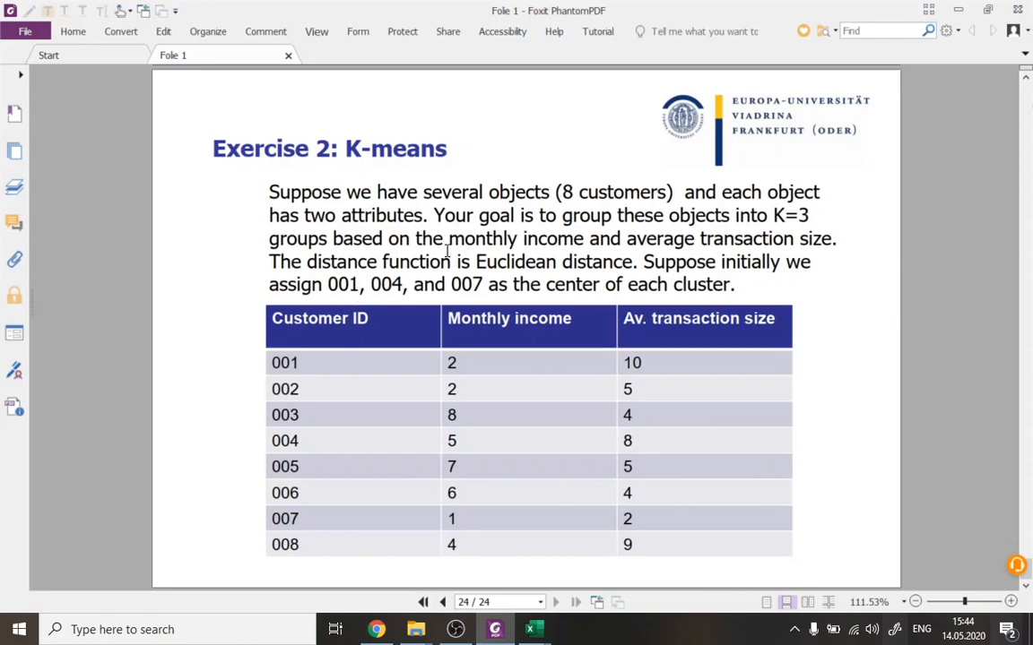
# Review the Two-Dimensional Example and Exercise 2: K-means slides, and switch to the Tutorial clustering draft workbook in Excel.
pyautogui.scroll(10, 442, 249)
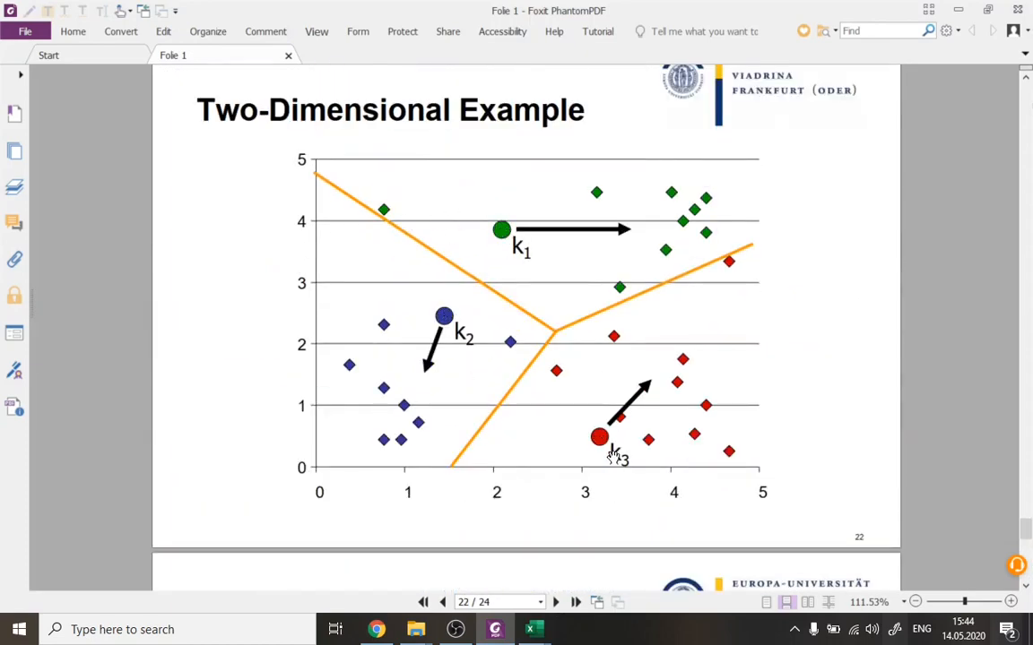
pyautogui.scroll(-7, 612, 448)
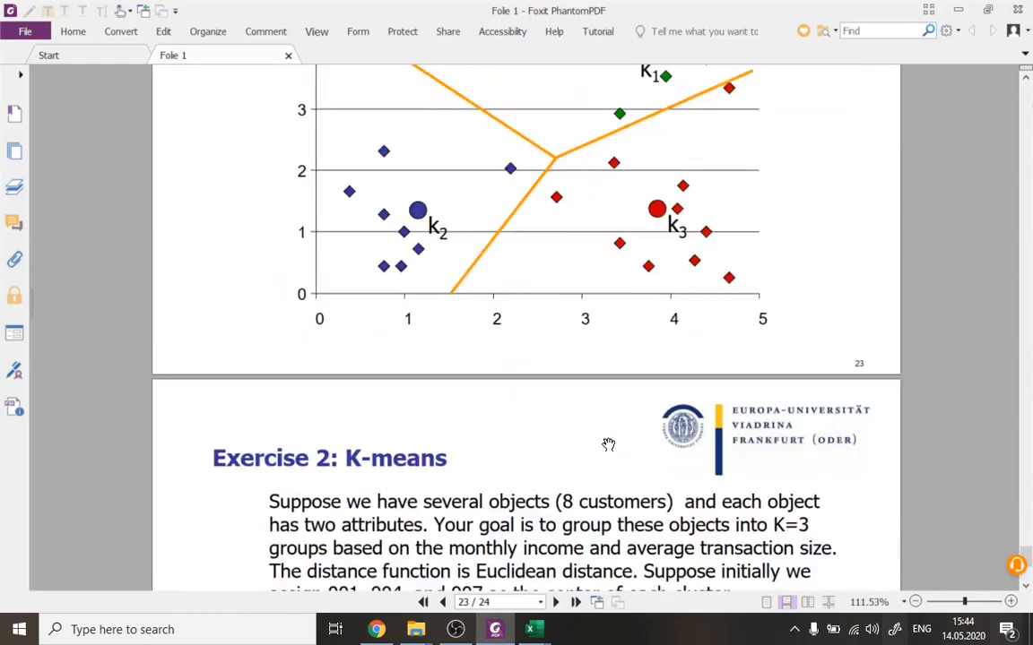
pyautogui.scroll(-3, 608, 445)
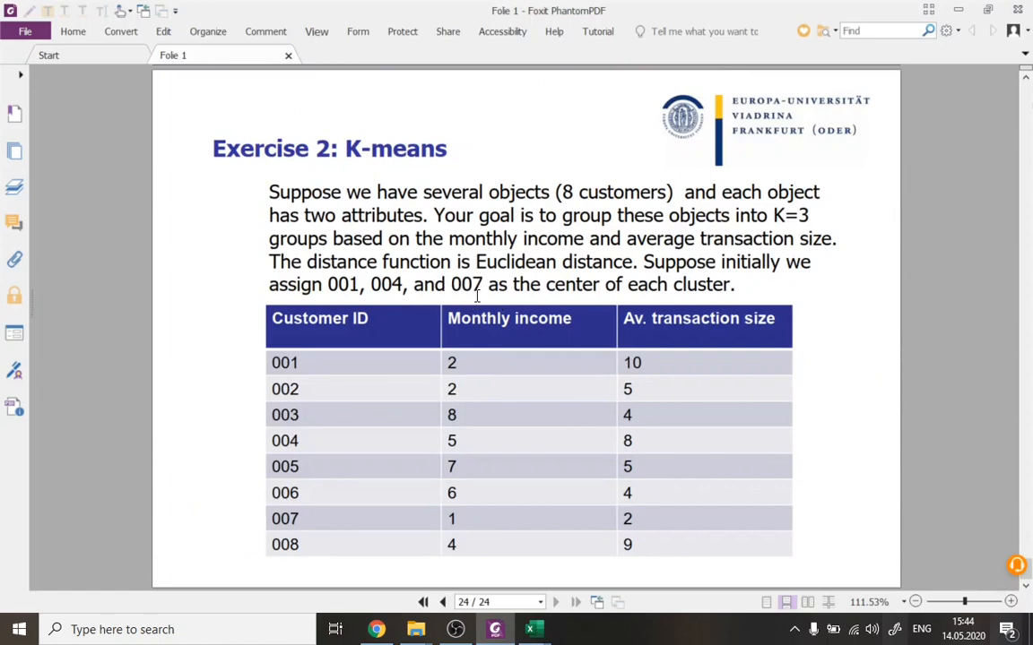
pyautogui.moveTo(538, 632)
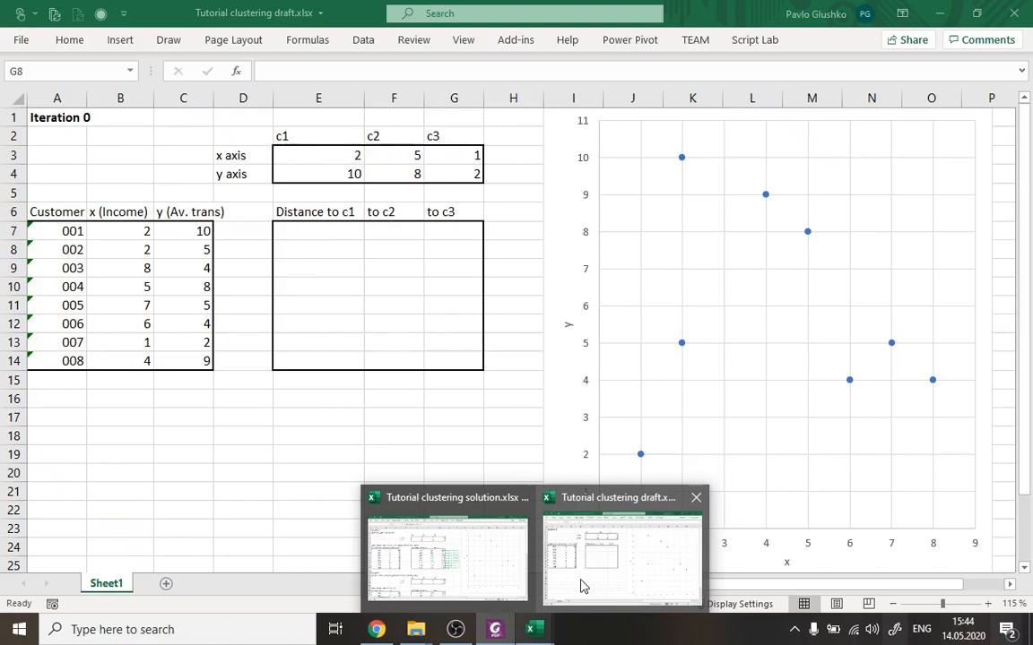
pyautogui.click(580, 586)
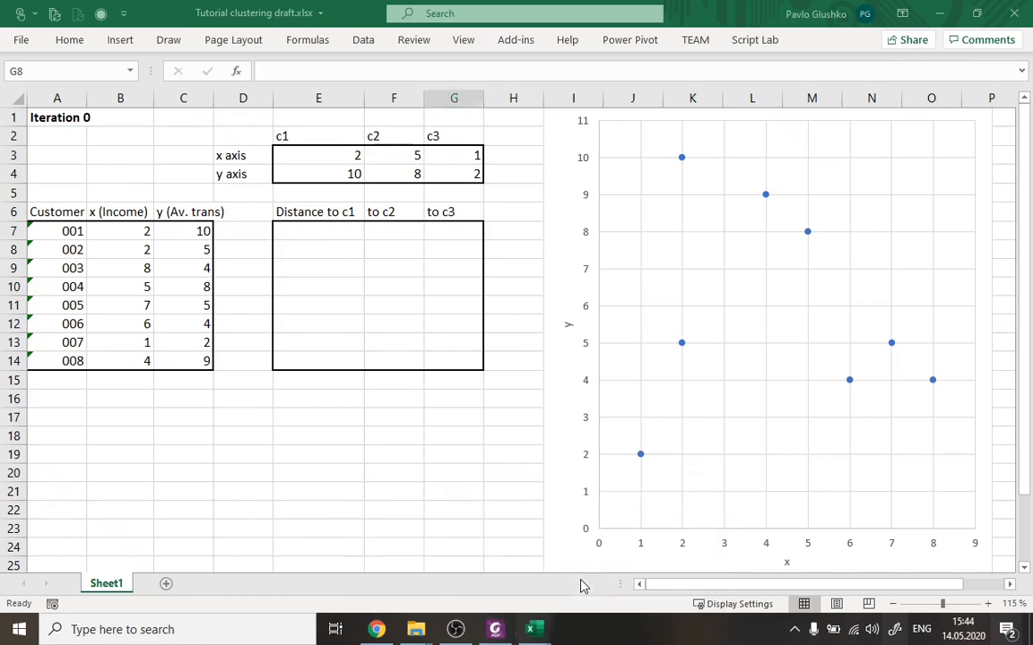
# Examine the Iteration 0 table of initial centroids, checking c1's x and y coordinates against its point on the scatter chart.
pyautogui.click(491, 468)
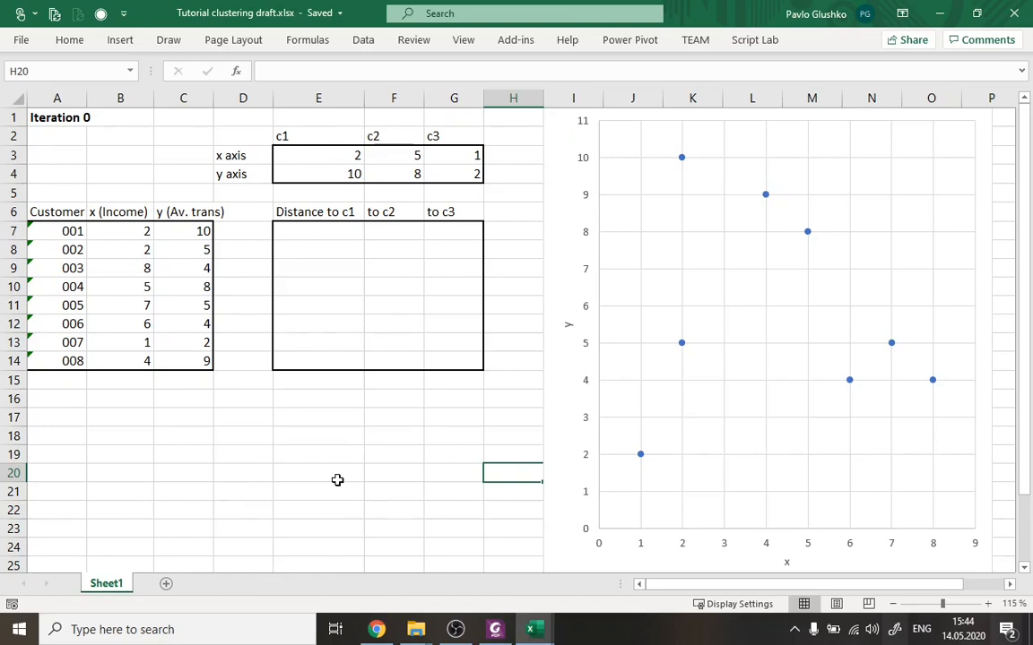
pyautogui.click(535, 630)
pyautogui.click(486, 572)
pyautogui.click(62, 123)
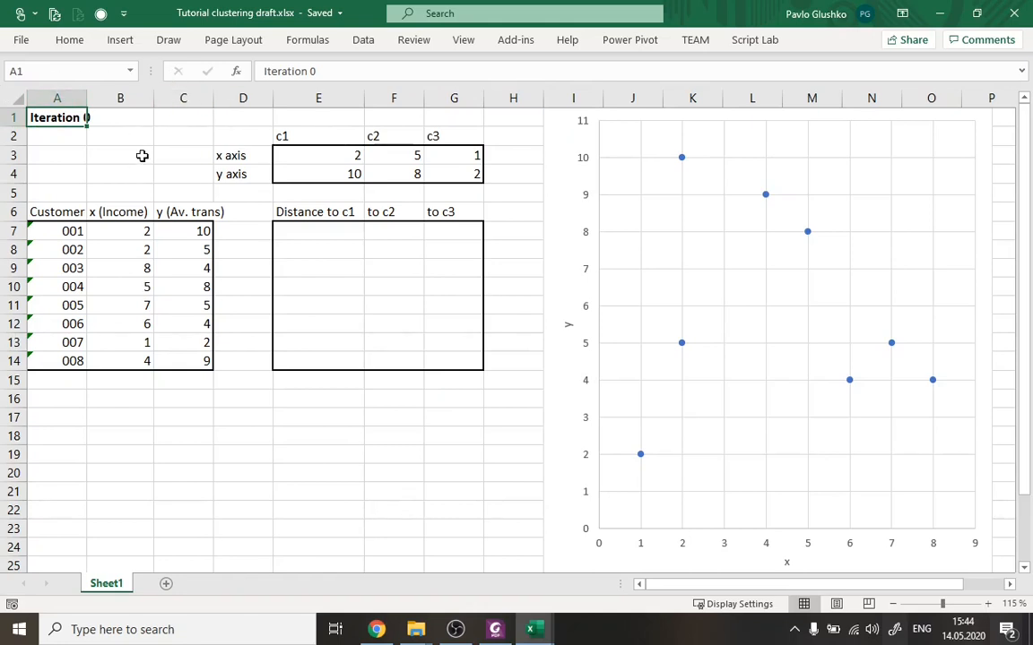
pyautogui.moveTo(253, 144); pyautogui.dragTo(421, 177)
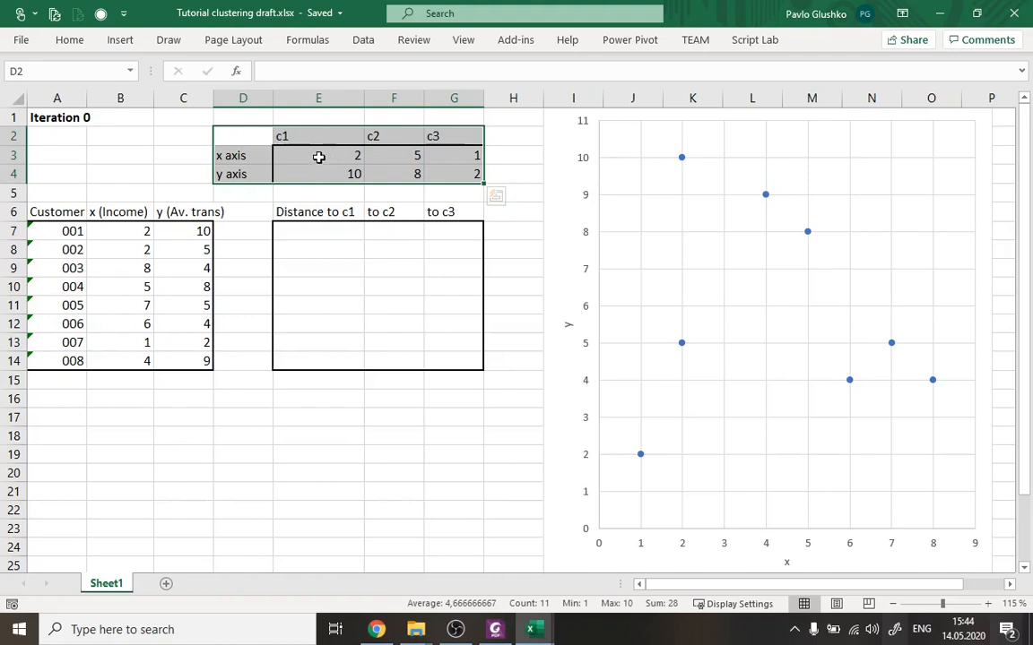
pyautogui.click(303, 135)
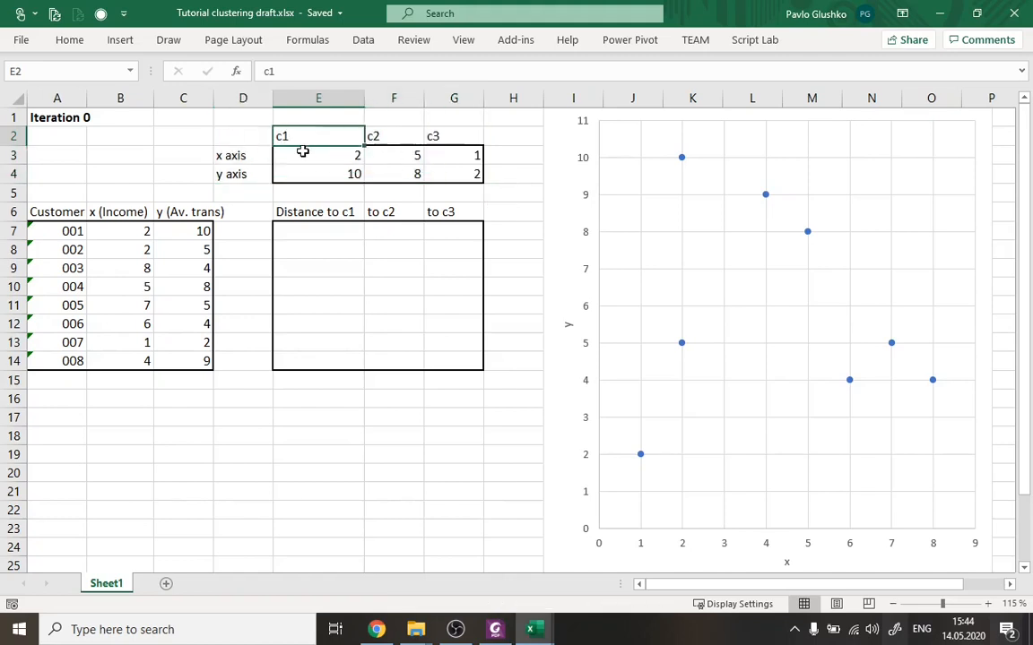
pyautogui.click(303, 154)
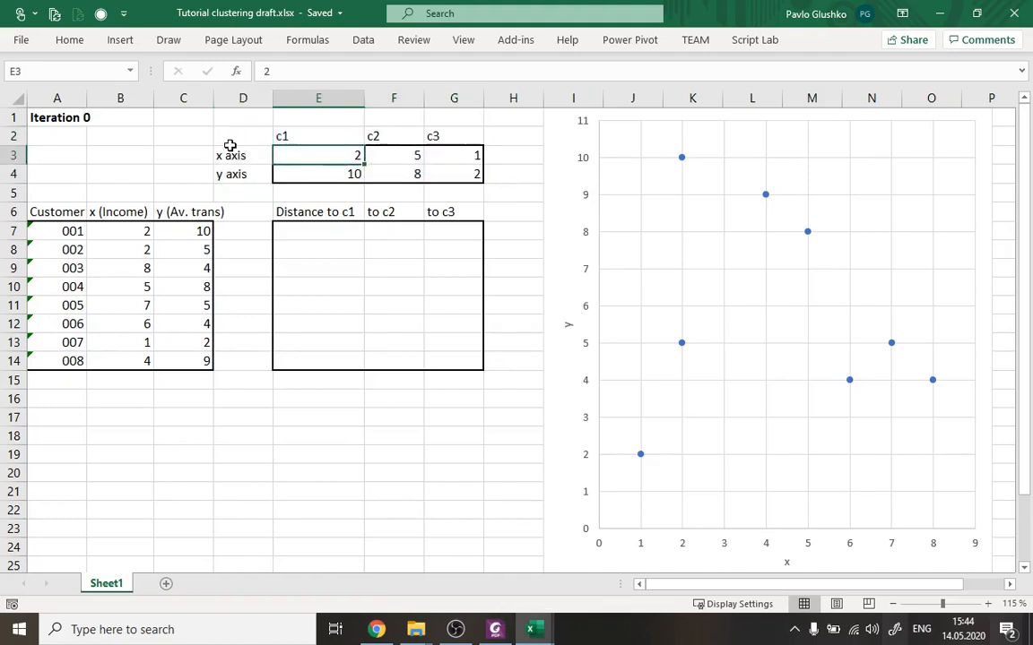
pyautogui.click(311, 174)
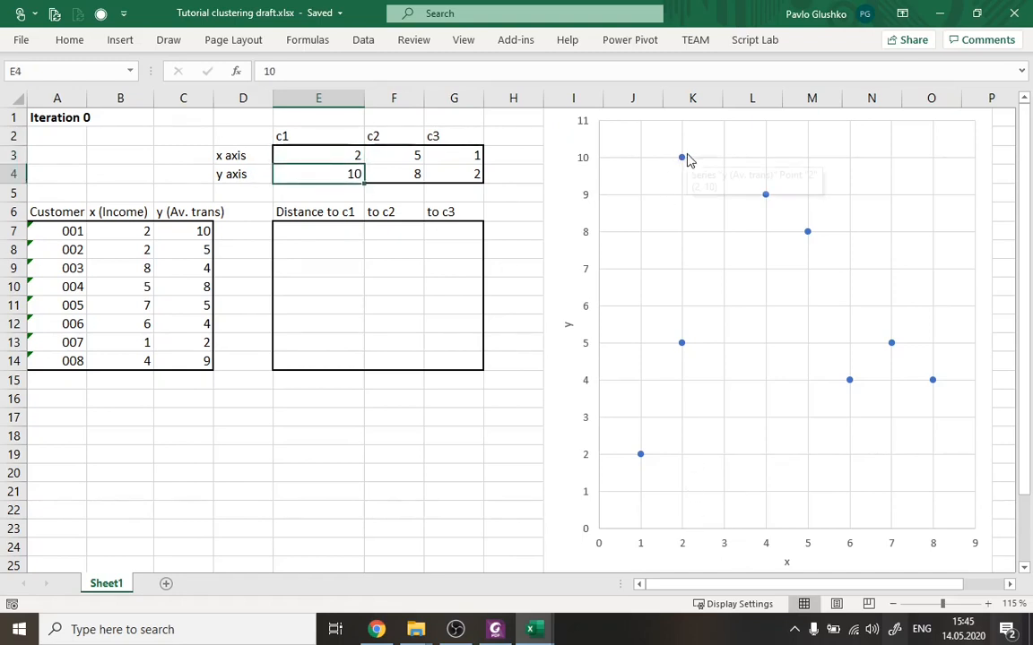
pyautogui.moveTo(682, 163)
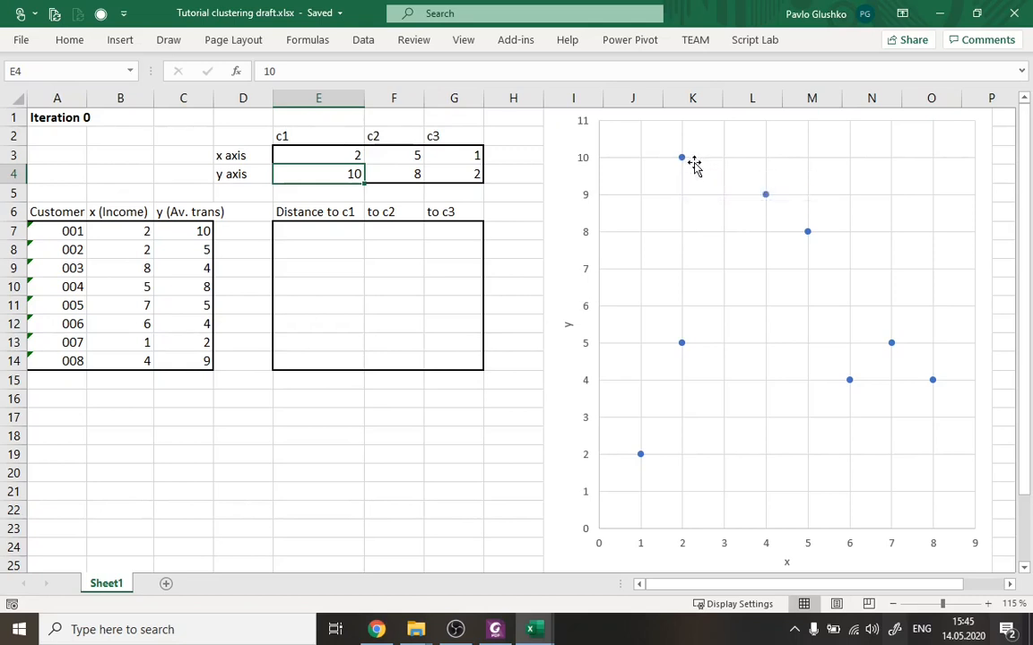
# Check the initial centers on the Foxit PhantomPDF exercise slide against c1, c2 and the rows of customers 001 and 004 in the Excel draft.
pyautogui.click(504, 634)
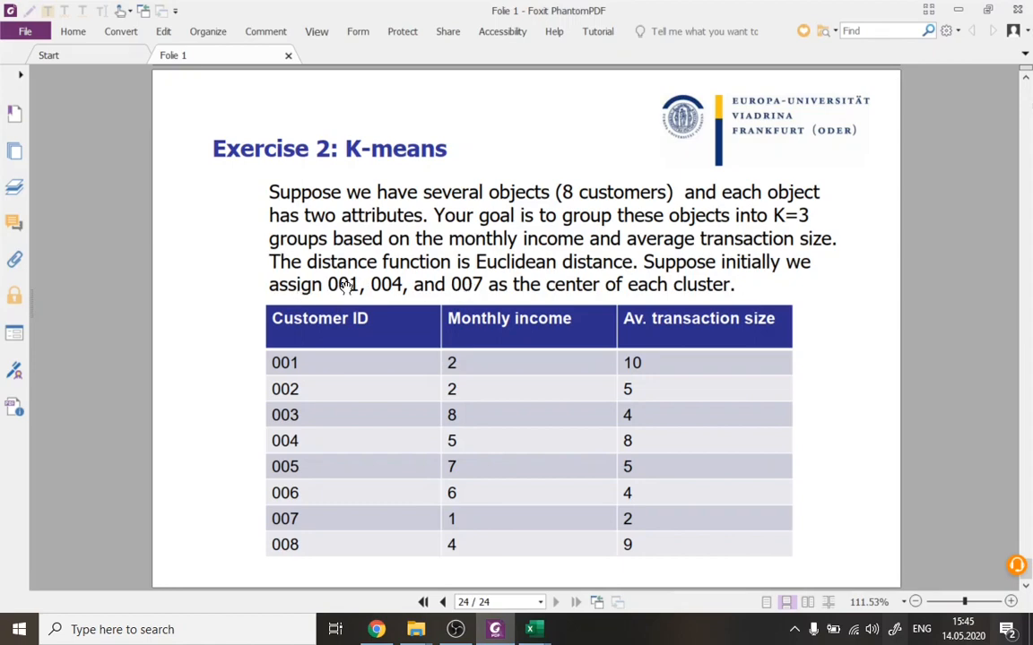
pyautogui.moveTo(535, 630)
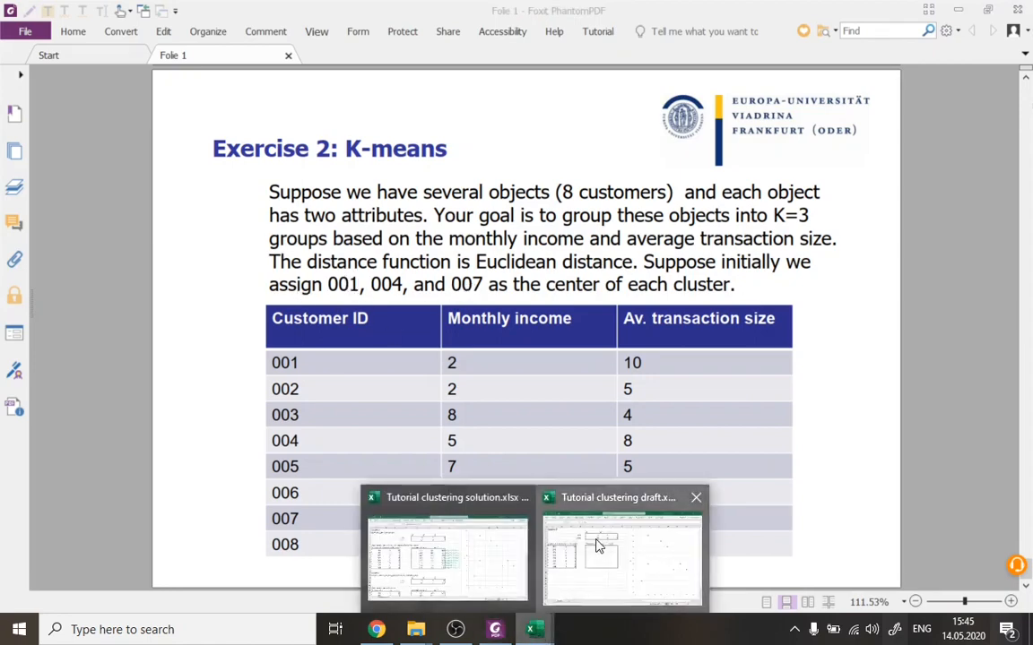
pyautogui.click(539, 491)
pyautogui.moveTo(358, 155); pyautogui.dragTo(347, 172)
pyautogui.moveTo(127, 230); pyautogui.dragTo(188, 231)
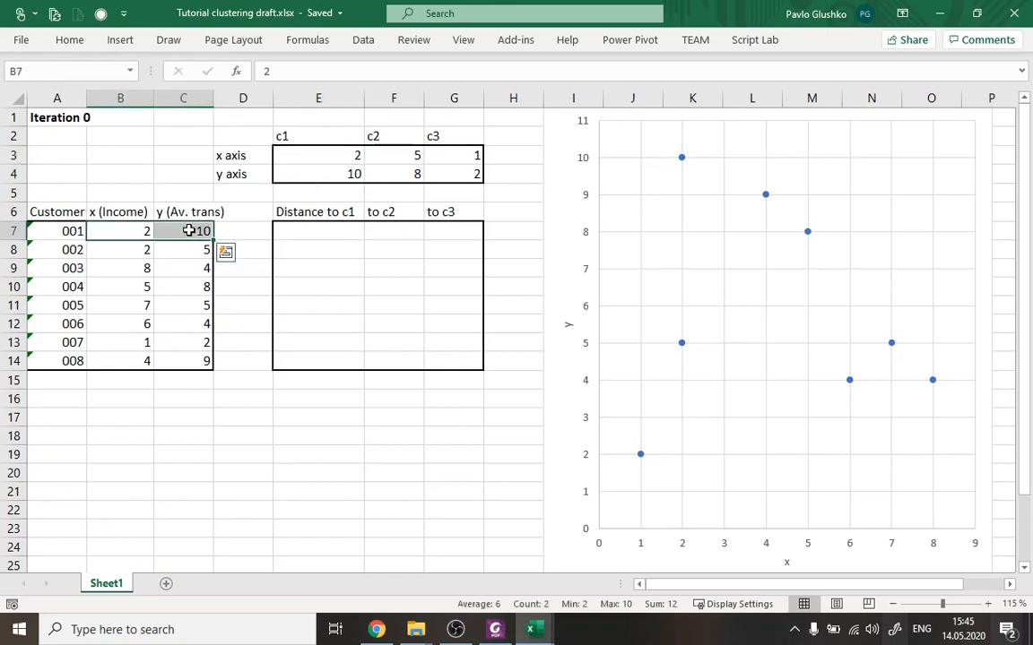
pyautogui.moveTo(387, 157); pyautogui.dragTo(400, 174)
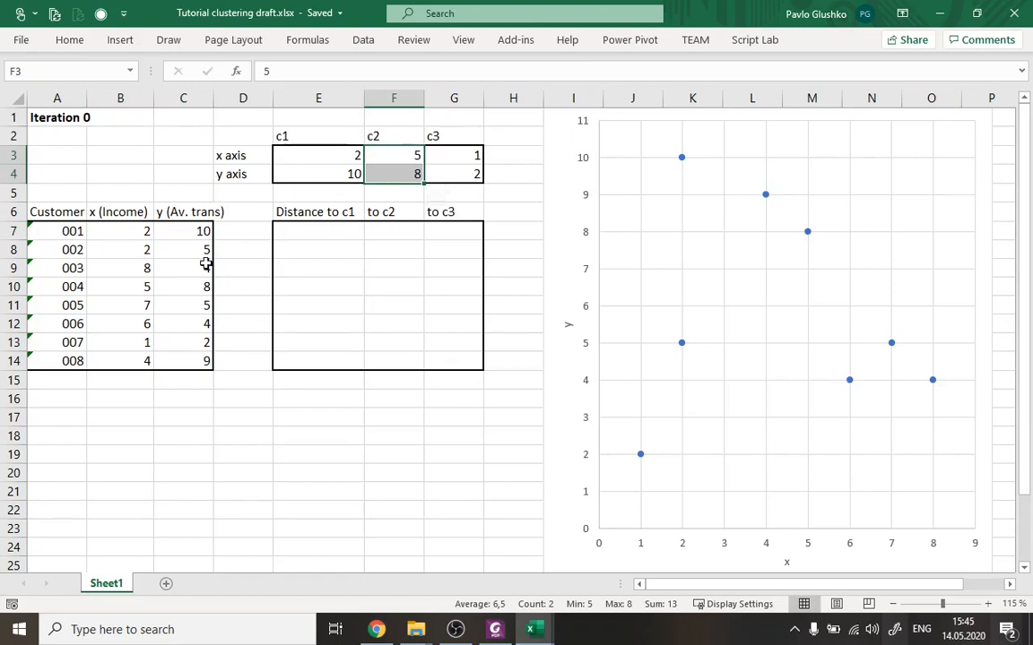
pyautogui.moveTo(125, 287); pyautogui.dragTo(190, 287)
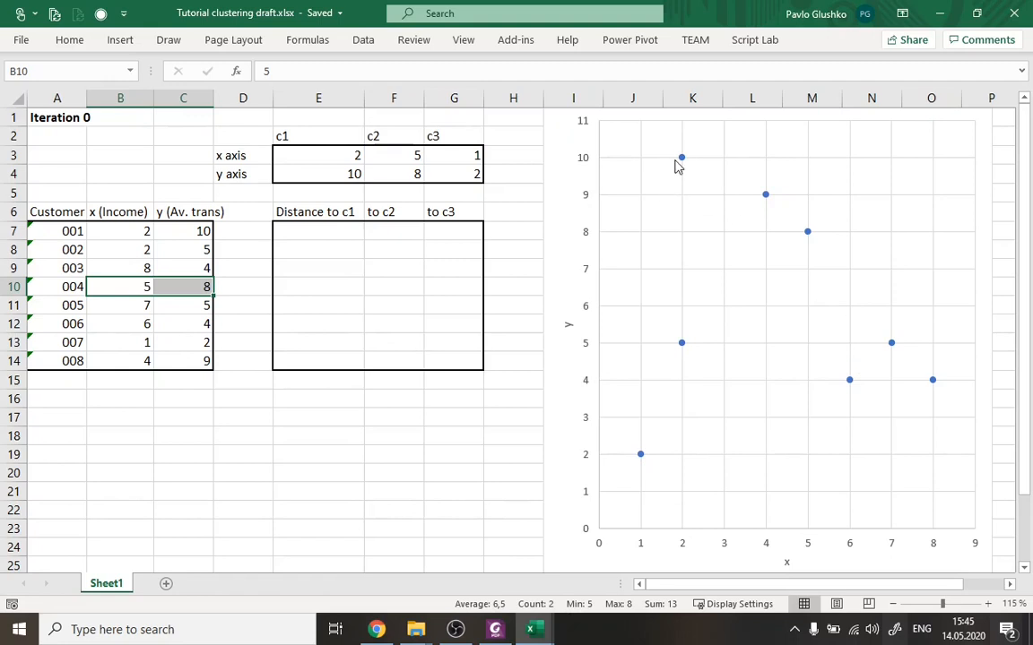
# Examine the customer data table and its Customer ID, x (Income) and y (Av. trans) headings.
pyautogui.click(115, 231)
pyautogui.moveTo(68, 221); pyautogui.dragTo(176, 358)
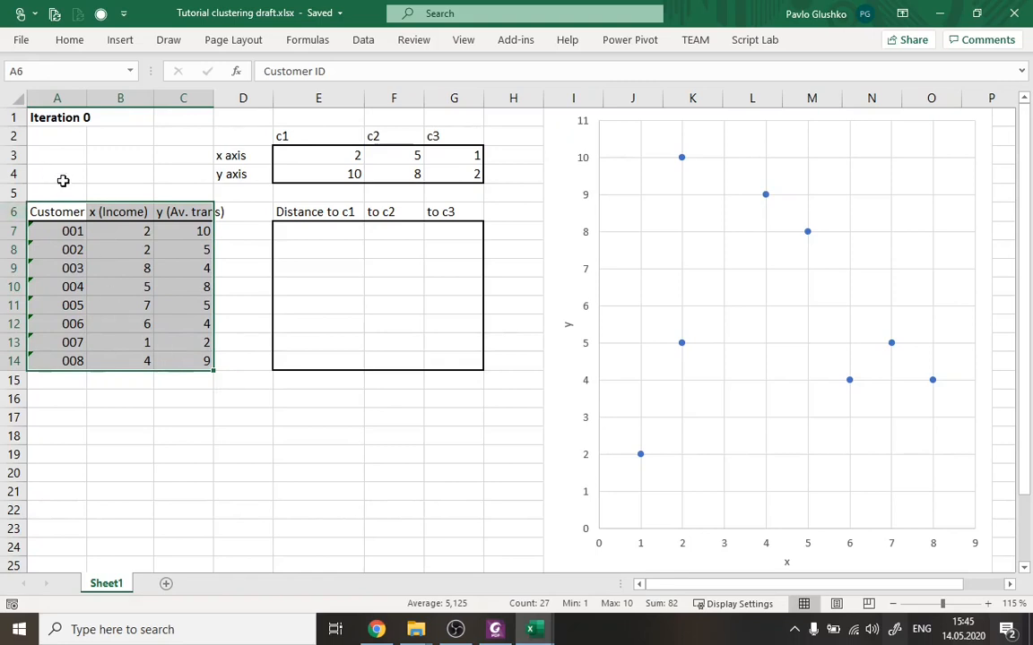
pyautogui.click(76, 213)
pyautogui.click(113, 230)
pyautogui.click(113, 211)
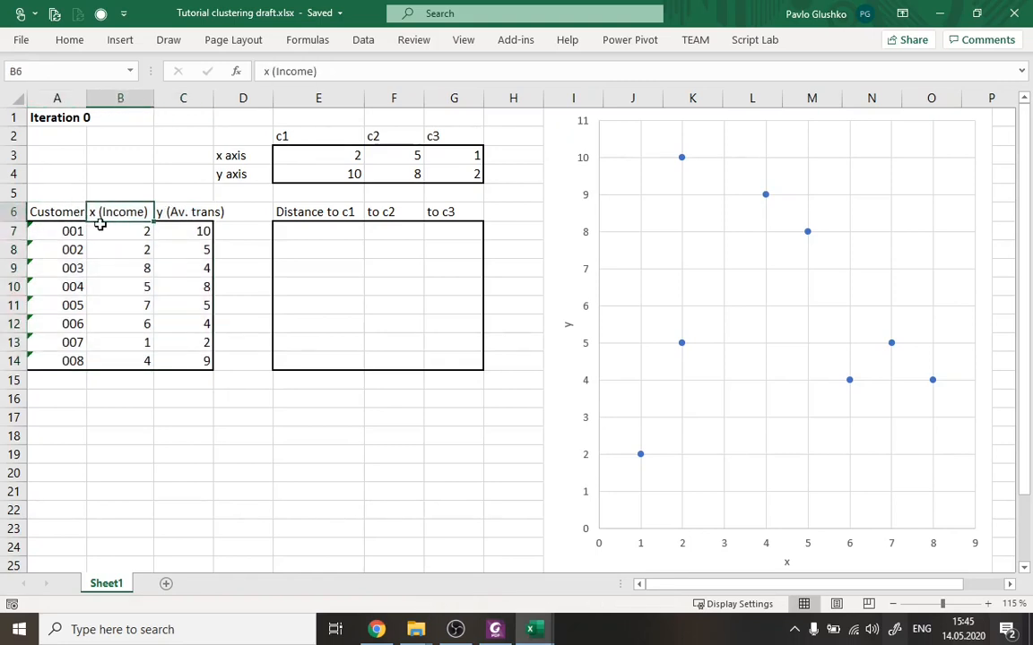
pyautogui.click(173, 211)
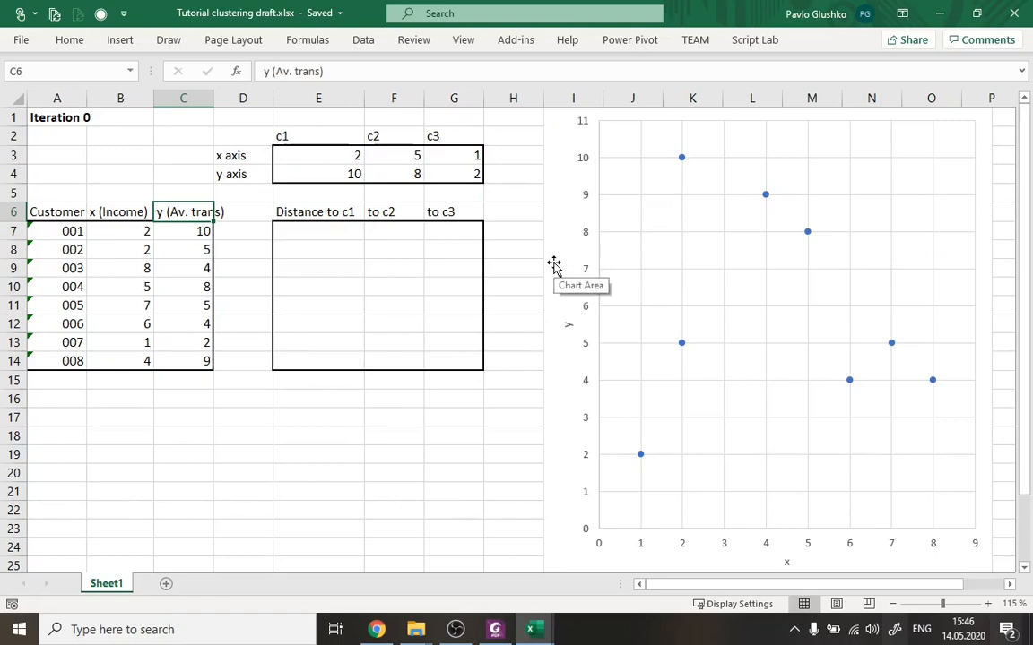
# Review the algorithm's procedure on the K-Means Clustering slide in Foxit PhantomPDF.
pyautogui.click(495, 630)
pyautogui.scroll(3, 529, 394)
pyautogui.scroll(15, 529, 394)
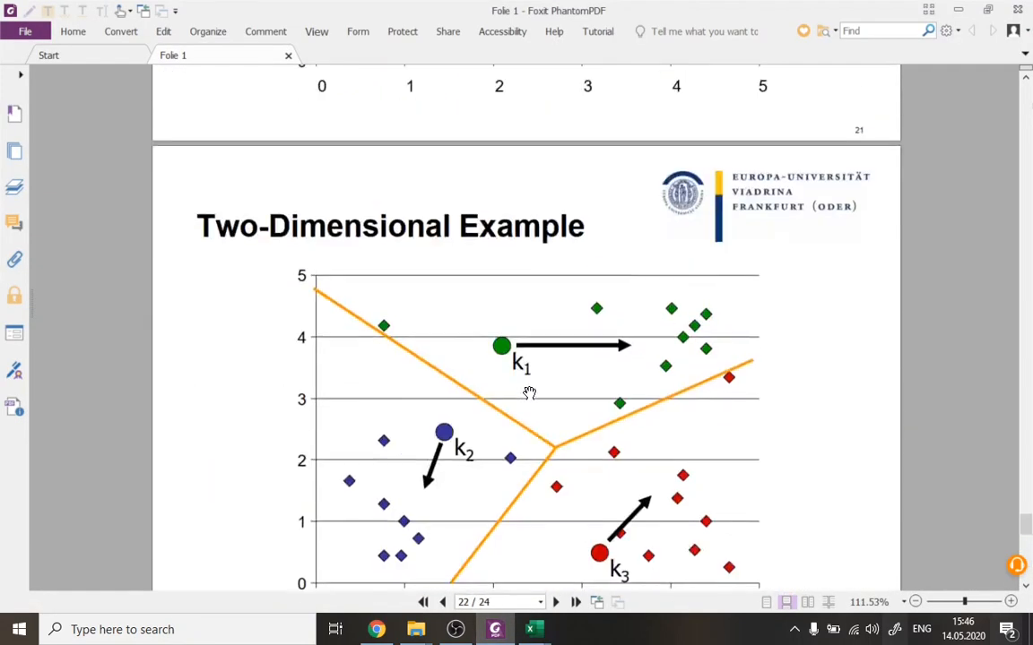
pyautogui.scroll(7, 529, 394)
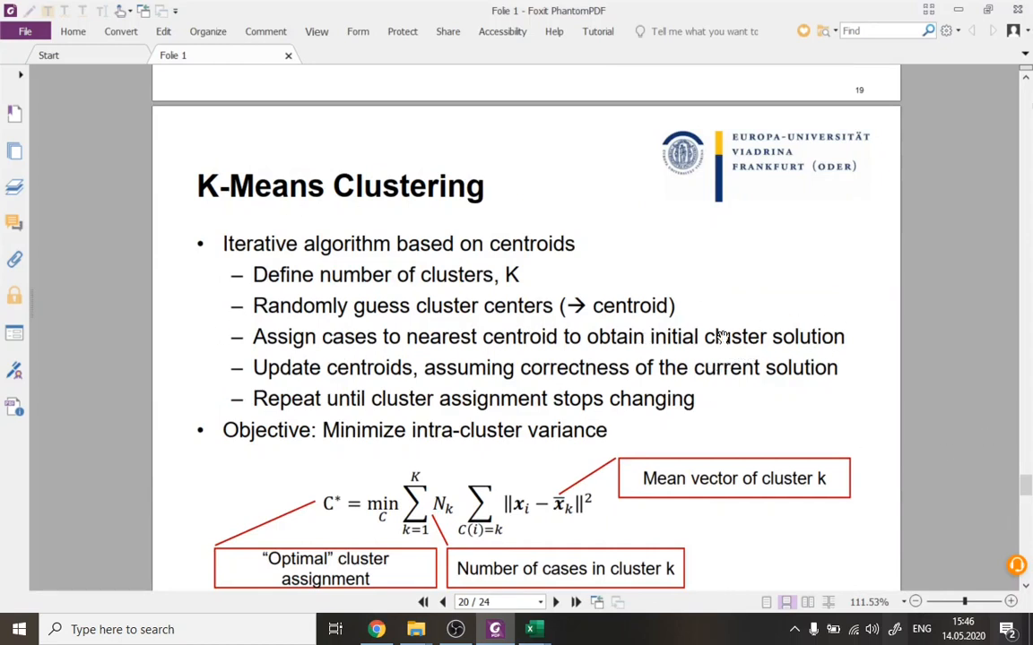
# Return to the Excel draft workbook and compare customer 001's x and y values with the coordinates of centroid c1.
pyautogui.click(488, 572)
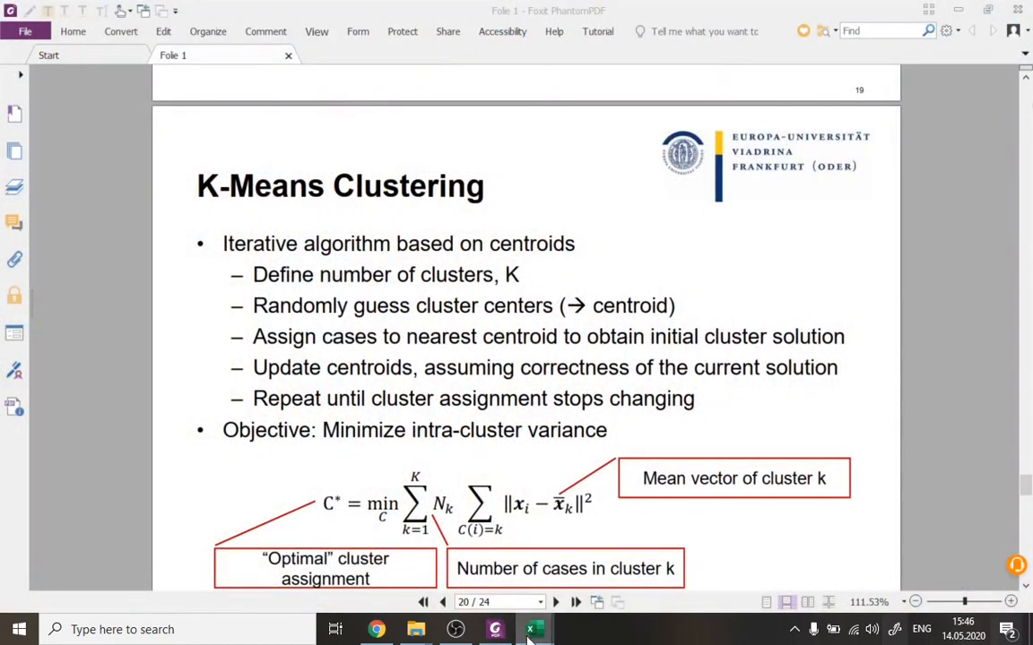
pyautogui.moveTo(531, 630)
pyautogui.click(583, 579)
pyautogui.click(330, 231)
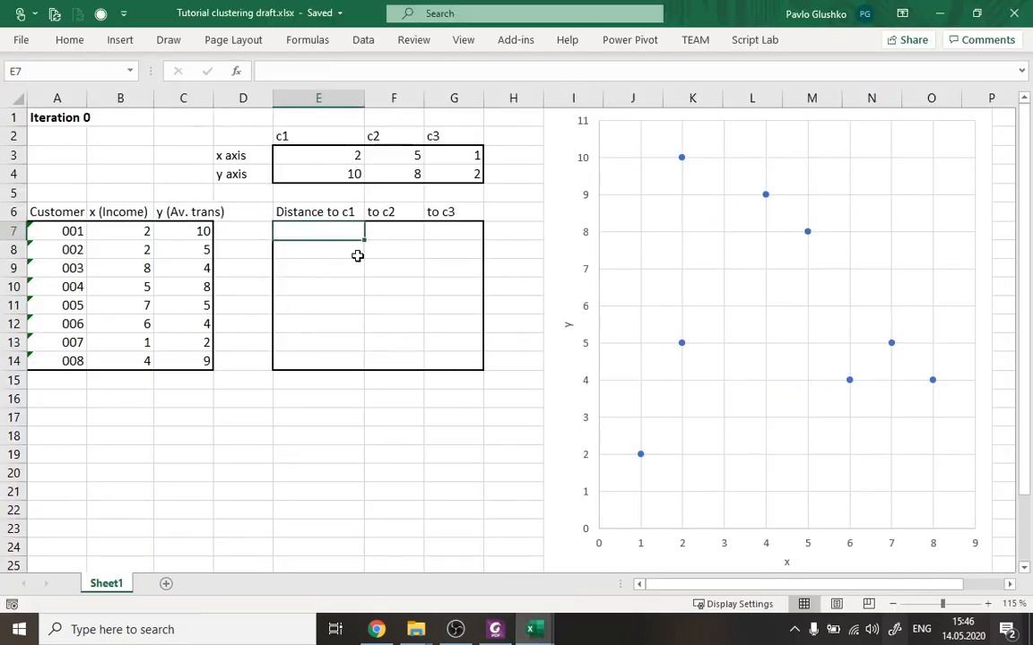
pyautogui.moveTo(120, 231); pyautogui.dragTo(199, 233)
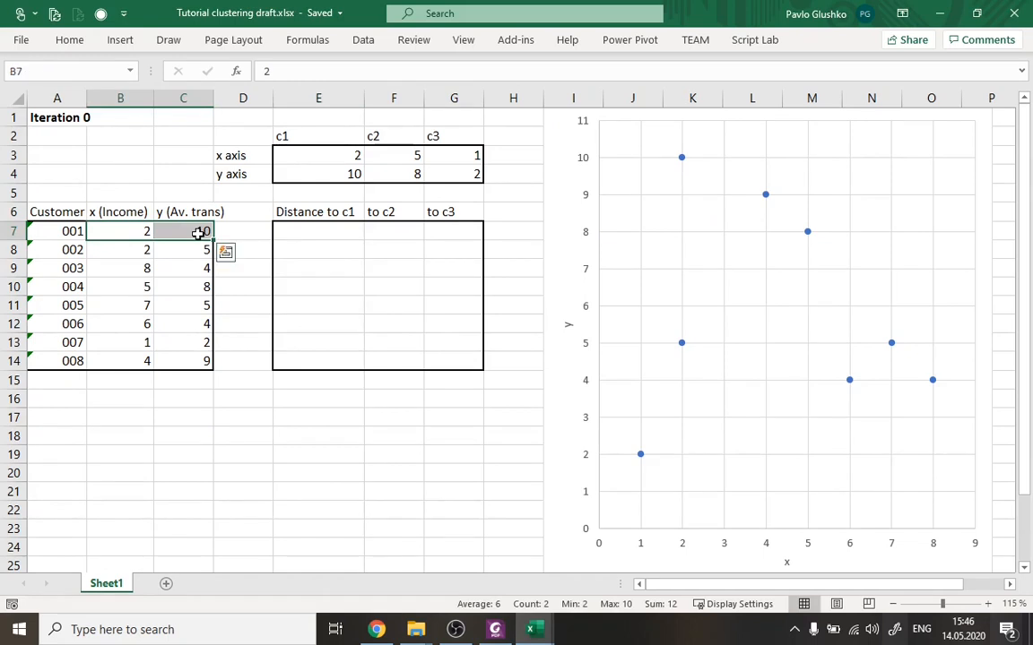
pyautogui.click(308, 237)
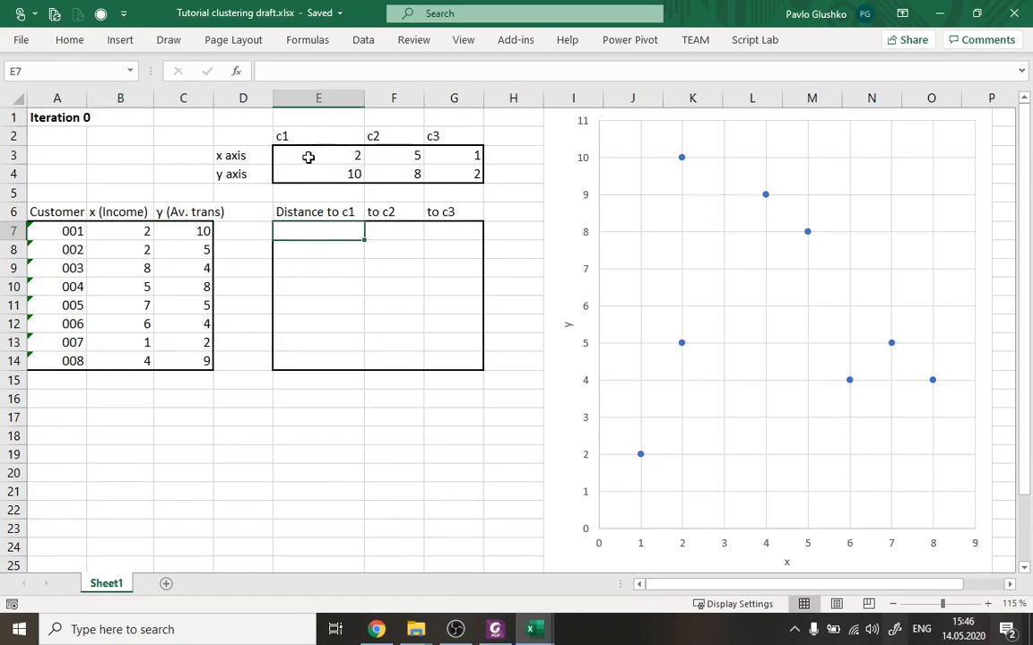
pyautogui.moveTo(307, 157); pyautogui.dragTo(308, 174)
pyautogui.click(280, 230)
# Look up the Euclidean distance formula on the Example of Distance Measures slide in Foxit PhantomPDF.
pyautogui.click(496, 629)
pyautogui.scroll(5, 634, 355)
pyautogui.scroll(5, 636, 358)
pyautogui.scroll(-5, 637, 361)
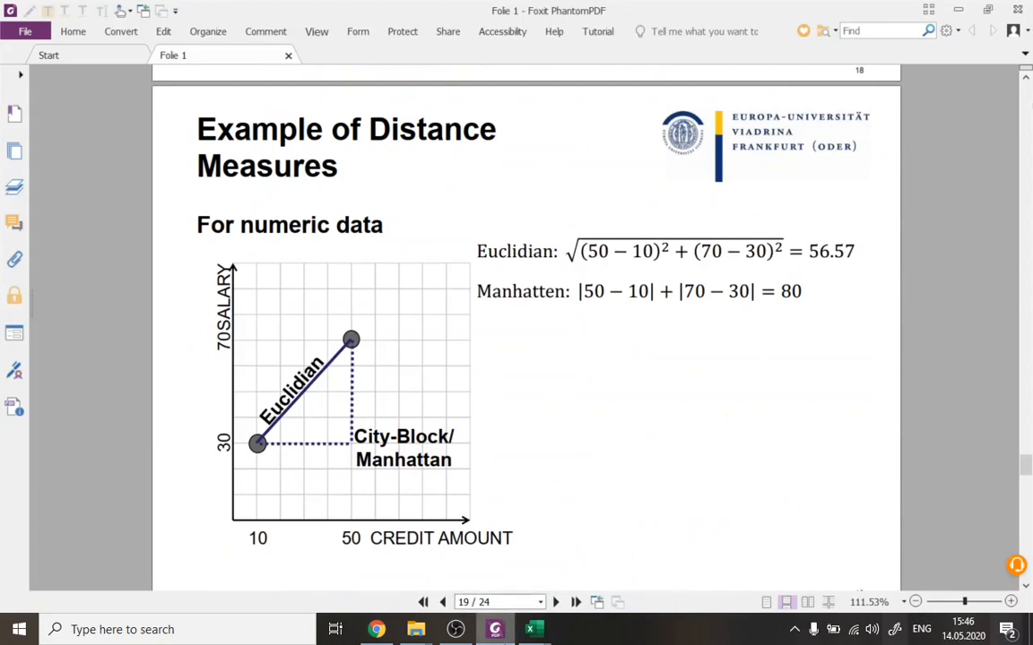
# Switch back to the Excel draft workbook and compare centroid c1's coordinates with customer 001's x and y values.
pyautogui.moveTo(555, 633)
pyautogui.click(545, 529)
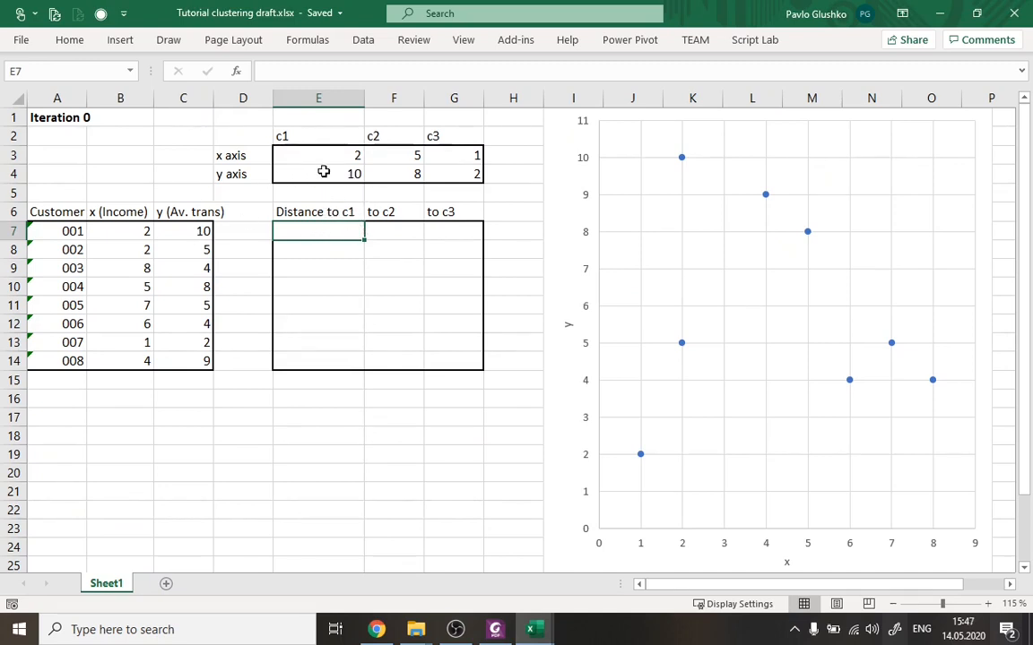
pyautogui.moveTo(299, 157); pyautogui.dragTo(282, 179)
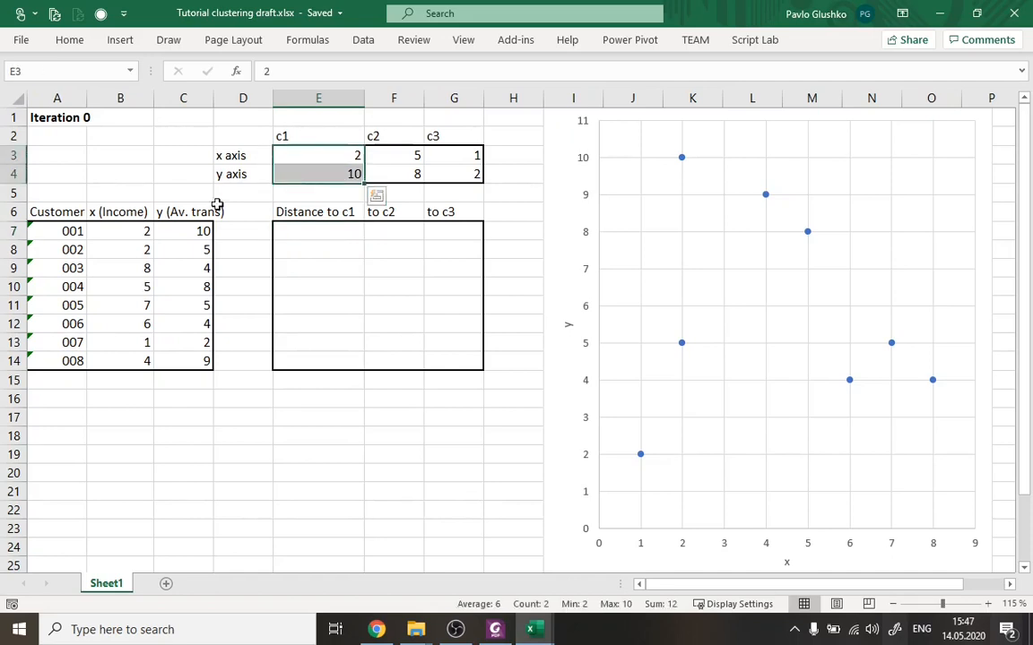
pyautogui.moveTo(126, 235); pyautogui.dragTo(209, 243)
pyautogui.moveTo(127, 230); pyautogui.dragTo(191, 231)
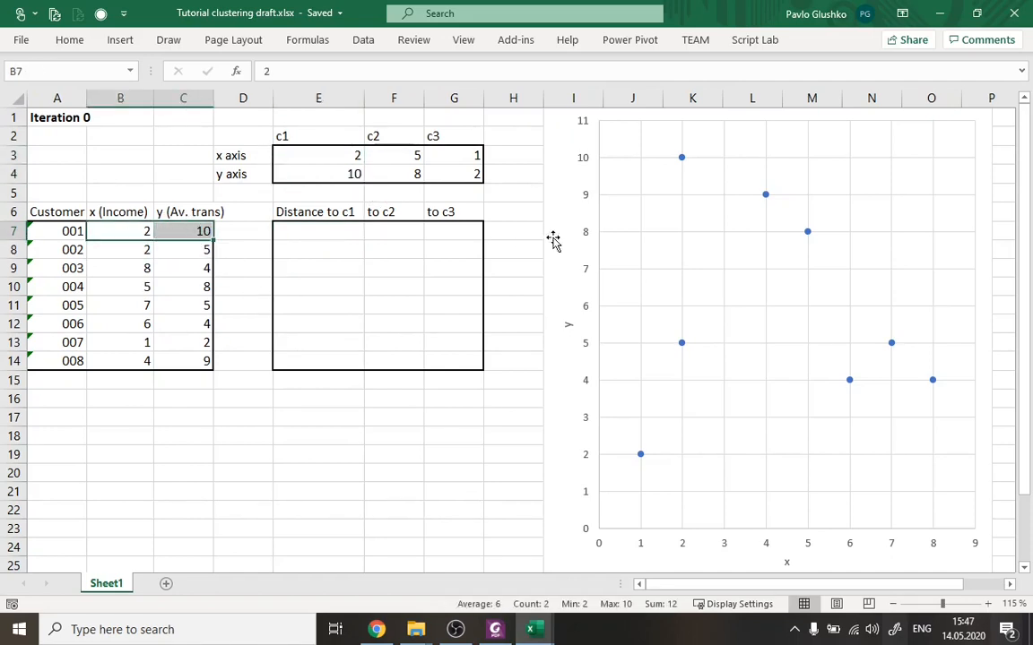
# Start customer 001's distance-to-c1 formula in E7 with the x difference =(B7-E3).
pyautogui.click(325, 234)
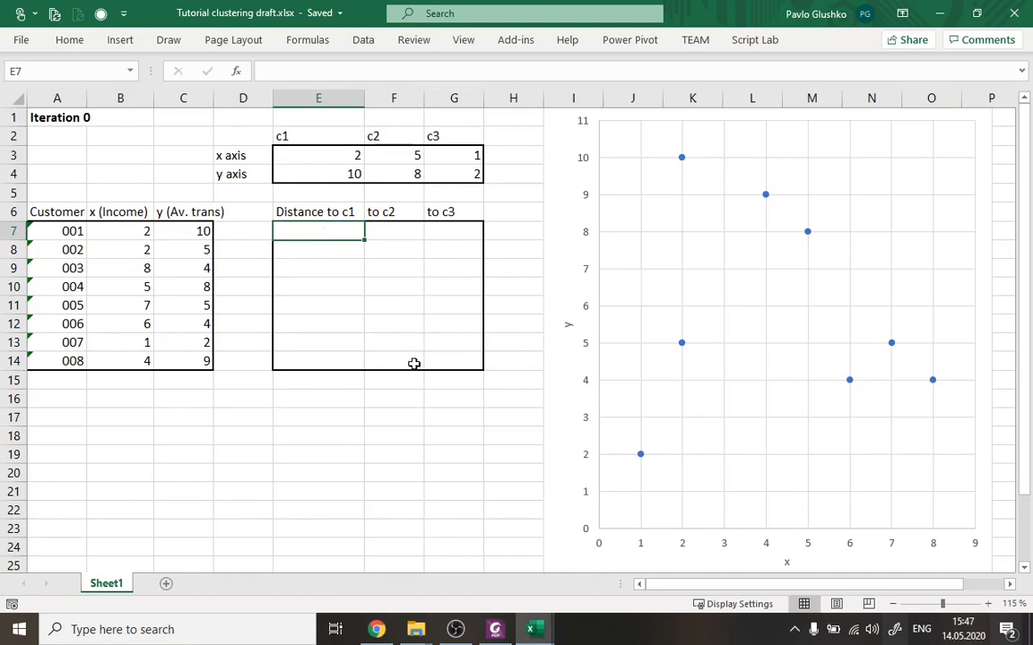
pyautogui.write('=')
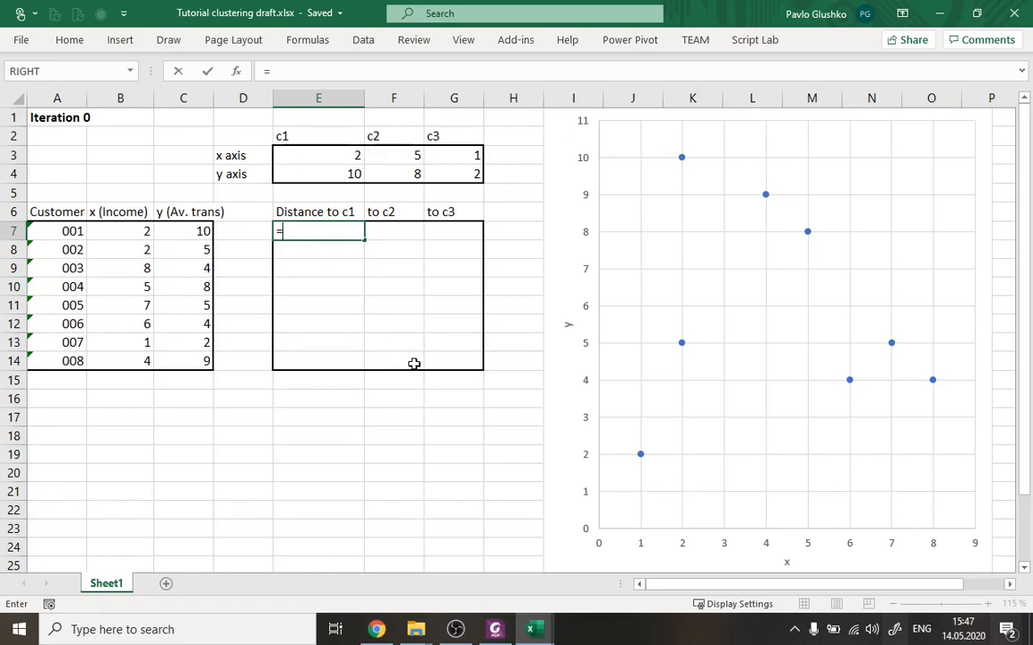
pyautogui.write('(')
pyautogui.click(117, 229)
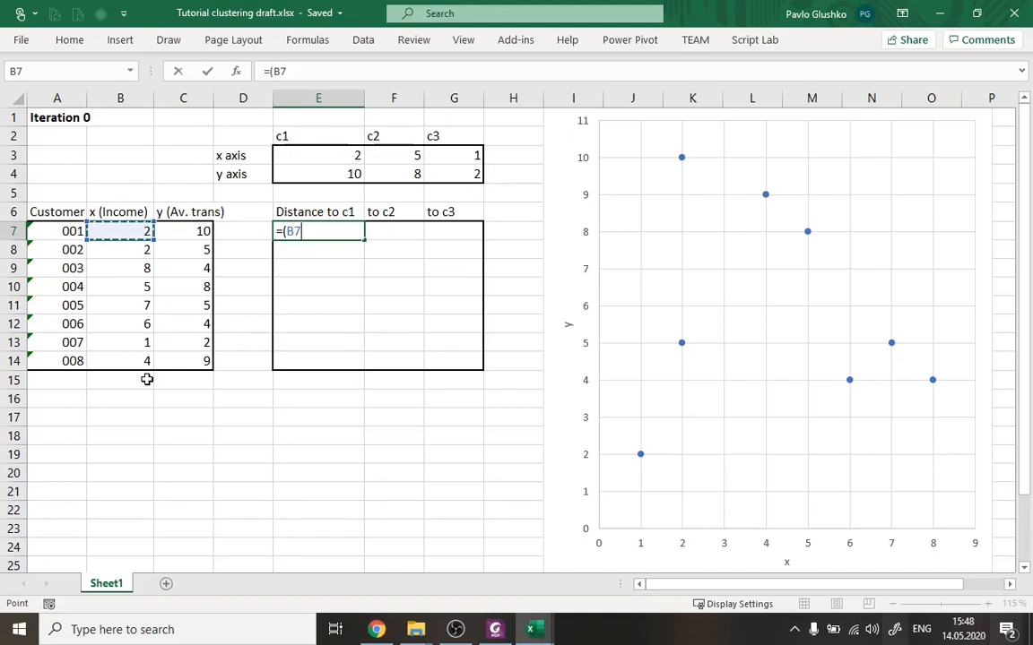
pyautogui.write('-')
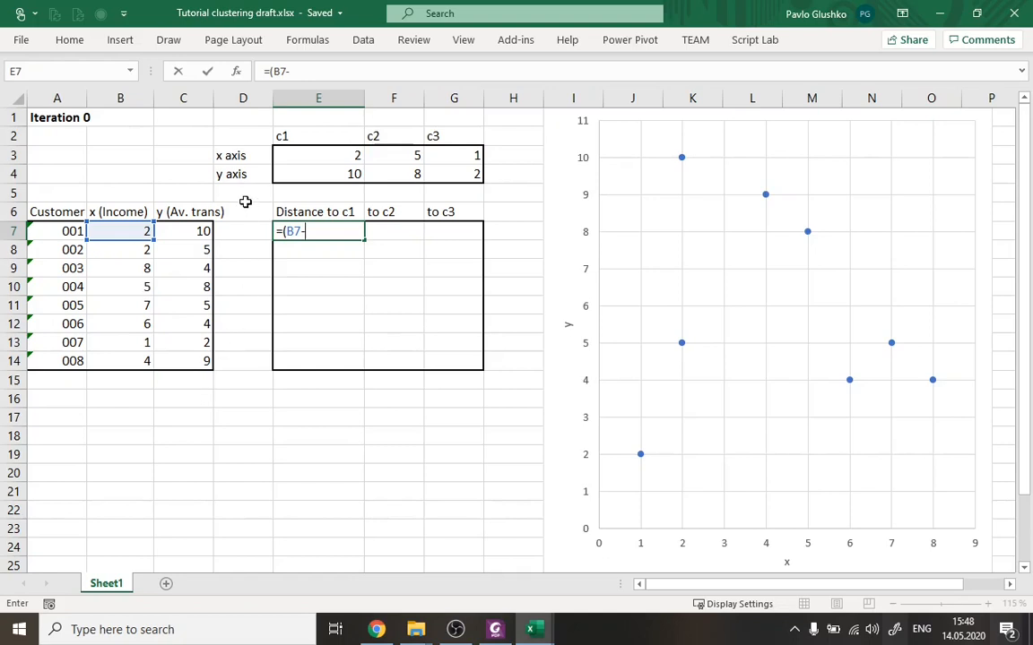
pyautogui.click(292, 158)
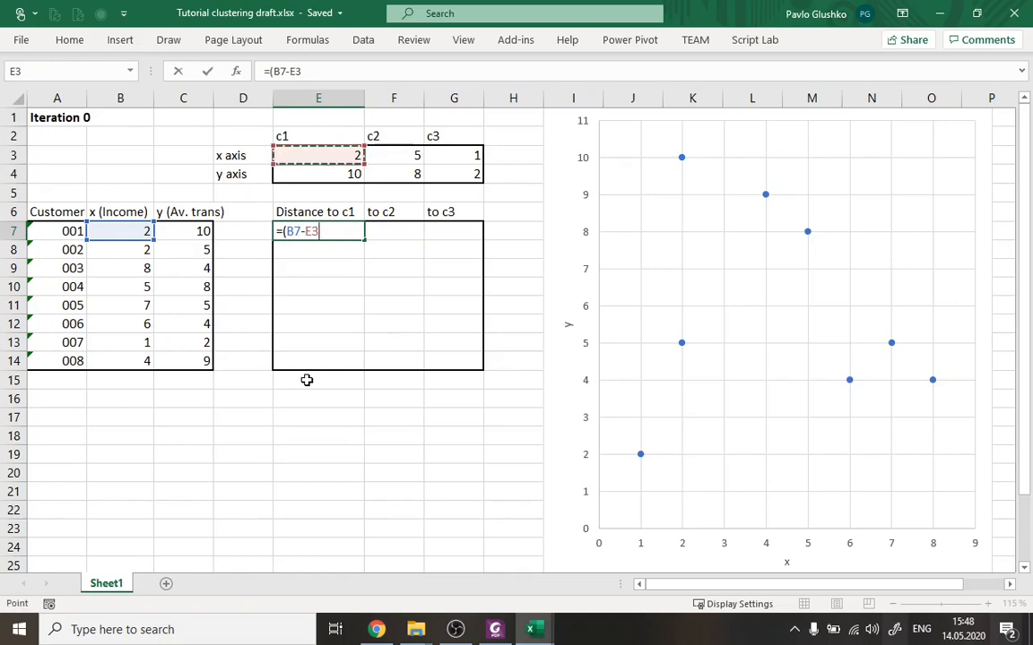
pyautogui.write(')')
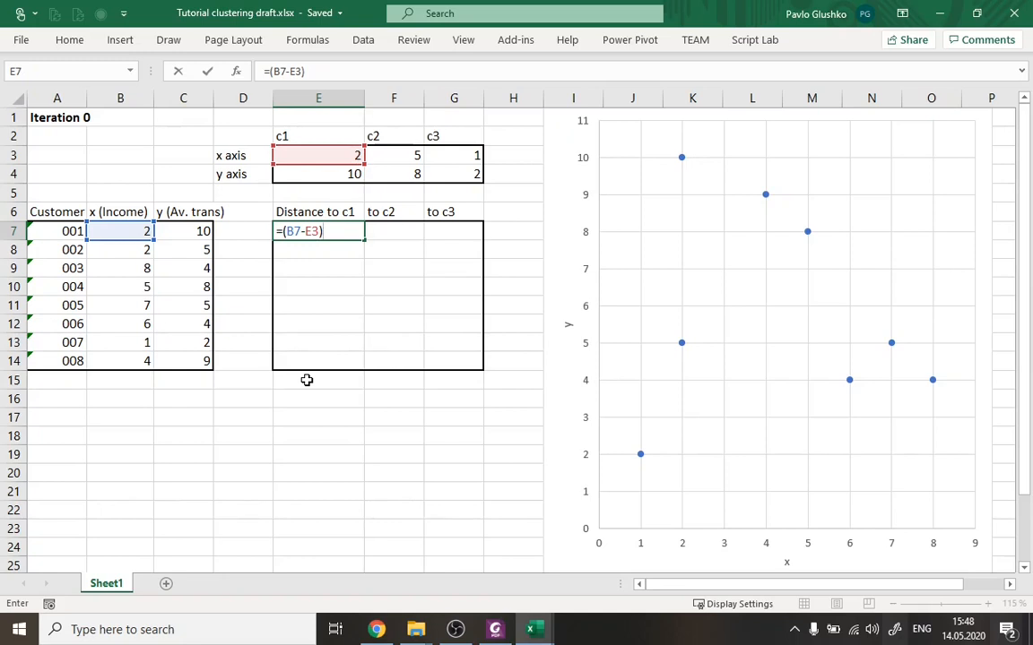
# Square the x difference in E7 so the entered formula reads =(B7-E3)^2.
pyautogui.write('&')
pyautogui.press('BackSpace')
pyautogui.write('*&^%')
pyautogui.press('BackSpace')
pyautogui.press('Left')
pyautogui.press('BackSpace')
pyautogui.press('BackSpace')
pyautogui.click(321, 75)
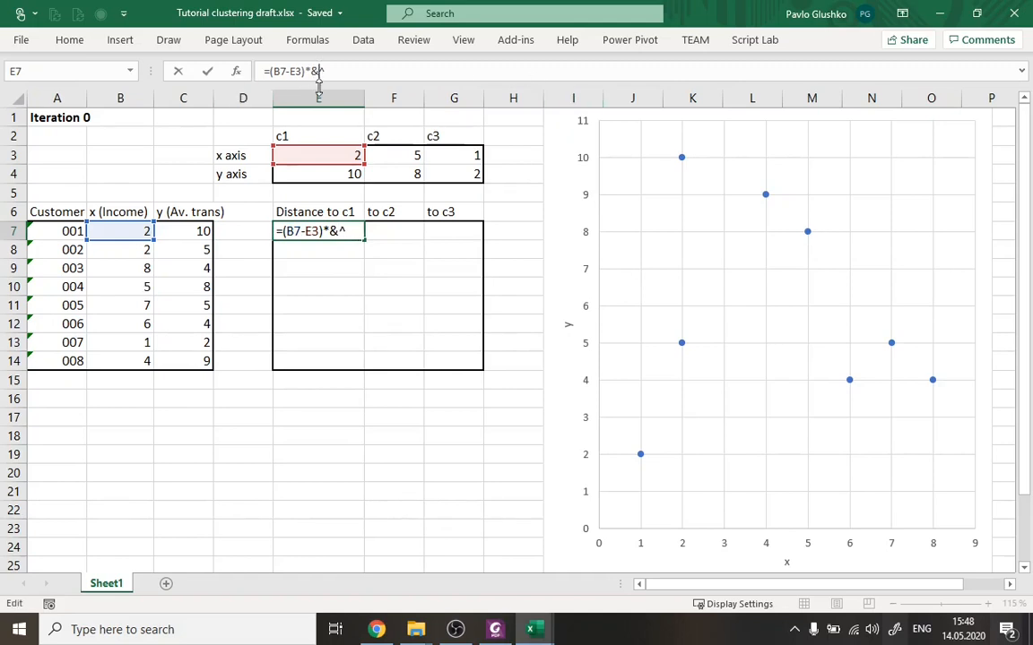
pyautogui.press('BackSpace')
pyautogui.press('BackSpace')
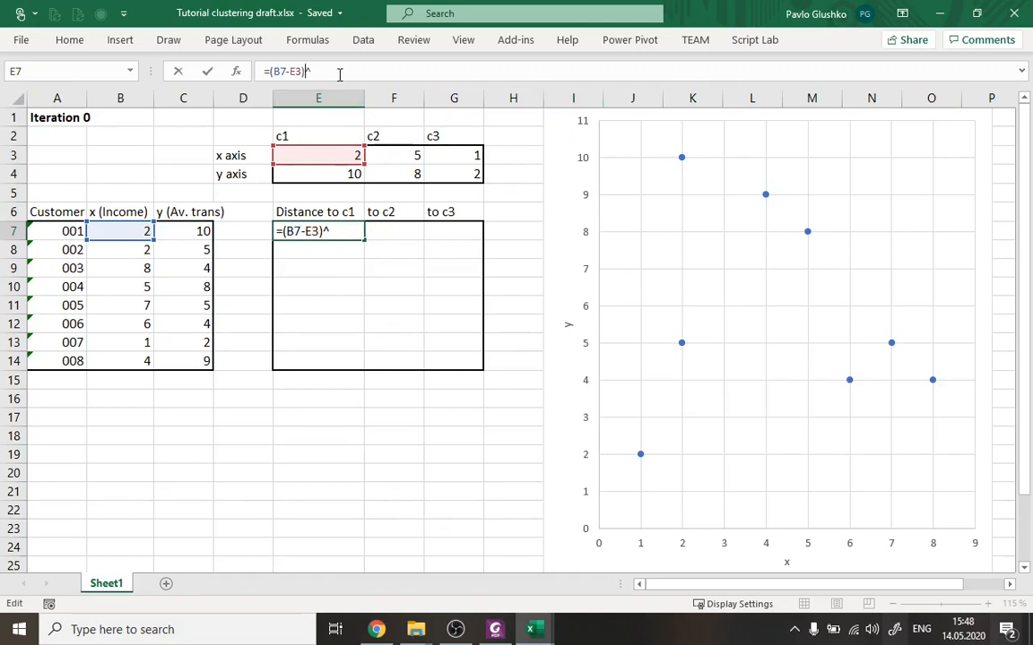
pyautogui.write('2')
pyautogui.press('Return')
pyautogui.press('Up')
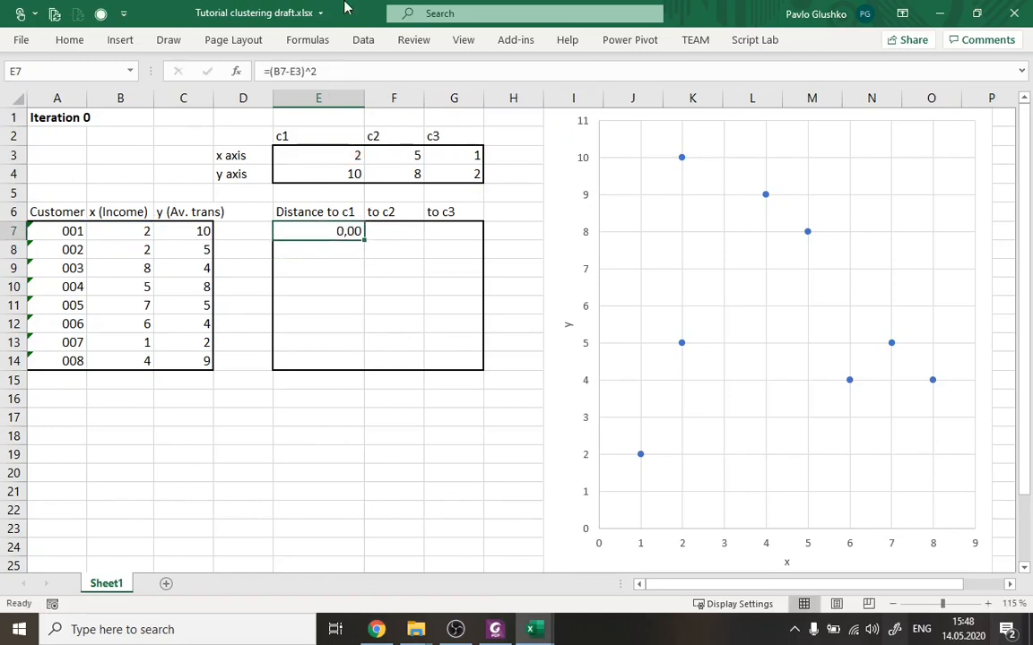
# Check the Euclidean formula on the Foxit PhantomPDF slide, and extend E7's formula in Excel with the squared y difference +(C7-E4)^2.
pyautogui.click(494, 630)
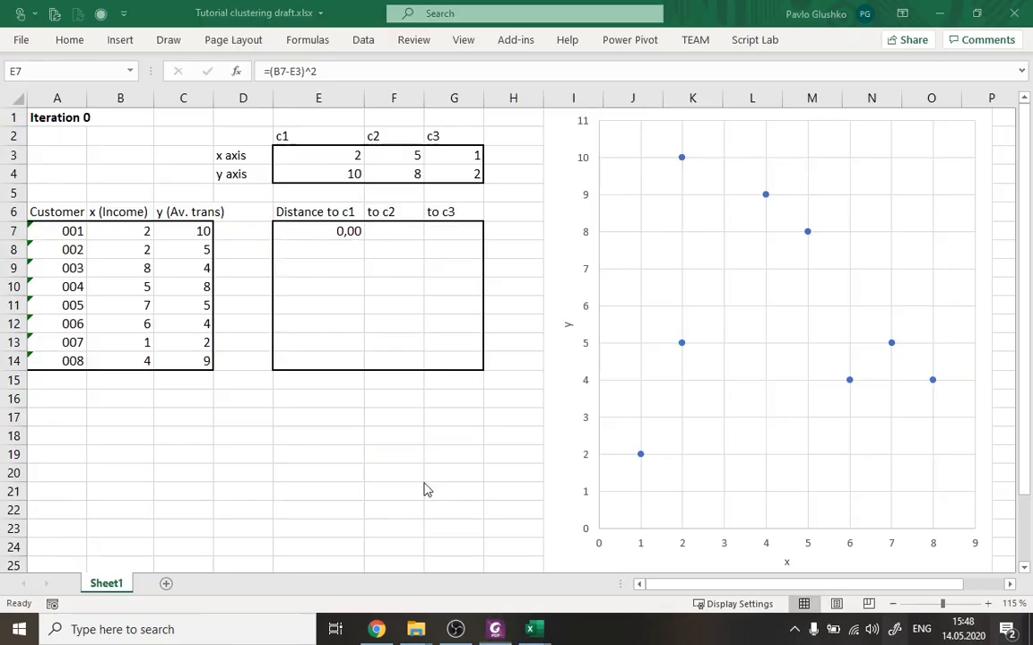
pyautogui.hotkey('alt', 'Tab')
pyautogui.click(300, 71)
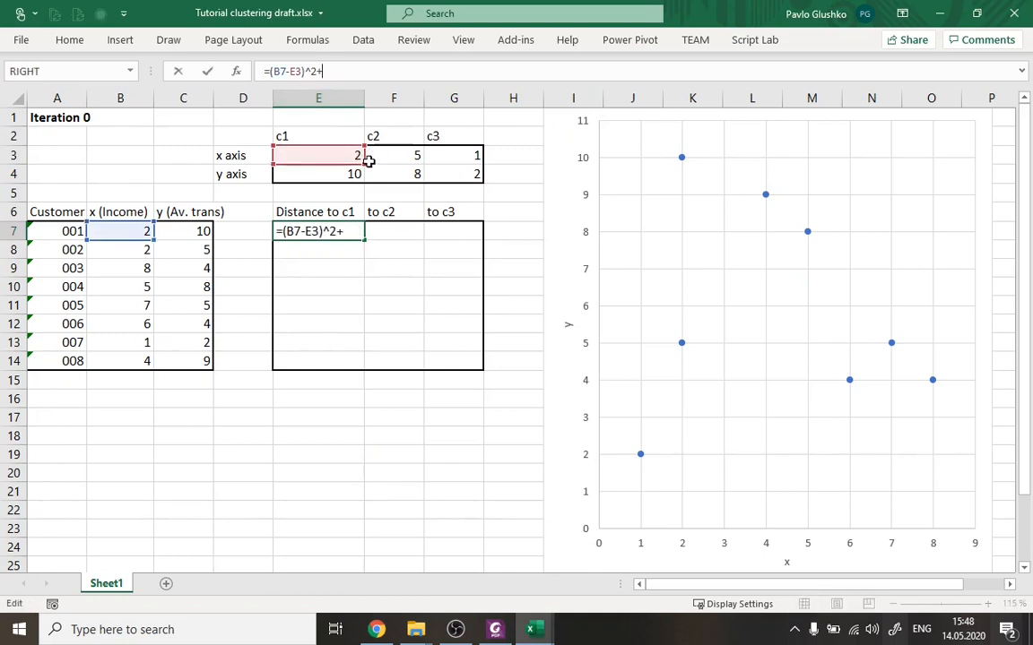
pyautogui.write('(')
pyautogui.click(179, 231)
pyautogui.write('-')
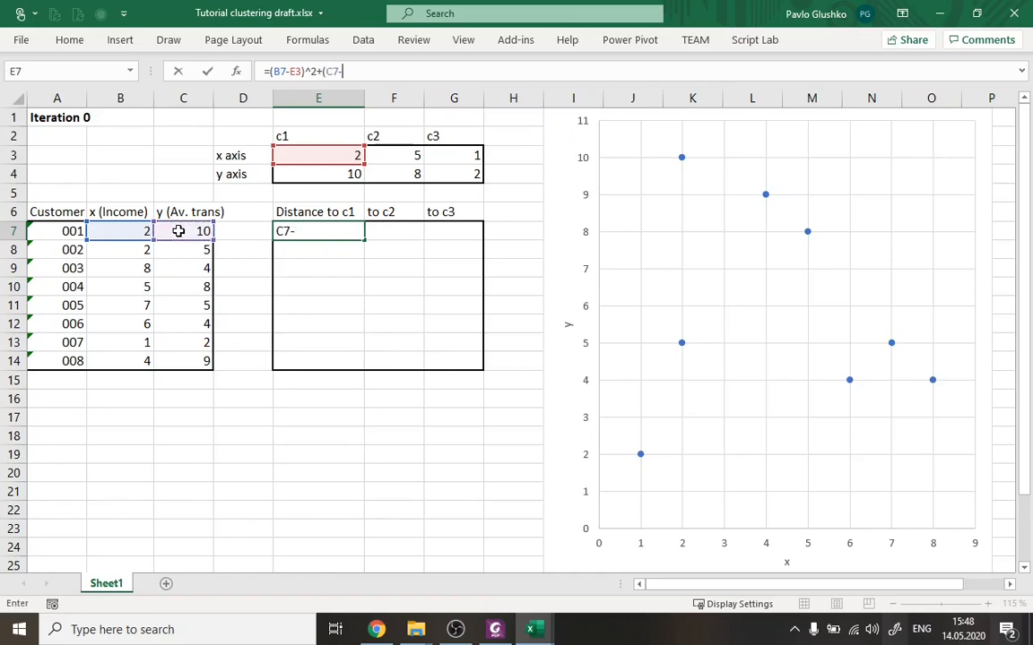
pyautogui.click(306, 171)
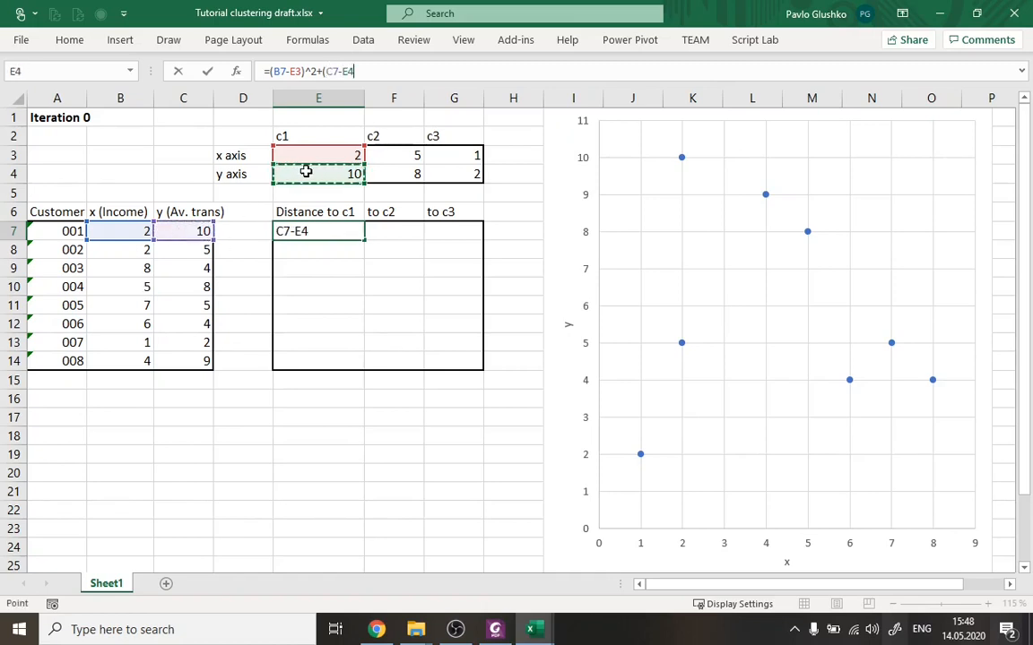
pyautogui.write(')^2')
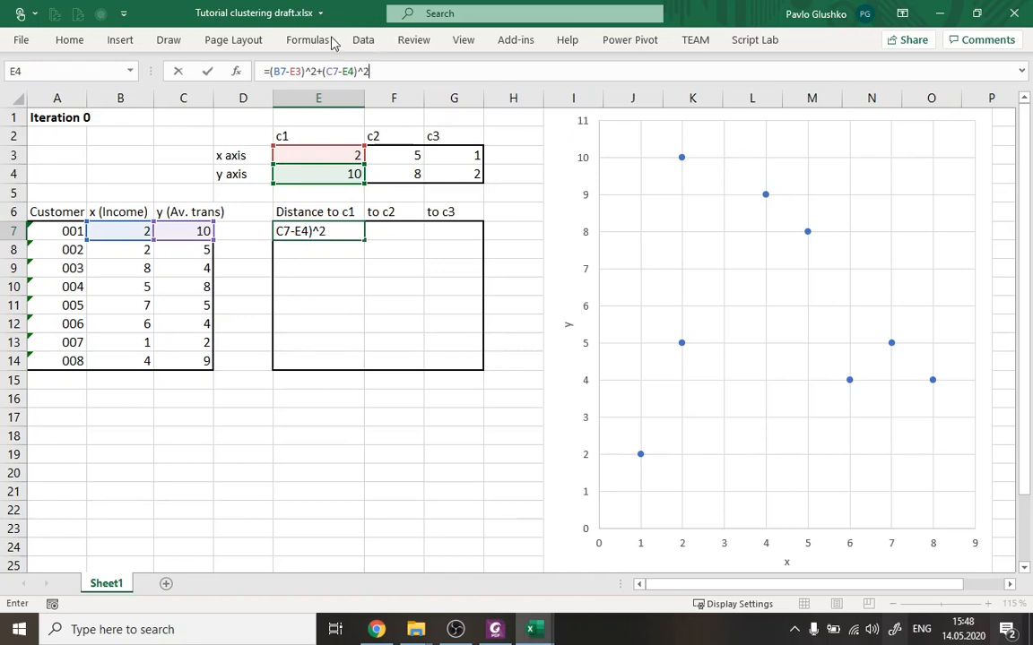
# Wrap E7's sum of squares in a square root, entering =SQRT((B7-E3)^2+(C7-E4)^2).
pyautogui.moveTo(272, 71); pyautogui.dragTo(383, 72)
pyautogui.click(383, 72)
pyautogui.click(272, 72)
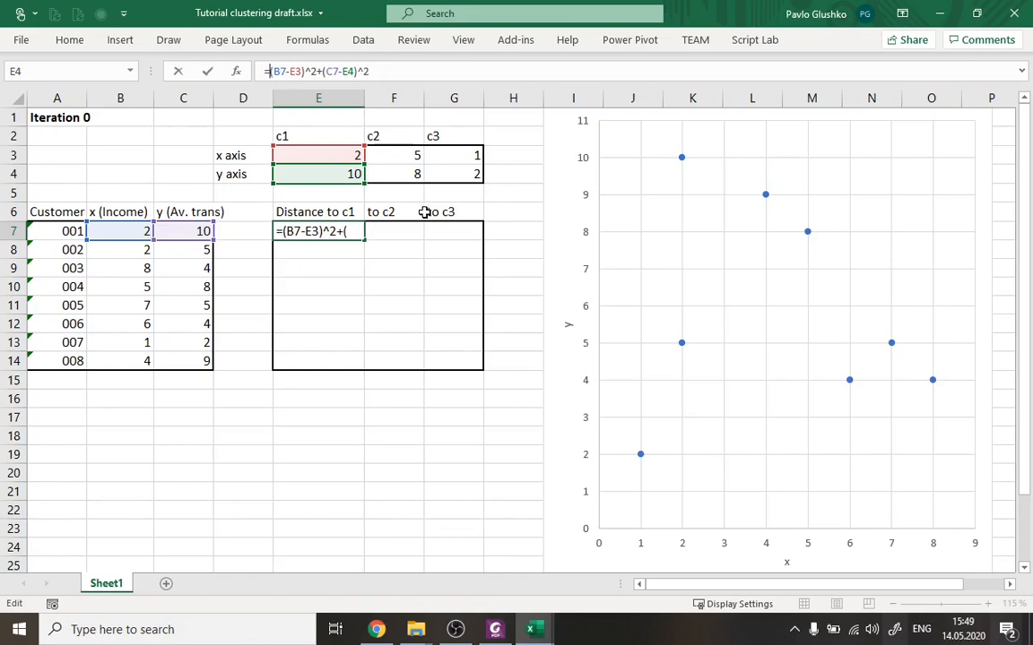
pyautogui.write('SQRT(')
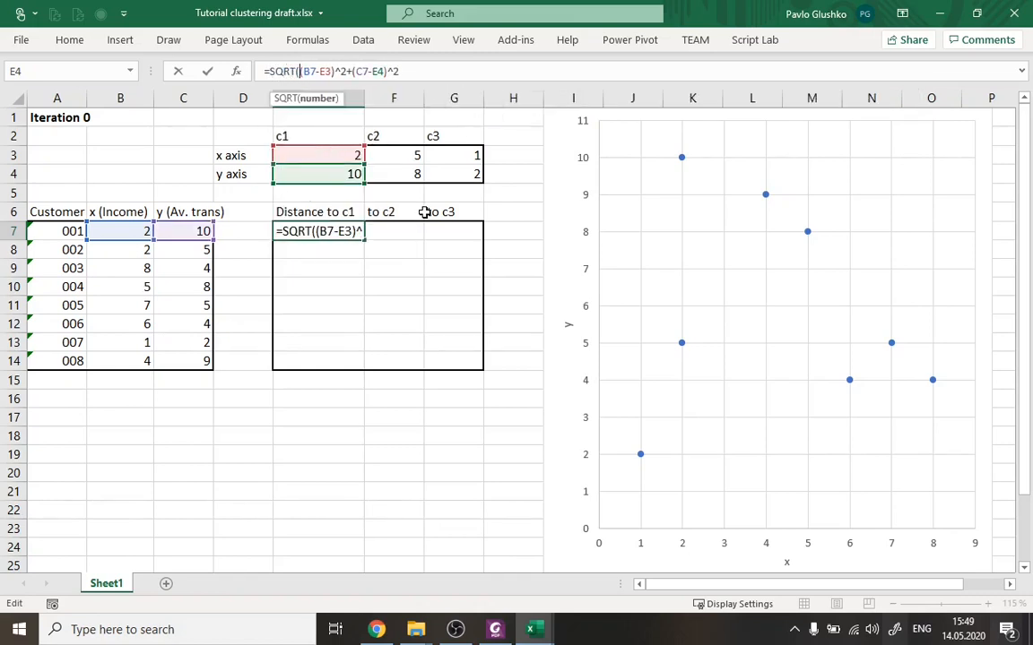
pyautogui.click(453, 73)
pyautogui.write(')')
pyautogui.press('Return')
pyautogui.press('Up')
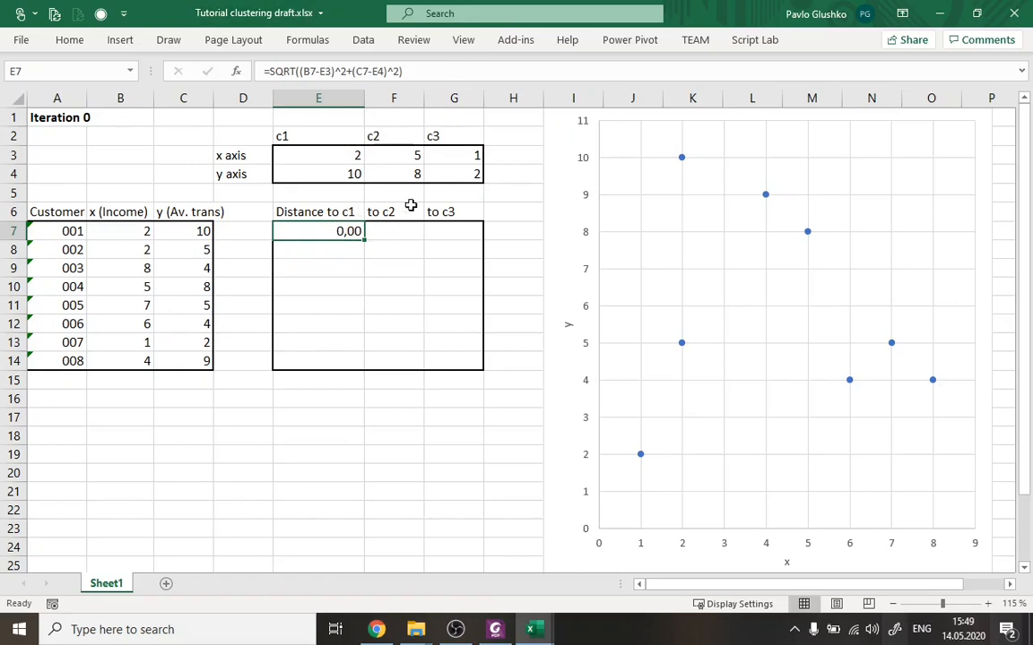
# Compare customer 001's x and y values with c1's coordinates and locate that customer's point on the scatter chart.
pyautogui.moveTo(135, 231); pyautogui.dragTo(184, 232)
pyautogui.hotkey('ctrl', 'c')
pyautogui.moveTo(305, 156); pyautogui.dragTo(307, 173)
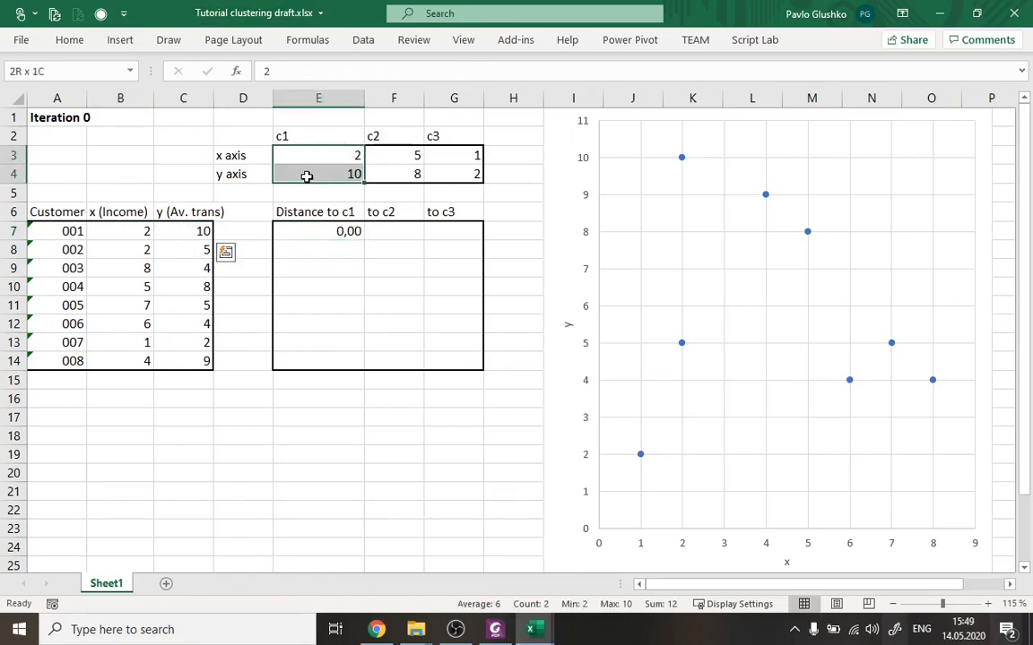
pyautogui.hotkey('ctrl', 'v')
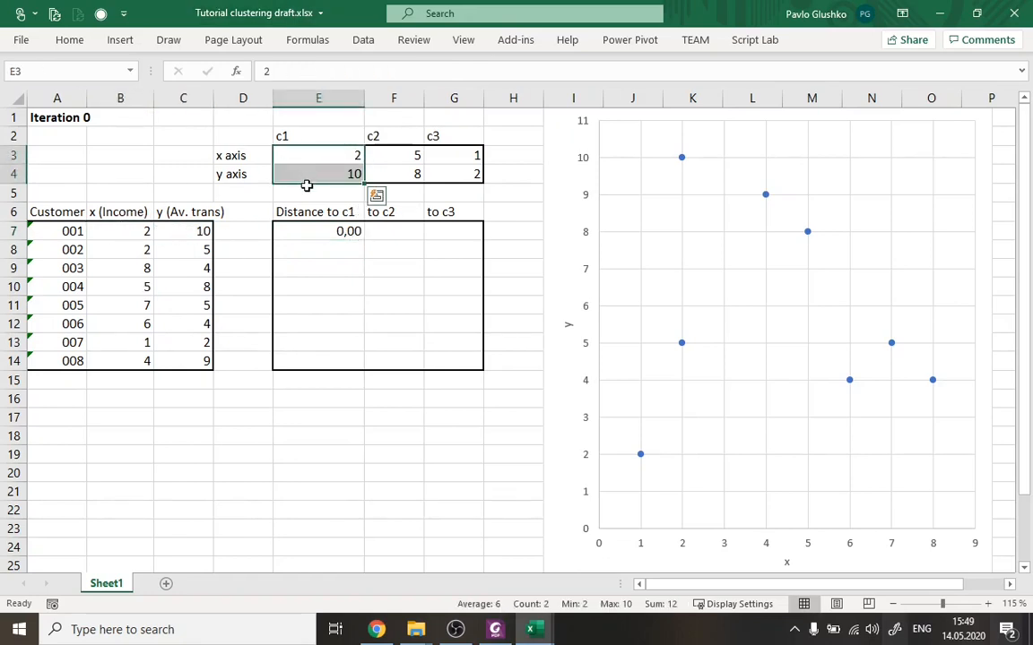
pyautogui.click(397, 233)
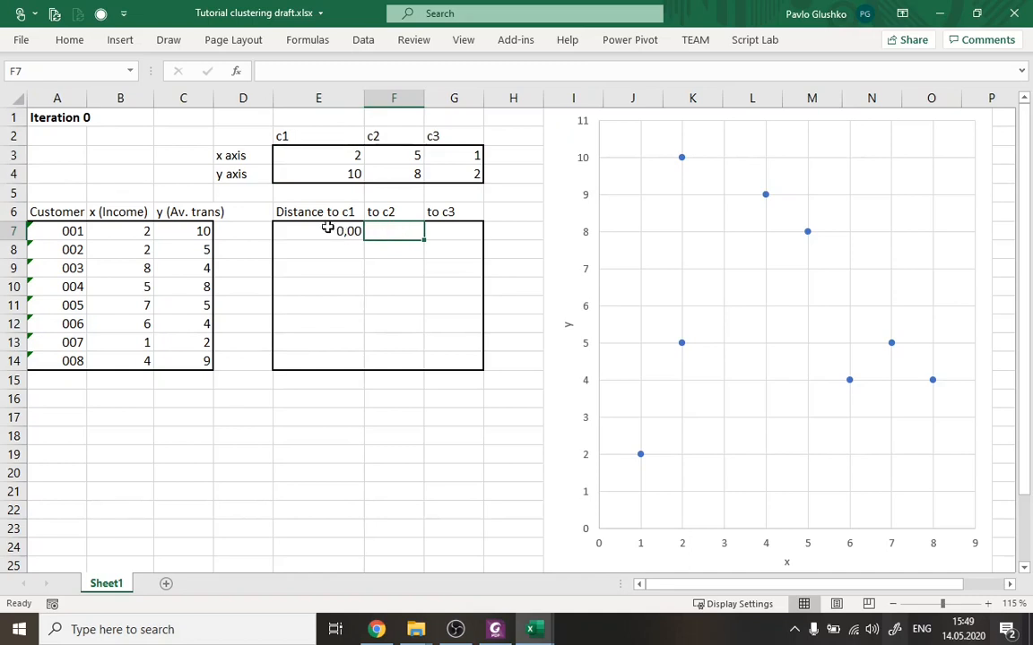
pyautogui.click(72, 232)
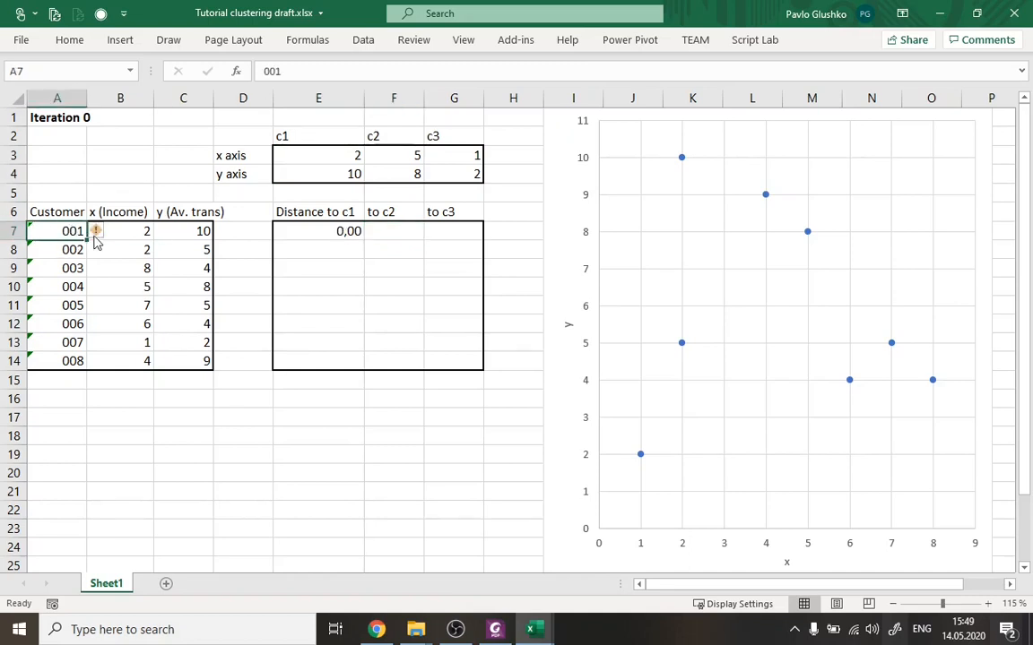
pyautogui.click(376, 232)
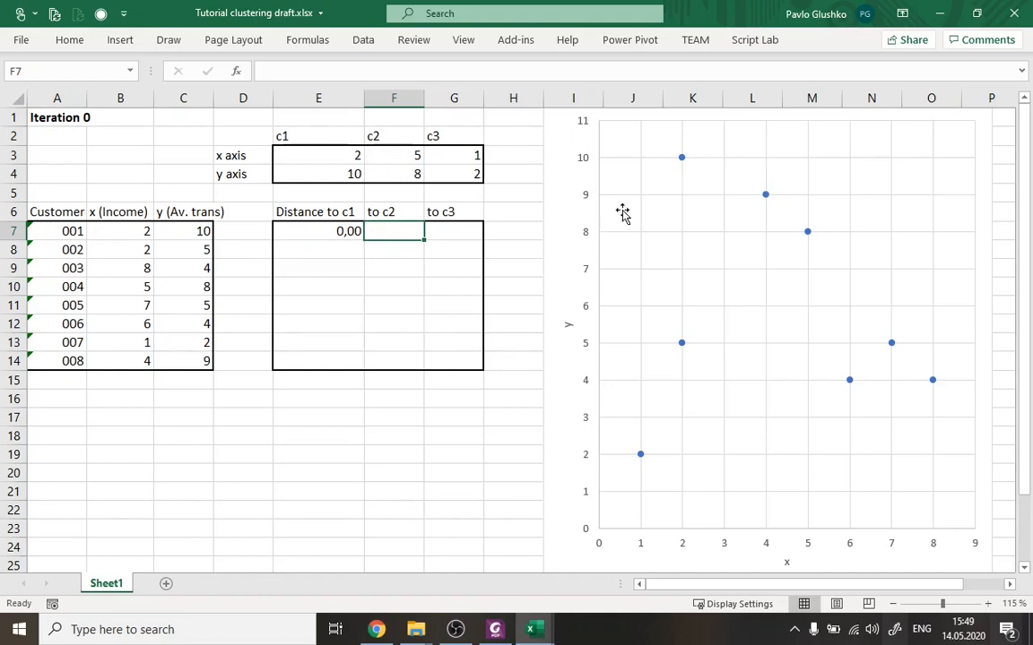
pyautogui.moveTo(683, 159)
# Copy the formula text =SQRT((B7-E3)^2+(C7-E4)^2) from E7 into F7 with its cell references unchanged.
pyautogui.click(319, 235)
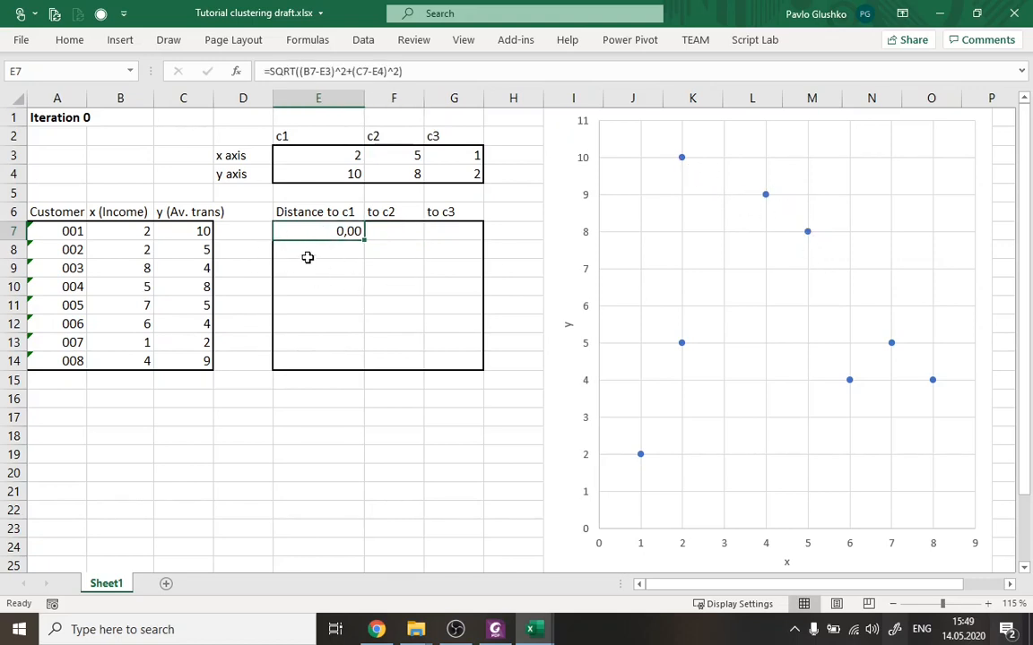
pyautogui.click(427, 72)
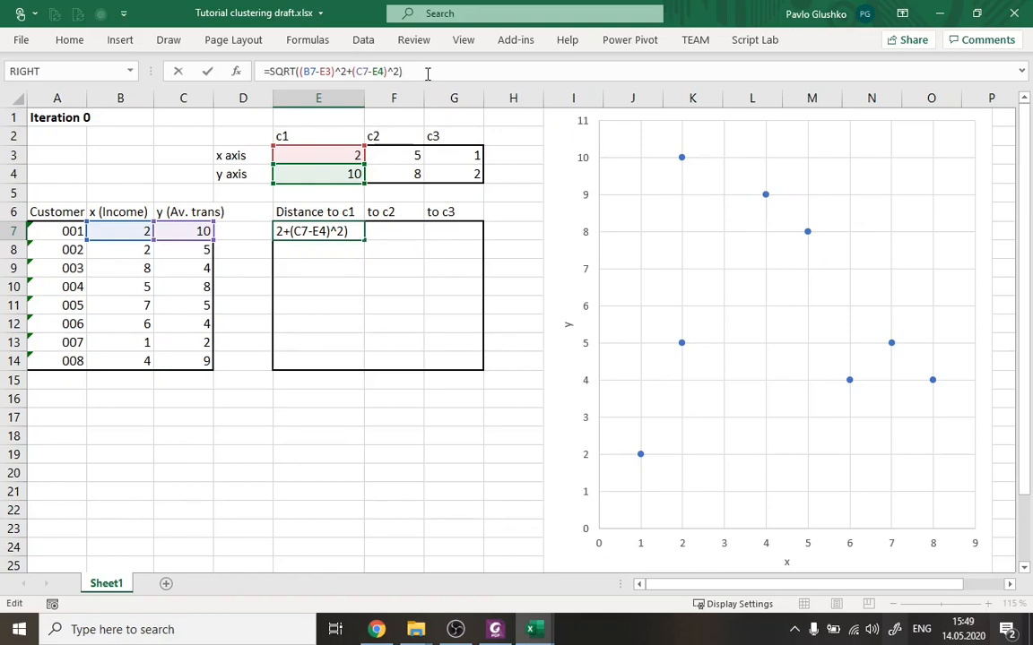
pyautogui.hotkey('ctrl', 'Return')
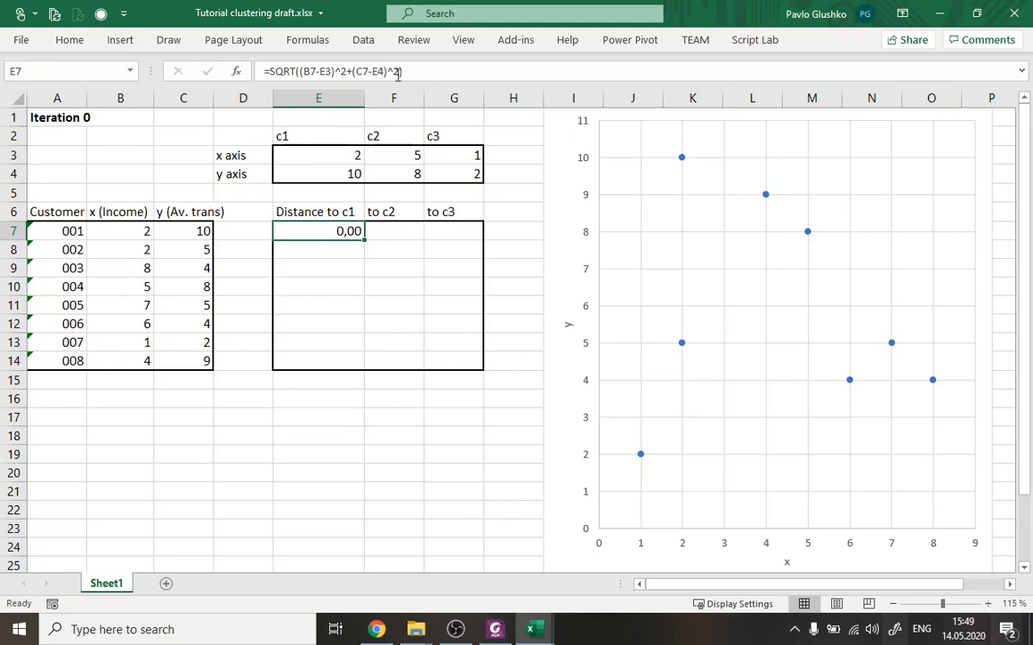
pyautogui.moveTo(405, 72); pyautogui.dragTo(249, 87)
pyautogui.hotkey('ctrl', 'c')
pyautogui.click(381, 231)
pyautogui.click(346, 70)
pyautogui.hotkey('ctrl', 'v')
pyautogui.press('Return')
pyautogui.press('Up')
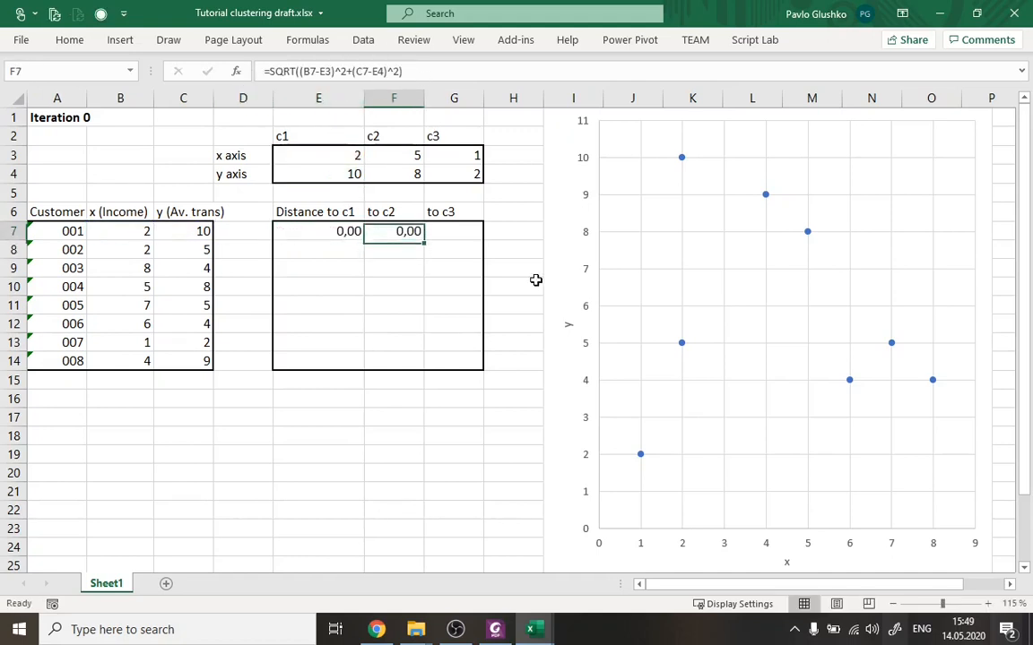
pyautogui.click(437, 73)
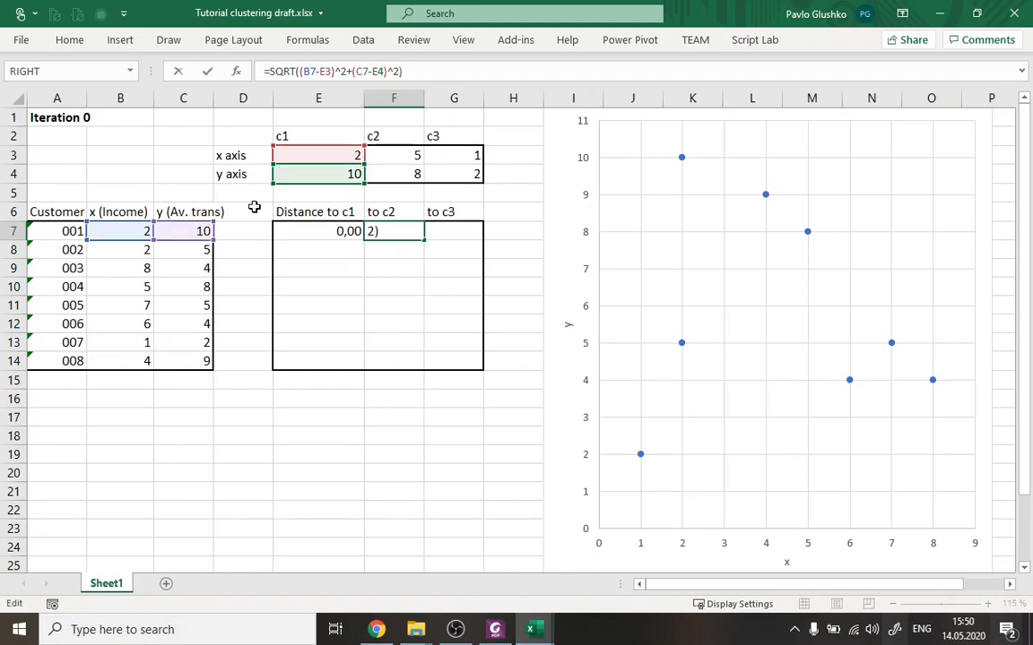
pyautogui.moveTo(323, 143); pyautogui.dragTo(395, 156)
pyautogui.moveTo(325, 166); pyautogui.dragTo(383, 187)
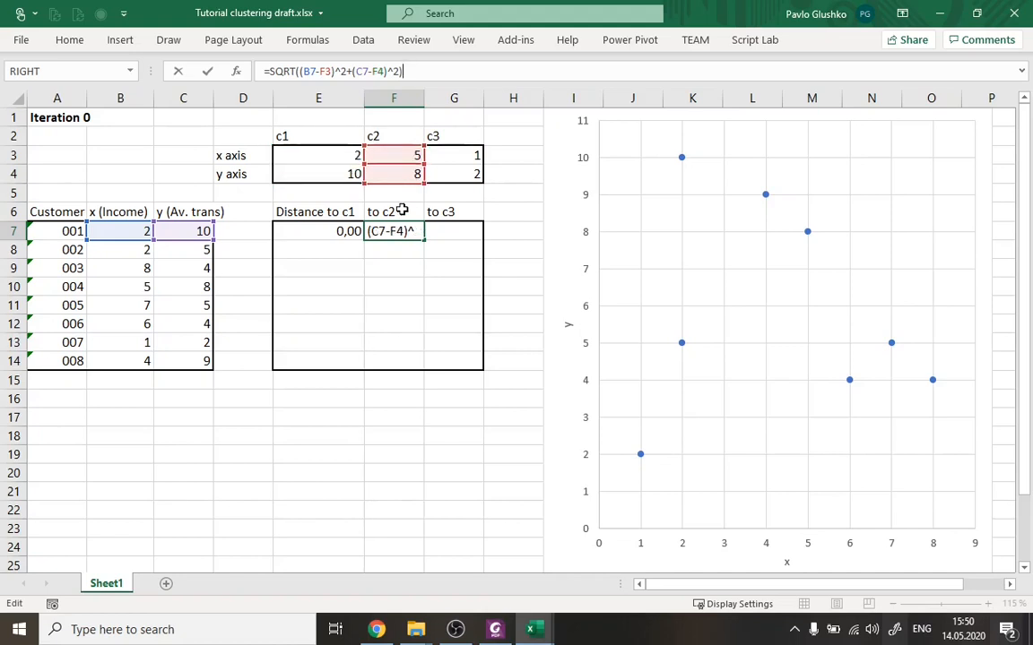
pyautogui.press('Escape')
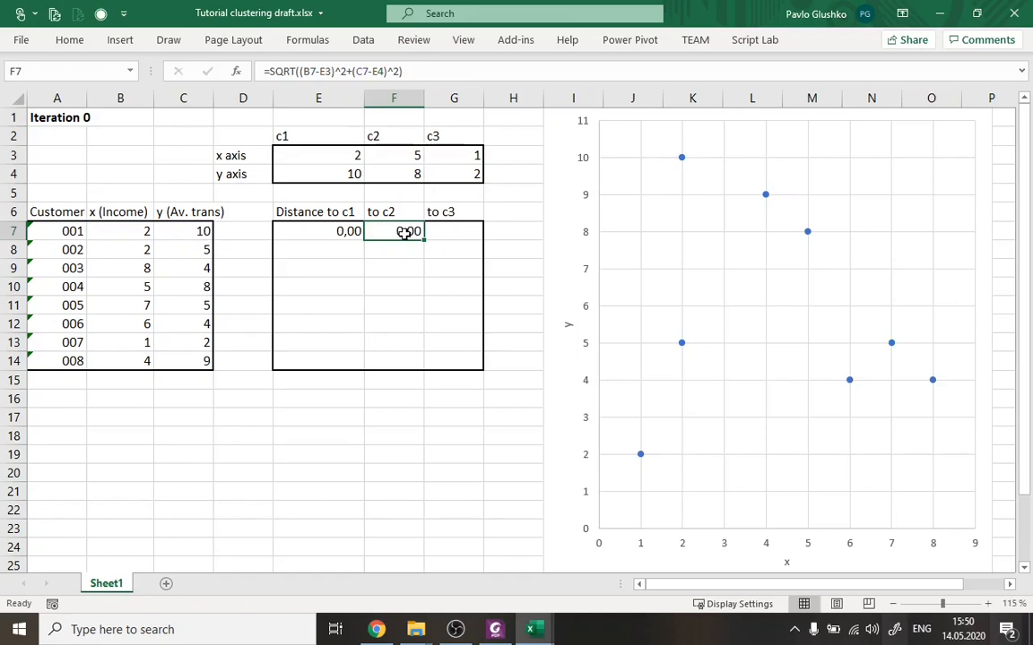
# Point F7's distance formula at centroid c2, changing it to =SQRT((B7-F3)^2+(C7-F4)^2).
pyautogui.click(332, 71)
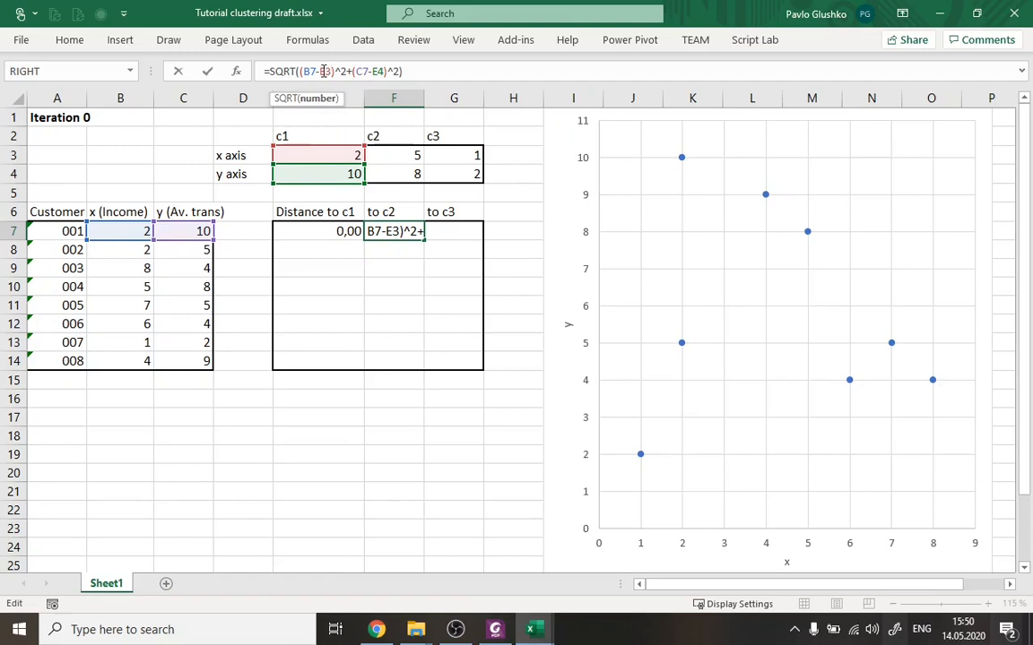
pyautogui.press('BackSpace')
pyautogui.write('F')
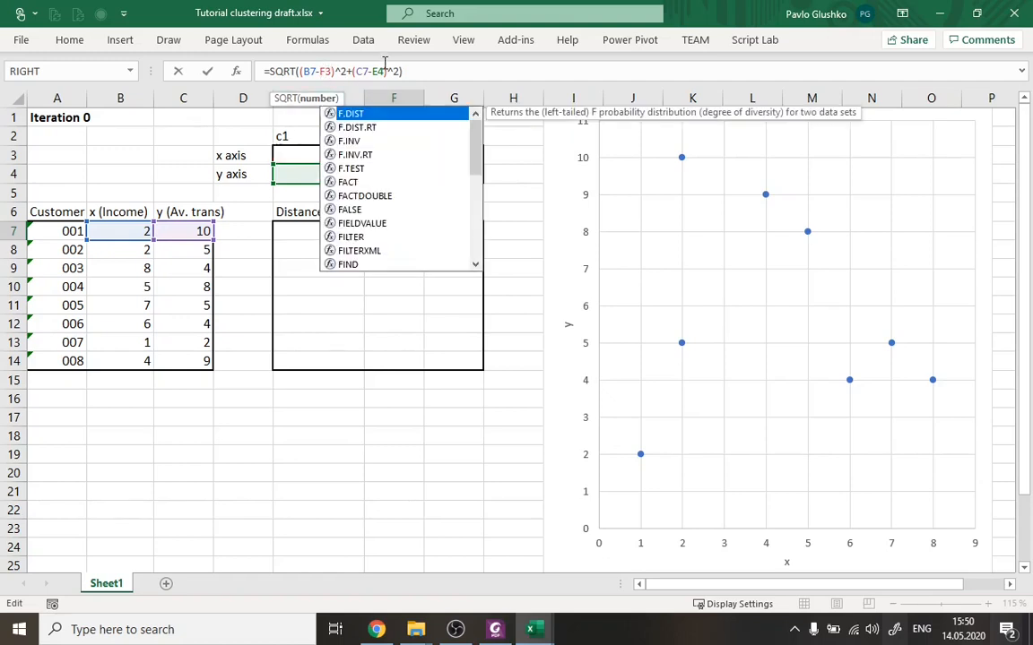
pyautogui.click(377, 70)
pyautogui.press('BackSpace')
pyautogui.write('F')
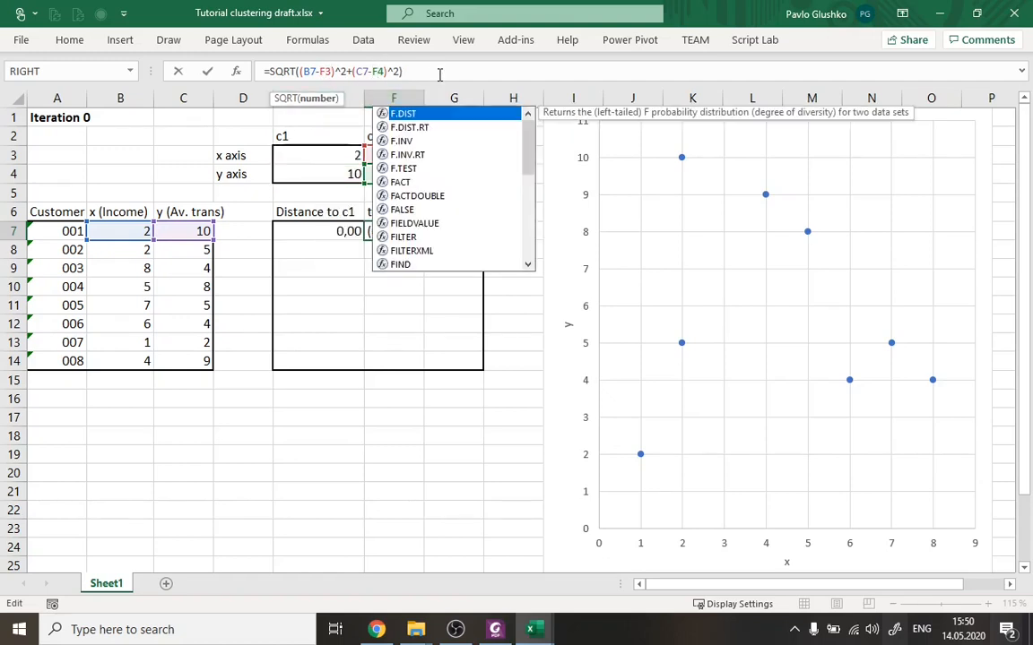
pyautogui.click(439, 74)
pyautogui.hotkey('ctrl', 'Return')
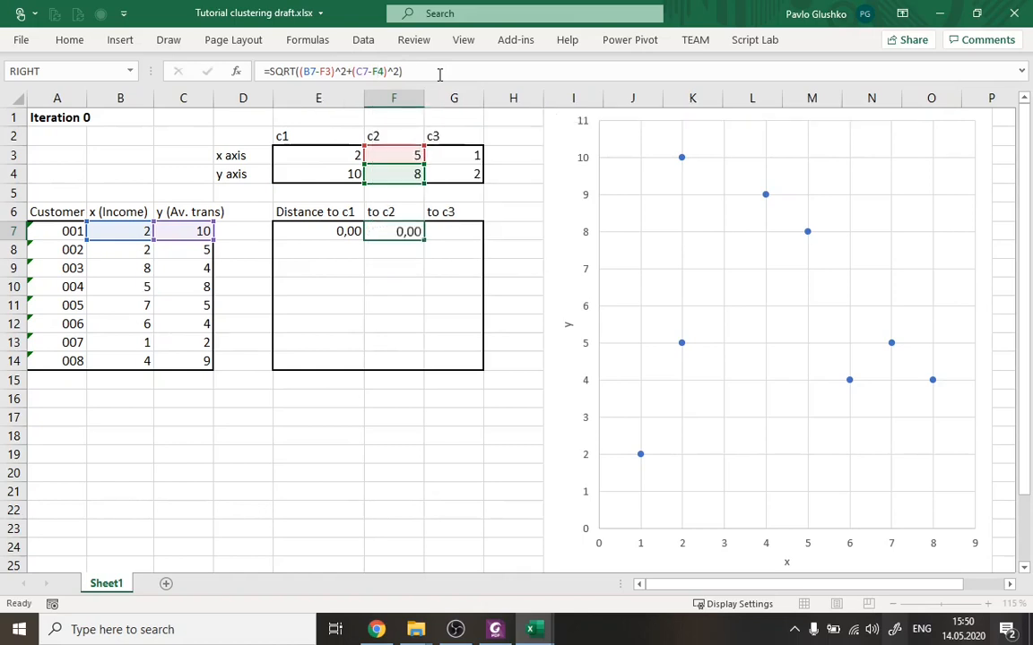
# Check which customer and centroid cells F7's distance formula refers to.
pyautogui.click(310, 78)
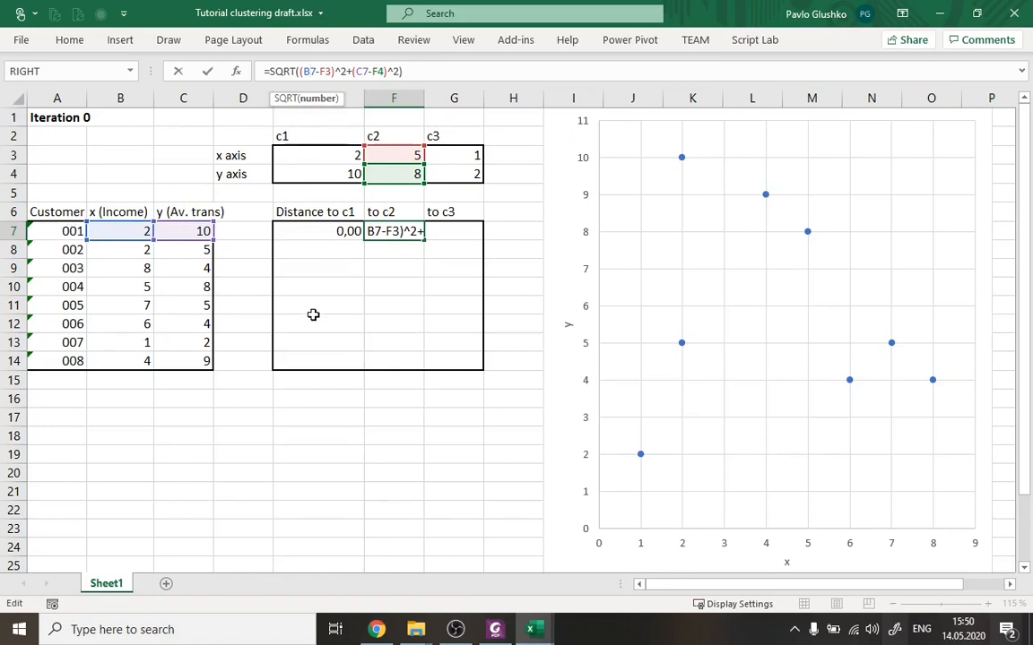
pyautogui.press('Return')
pyautogui.press('Up')
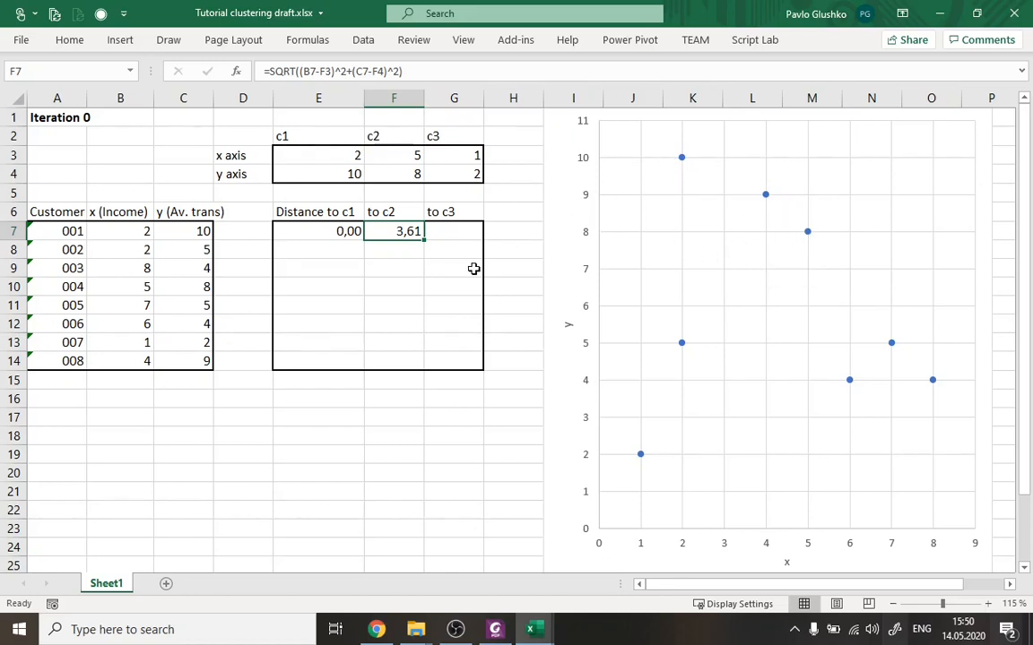
# Copy the formula text =SQRT((B7-F3)^2+(C7-F4)^2) from F7 into G7 with its cell references unchanged.
pyautogui.moveTo(420, 72); pyautogui.dragTo(256, 72)
pyautogui.hotkey('ctrl', 'c')
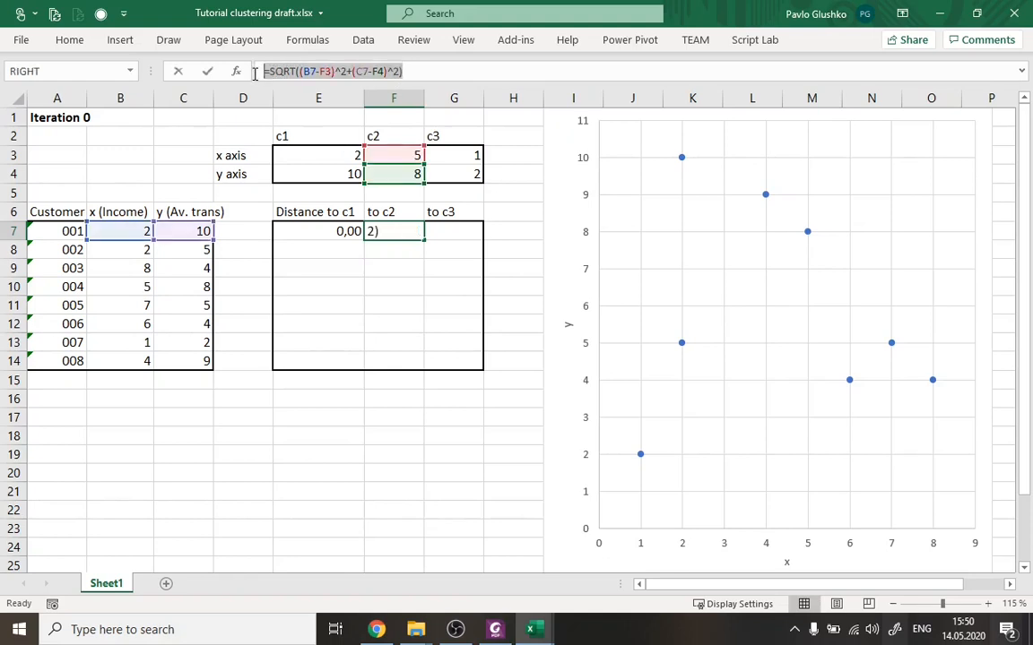
pyautogui.press('Tab')
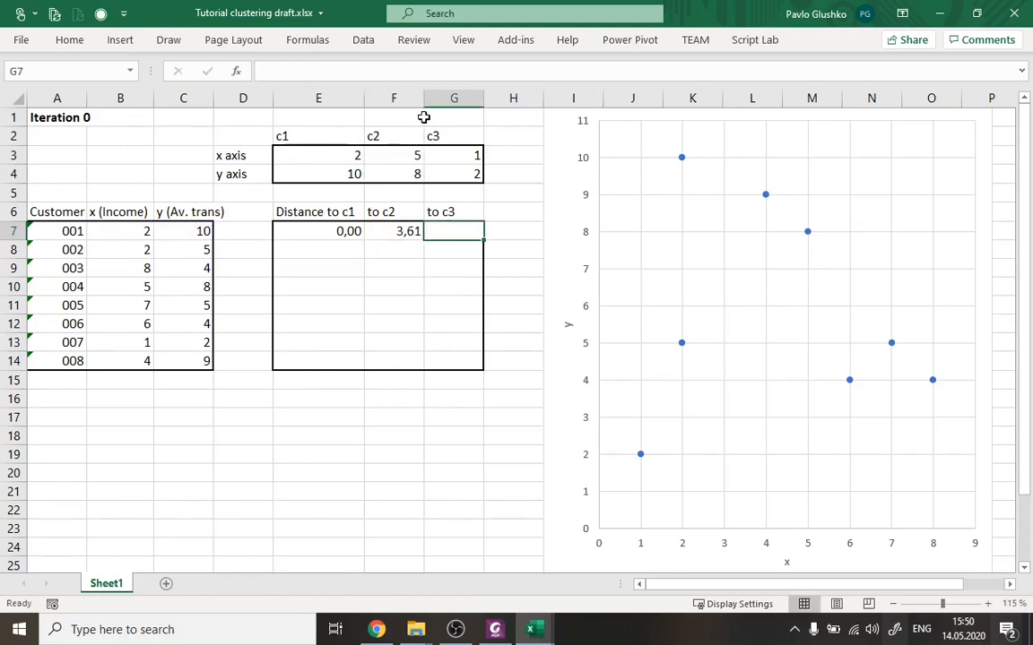
pyautogui.click(398, 72)
pyautogui.hotkey('ctrl', 'v')
pyautogui.press('Return')
pyautogui.press('Up')
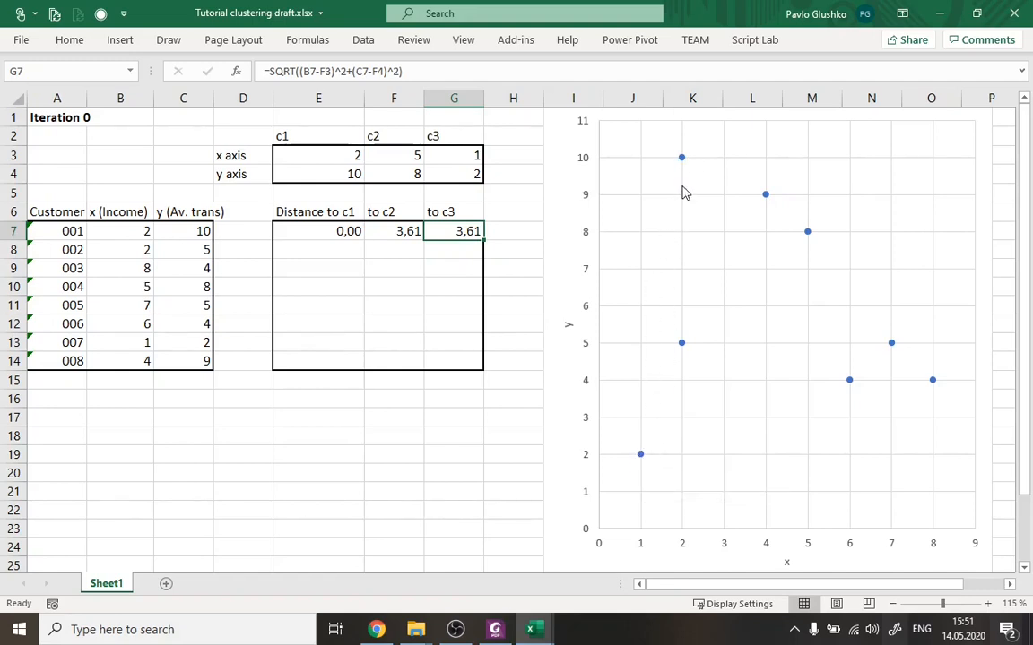
# Move the centroid references in G7's formula to c3, giving =SQRT((B7-G3)^2+(C7-G4)^2).
pyautogui.click(433, 70)
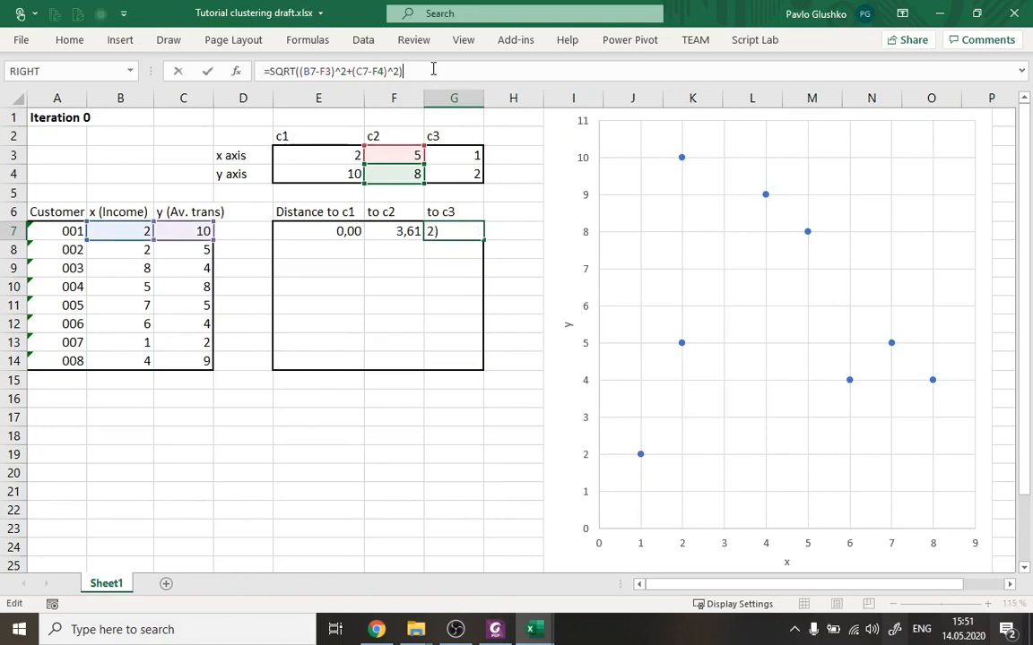
pyautogui.moveTo(409, 150); pyautogui.dragTo(455, 173)
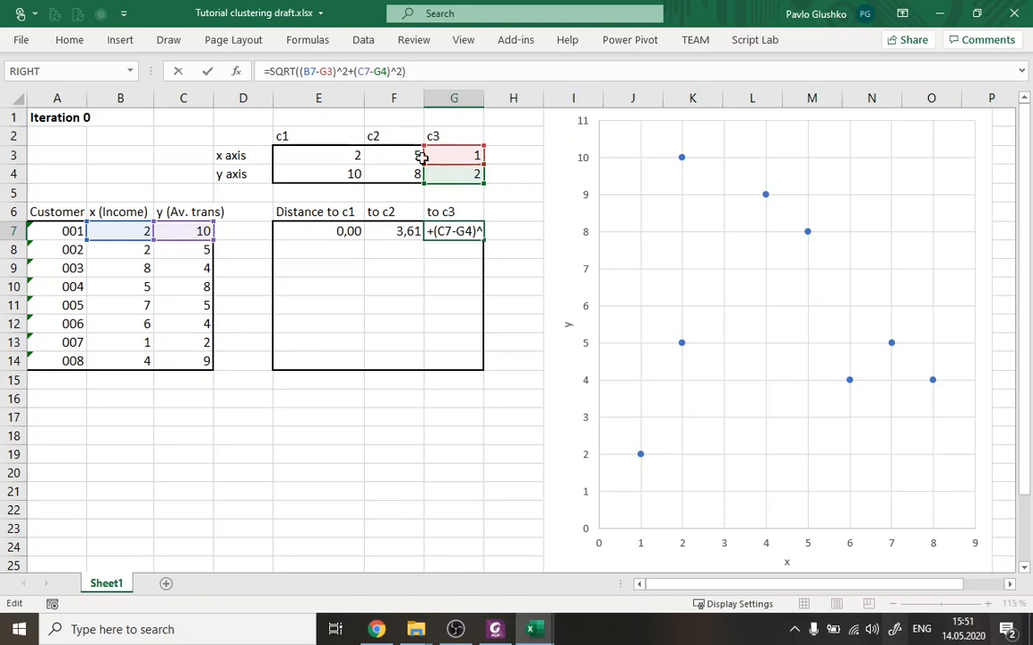
pyautogui.press('Return')
pyautogui.press('Up')
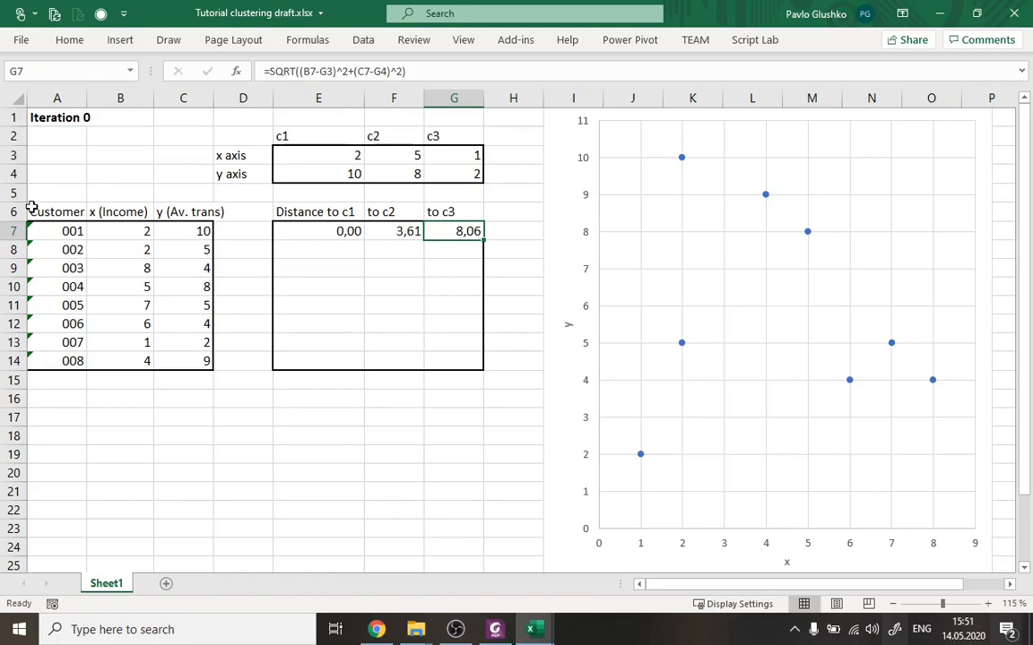
# Try to fill customer 001's distance formulas in E7:G7 down to row 8 without formatting.
pyautogui.click(67, 231)
pyautogui.moveTo(325, 230); pyautogui.dragTo(472, 230)
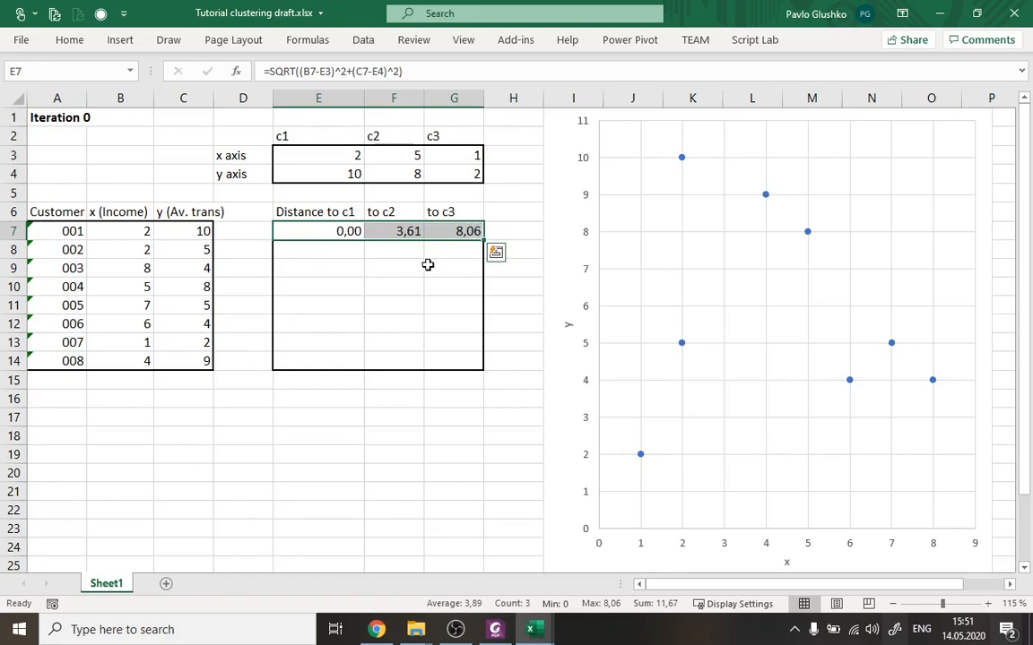
pyautogui.click(346, 234)
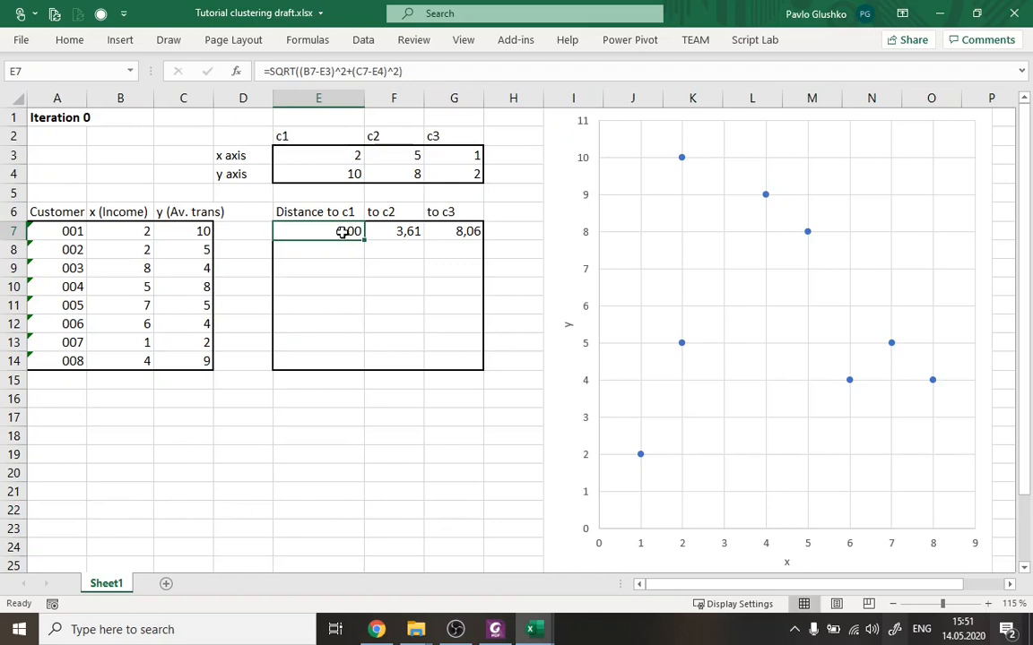
pyautogui.moveTo(346, 234); pyautogui.dragTo(448, 229)
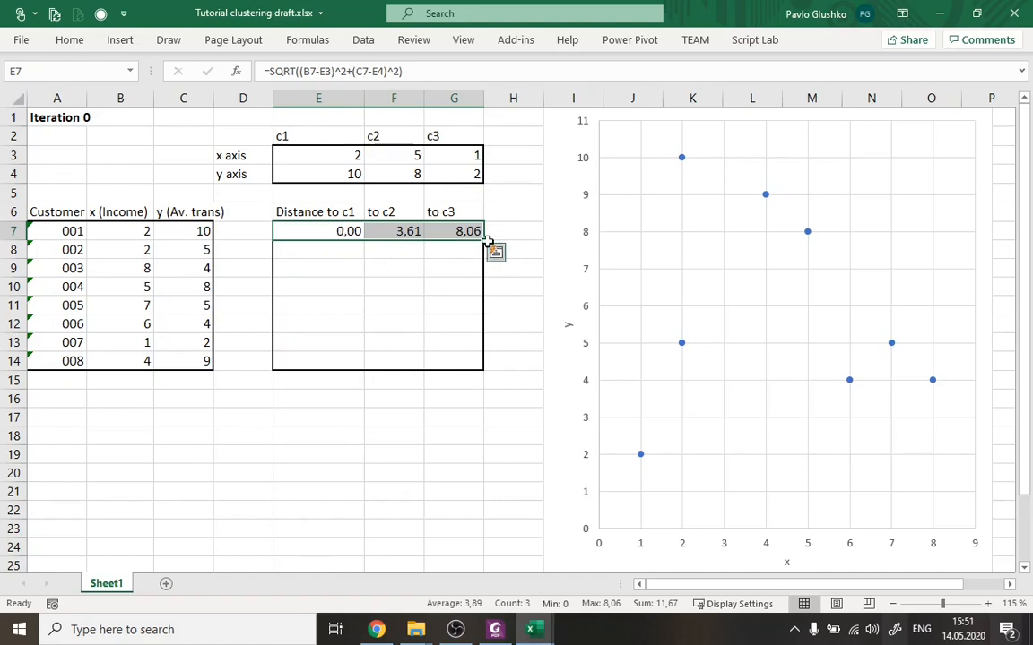
pyautogui.moveTo(483, 241); pyautogui.dragTo(485, 258)
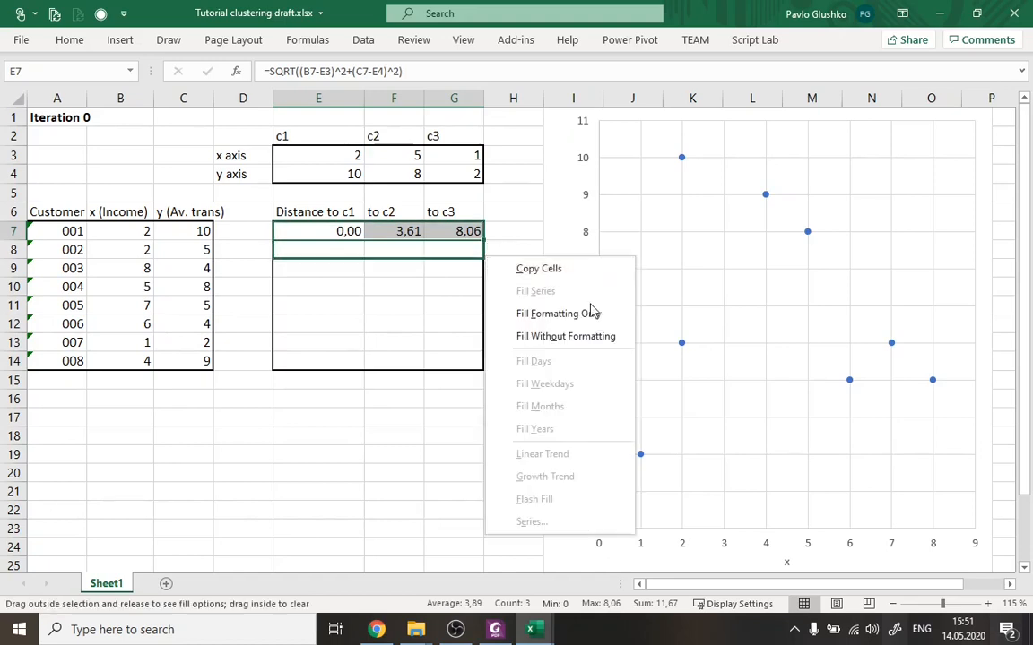
pyautogui.click(592, 348)
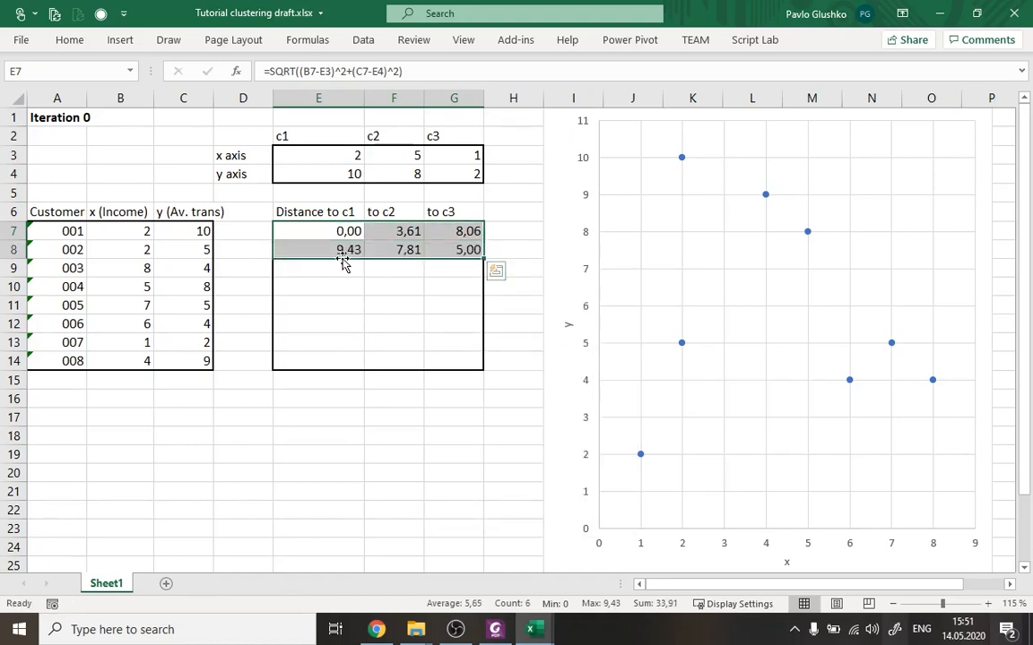
# Inspect which customer and centroid cells the filled formula in E8 refers to.
pyautogui.click(310, 242)
pyautogui.click(421, 70)
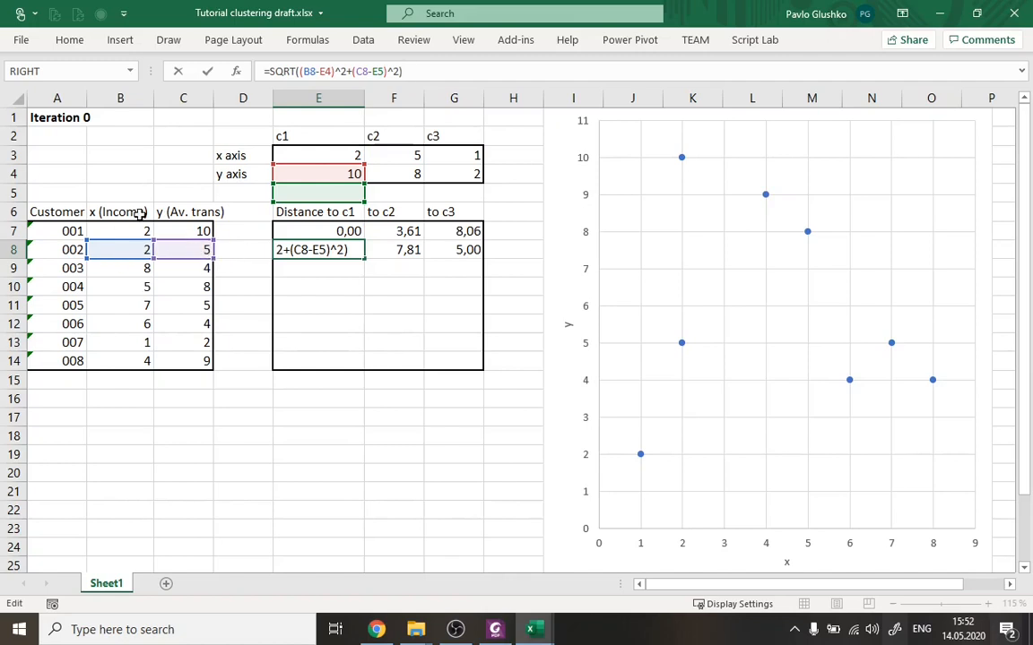
pyautogui.click(305, 78)
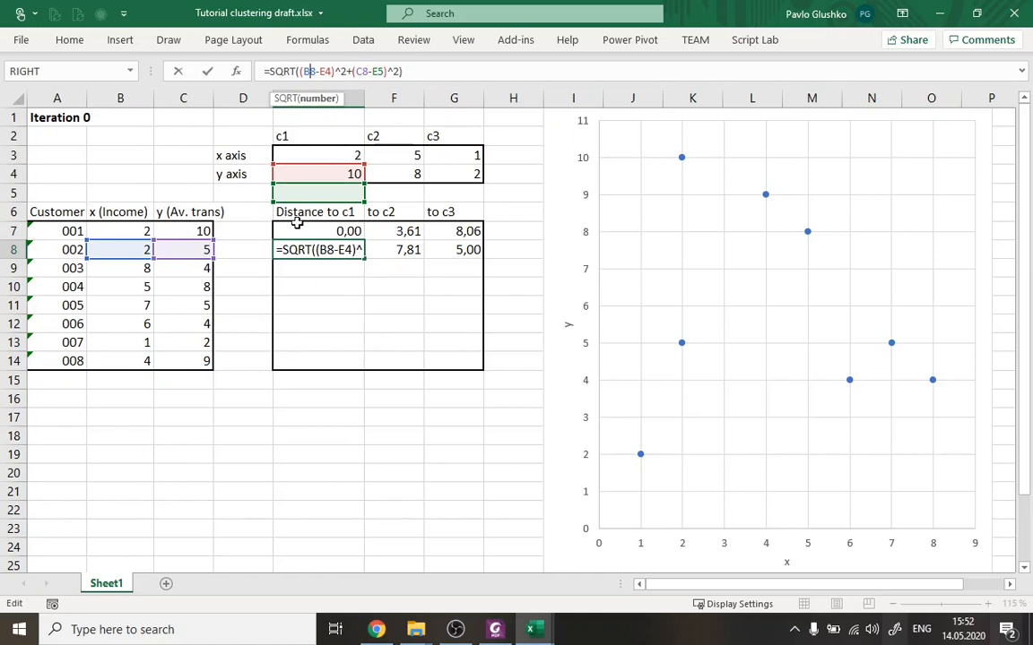
pyautogui.click(418, 71)
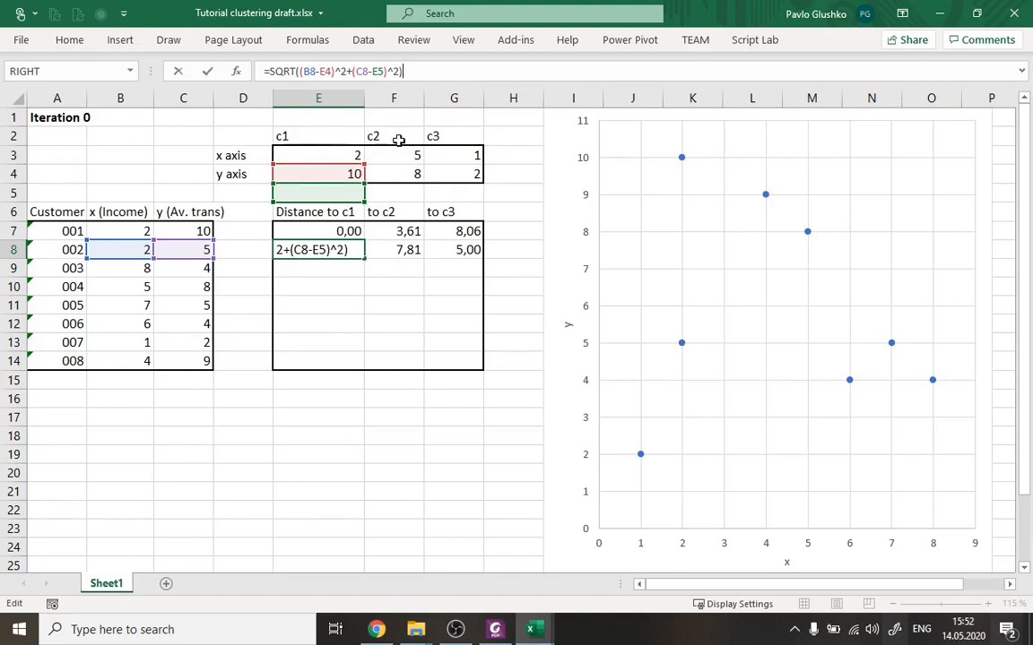
pyautogui.hotkey('ctrl', 'Return')
# Lock the centroid rows in E7's formula, making it =SQRT((B7-E$3)^2+(C7-E$4)^2).
pyautogui.click(350, 231)
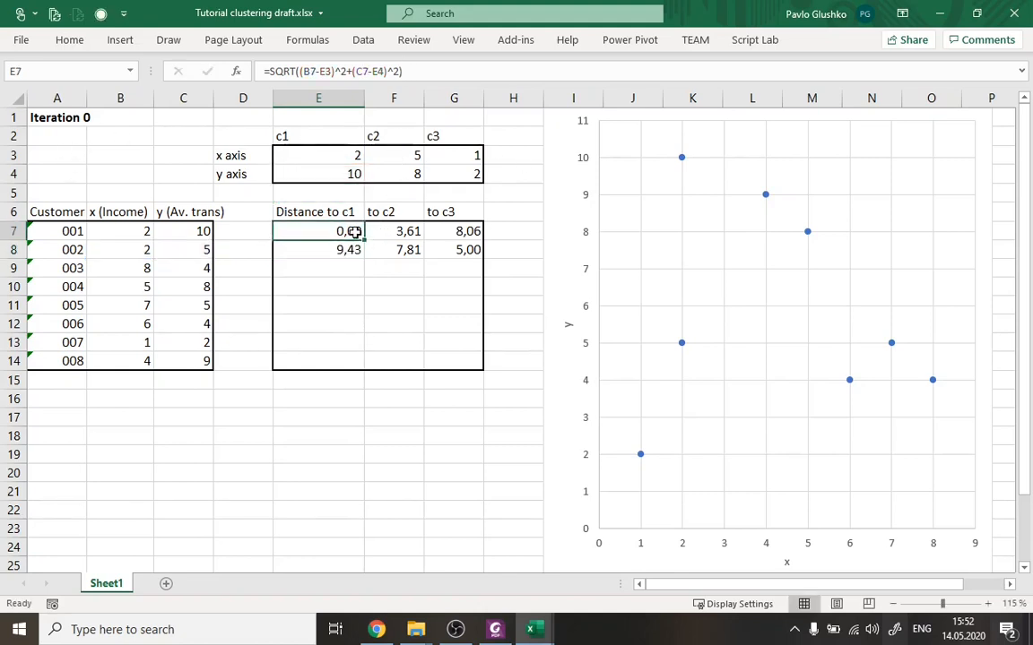
pyautogui.click(323, 71)
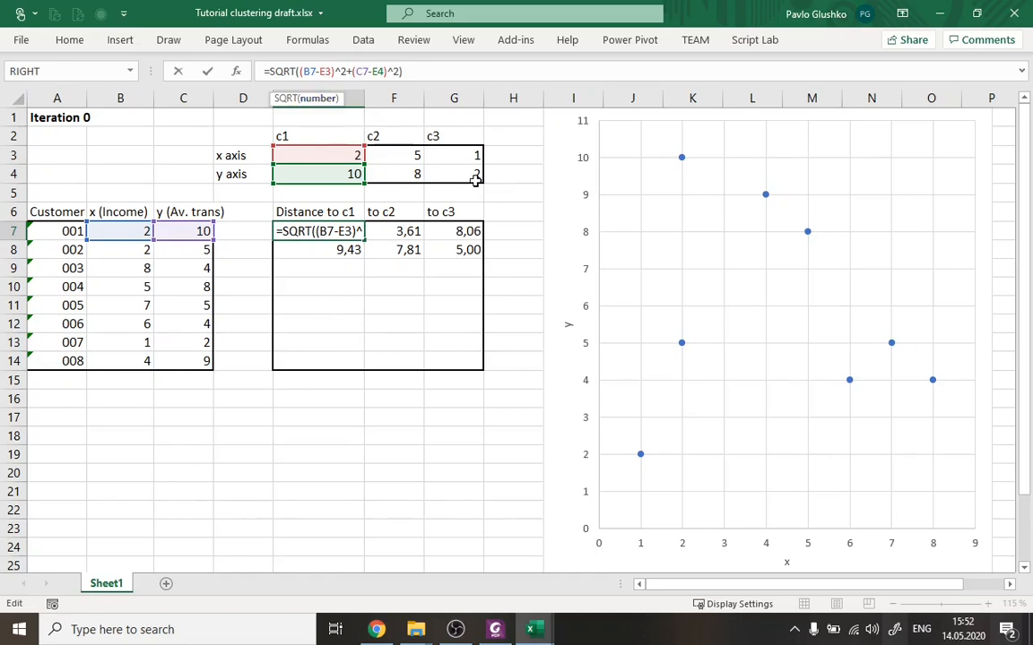
pyautogui.press('F4')
pyautogui.press('F4')
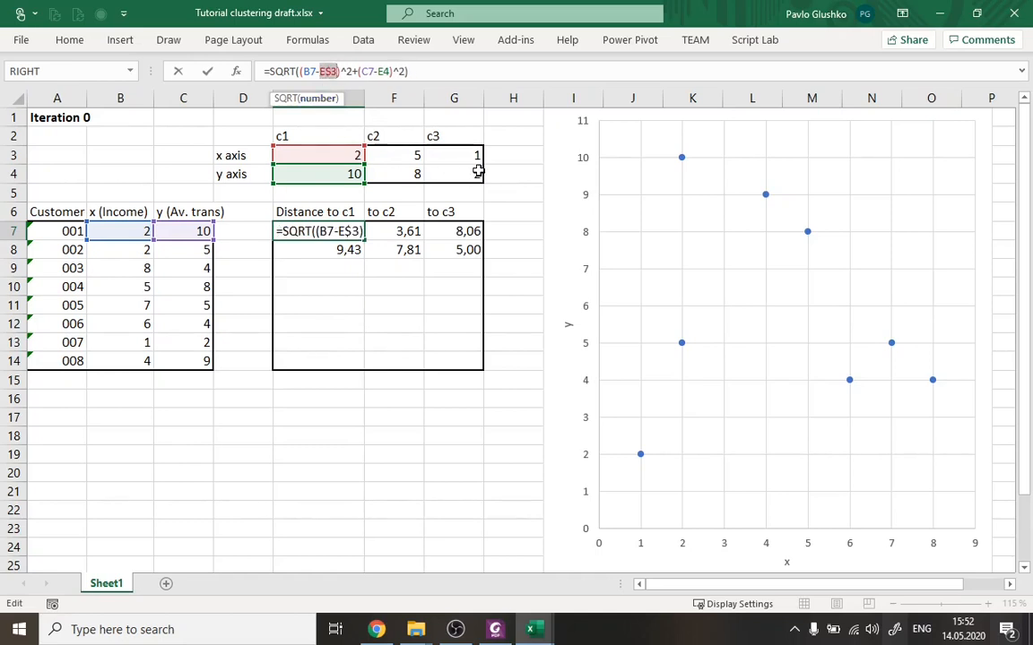
pyautogui.click(382, 71)
pyautogui.press('F4')
pyautogui.press('F4')
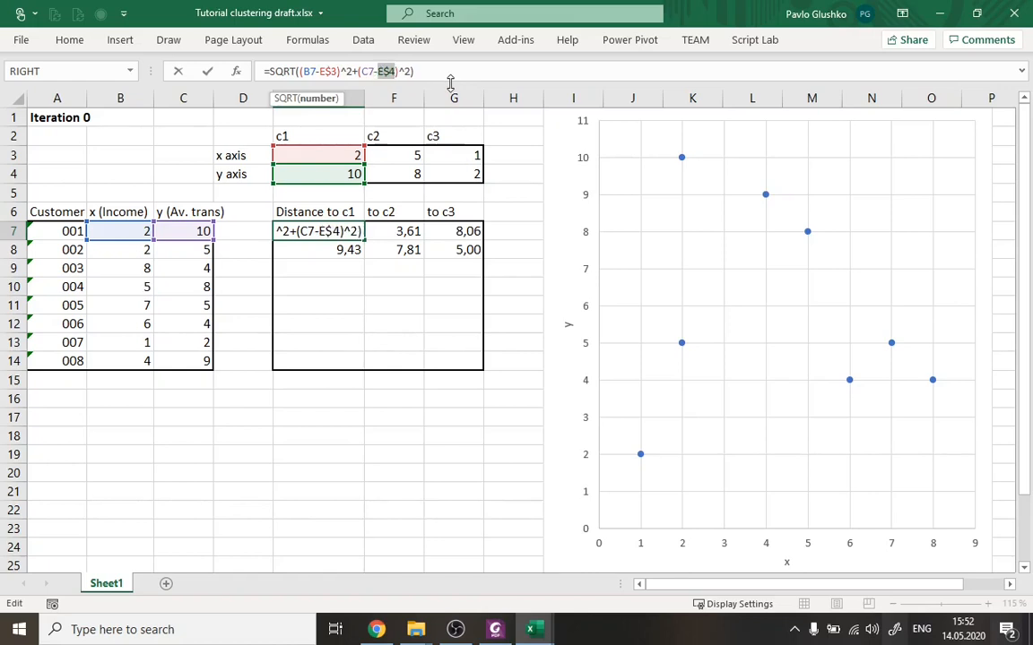
pyautogui.click(435, 69)
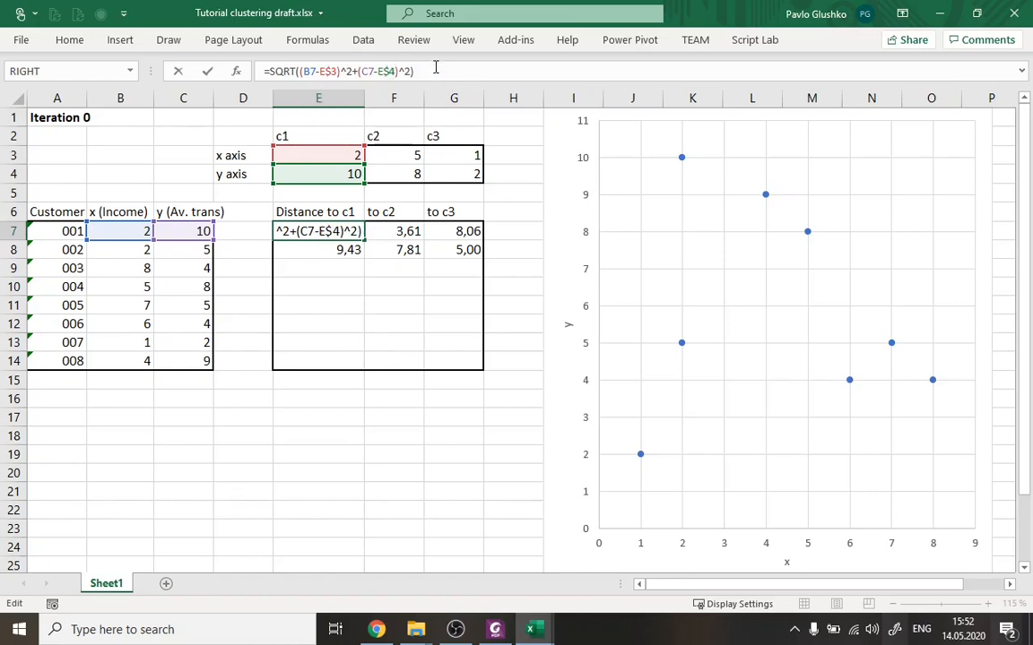
pyautogui.press('Return')
pyautogui.press('Up')
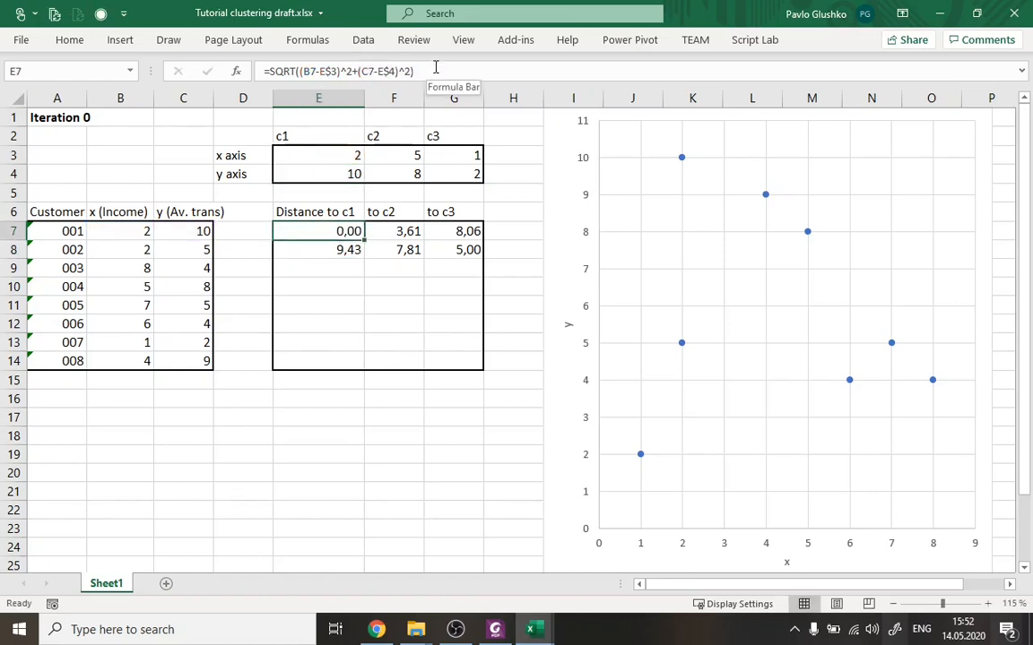
# Lock the centroid rows in F7's formula, making it =SQRT((B7-F$3)^2+(C7-F$4)^2).
pyautogui.press('Right')
pyautogui.click(325, 72)
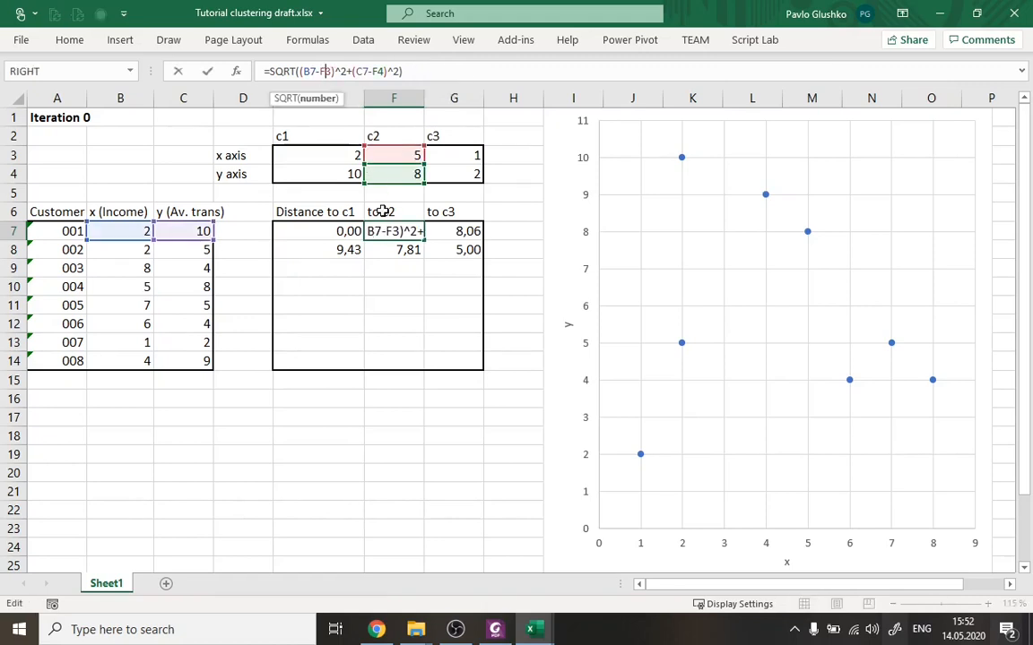
pyautogui.press('F4')
pyautogui.press('F4')
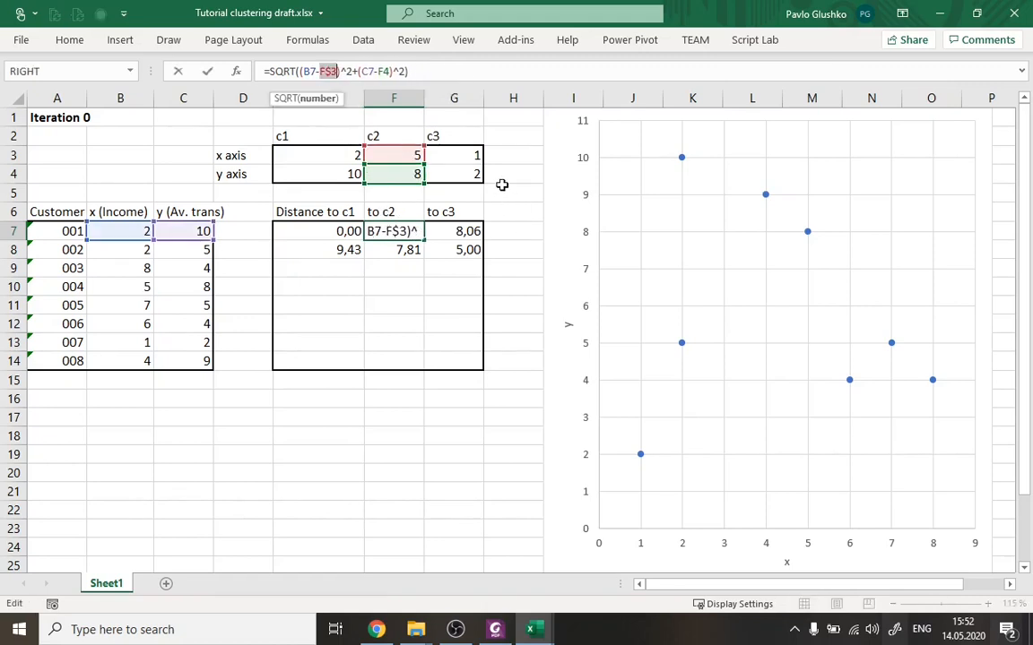
pyautogui.click(384, 73)
pyautogui.press('F4')
pyautogui.press('F4')
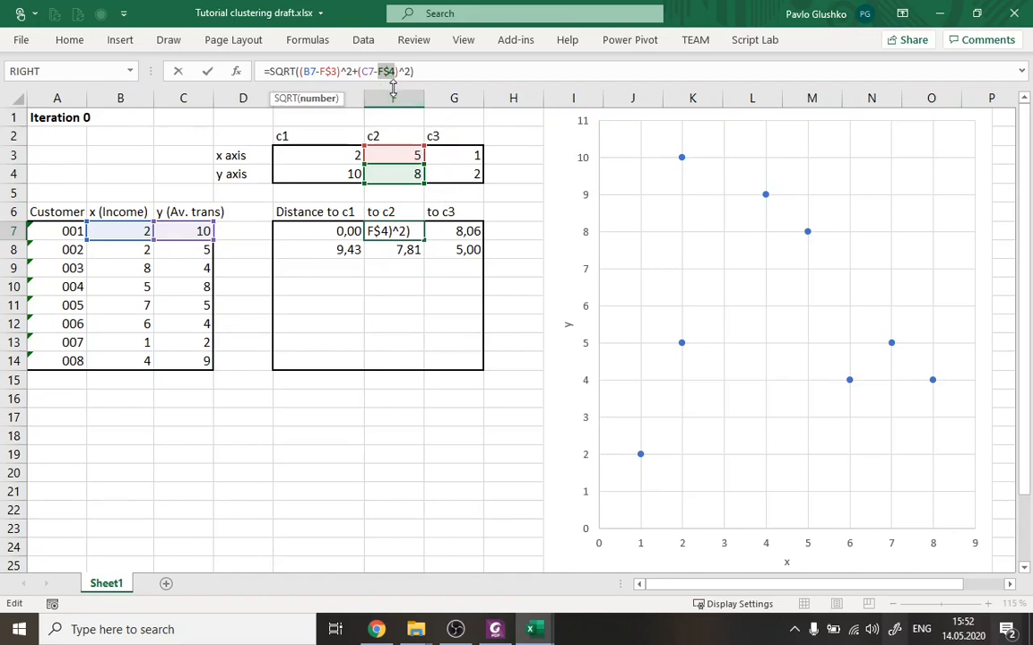
pyautogui.hotkey('ctrl', 'Return')
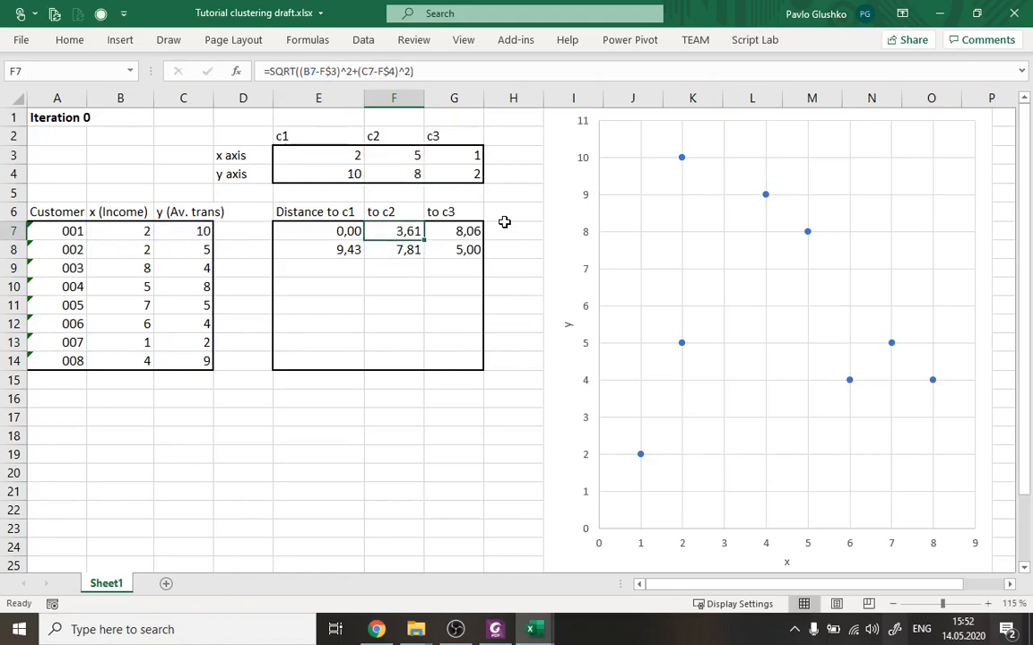
# Lock the centroid rows in G7's formula, making it =SQRT((B7-G$3)^2+(C7-G$4)^2).
pyautogui.press('Right')
pyautogui.click(322, 71)
pyautogui.press('F4')
pyautogui.press('F4')
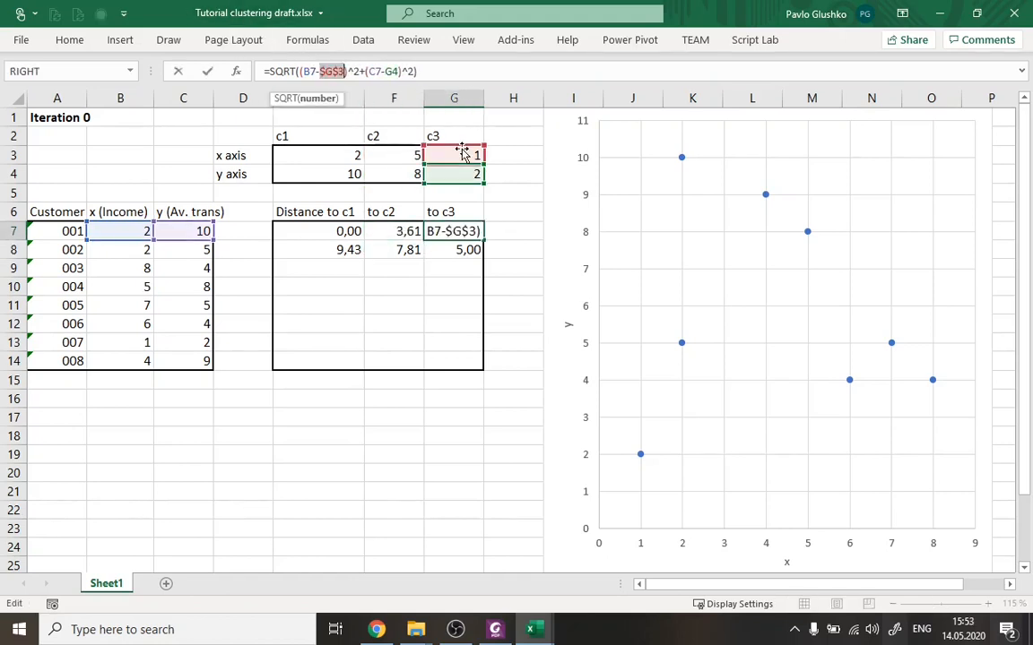
pyautogui.click(388, 70)
pyautogui.press('F4')
pyautogui.press('F4')
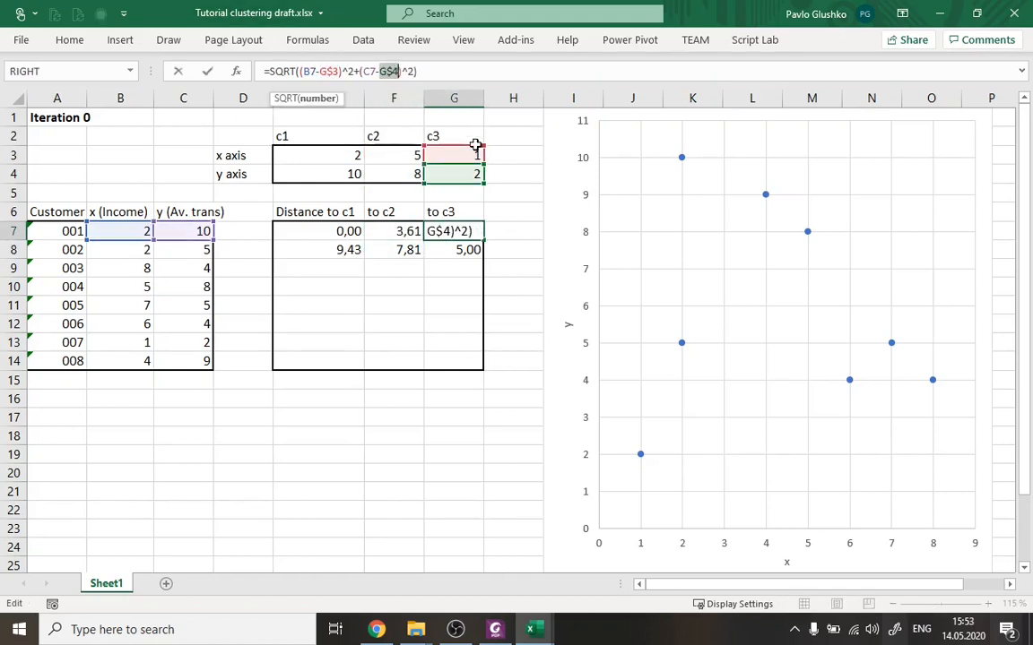
pyautogui.press('Return')
# Fill the distance formulas in E7:G7 down to row 14 for all customers, without formatting.
pyautogui.moveTo(350, 231); pyautogui.dragTo(479, 236)
pyautogui.click(458, 232)
pyautogui.moveTo(341, 230); pyautogui.dragTo(491, 373)
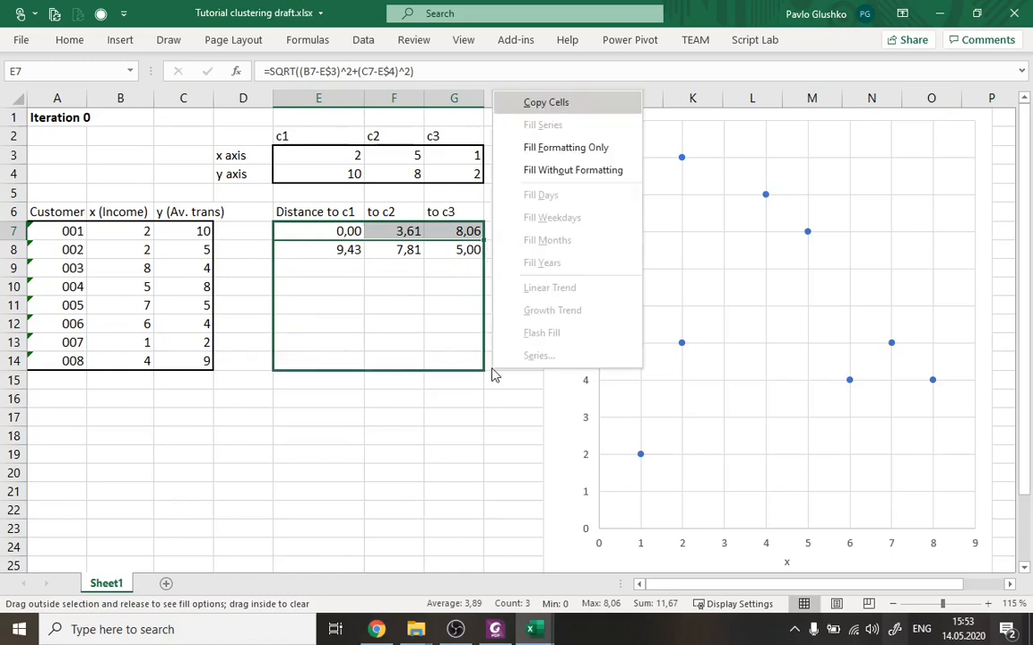
pyautogui.click(623, 176)
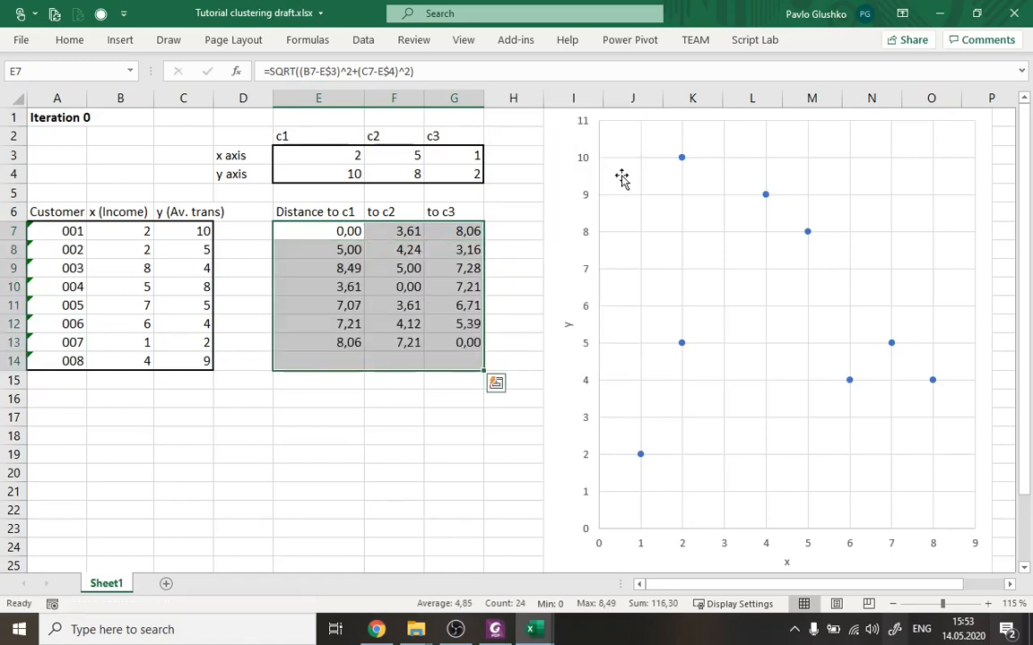
# Check the cell references of the filled distance-to-c1 formulas in E7 through E10.
pyautogui.click(341, 233)
pyautogui.click(345, 250)
pyautogui.click(464, 71)
pyautogui.click(350, 269)
pyautogui.click(345, 287)
pyautogui.click(460, 69)
pyautogui.press('Escape')
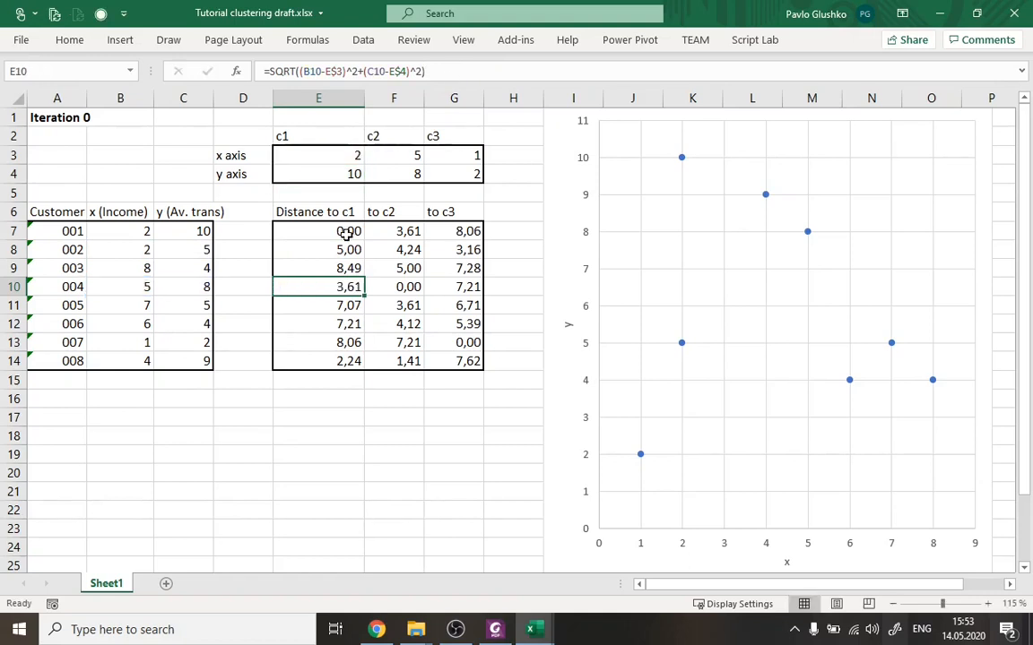
# Examine the distances to the three centroids in E7:G14, comparing the columns and customer 001's row.
pyautogui.click(338, 230)
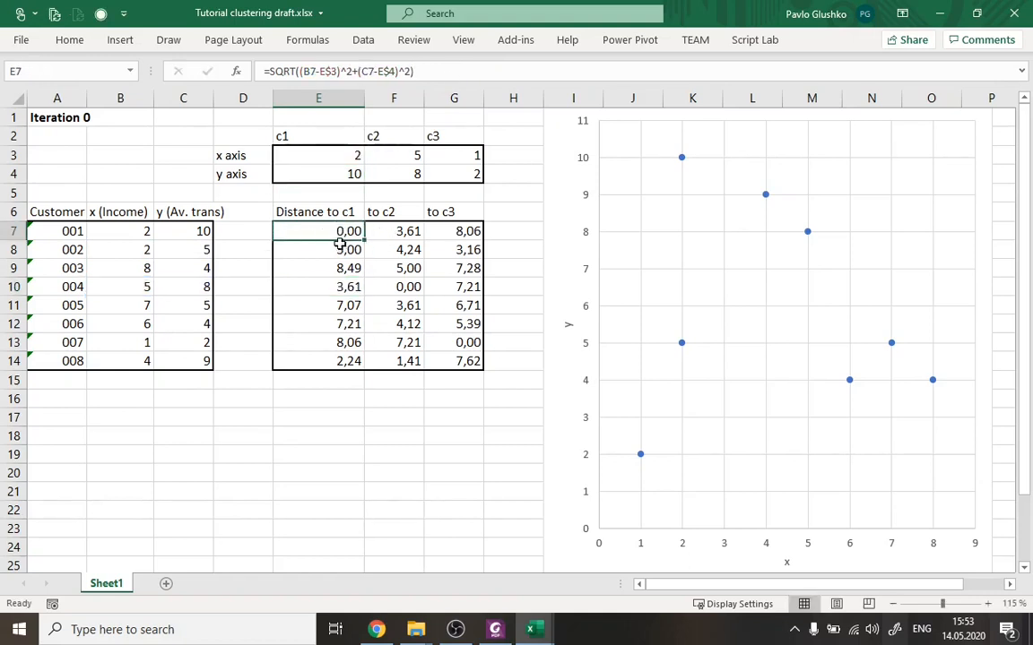
pyautogui.moveTo(315, 231); pyautogui.dragTo(445, 229)
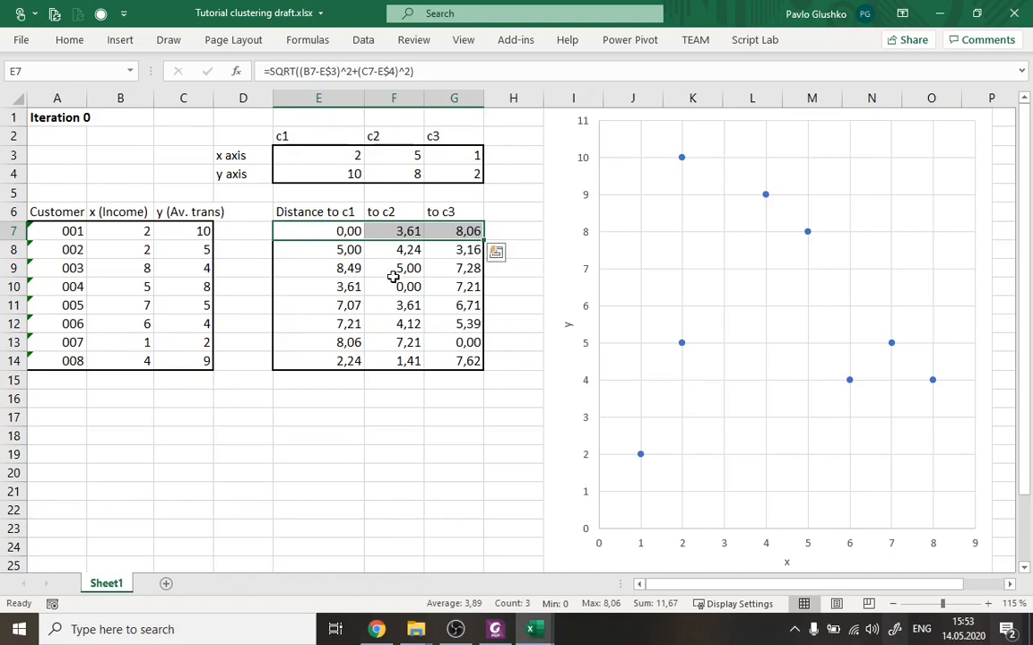
pyautogui.moveTo(345, 230); pyautogui.dragTo(461, 364)
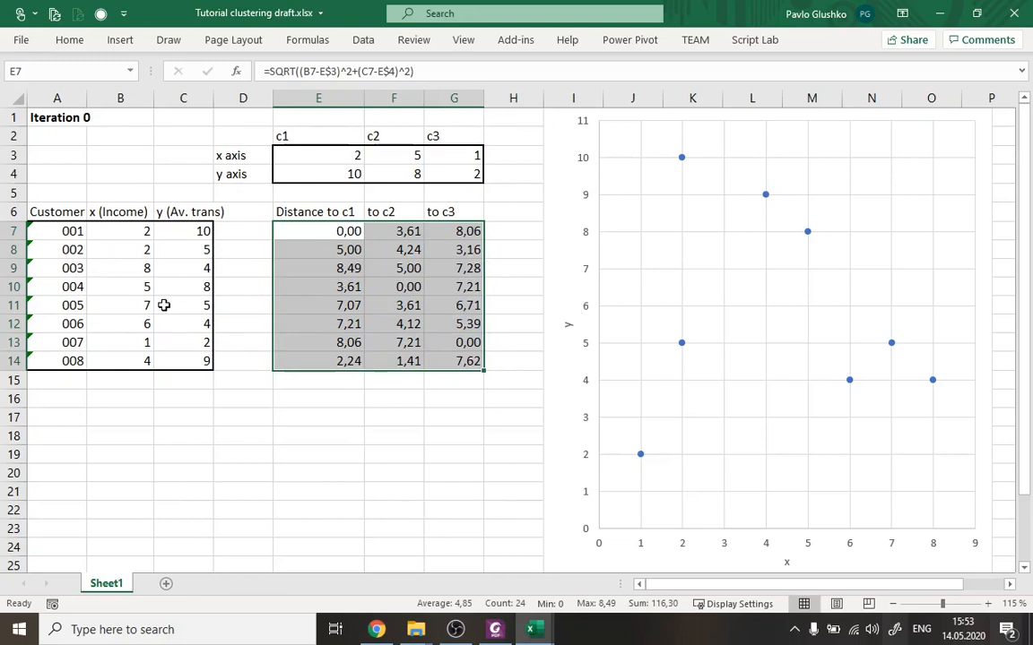
pyautogui.click(328, 230)
pyautogui.moveTo(330, 286); pyautogui.dragTo(334, 361)
pyautogui.moveTo(400, 231); pyautogui.dragTo(411, 361)
pyautogui.moveTo(463, 232); pyautogui.dragTo(467, 359)
pyautogui.moveTo(341, 230); pyautogui.dragTo(458, 232)
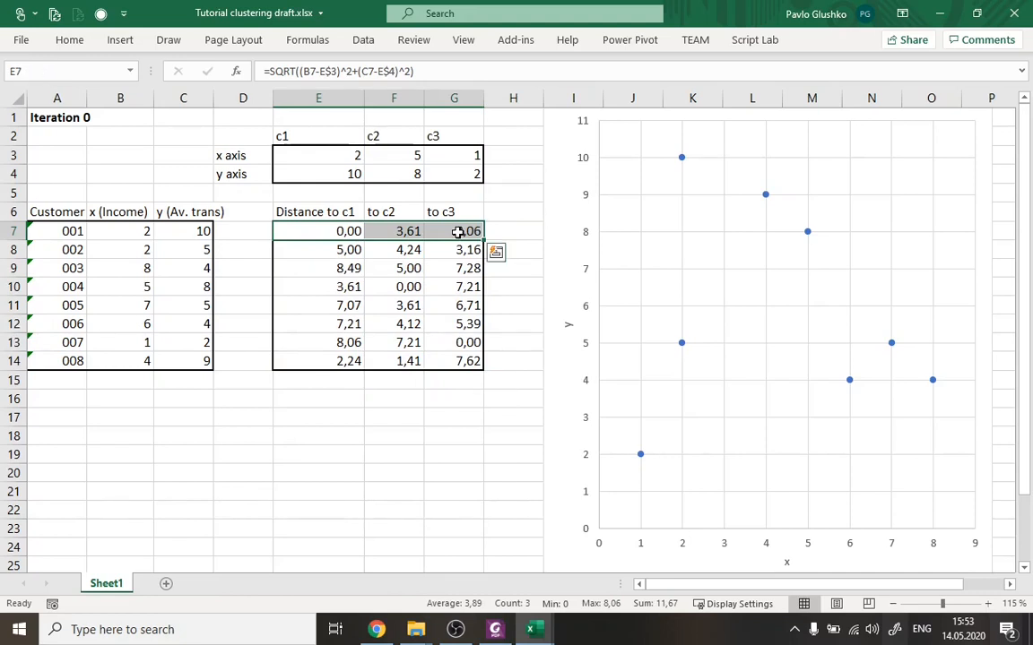
# Widen column H and assign customer 001 to its nearest centroid by entering "class 1" in H7.
pyautogui.moveTo(544, 99); pyautogui.dragTo(590, 99)
pyautogui.click(542, 231)
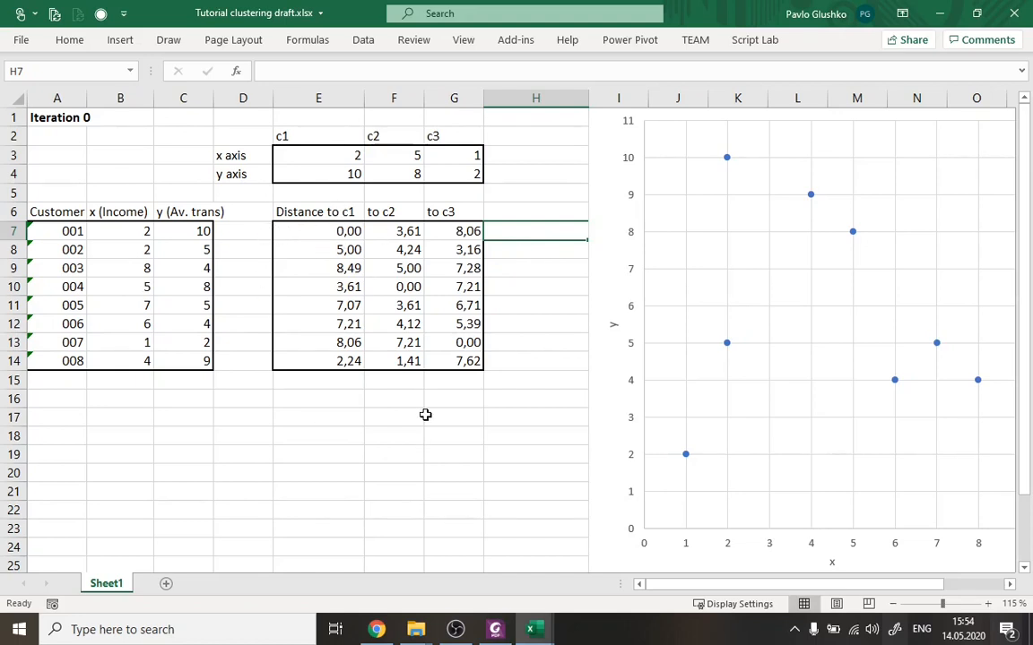
pyautogui.write('cal')
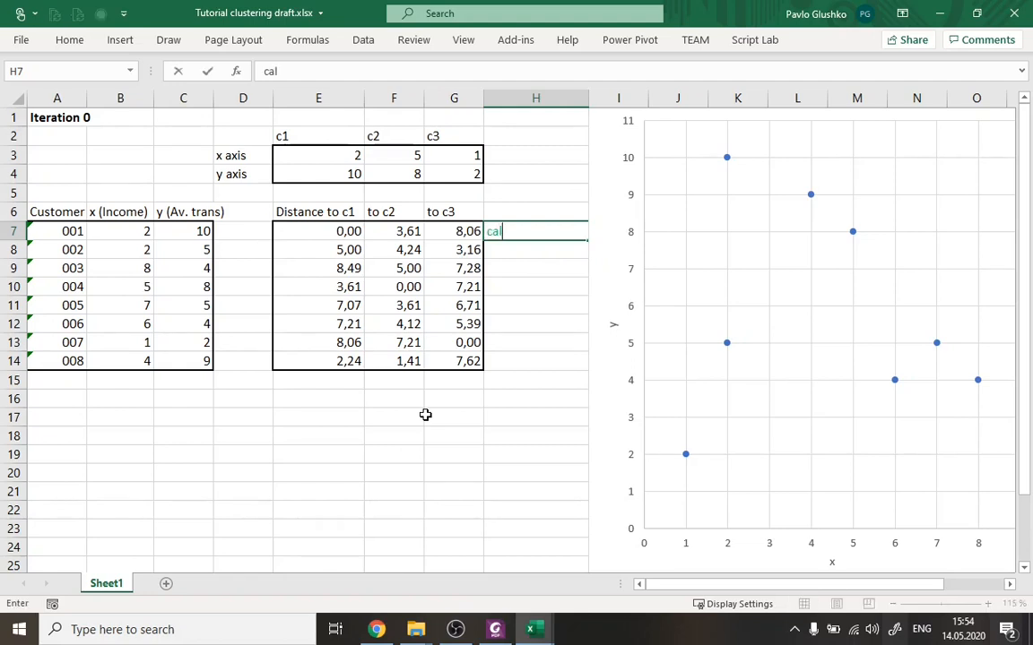
pyautogui.press('BackSpace')
pyautogui.press('BackSpace')
pyautogui.press('BackSpace')
pyautogui.write('lass 1')
pyautogui.press('Return')
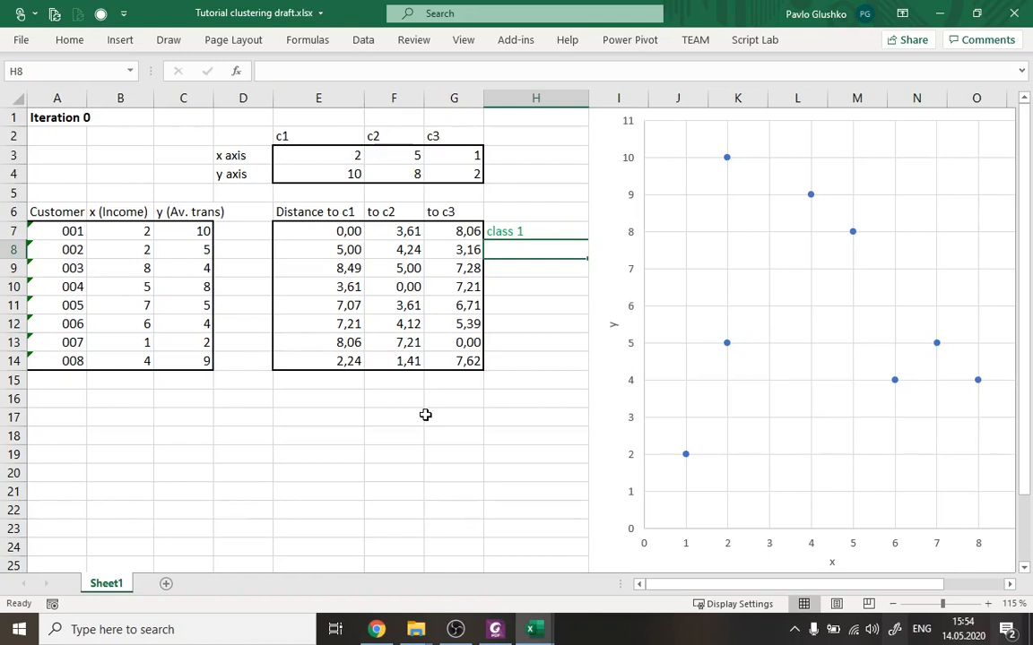
# Assign customers 002 and 003 to their nearest centroids, entering "class 3" in H8 and "class 2" in H9.
pyautogui.write('class 3')
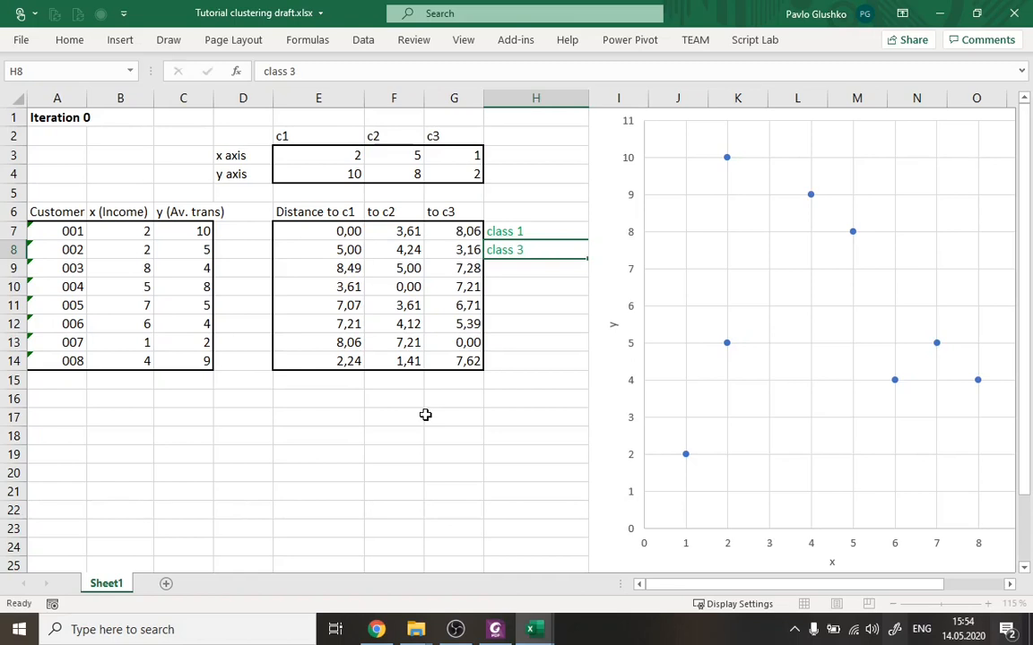
pyautogui.press('Return')
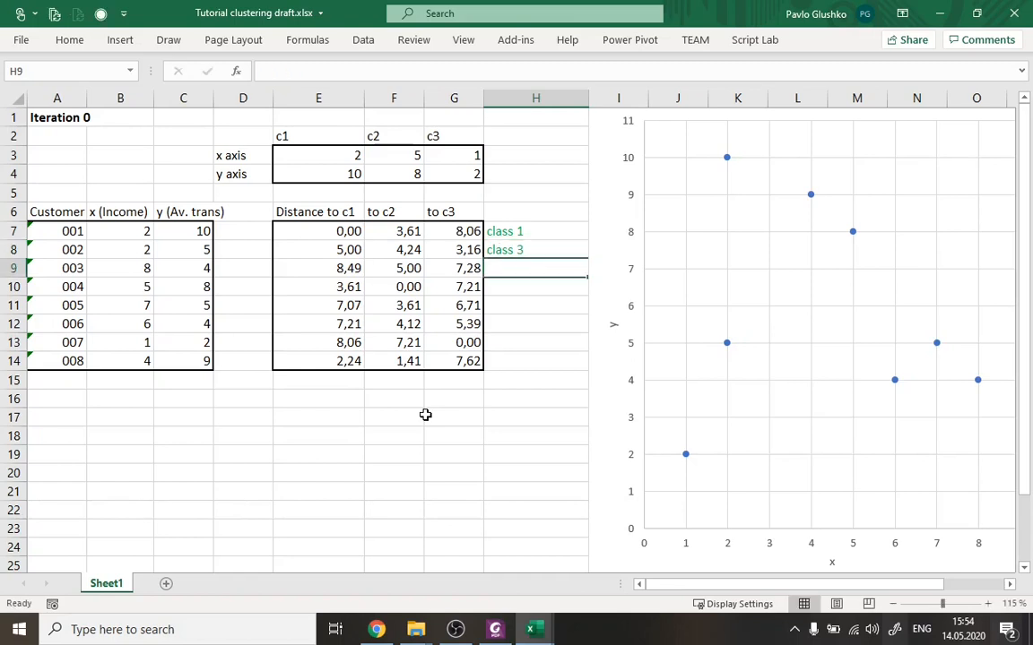
pyautogui.write('cl')
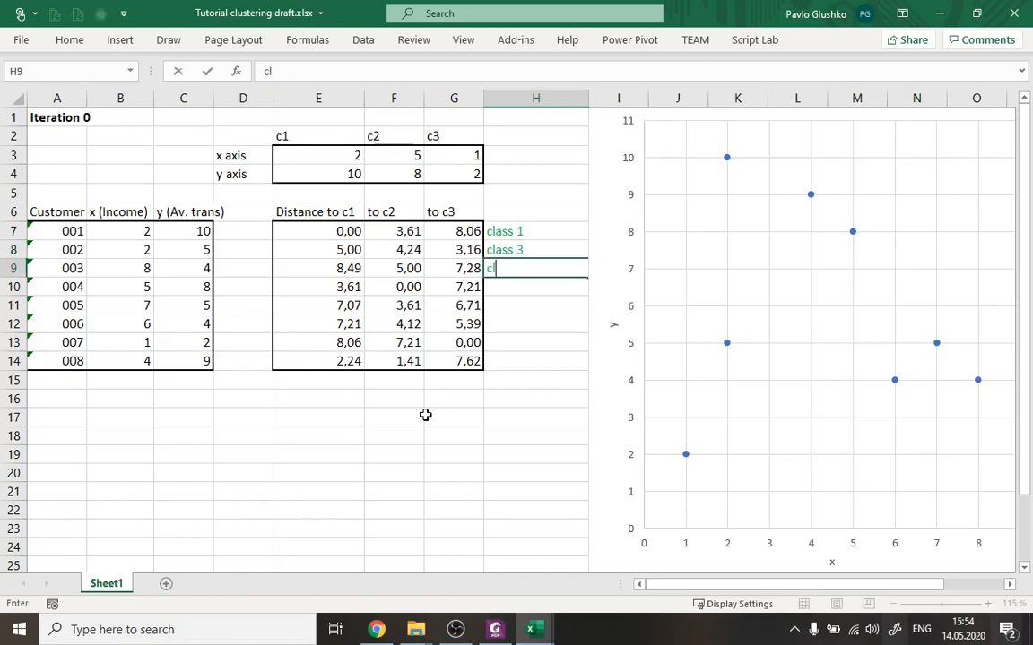
pyautogui.write('ass 2')
pyautogui.press('Return')
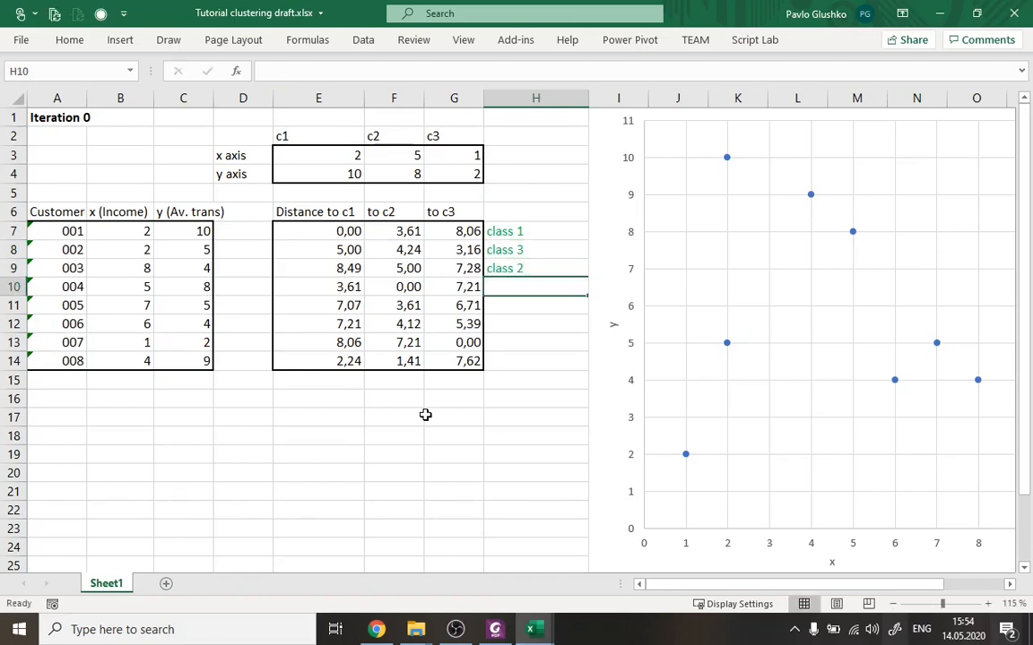
# Assign customers 004, 005 and 006 to the second centroid by entering "class 2" in H10, H11 and H12.
pyautogui.write('cla')
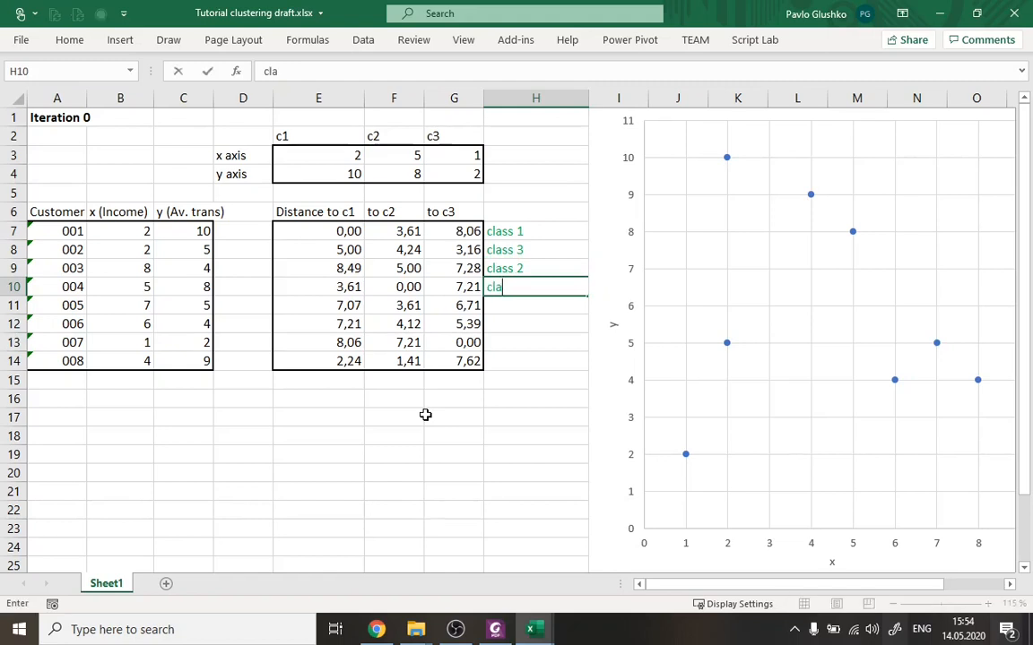
pyautogui.write('ss 2')
pyautogui.press('Return')
pyautogui.write('cl')
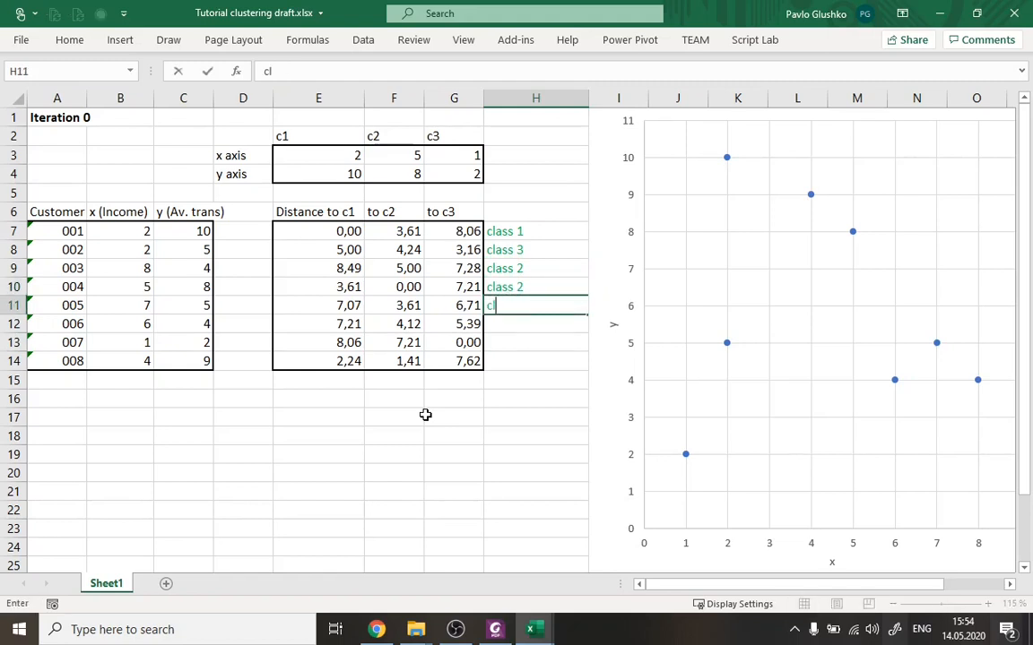
pyautogui.write('ass 2')
pyautogui.press('Return')
pyautogui.write('c')
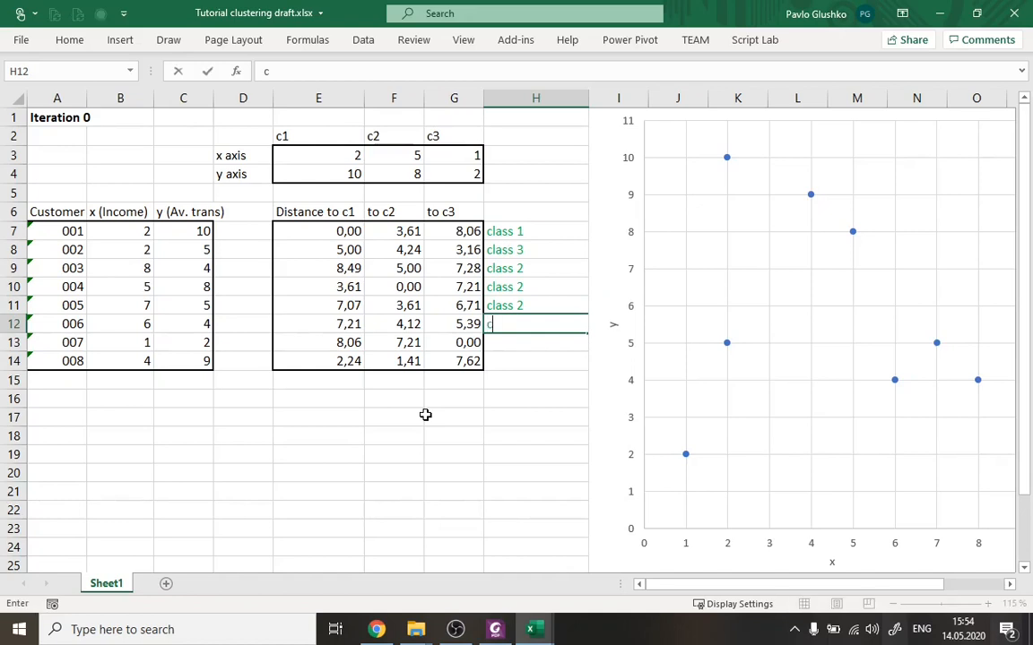
pyautogui.write('lass 2')
pyautogui.press('Return')
# Assign customers 007 and 008 to their nearest centroids, entering "class 3" in H13 and "class 2" in H14.
pyautogui.write('class')
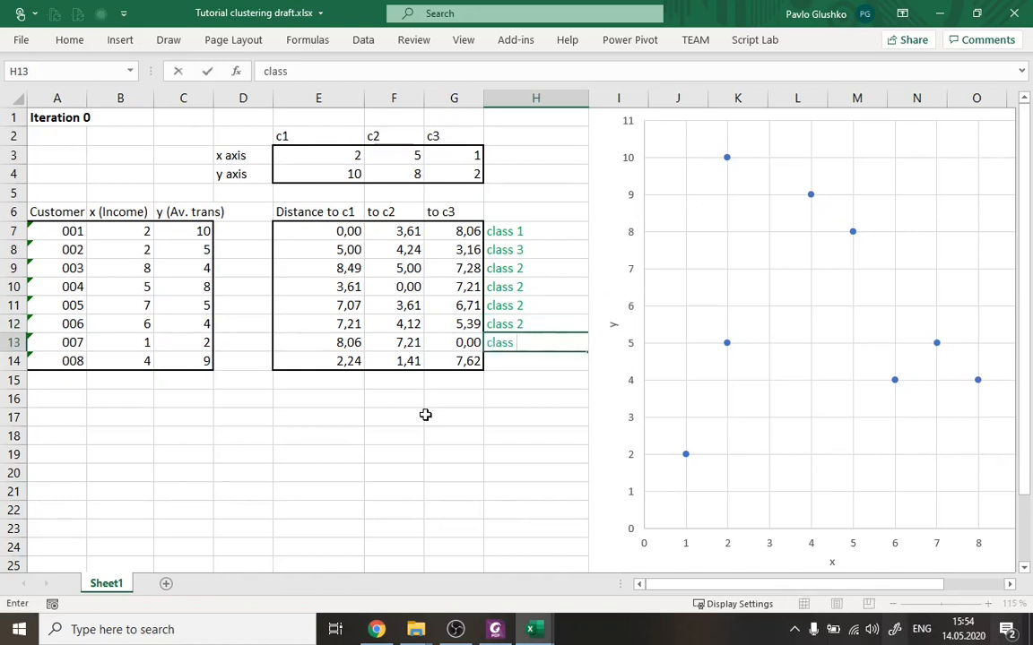
pyautogui.write(' 3')
pyautogui.press('Return')
pyautogui.write('class')
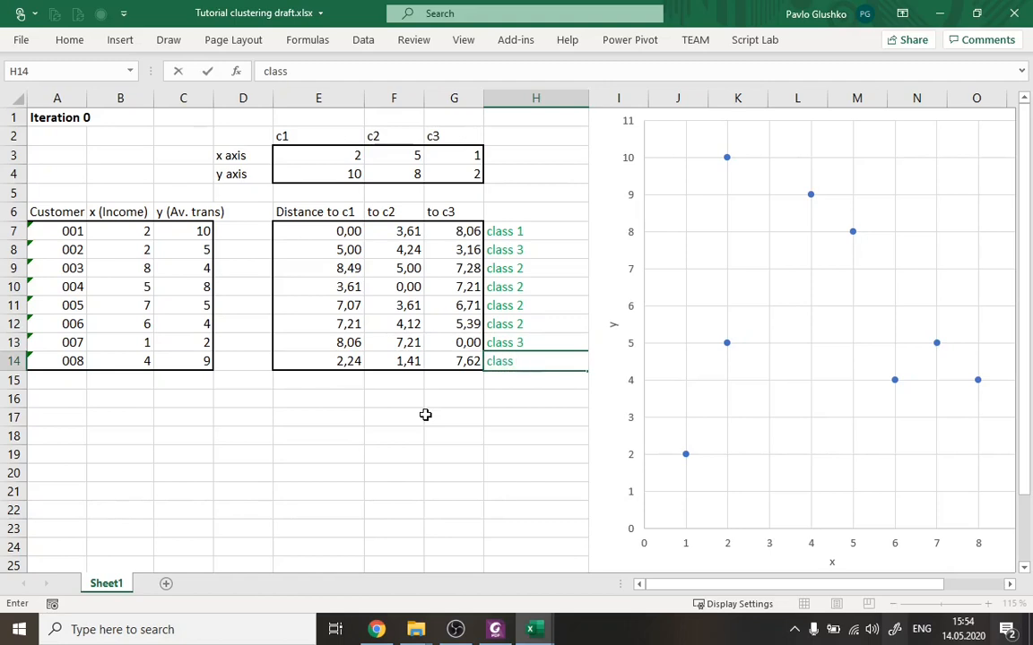
pyautogui.press('Return')
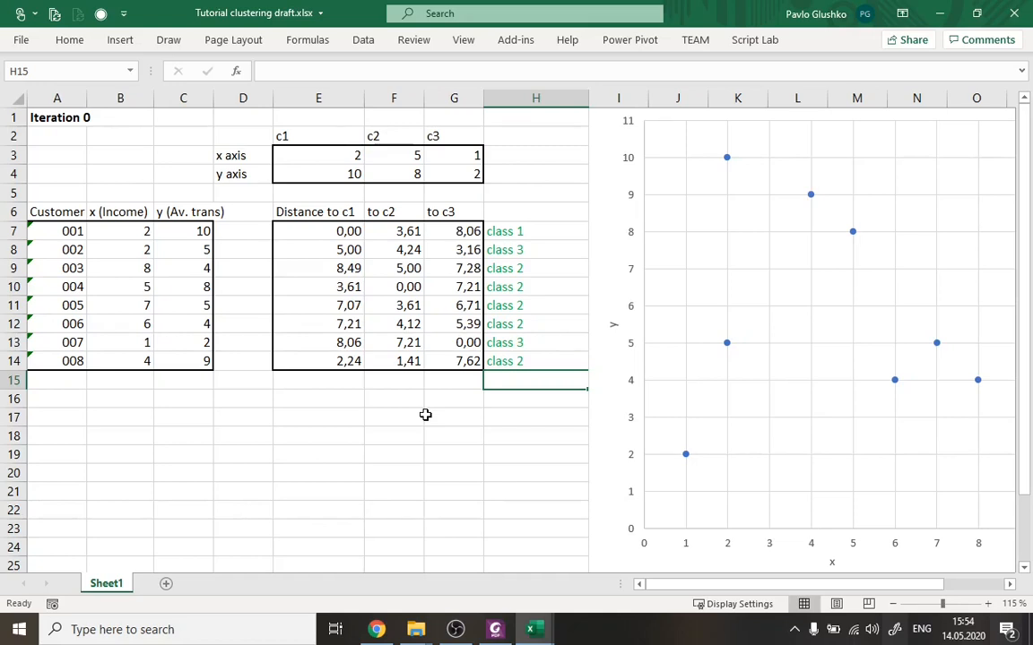
# Switch to the lecture slides in Foxit PhantomPDF and review the K-Means Clustering algorithm steps on page 20.
pyautogui.click(482, 632)
pyautogui.scroll(10, 652, 347)
pyautogui.scroll(13, 652, 347)
pyautogui.scroll(-12, 652, 347)
pyautogui.scroll(-15, 652, 347)
pyautogui.scroll(-1, 651, 347)
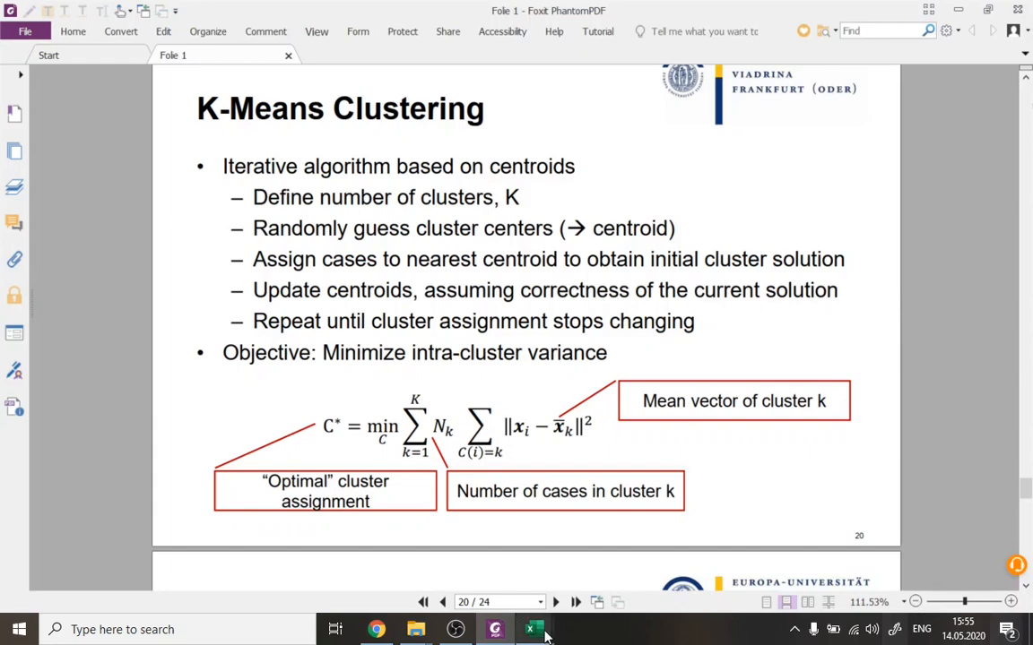
# Switch back to the Excel workbook and add the bold heading "Iteration 1" in A16.
pyautogui.moveTo(530, 629)
pyautogui.click(549, 529)
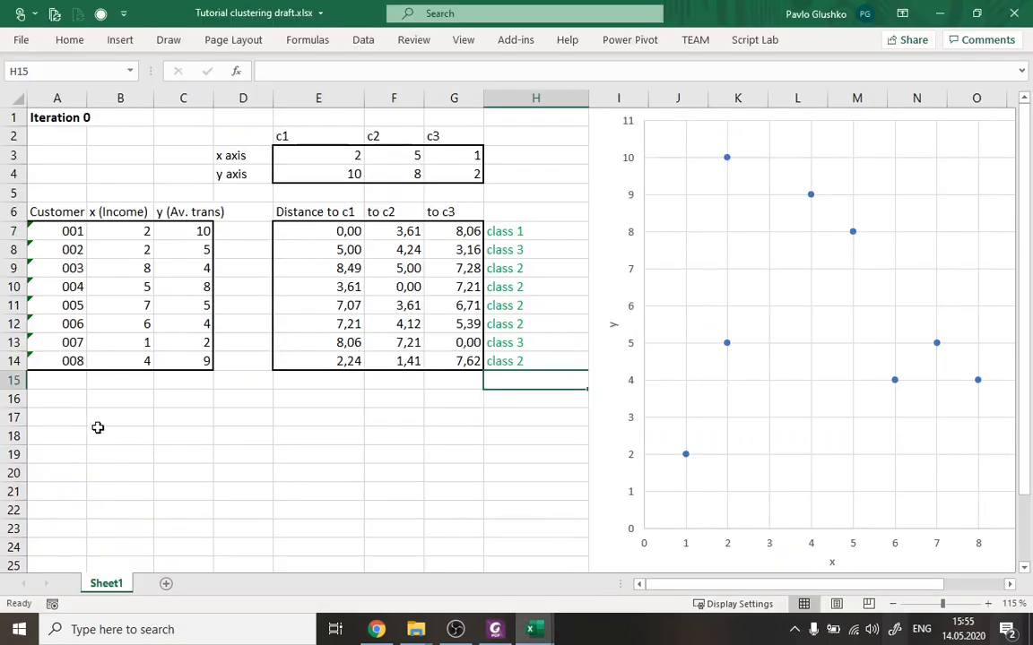
pyautogui.click(72, 398)
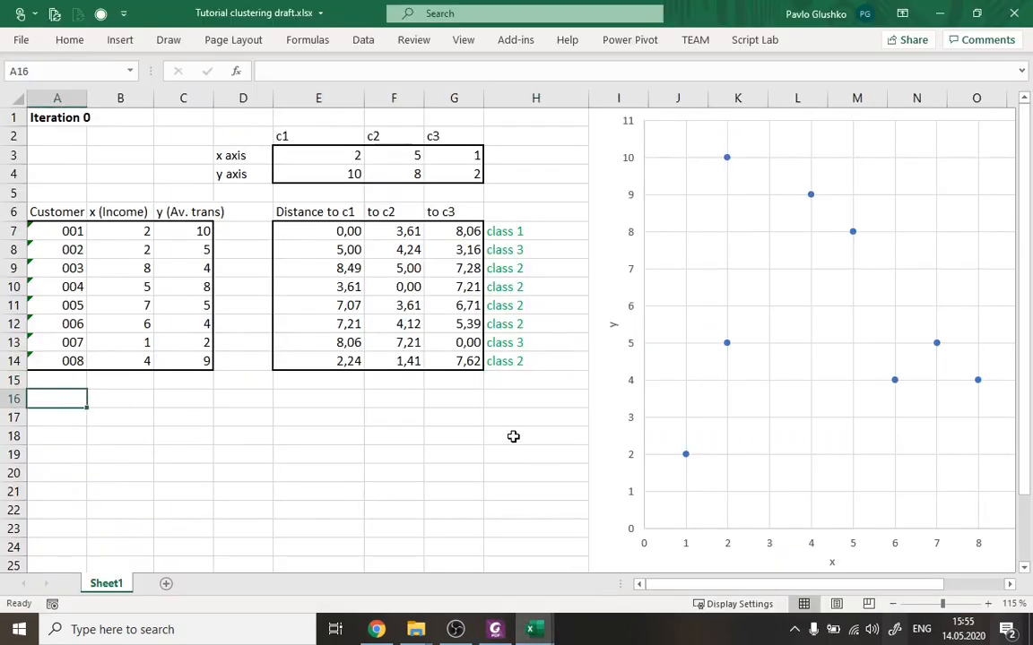
pyautogui.write('Iteration 1')
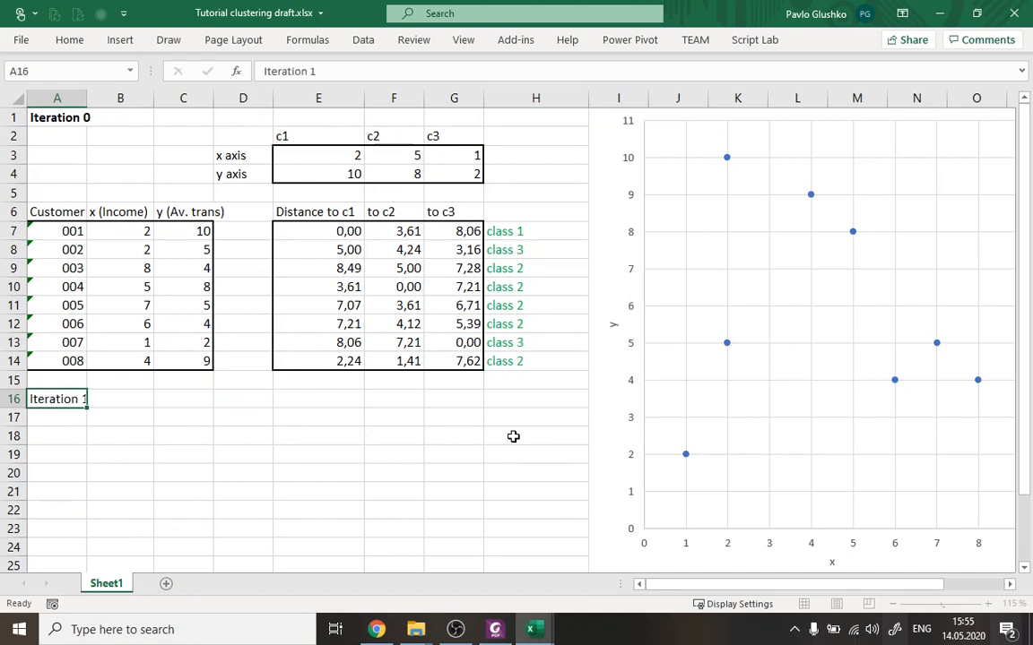
pyautogui.hotkey('ctrl', 'Return')
pyautogui.hotkey('ctrl', 'b')
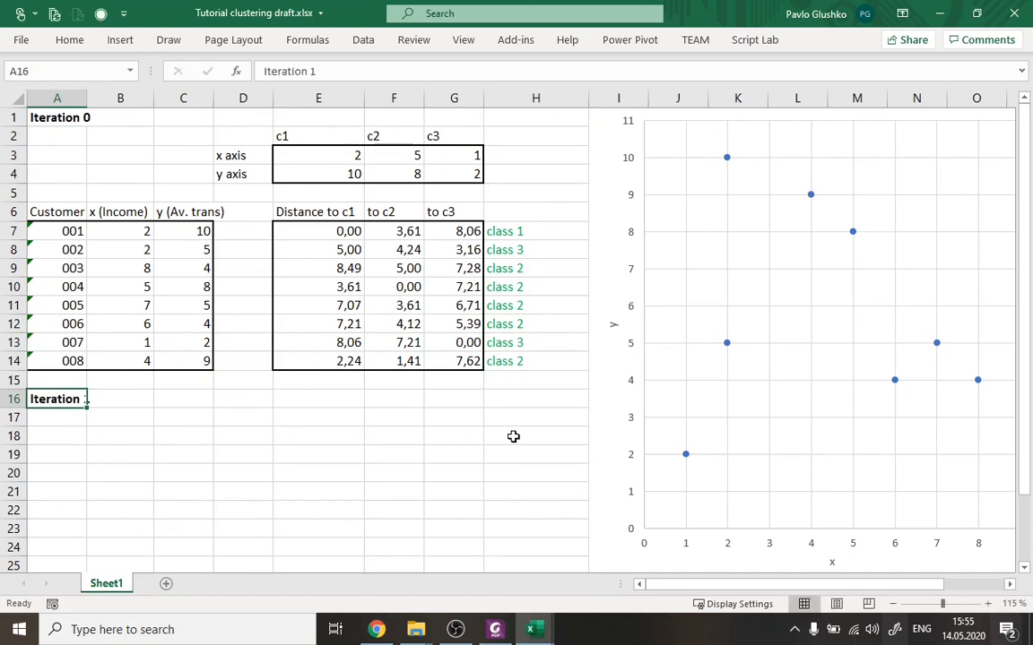
pyautogui.click(322, 437)
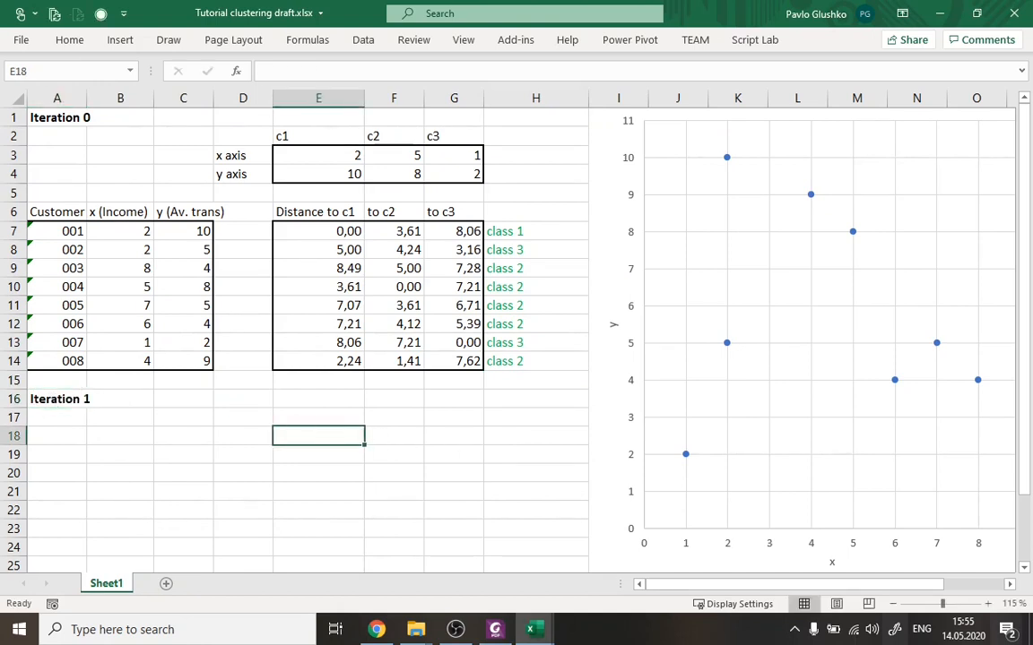
pyautogui.click(455, 630)
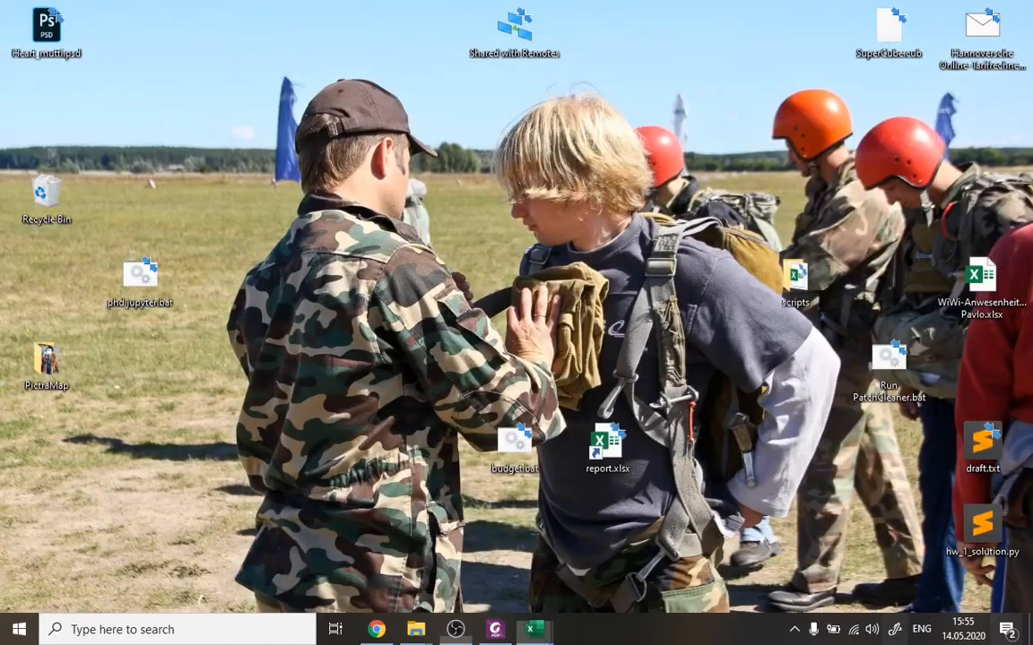
pyautogui.click(535, 629)
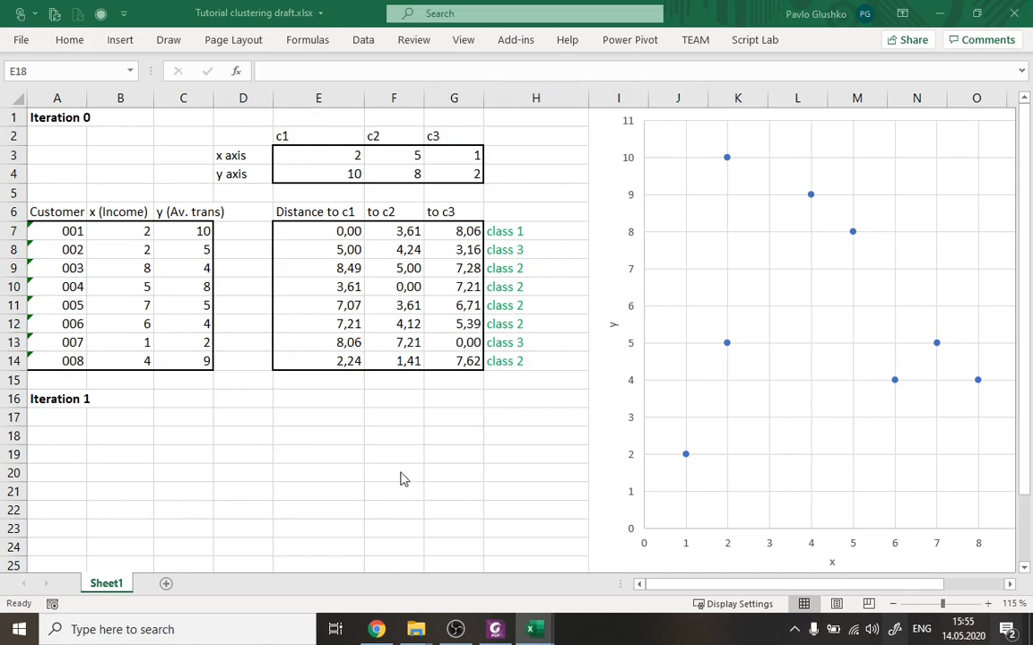
pyautogui.click(81, 419)
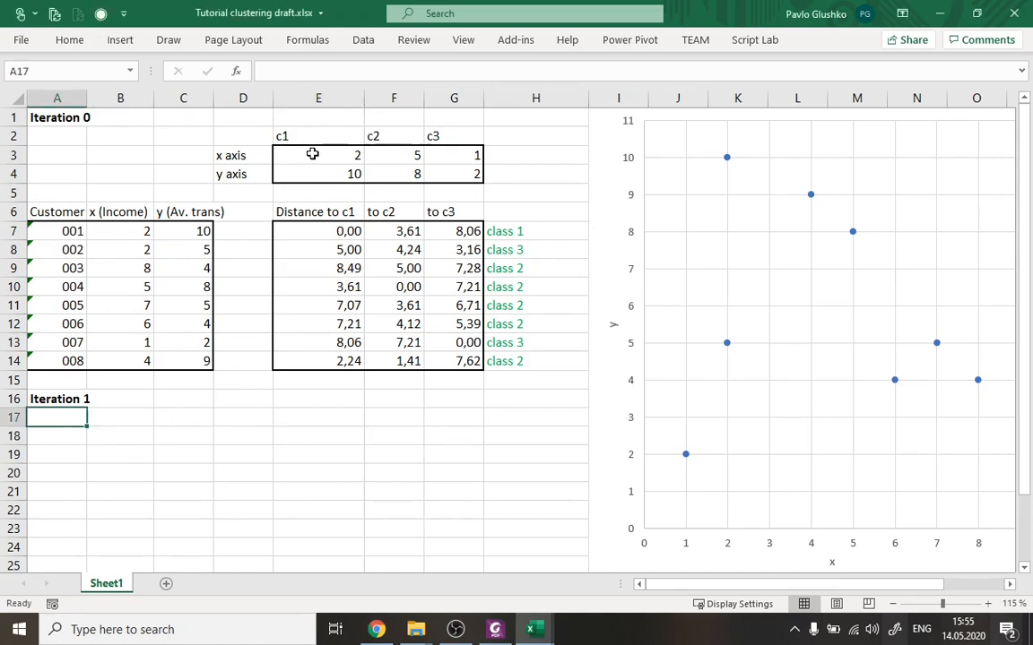
# Copy the centroid table D2:G4 and paste it at D17 under the Iteration 1 heading.
pyautogui.moveTo(254, 134); pyautogui.dragTo(538, 175)
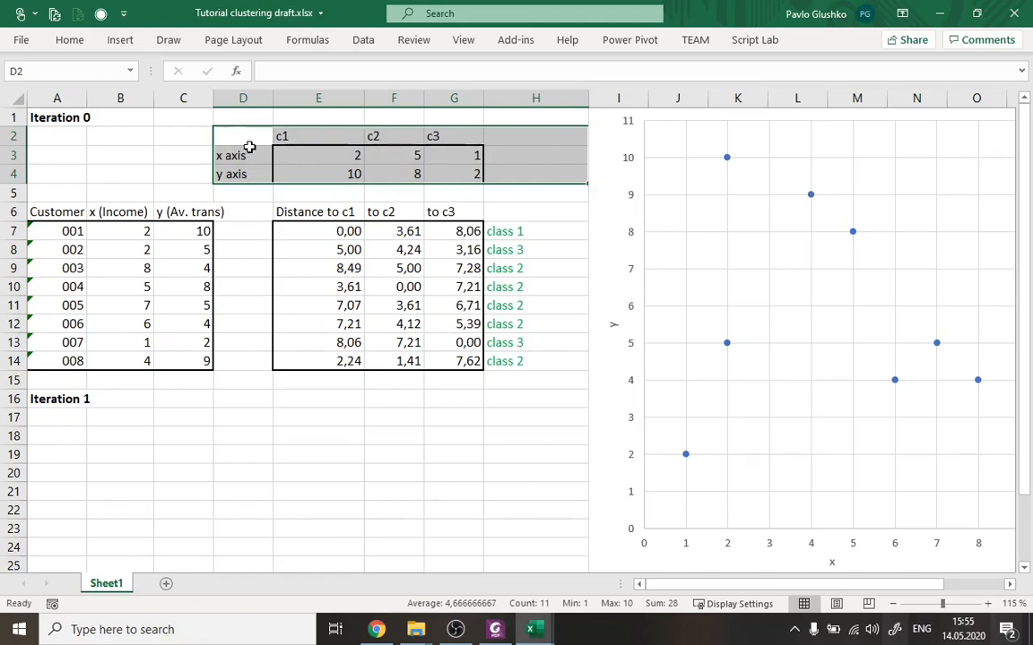
pyautogui.moveTo(256, 138); pyautogui.dragTo(455, 172)
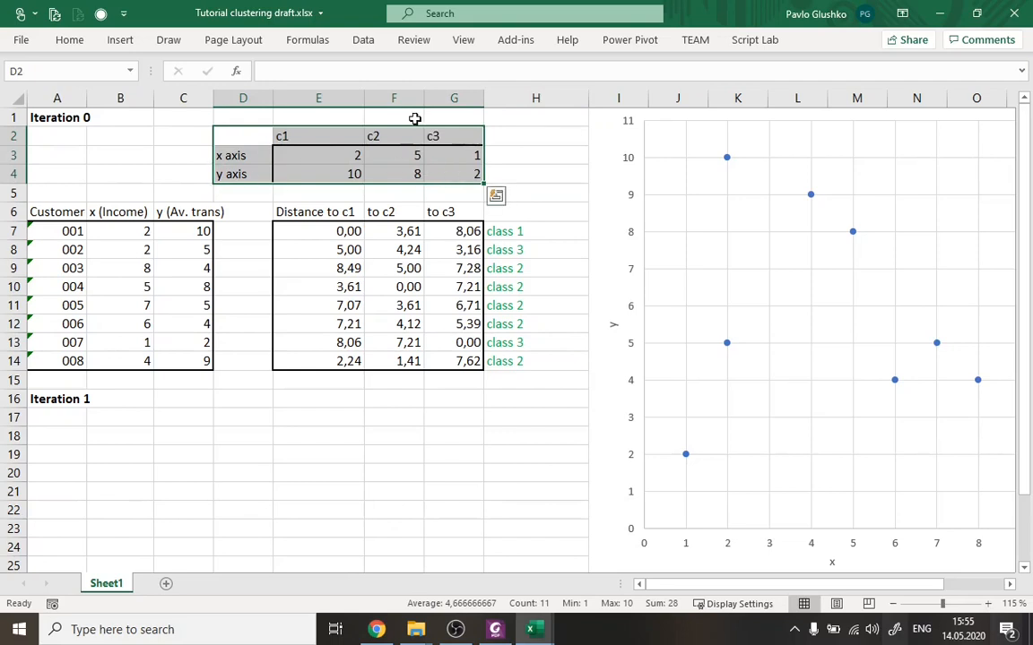
pyautogui.hotkey('ctrl', 'c')
pyautogui.click(247, 419)
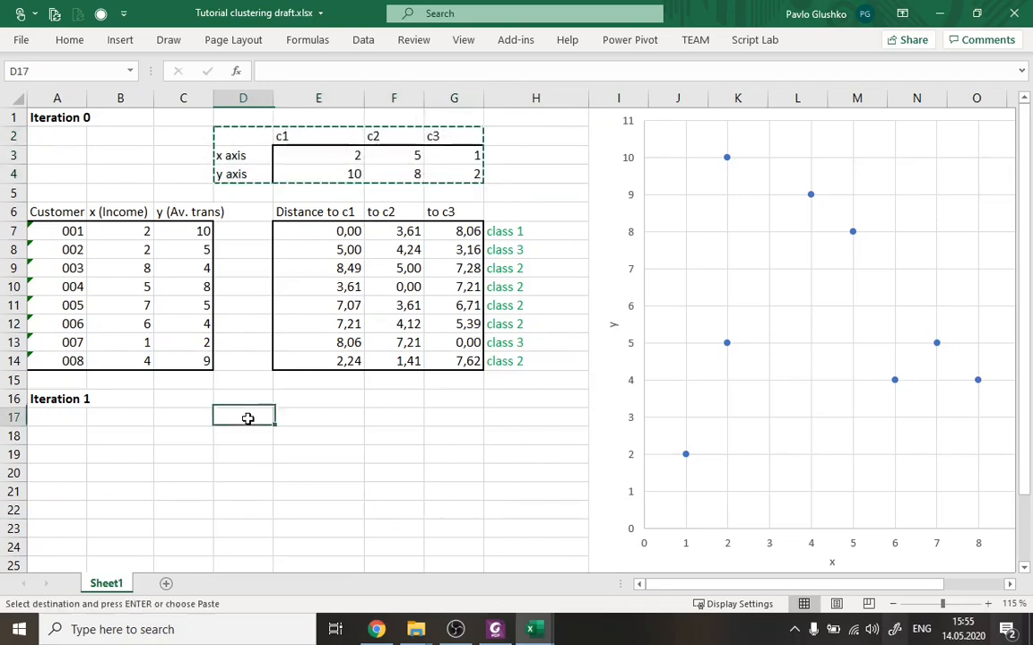
pyautogui.hotkey('ctrl', 'v')
pyautogui.press('Escape')
# Clear the copied centroid coordinates from E18:G19, keeping the labels and borders.
pyautogui.moveTo(315, 445); pyautogui.dragTo(406, 456)
pyautogui.click(336, 470)
pyautogui.moveTo(334, 436); pyautogui.dragTo(466, 455)
pyautogui.press('Delete')
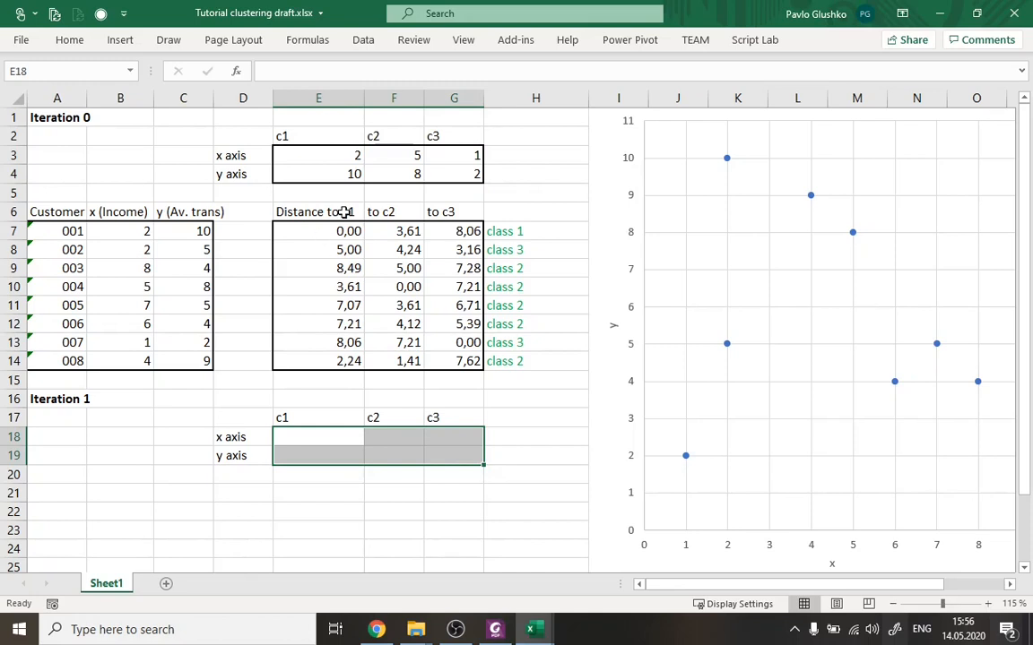
# Enter centroid c1's coordinates in the Iteration 1 table, using customer 001's values: 2 in E18 and 10 in E19.
pyautogui.click(350, 156)
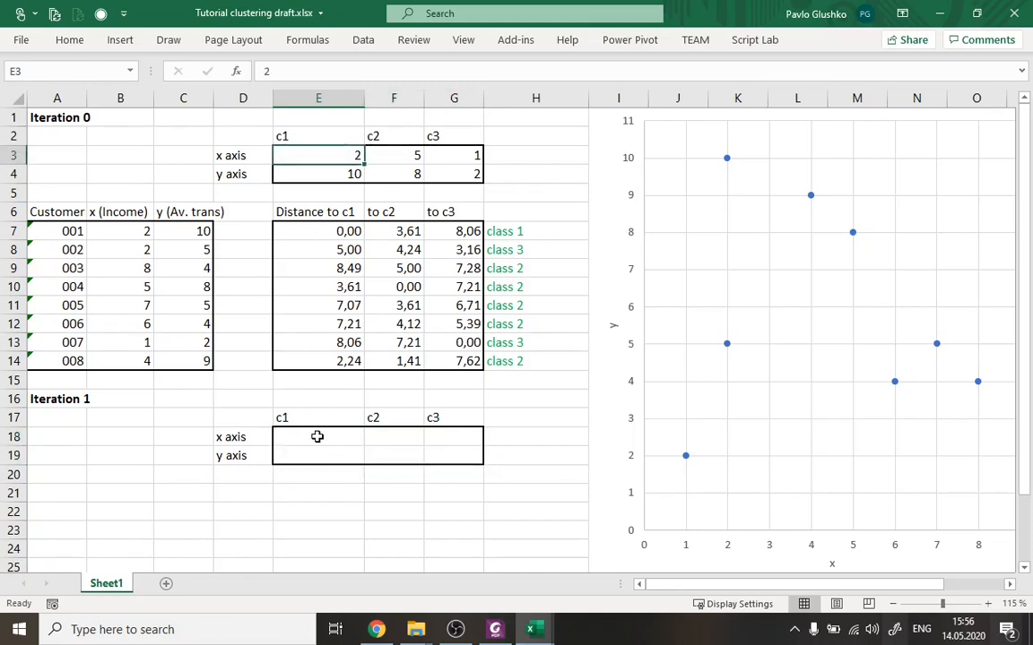
pyautogui.moveTo(321, 419); pyautogui.dragTo(319, 458)
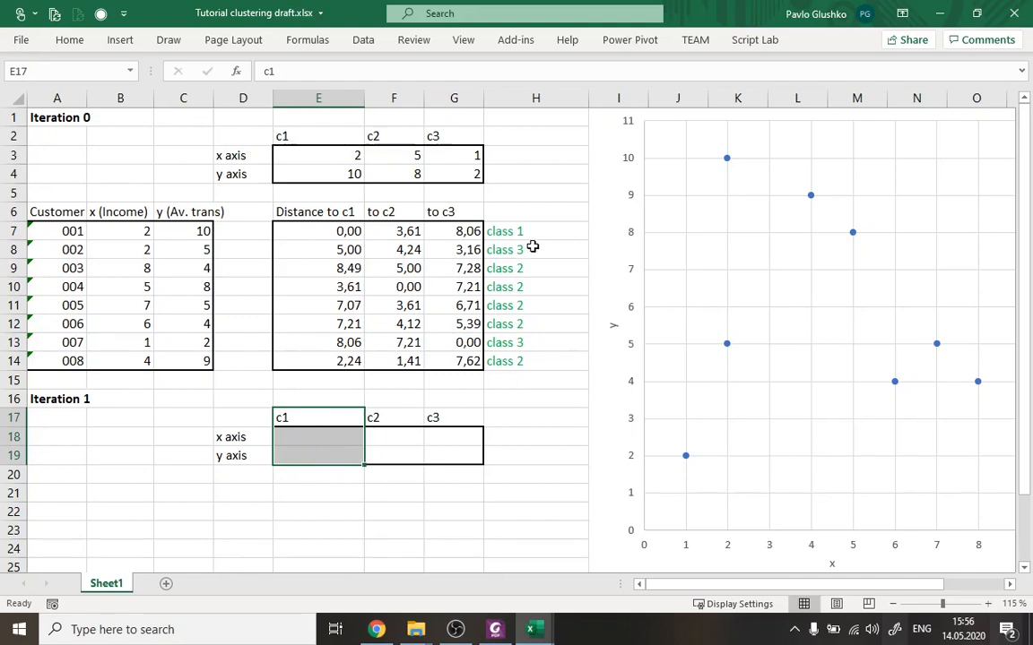
pyautogui.moveTo(148, 231); pyautogui.dragTo(203, 231)
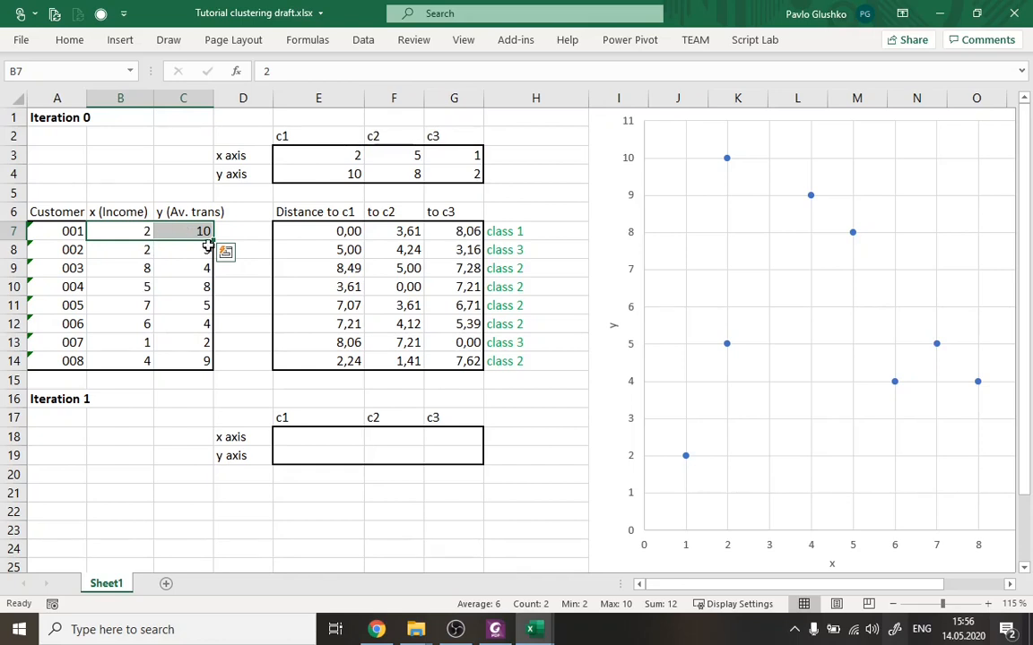
pyautogui.click(338, 439)
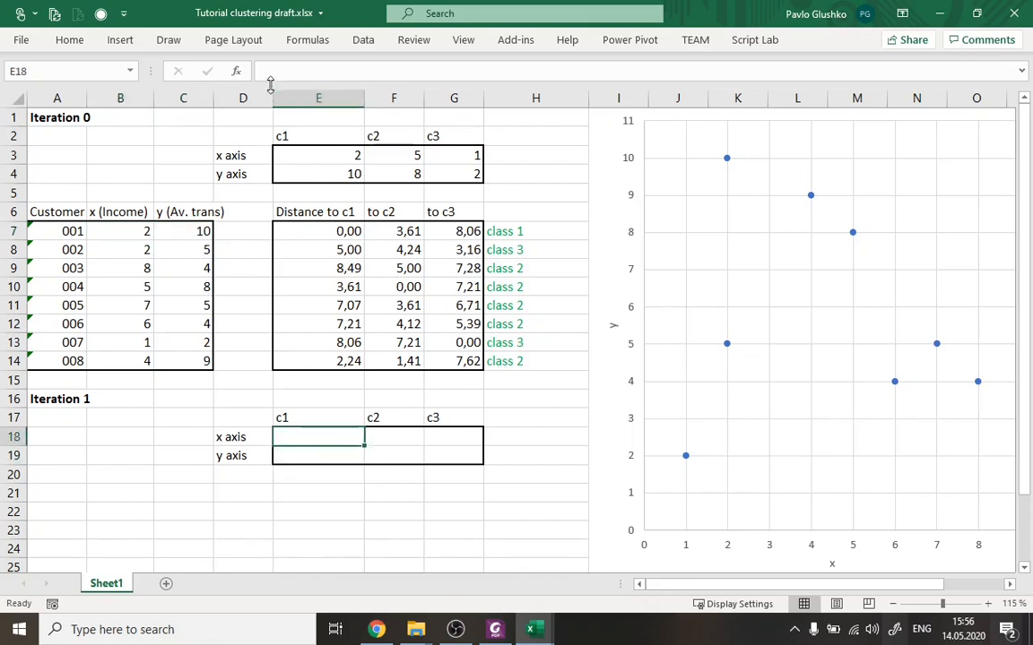
pyautogui.write('2')
pyautogui.press('Return')
pyautogui.write('1-')
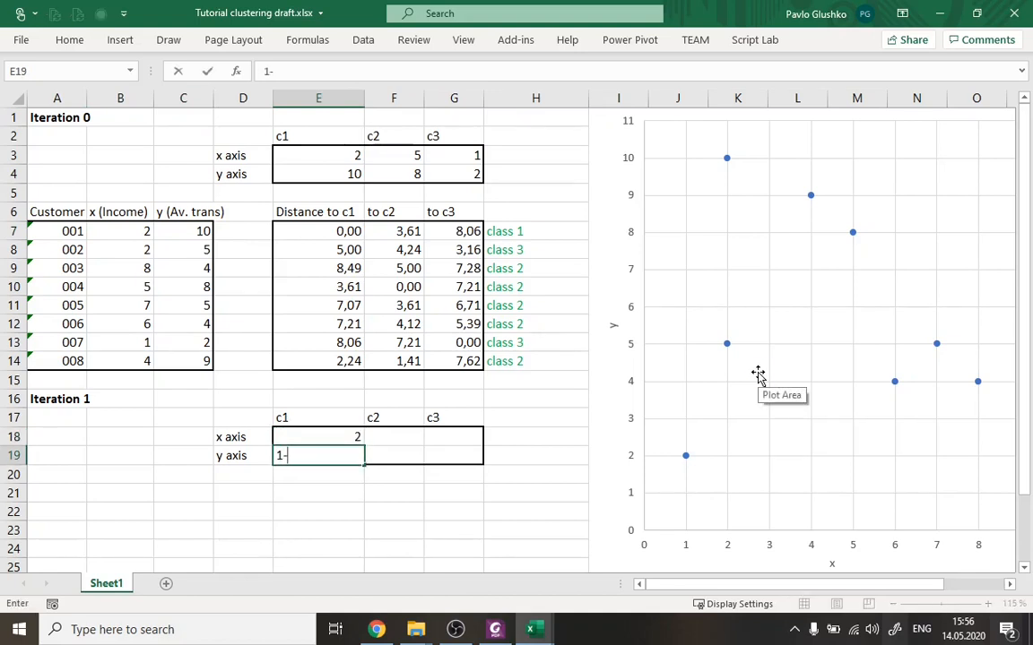
pyautogui.write('0')
pyautogui.press('Return')
pyautogui.press('Up')
pyautogui.press('Right')
pyautogui.press('Up')
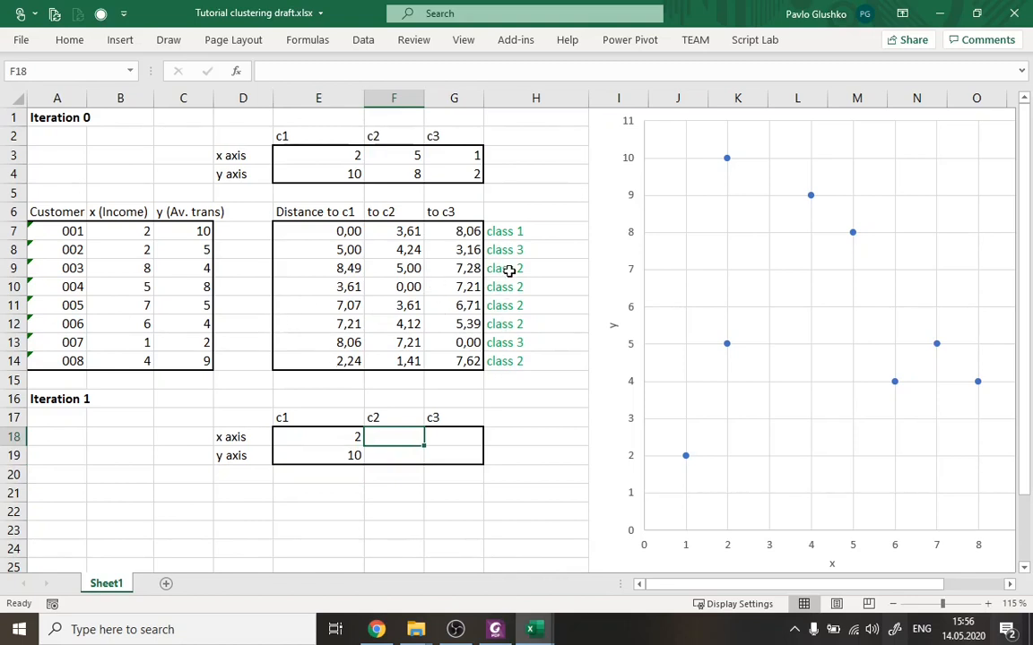
# Highlight the x and y values of the class 2 customers in yellow, covering B9:C12 and B14:C14.
pyautogui.moveTo(553, 269); pyautogui.dragTo(558, 323)
pyautogui.click(529, 361)
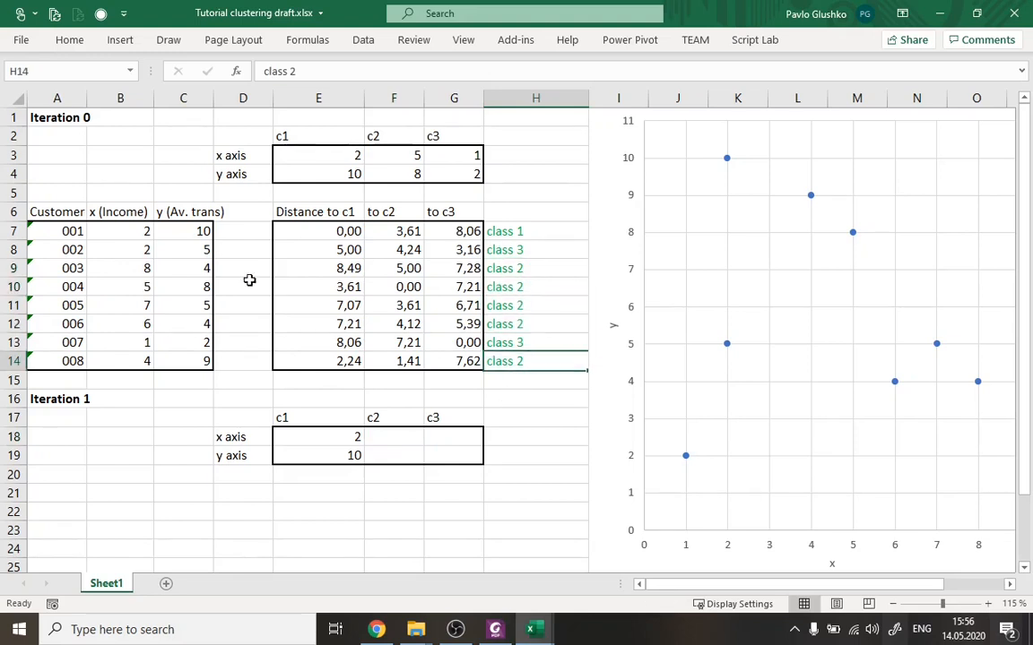
pyautogui.moveTo(122, 270); pyautogui.dragTo(199, 328)
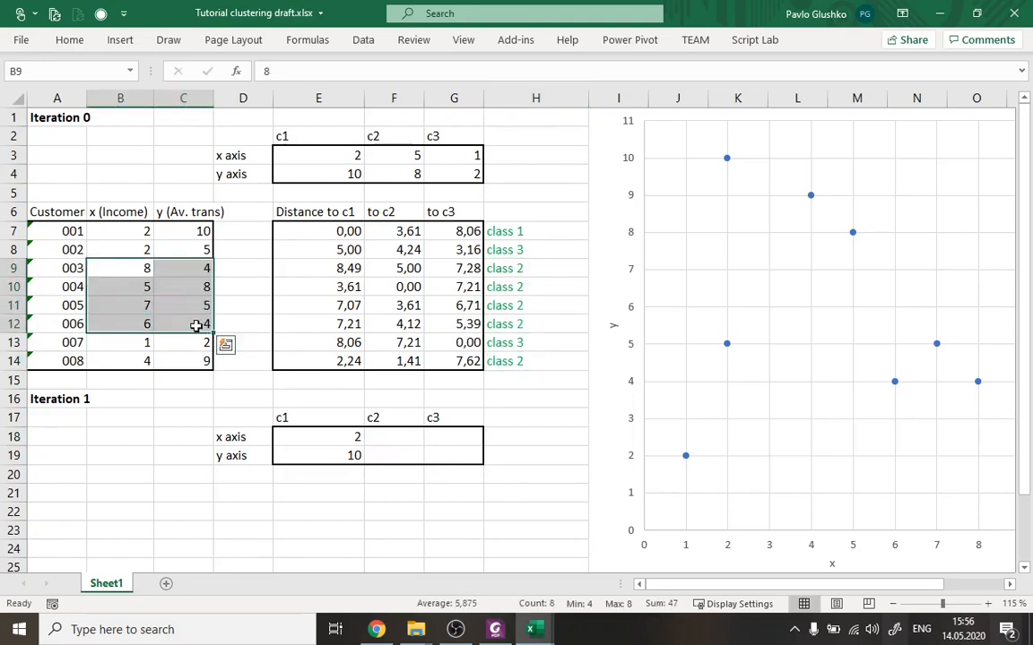
pyautogui.rightClick(191, 335)
pyautogui.click(262, 132)
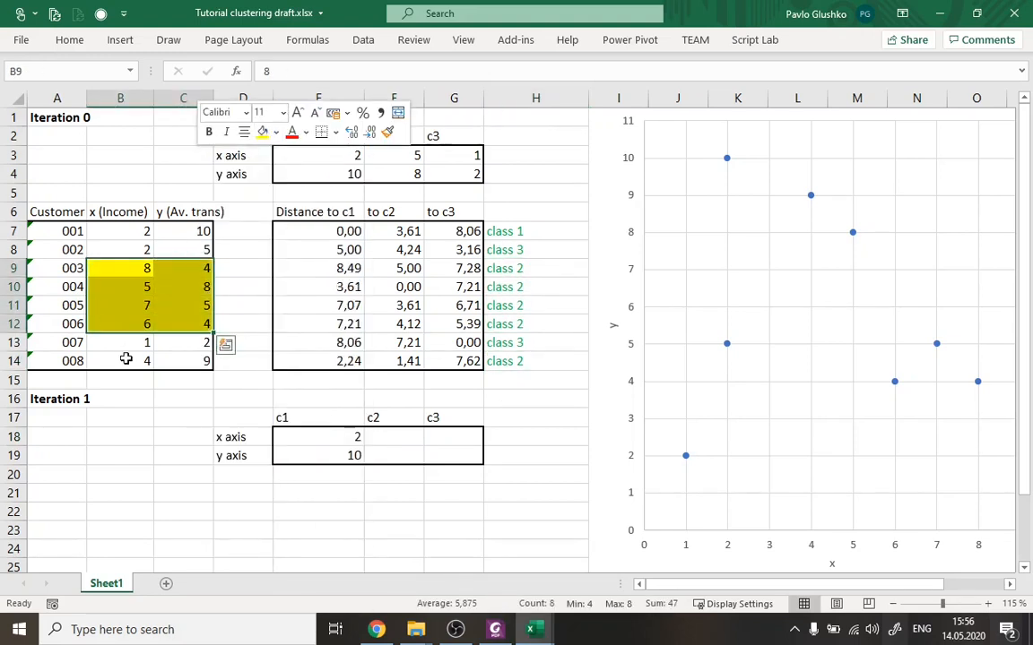
pyautogui.moveTo(128, 357); pyautogui.dragTo(189, 358)
pyautogui.rightClick(184, 360)
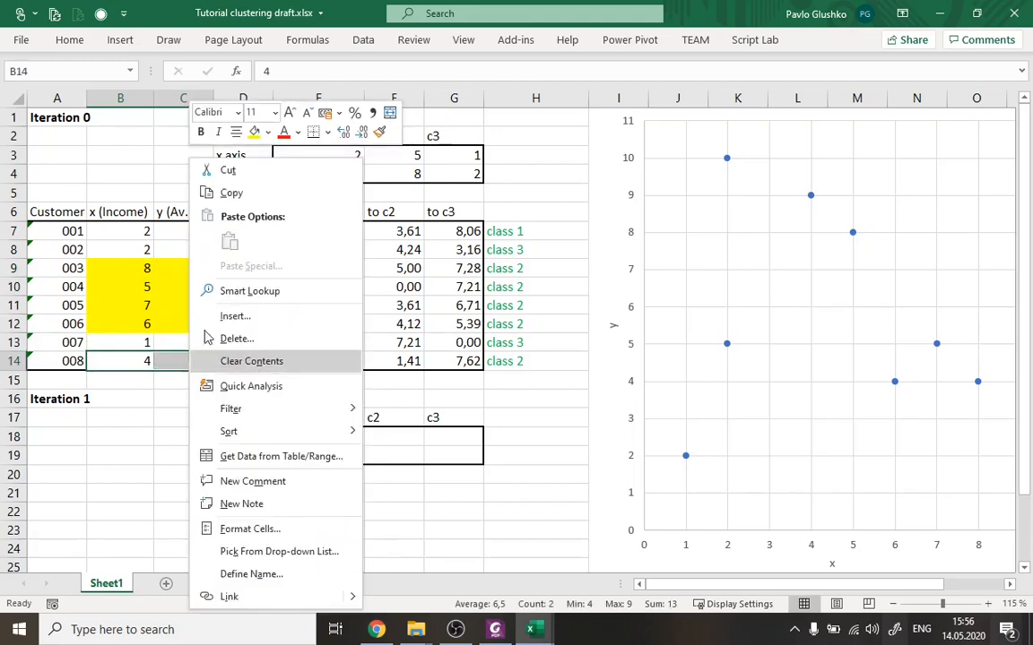
pyautogui.click(254, 132)
pyautogui.click(222, 435)
# Calculate centroid c2's new x coordinate in F18 with the formula =AVERAGE(B9:B12;B14).
pyautogui.moveTo(135, 268); pyautogui.dragTo(199, 361)
pyautogui.click(390, 437)
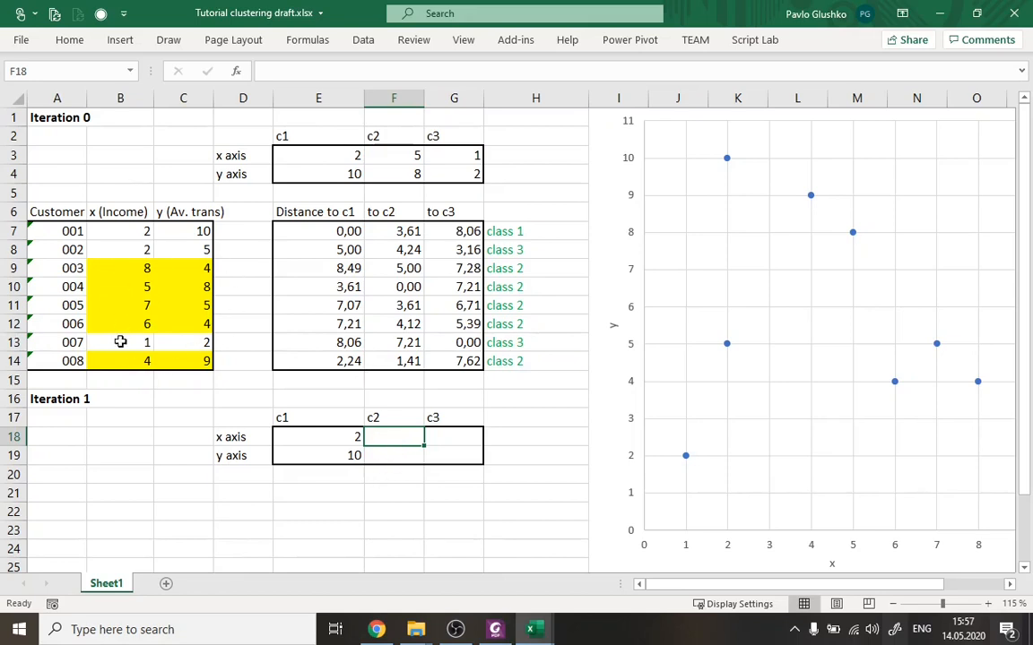
pyautogui.moveTo(132, 268); pyautogui.dragTo(130, 348)
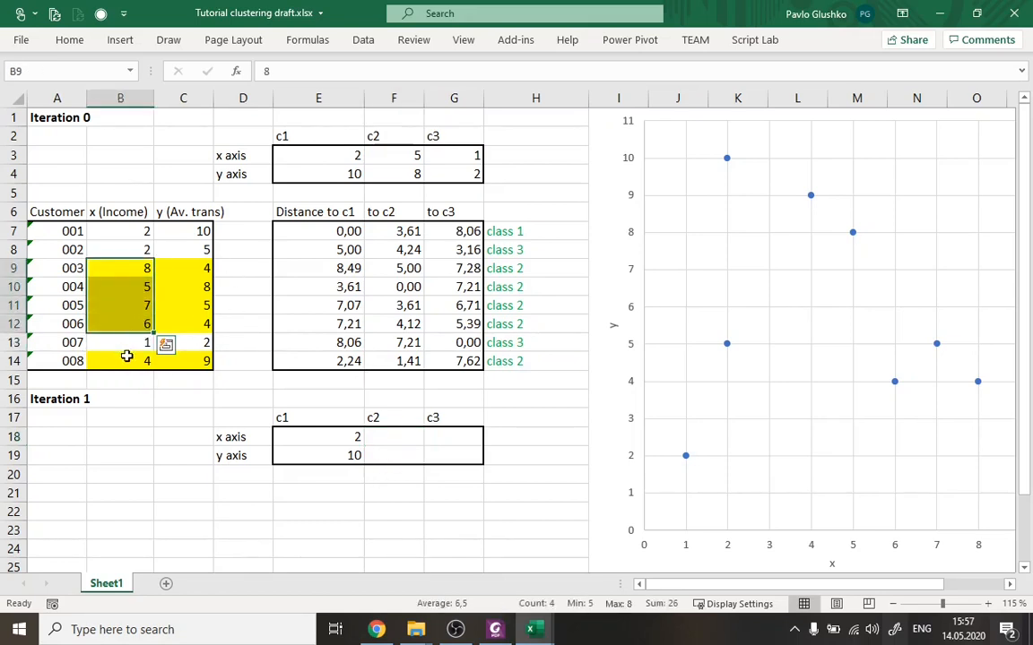
pyautogui.click(138, 359)
pyautogui.moveTo(143, 266); pyautogui.dragTo(144, 322)
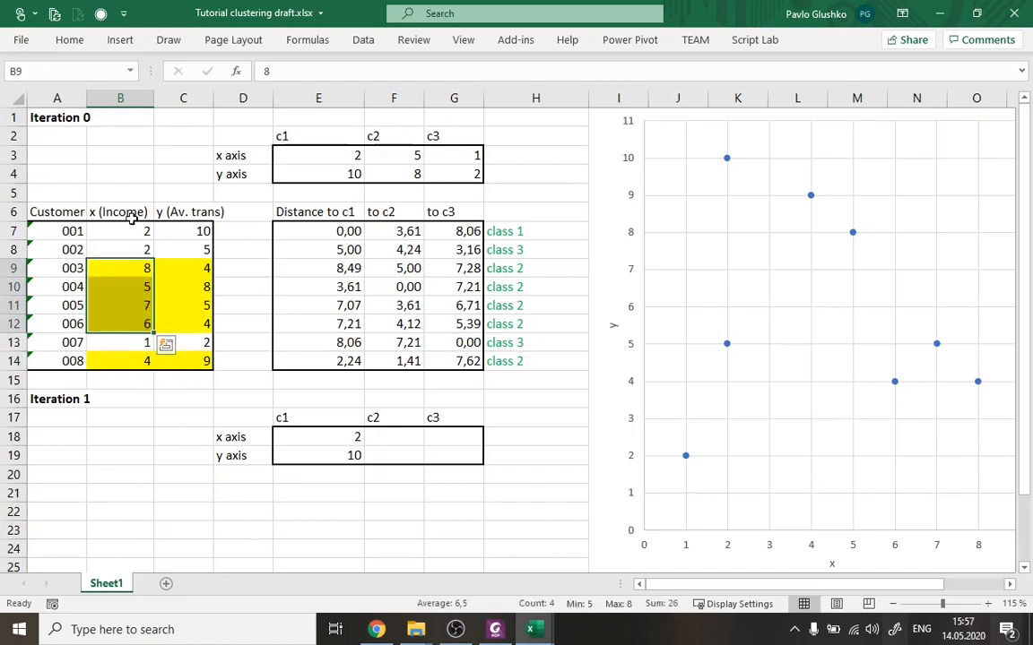
pyautogui.keyDown('ctrl'); pyautogui.click(136, 358); pyautogui.keyUp('ctrl')
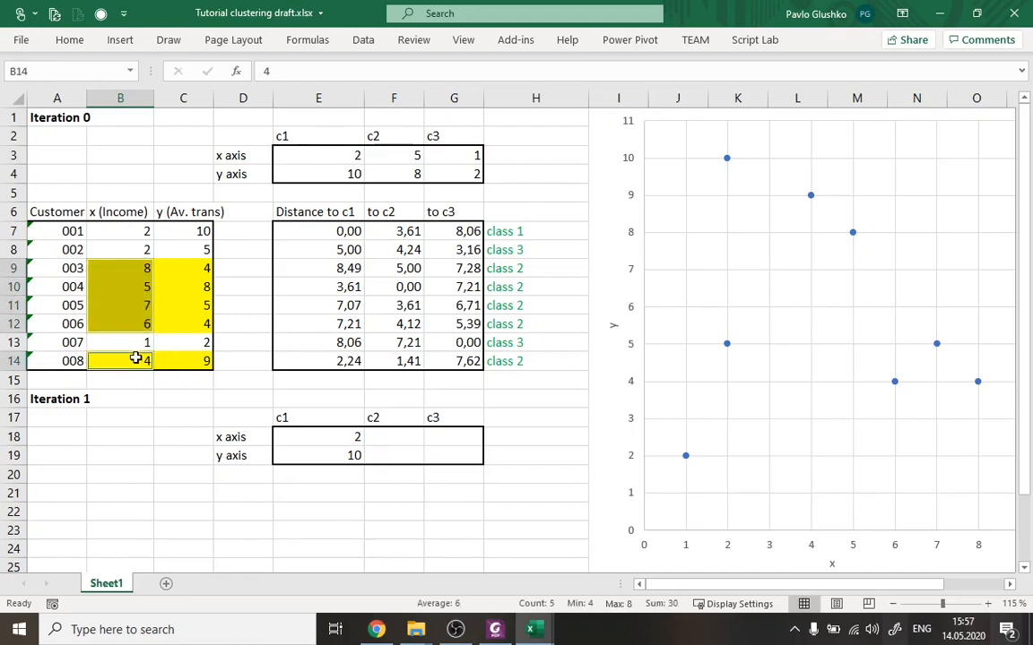
pyautogui.doubleClick(384, 434)
pyautogui.write('=')
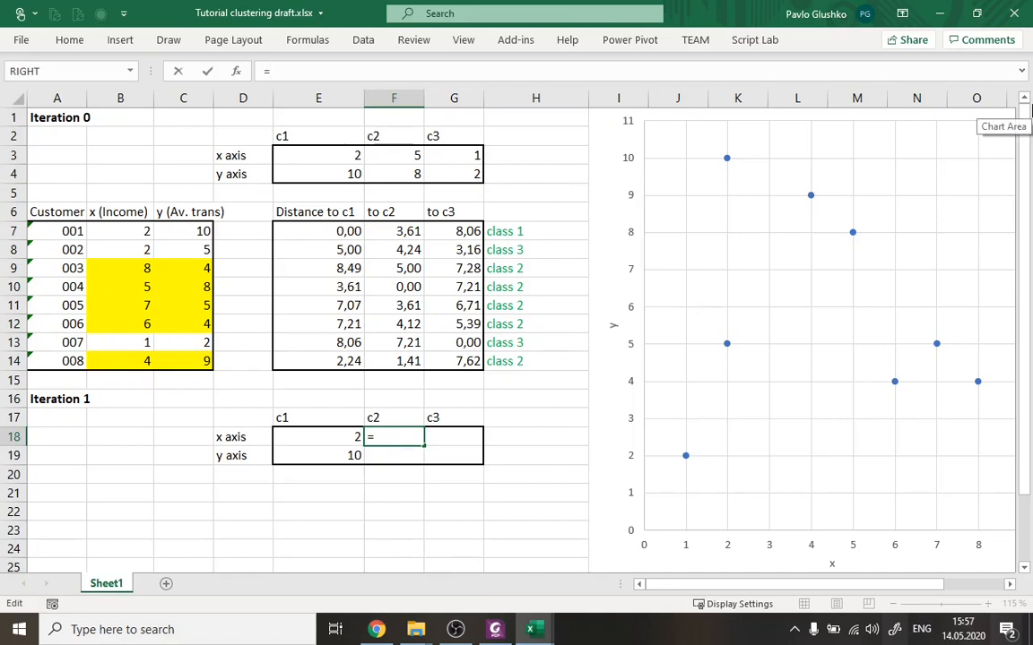
pyautogui.write('AVERAGE(')
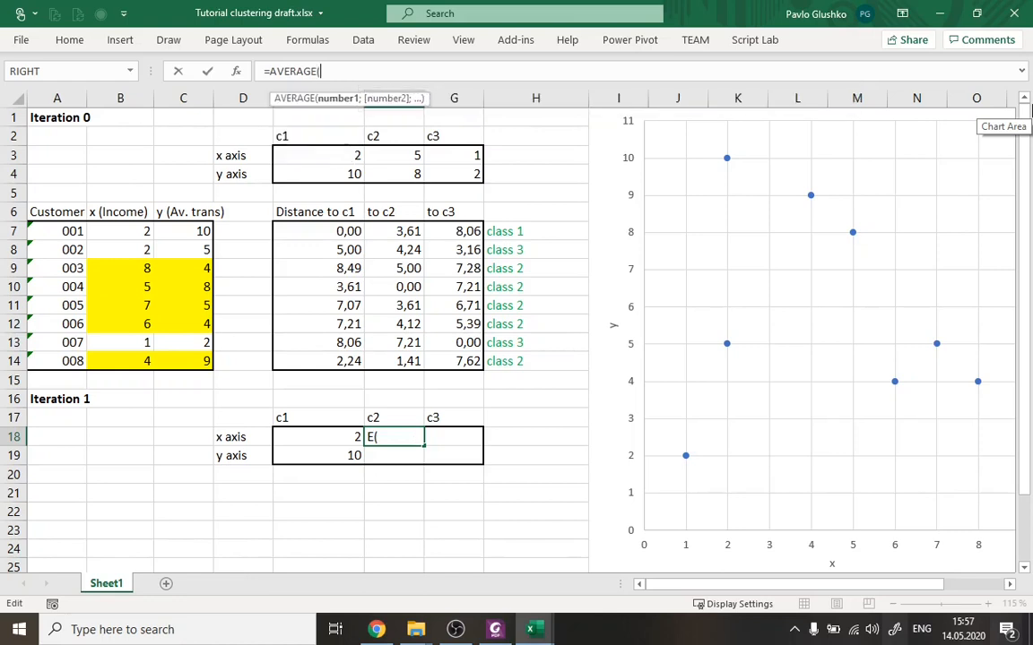
pyautogui.moveTo(96, 269); pyautogui.dragTo(113, 325)
pyautogui.write(';')
pyautogui.click(126, 361)
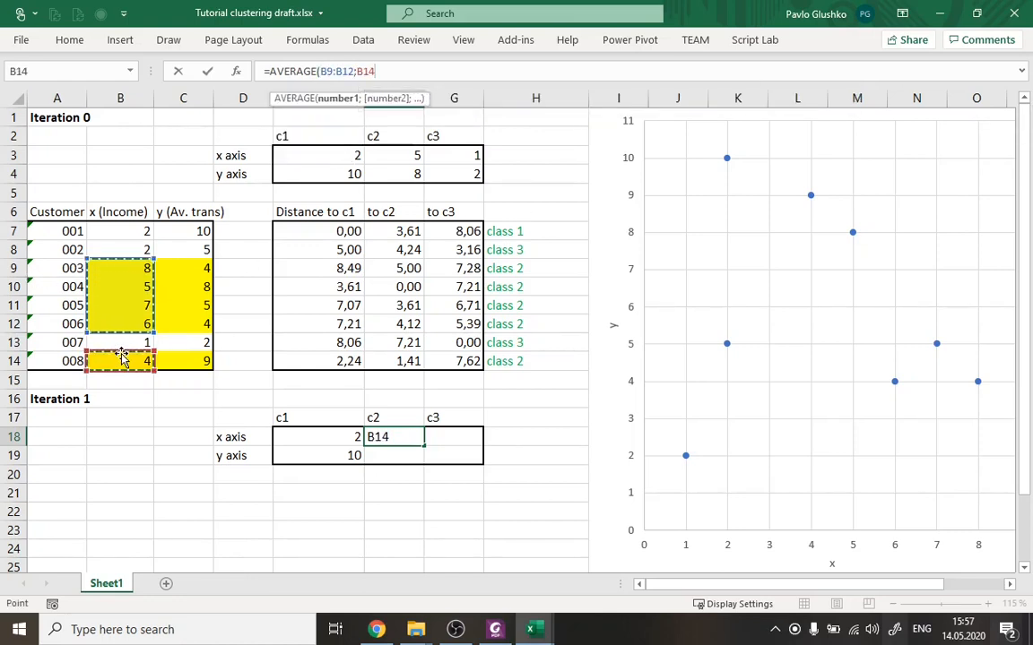
pyautogui.write(')')
pyautogui.press('Return')
pyautogui.press('Up')
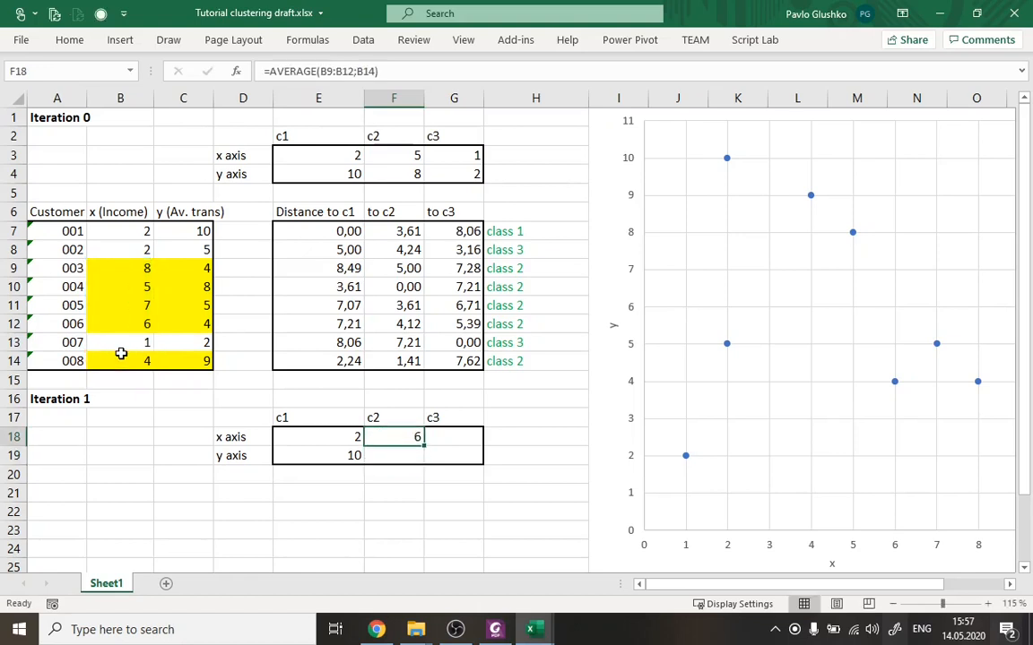
# Calculate centroid c2's new y coordinate in F19 with the formula =AVERAGE(C9:C12;C14).
pyautogui.click(395, 460)
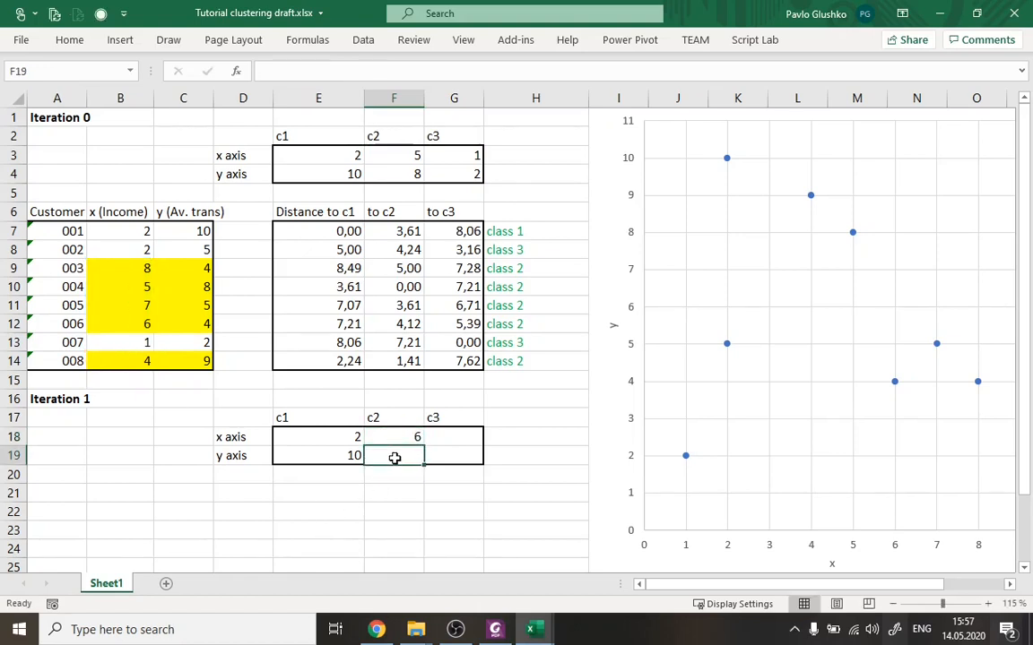
pyautogui.click(305, 71)
pyautogui.write('=AVERAGE(')
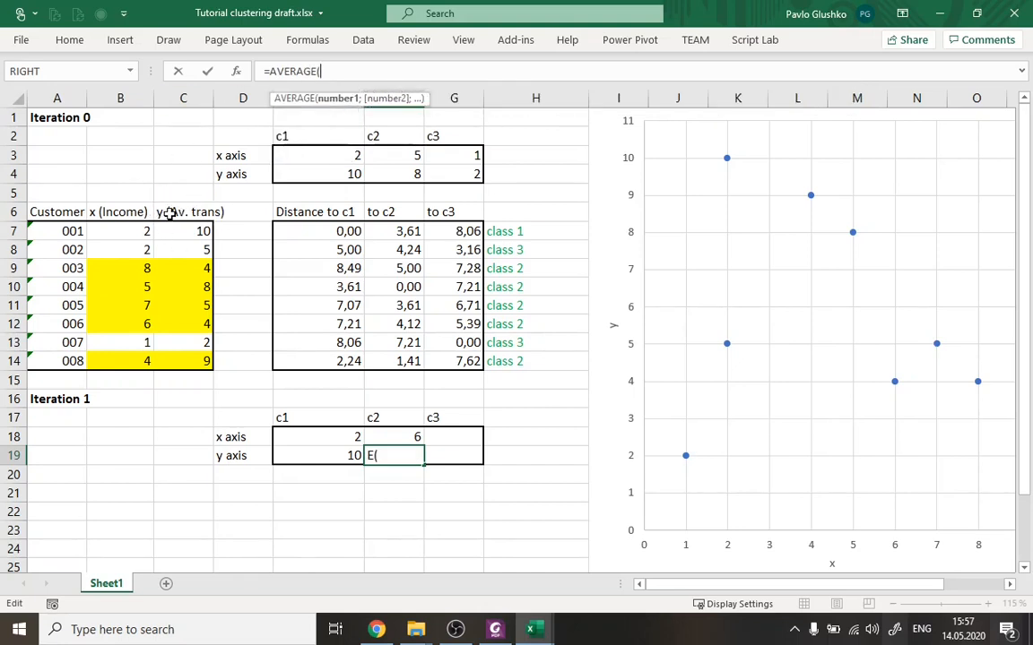
pyautogui.moveTo(186, 268); pyautogui.dragTo(199, 317)
pyautogui.write(';')
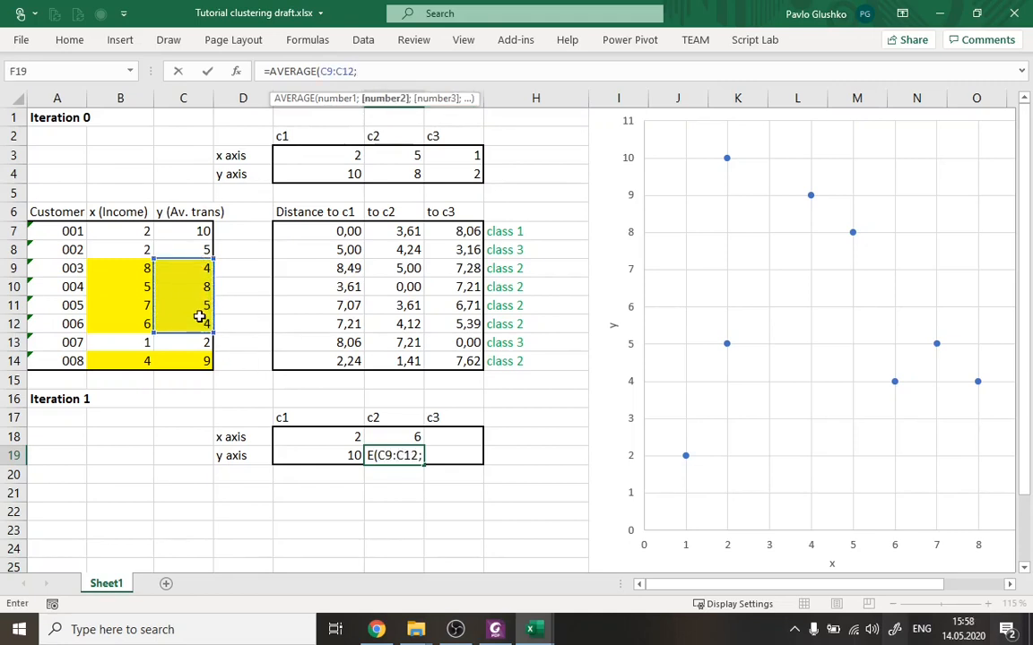
pyautogui.click(195, 360)
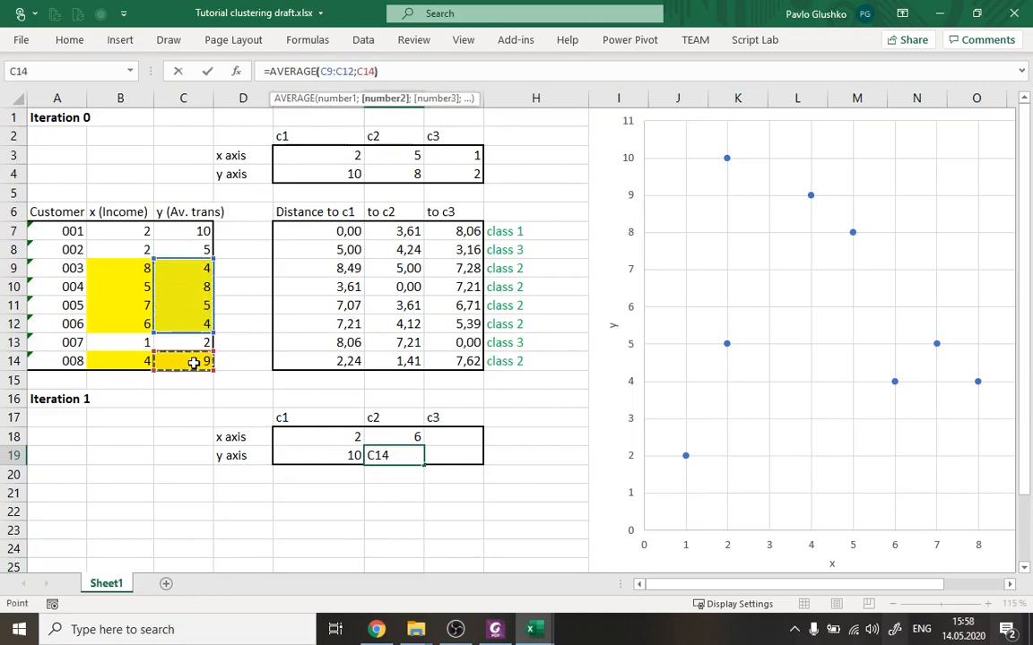
pyautogui.hotkey('ctrl', 'Return')
pyautogui.press('Right')
pyautogui.press('Up')
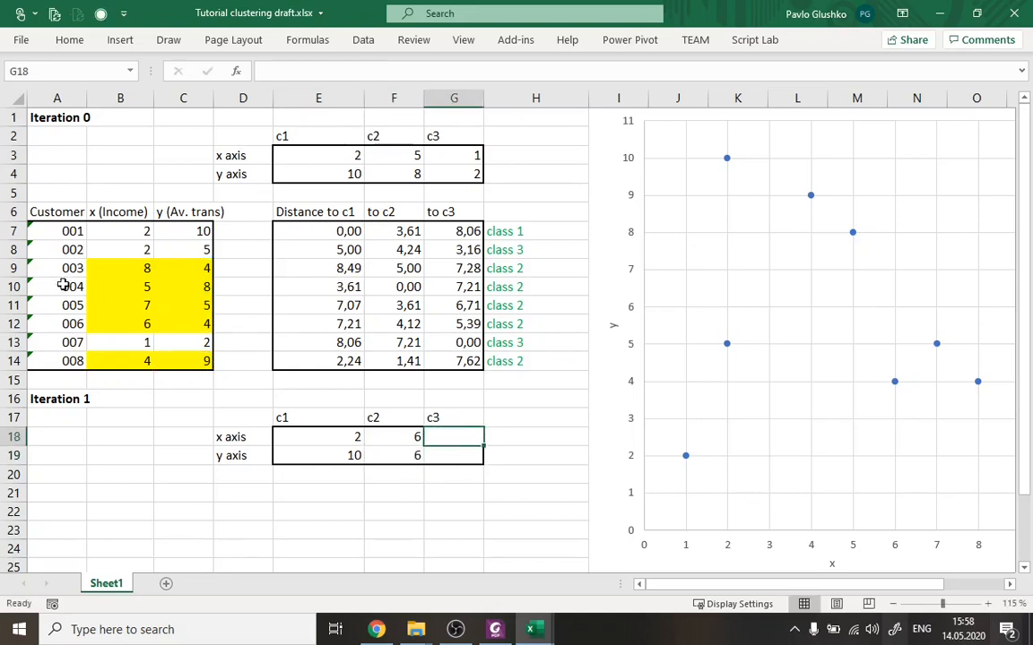
# Review the c2 averages, and compare c1's coordinates in both iterations with customer 001's x and y values.
pyautogui.moveTo(395, 156); pyautogui.dragTo(392, 170)
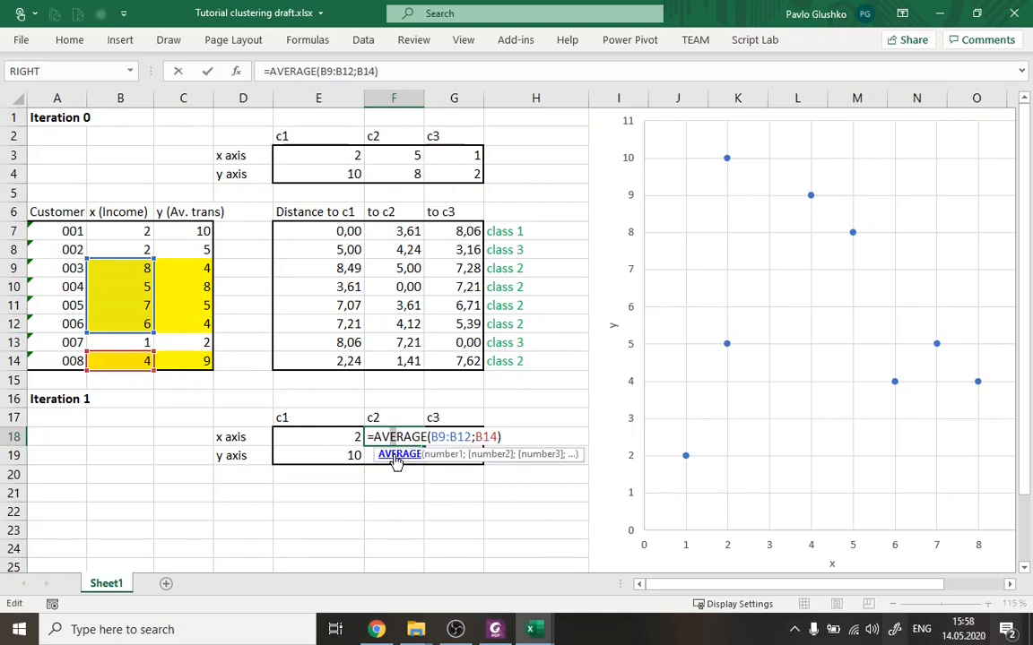
pyautogui.click(399, 435)
pyautogui.moveTo(399, 435); pyautogui.dragTo(413, 455)
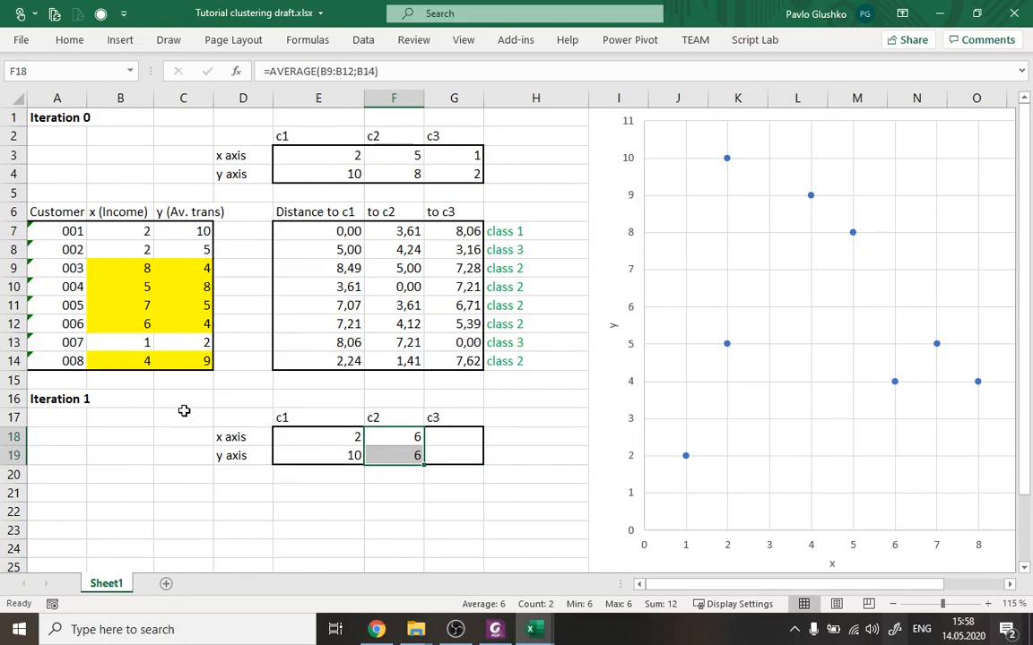
pyautogui.moveTo(305, 152); pyautogui.dragTo(336, 174)
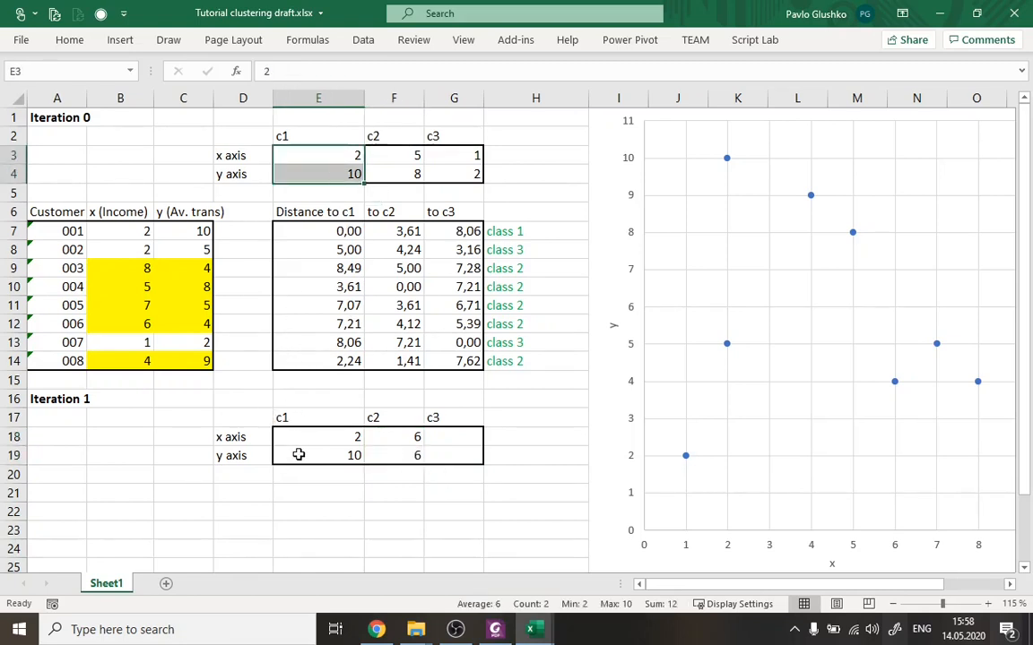
pyautogui.moveTo(303, 442); pyautogui.dragTo(303, 454)
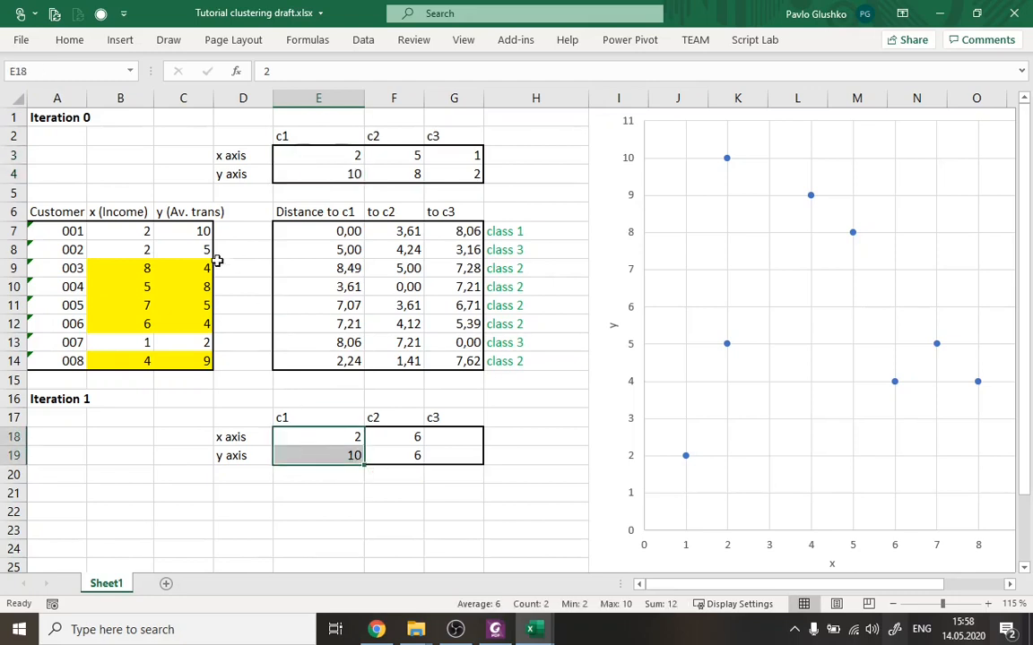
pyautogui.moveTo(134, 226); pyautogui.dragTo(193, 223)
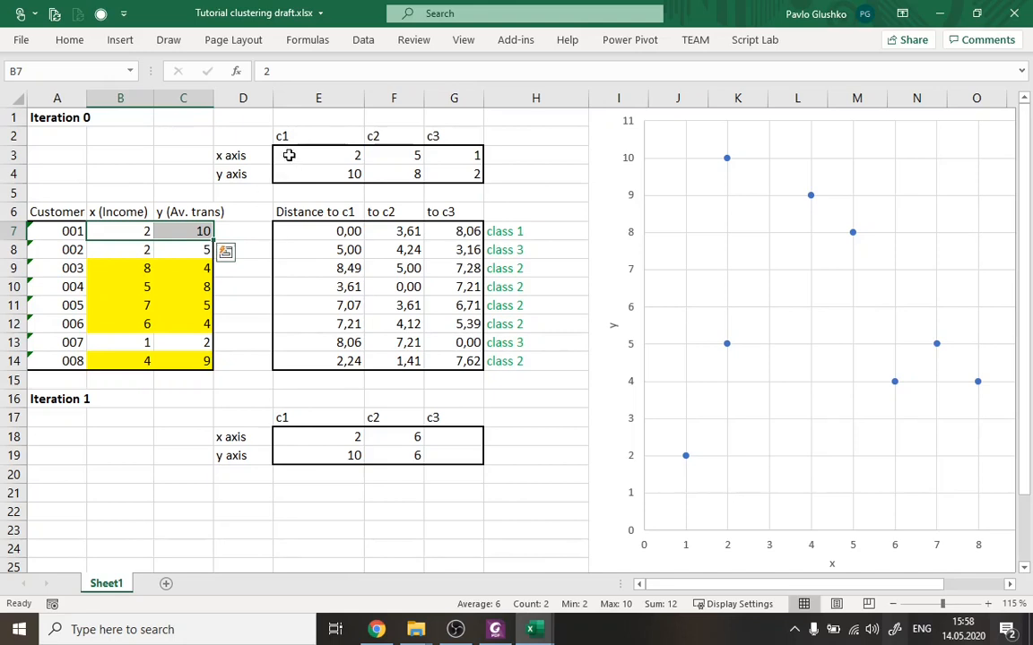
pyautogui.moveTo(319, 157); pyautogui.dragTo(332, 189)
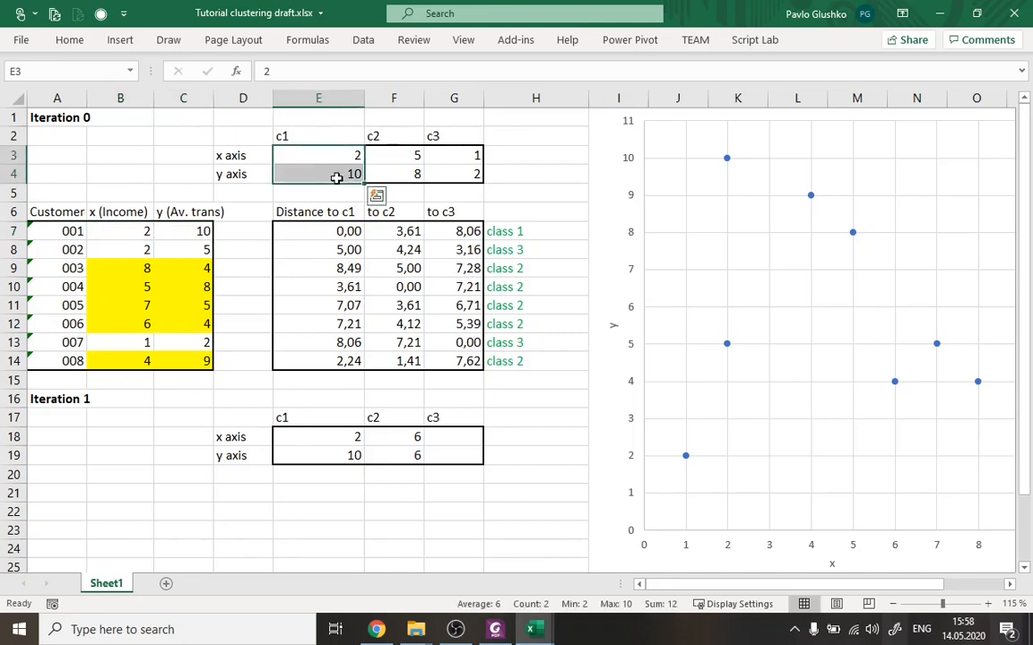
pyautogui.click(126, 229)
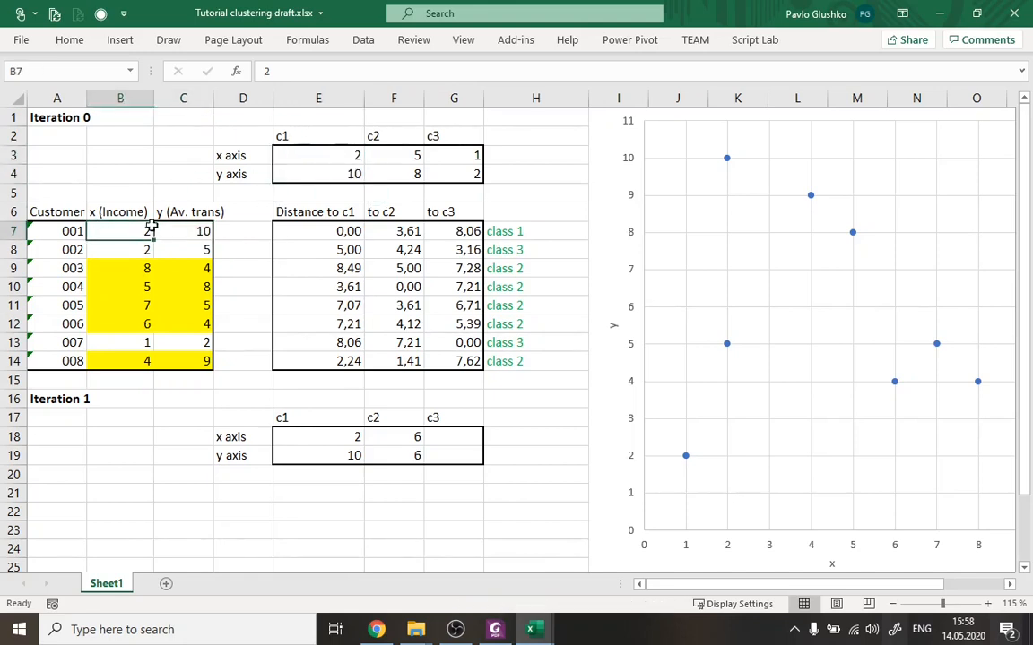
pyautogui.moveTo(125, 229); pyautogui.dragTo(184, 230)
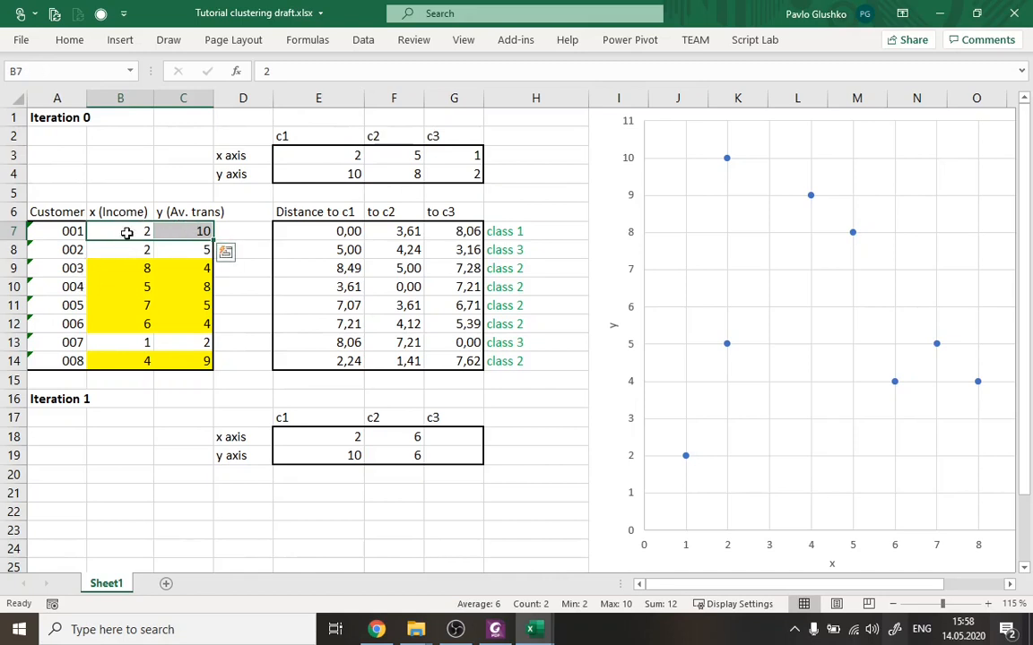
pyautogui.doubleClick(125, 233)
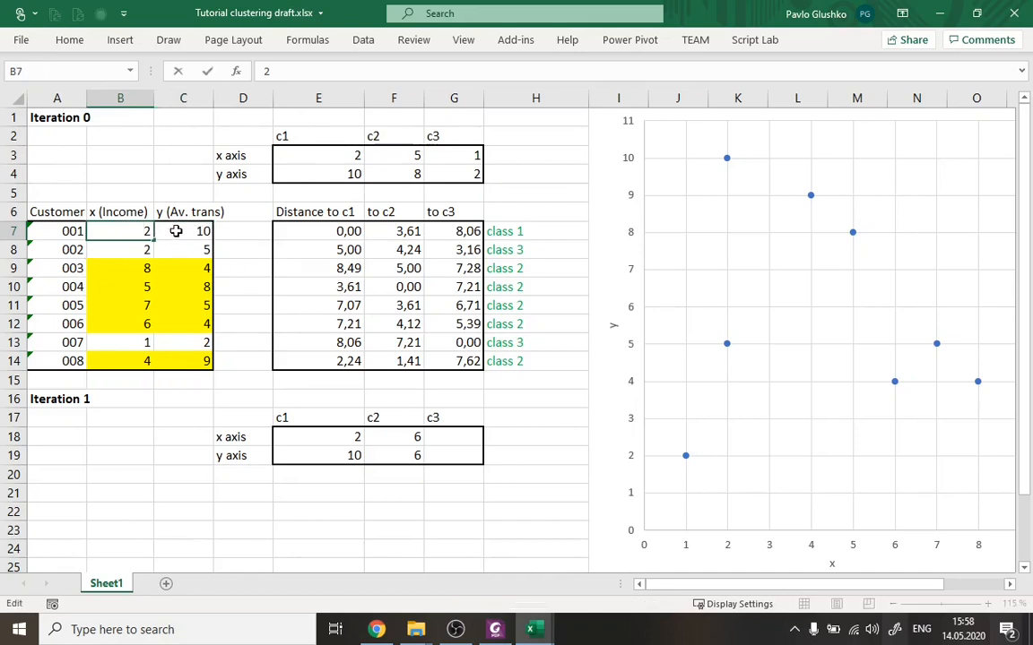
pyautogui.click(168, 233)
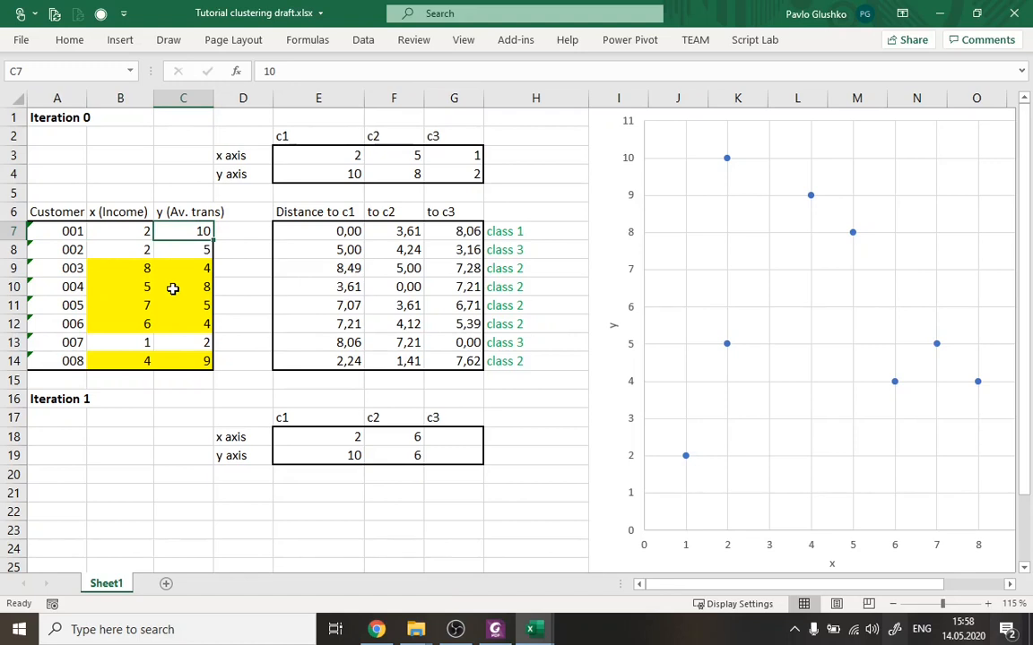
# Calculate centroid c3's new x coordinate in G18 with the formula =AVERAGE(B8;B13).
pyautogui.click(450, 437)
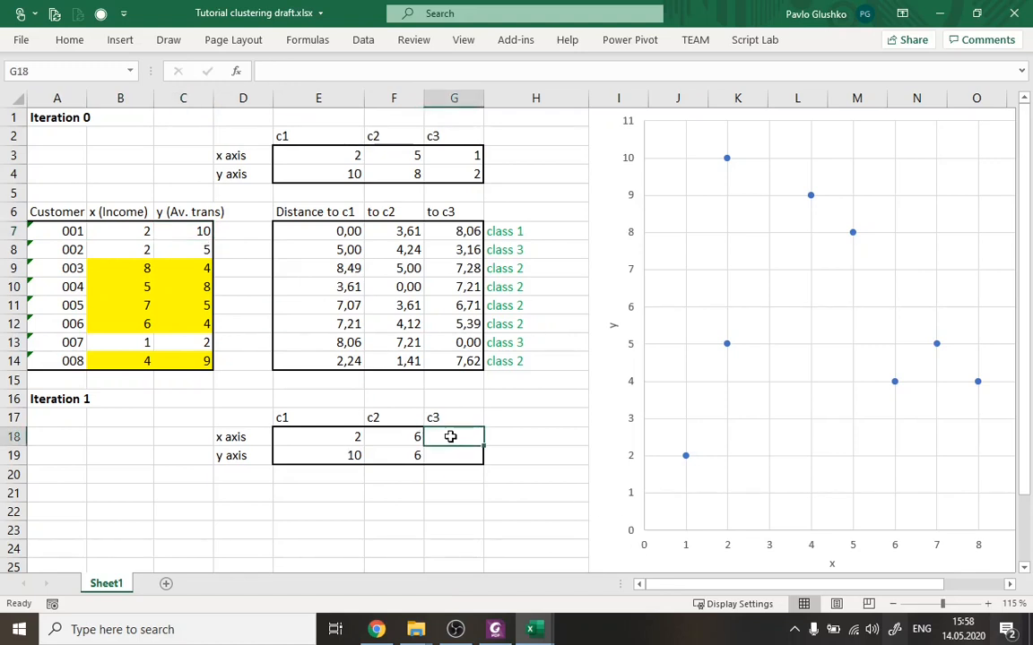
pyautogui.write('=')
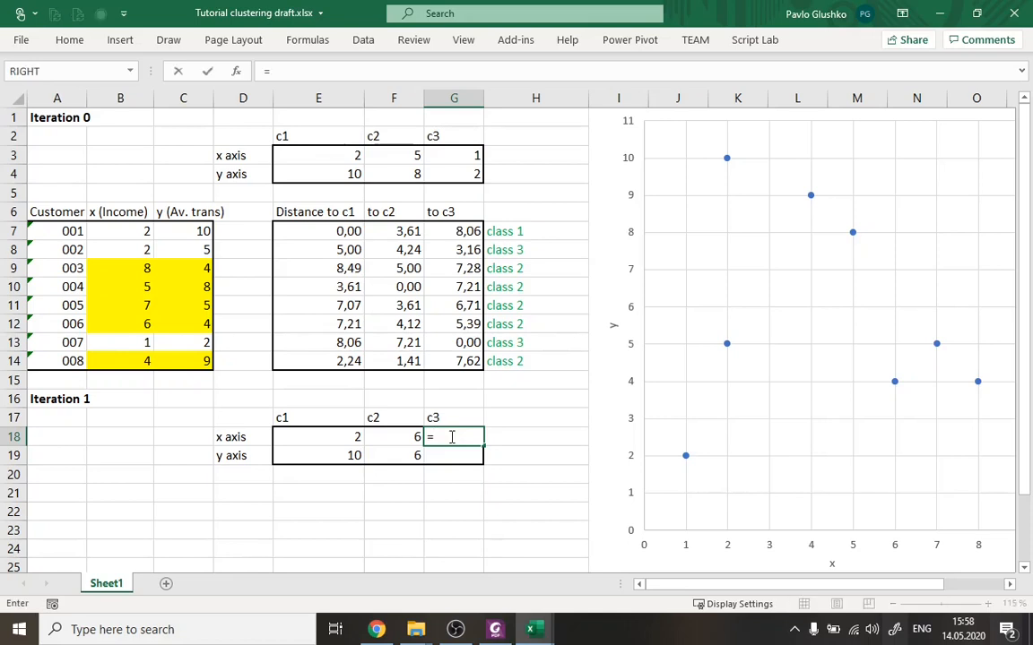
pyautogui.write('AVERAGE(')
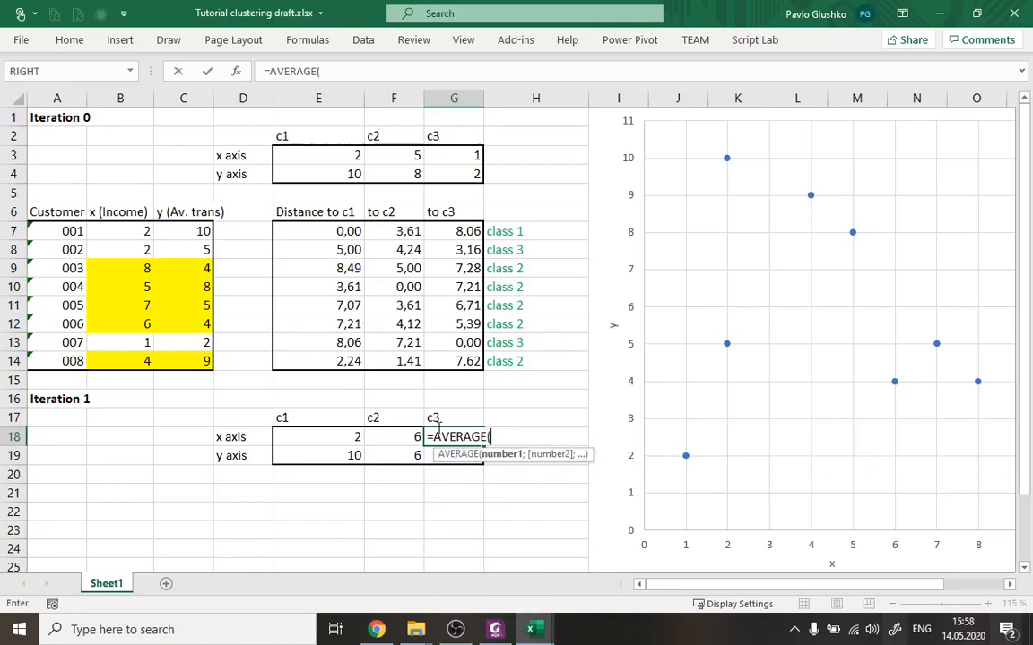
pyautogui.click(139, 248)
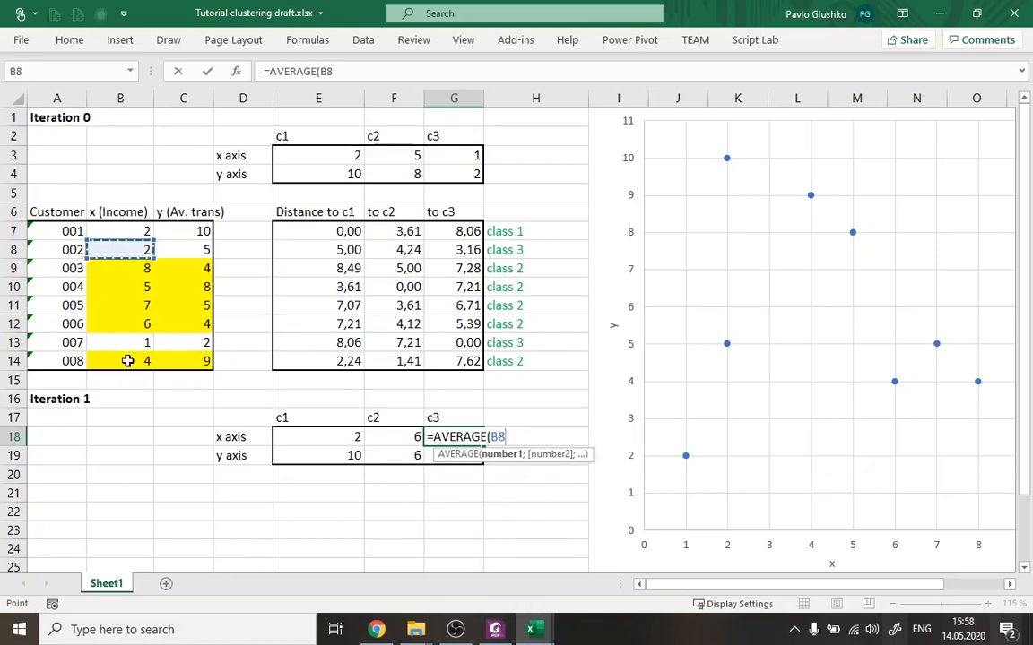
pyautogui.keyDown('ctrl'); pyautogui.click(131, 341); pyautogui.keyUp('ctrl')
pyautogui.write(')')
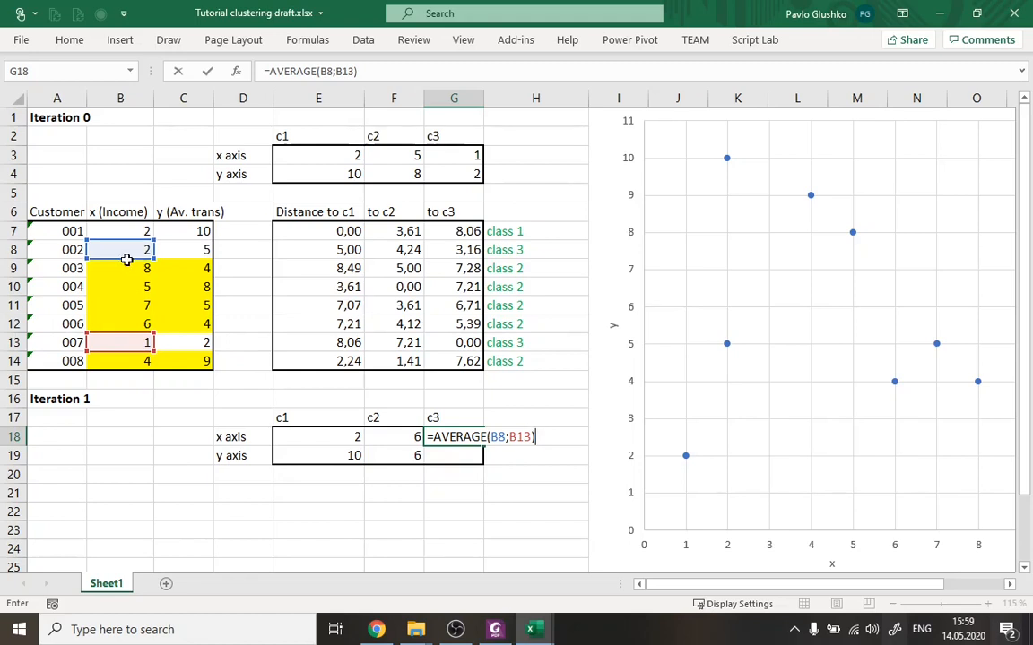
pyautogui.press('Return')
# Calculate centroid c3's new y coordinate in G19 with the formula =AVERAGE(C8;C13).
pyautogui.write('=AVERAGE(')
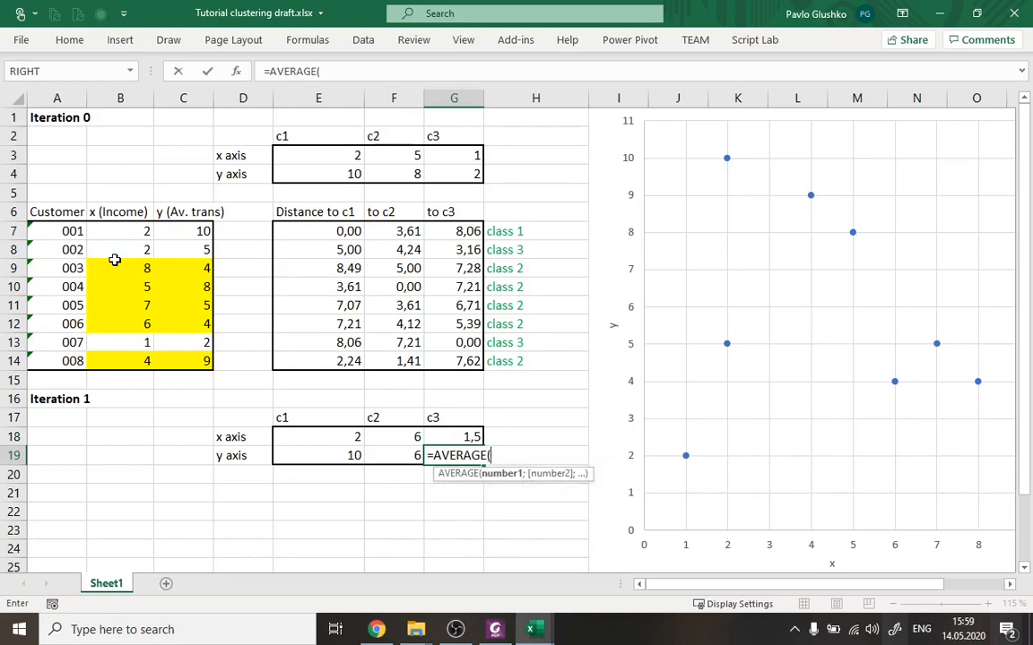
pyautogui.click(180, 249)
pyautogui.write(';')
pyautogui.click(186, 343)
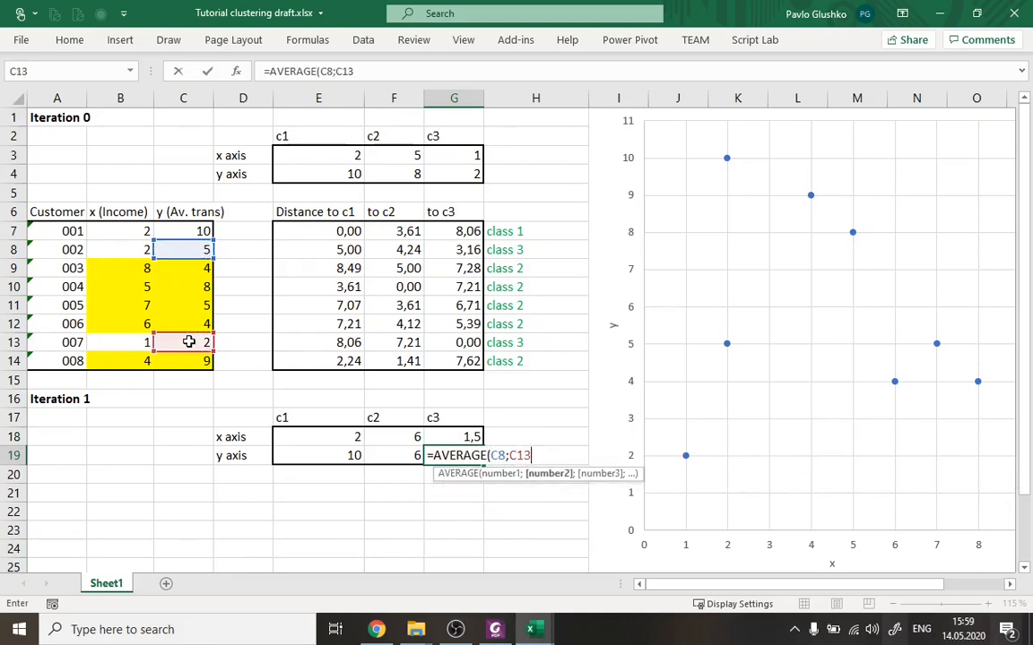
pyautogui.write(')')
pyautogui.press('Return')
pyautogui.press('Up')
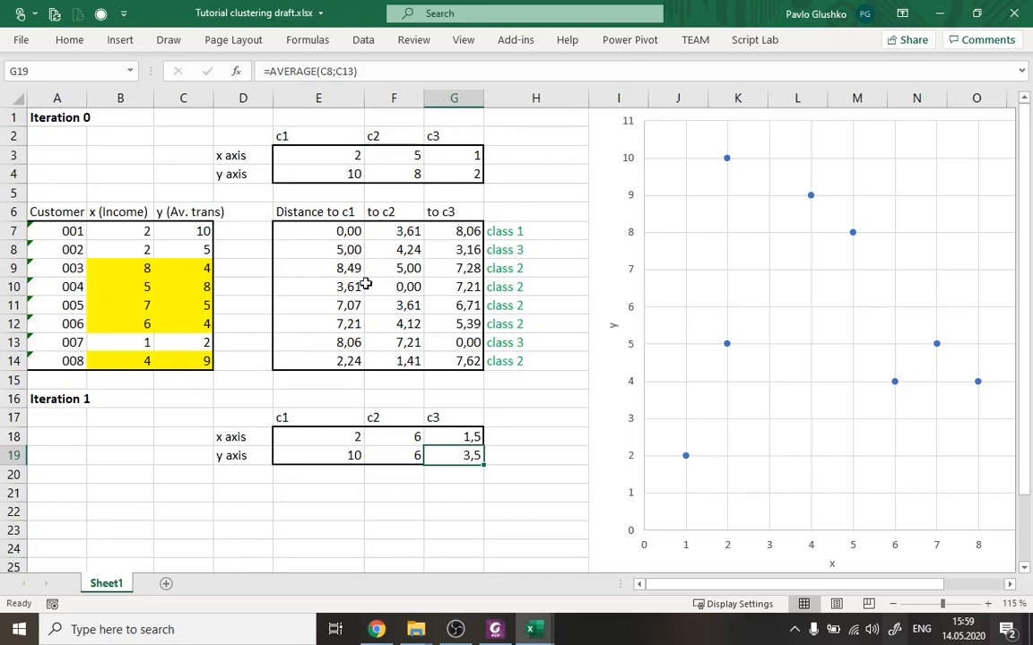
# Switch to Foxit PhantomPDF to check the K-Means Clustering slide's steps against the Iteration 1 centroids, and return to Excel.
pyautogui.click(495, 631)
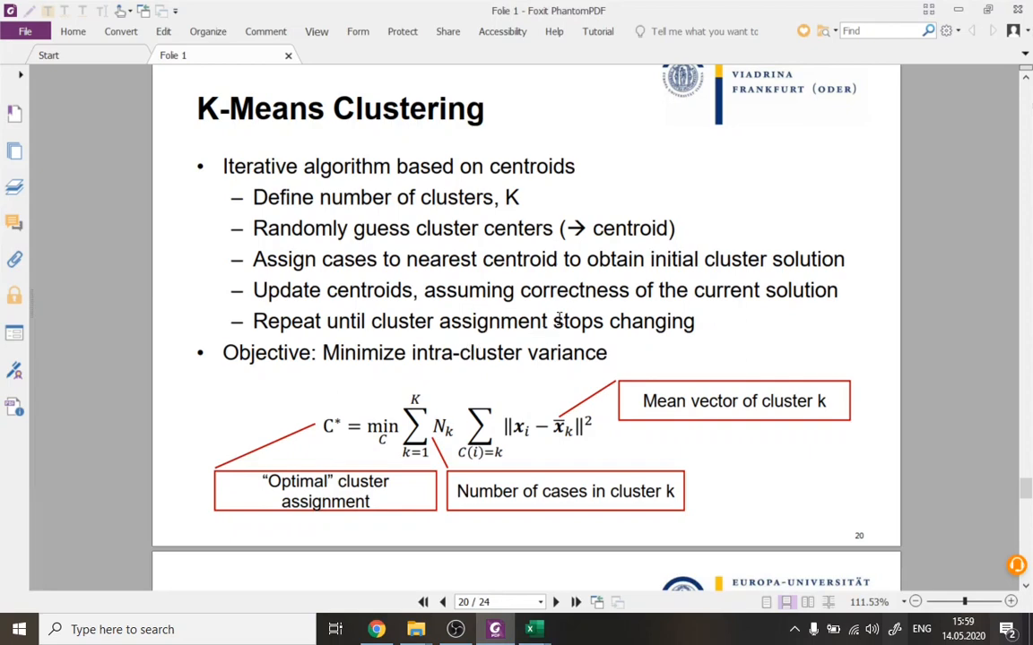
pyautogui.hotkey('alt', 'Tab')
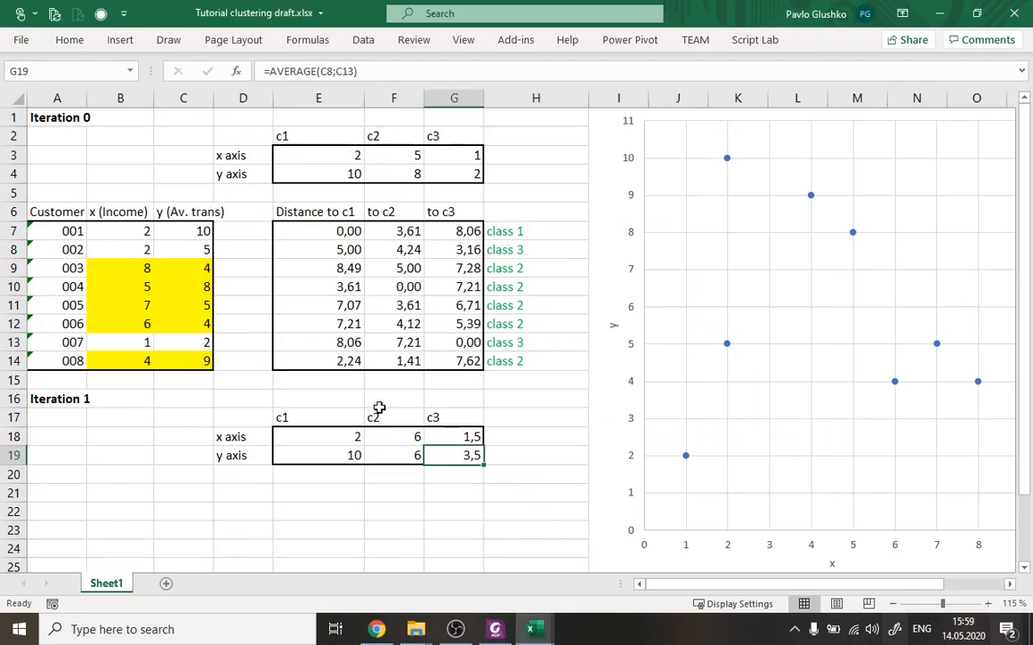
pyautogui.moveTo(324, 433); pyautogui.dragTo(465, 453)
pyautogui.hotkey('alt', 'Tab')
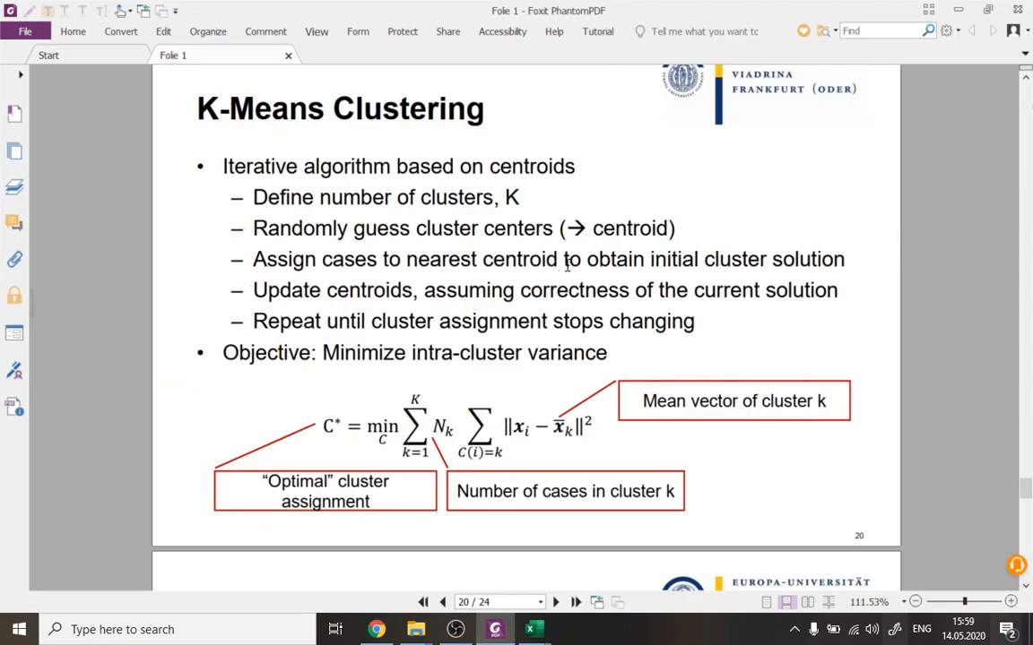
pyautogui.hotkey('alt', 'Tab')
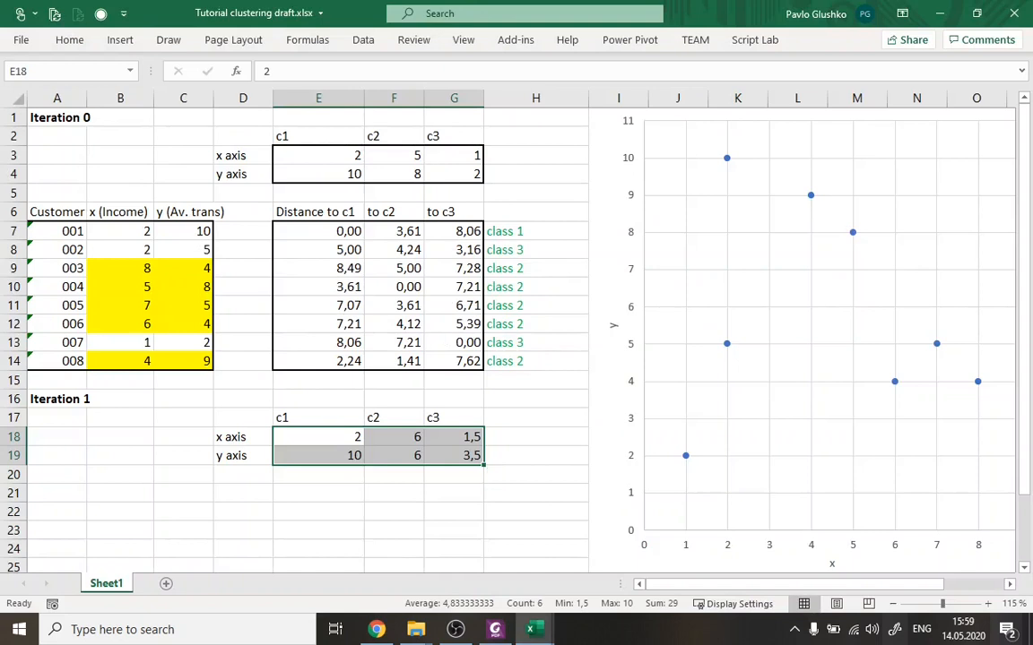
pyautogui.hotkey('alt', 'Tab')
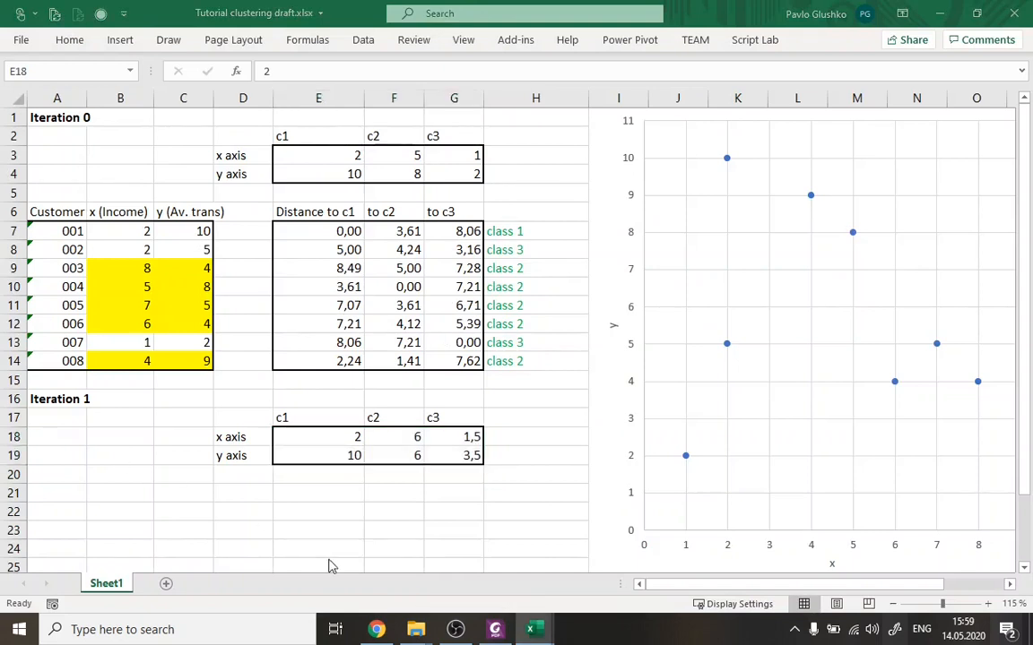
pyautogui.hotkey('alt', 'Tab')
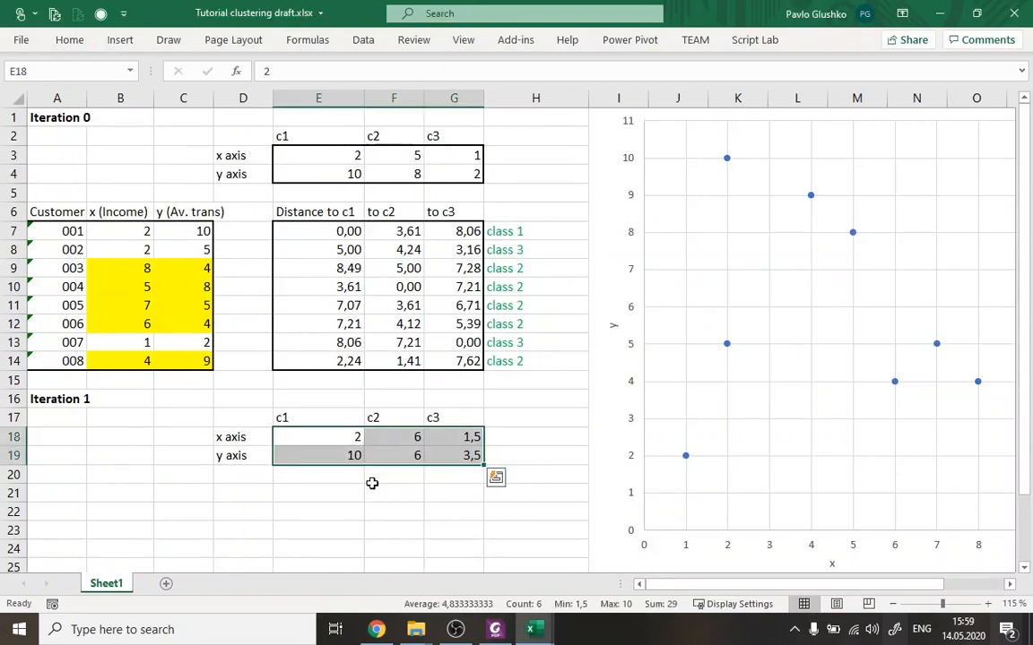
# Copy the Iteration 0 distance table with its headers, E6:G14, to E21 under the Iteration 1 centroids.
pyautogui.scroll(-1, 373, 484)
pyautogui.moveTo(314, 154); pyautogui.dragTo(445, 318)
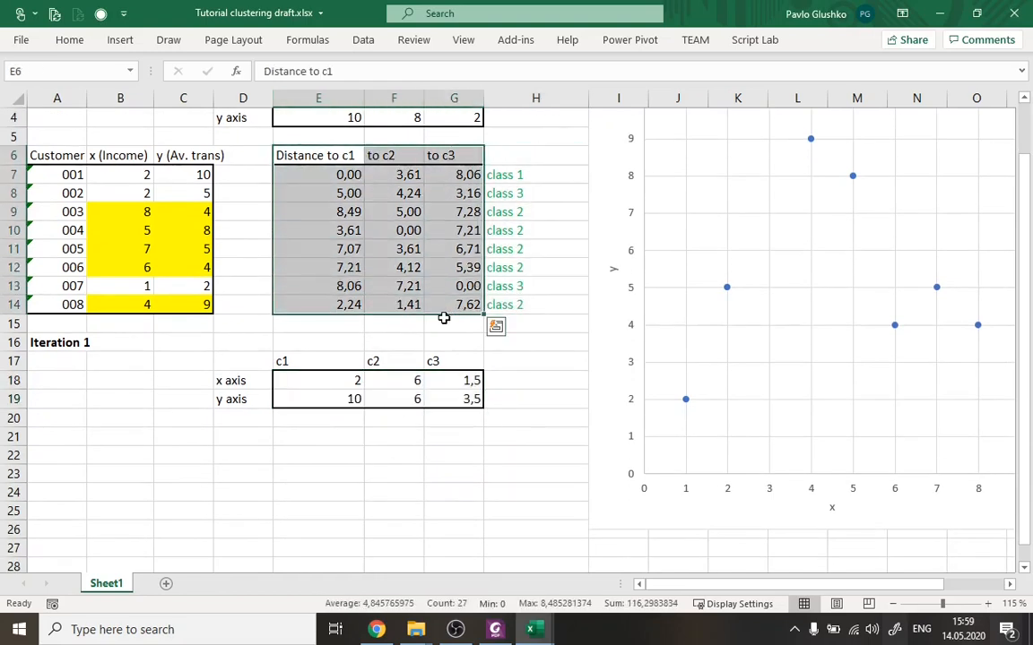
pyautogui.hotkey('ctrl', 'c')
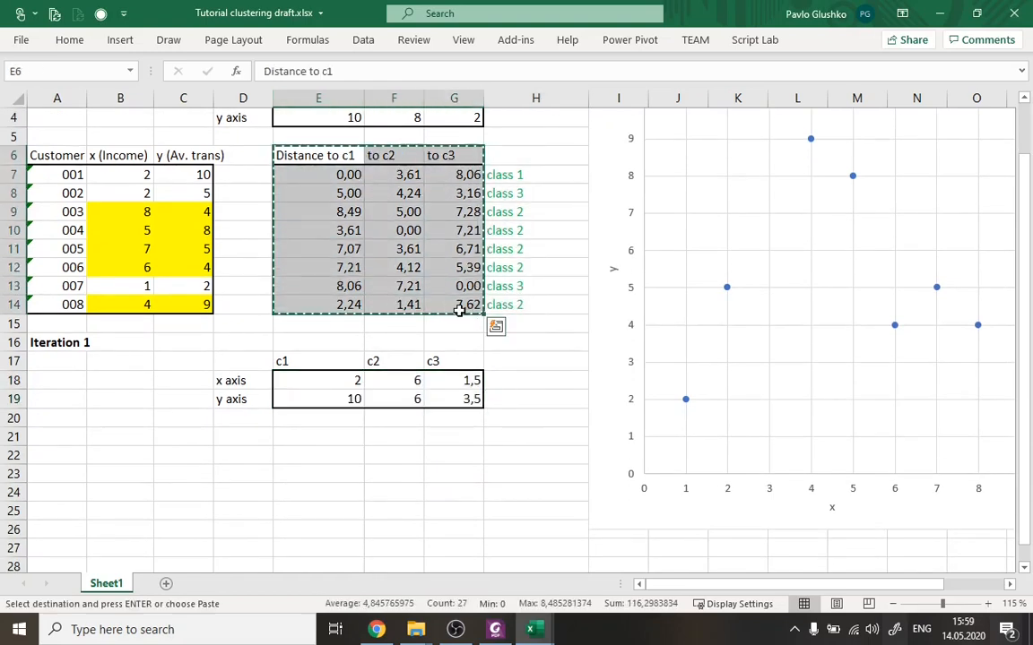
pyautogui.click(311, 434)
pyautogui.hotkey('ctrl', 'v')
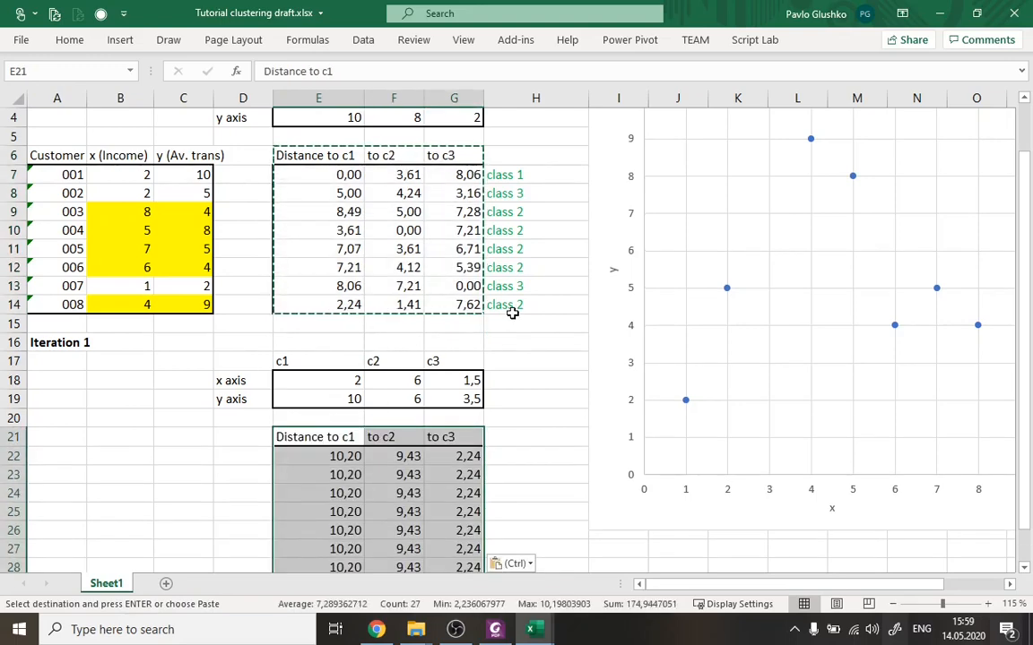
pyautogui.press('Escape')
# Redirect the centroid references in E22's distance formula to Iteration 1's c1 coordinates, E$18 and E$19.
pyautogui.click(349, 459)
pyautogui.scroll(-2, 480, 363)
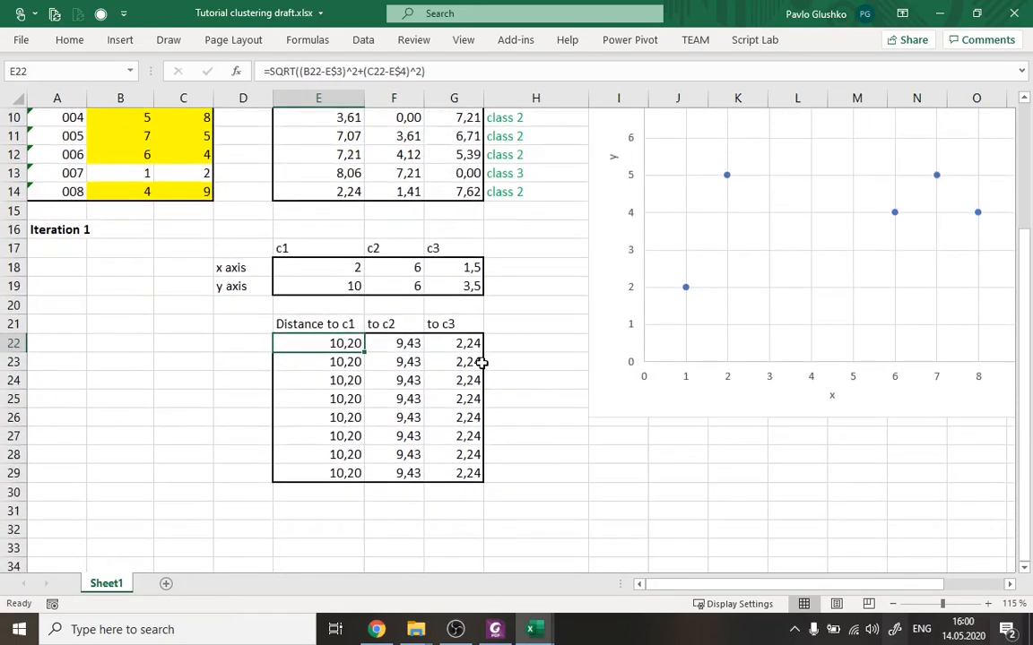
pyautogui.scroll(1, 481, 362)
pyautogui.click(744, 54)
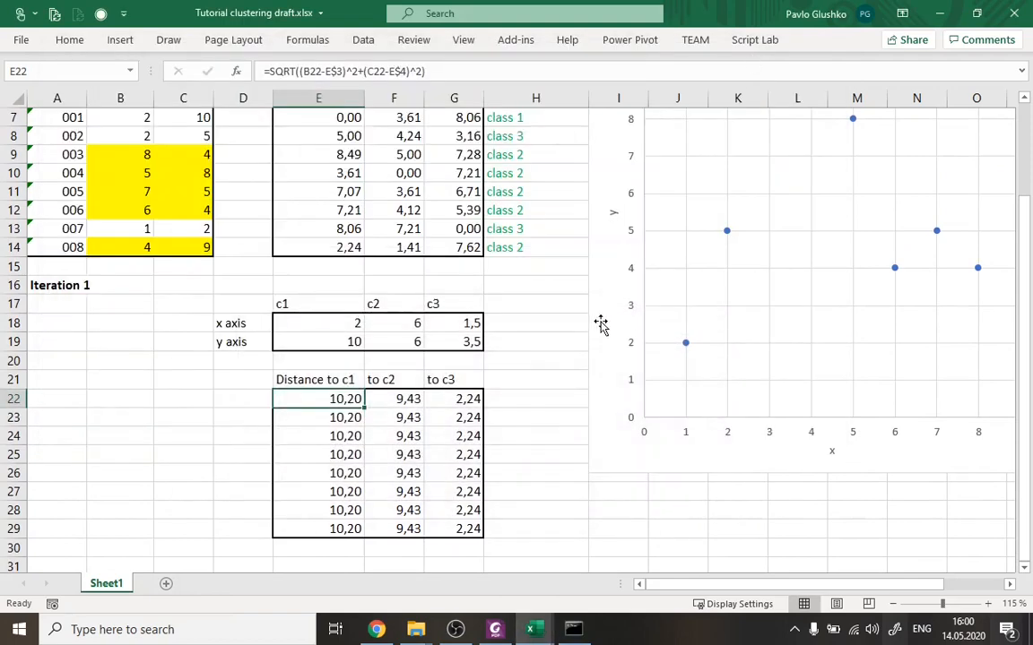
pyautogui.keyDown('ctrl'); pyautogui.scroll(-1, 574, 353); pyautogui.keyUp('ctrl')
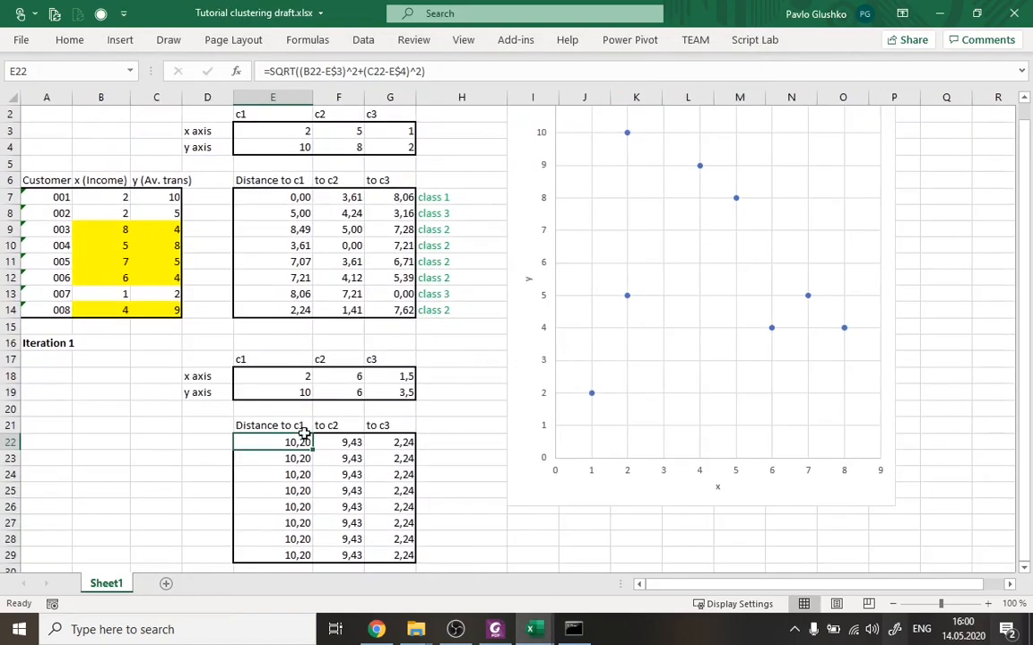
pyautogui.click(462, 75)
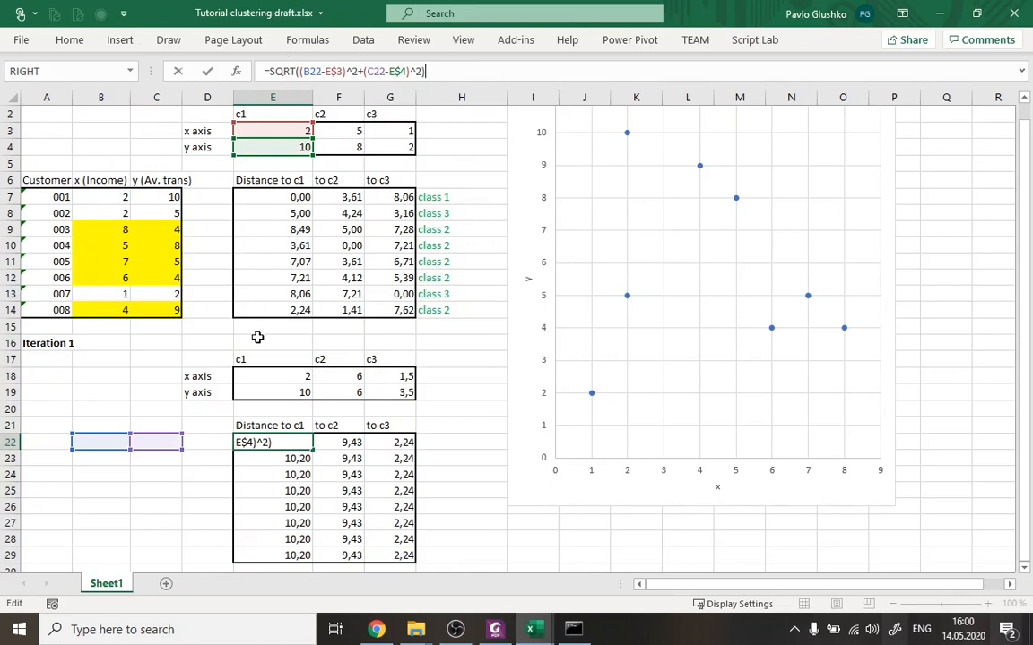
pyautogui.press('Escape')
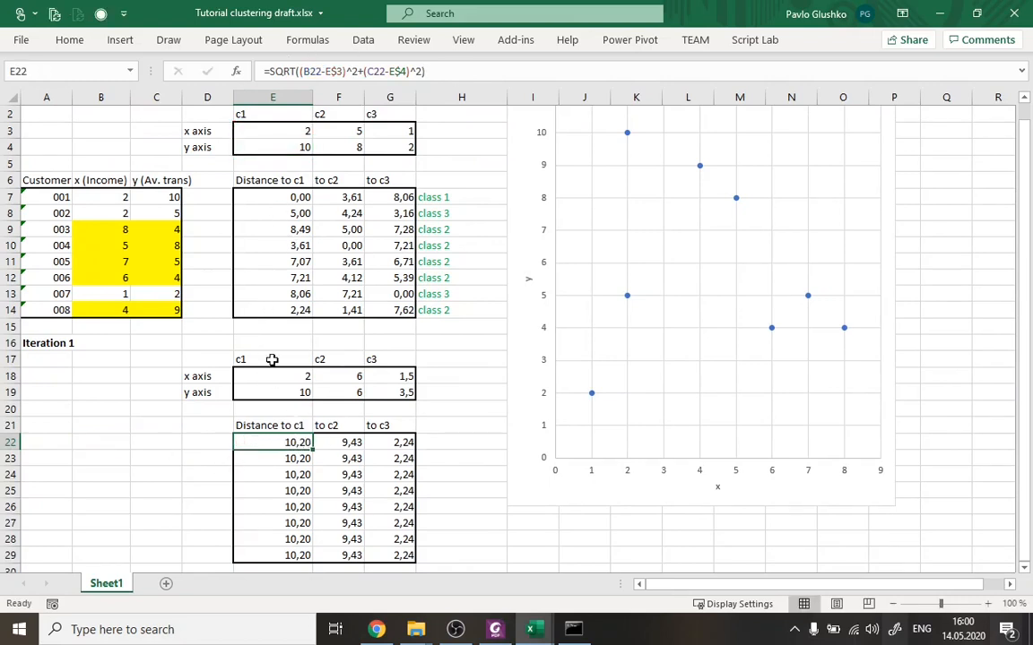
pyautogui.click(453, 67)
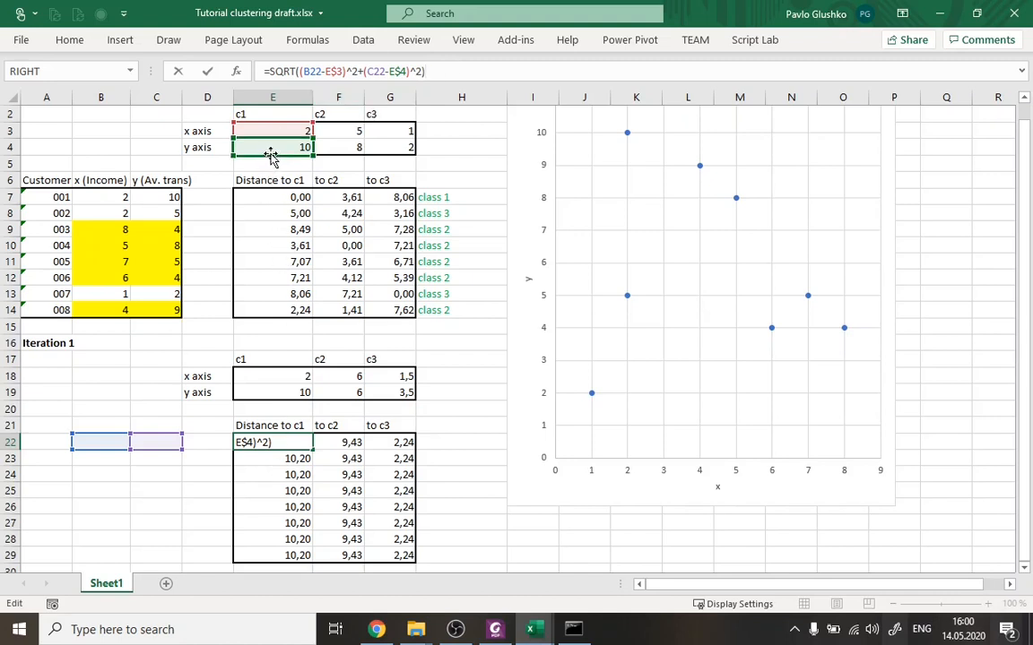
pyautogui.moveTo(273, 163); pyautogui.dragTo(264, 404)
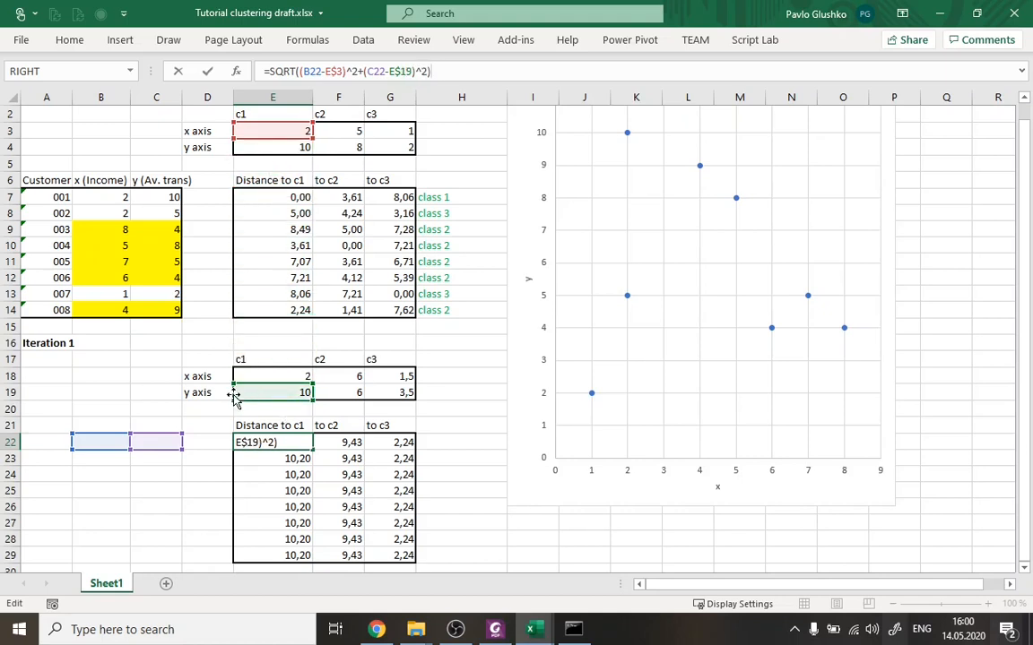
pyautogui.moveTo(280, 143); pyautogui.dragTo(274, 387)
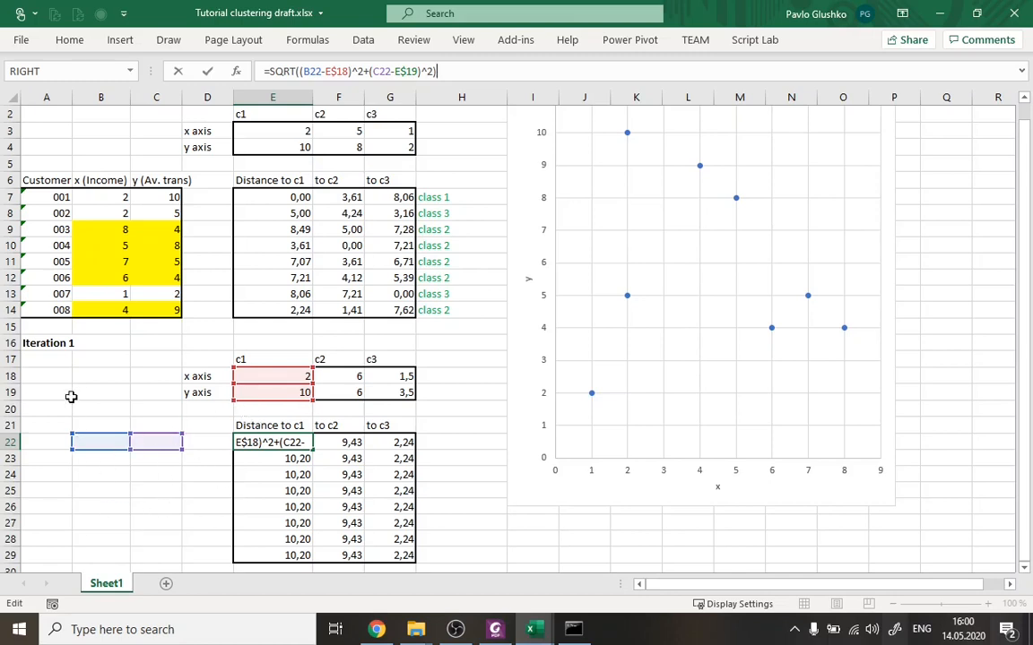
# Redirect the customer references in E22 to B7 and C7, completing the formula =SQRT((B7-E$18)^2+(C7-E$19)^2).
pyautogui.moveTo(101, 439); pyautogui.dragTo(102, 193)
pyautogui.moveTo(161, 431); pyautogui.dragTo(152, 202)
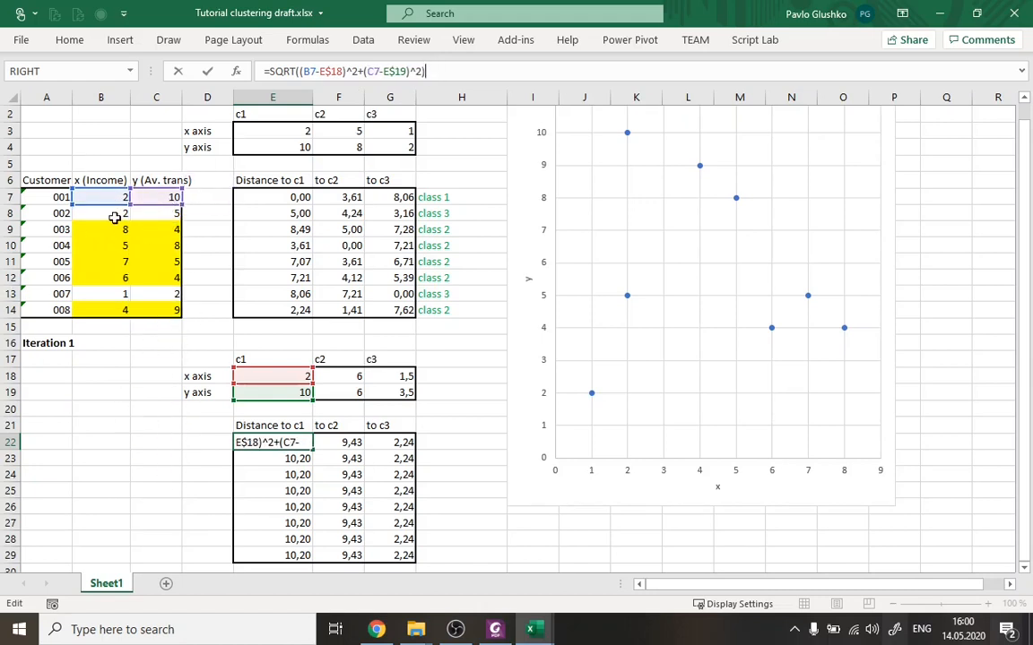
pyautogui.press('Return')
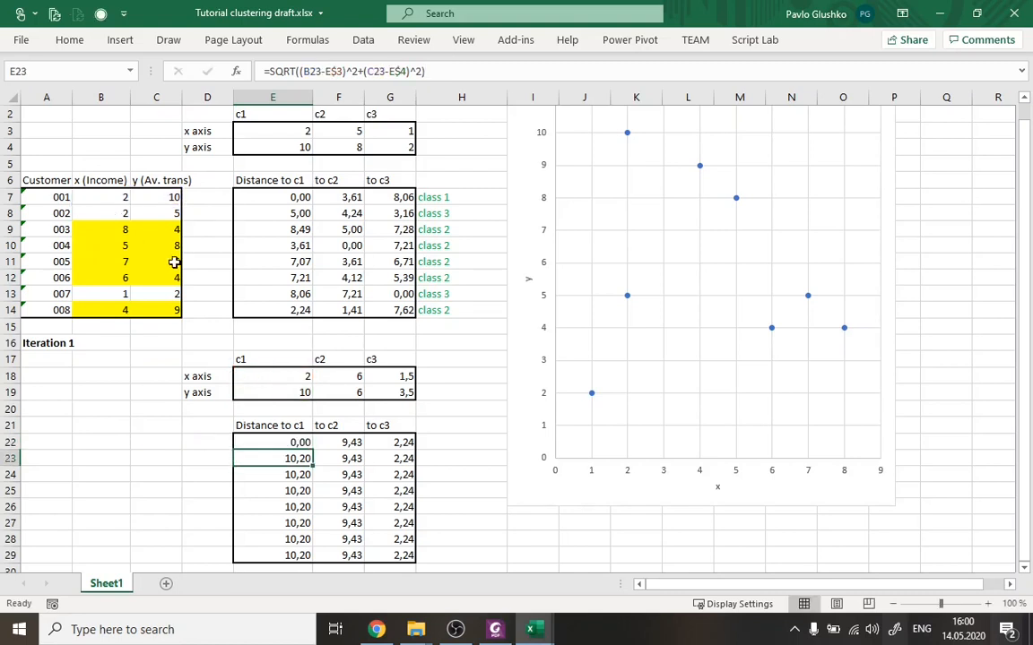
pyautogui.click(278, 439)
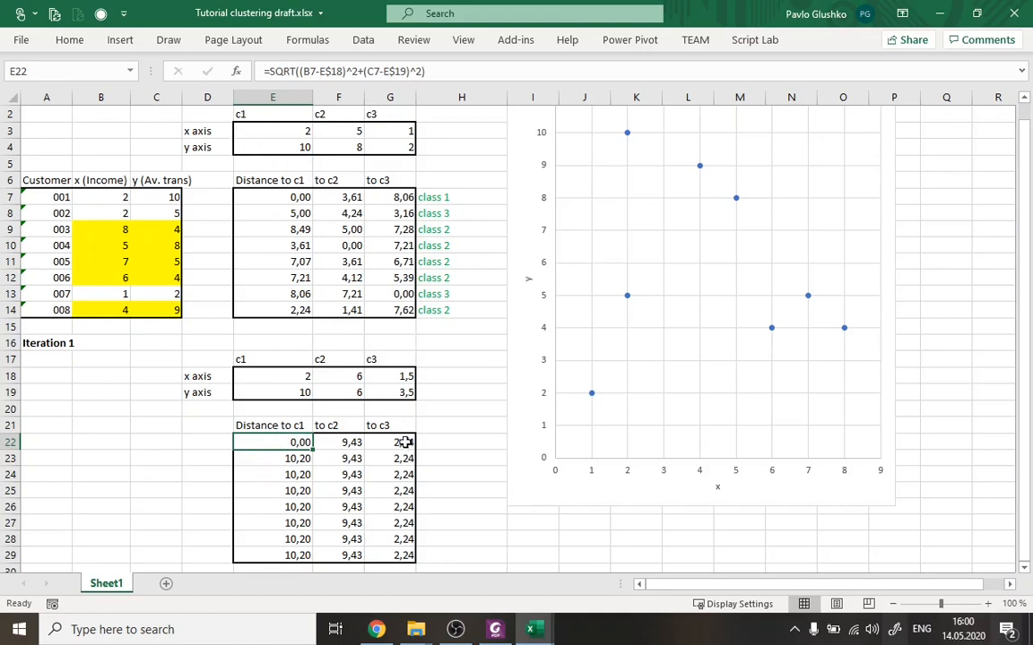
# Correct customer 001's distance to c2 in F22 to the formula =SQRT((B7-F$18)^2+(C7-F$19)^2).
pyautogui.click(356, 443)
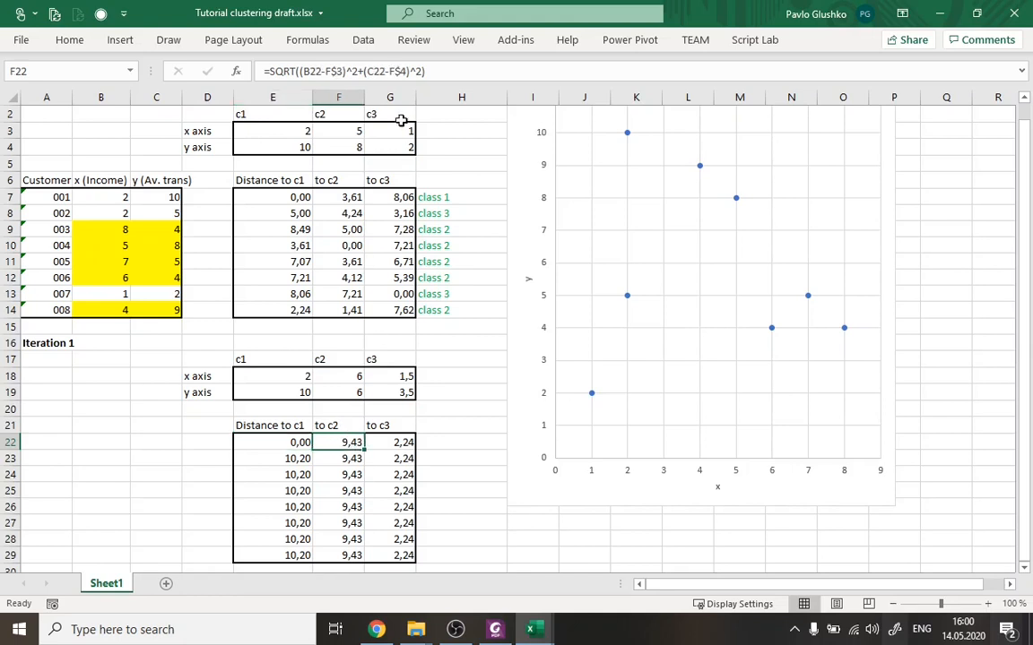
pyautogui.click(443, 71)
pyautogui.moveTo(341, 155); pyautogui.dragTo(346, 393)
pyautogui.moveTo(343, 145); pyautogui.dragTo(341, 376)
pyautogui.moveTo(114, 437); pyautogui.dragTo(101, 197)
pyautogui.moveTo(157, 444); pyautogui.dragTo(154, 197)
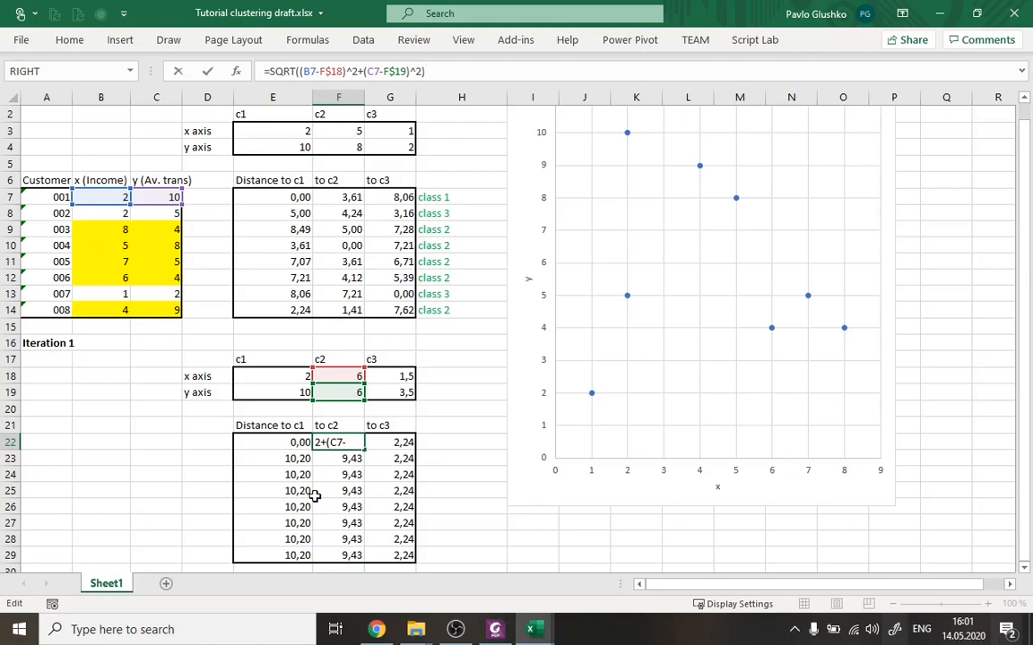
pyautogui.press('Return')
# Correct customer 001's distance to c3 in G22 to the formula =SQRT((B7-G$18)^2+(C7-G$19)^2).
pyautogui.press('Up')
pyautogui.press('Right')
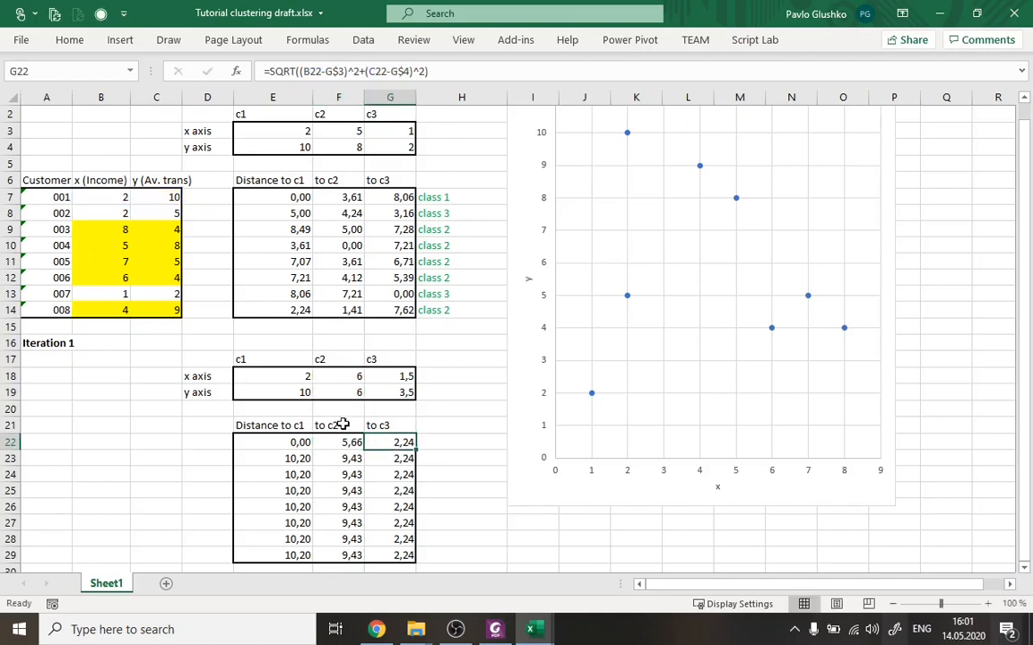
pyautogui.click(474, 74)
pyautogui.moveTo(387, 156); pyautogui.dragTo(378, 400)
pyautogui.moveTo(383, 140); pyautogui.dragTo(379, 383)
pyautogui.moveTo(155, 435); pyautogui.dragTo(172, 193)
pyautogui.moveTo(86, 437); pyautogui.dragTo(105, 197)
pyautogui.press('Return')
pyautogui.press('Up')
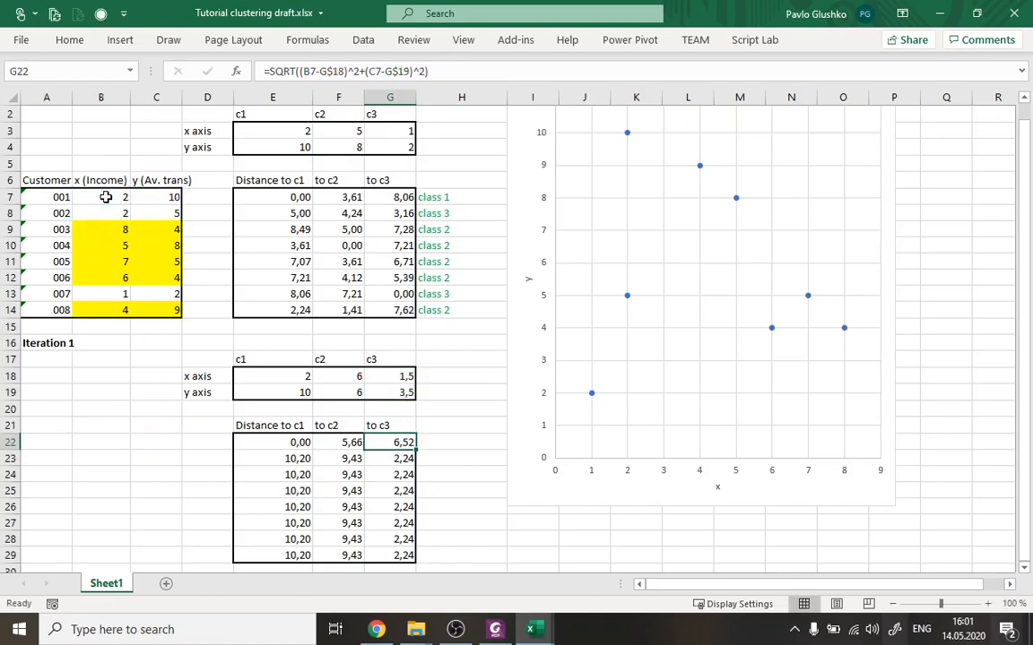
# Review customer 001's three distance formulas in row 22, and compare c2's new coordinates with the scatter chart.
pyautogui.press('Left')
pyautogui.press('Left')
pyautogui.press('Right')
pyautogui.press('Right')
pyautogui.press('Left')
pyautogui.press('Left')
pyautogui.press('Right')
pyautogui.press('Right')
pyautogui.click(338, 359)
pyautogui.moveTo(336, 377); pyautogui.dragTo(341, 393)
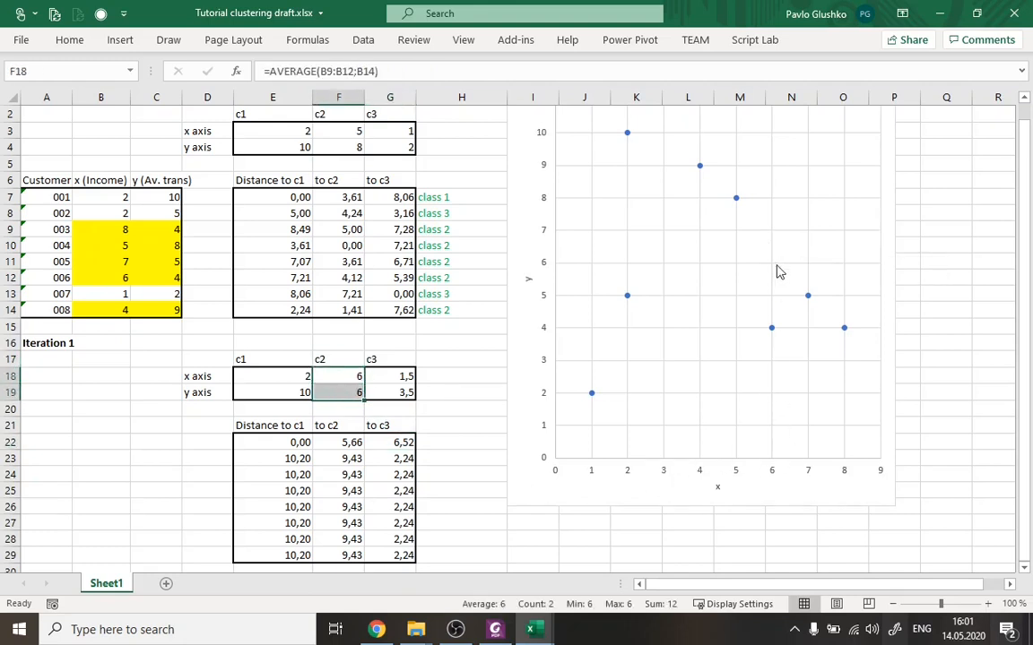
# Fill the distance formulas from E22:G22 down to row 29 without formatting.
pyautogui.hotkey('ctrl', 'v')
pyautogui.moveTo(287, 442); pyautogui.dragTo(411, 565)
pyautogui.hotkey('ctrl', 'v')
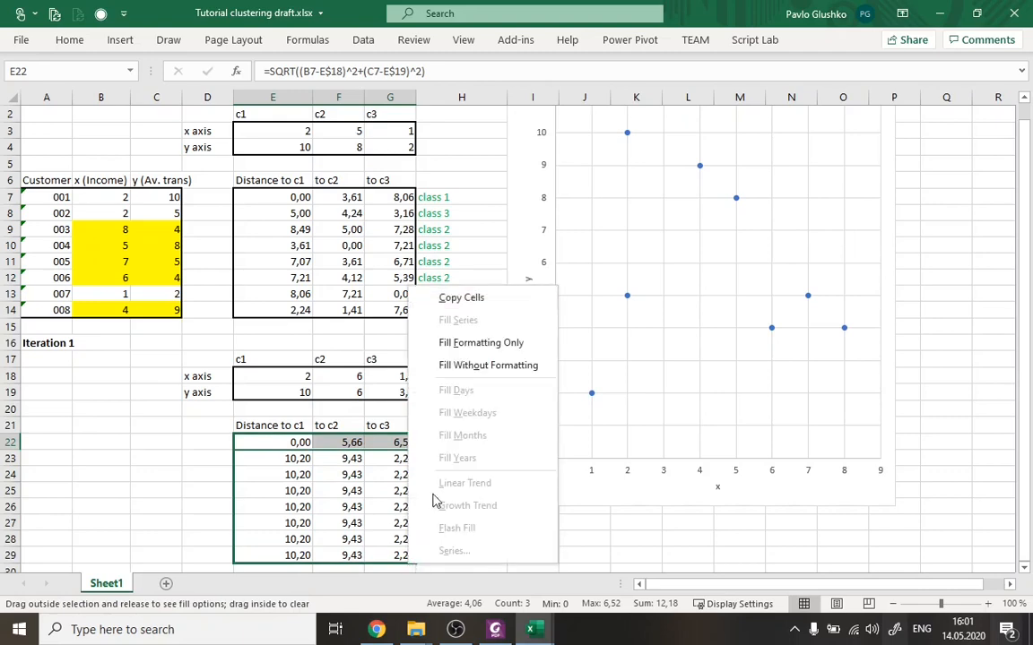
pyautogui.click(502, 366)
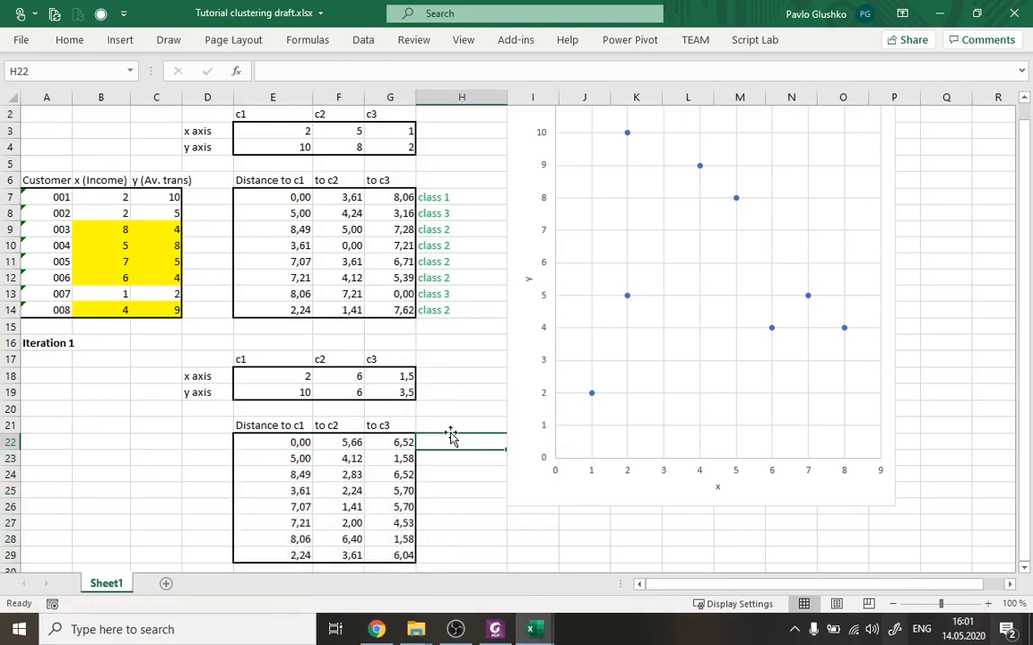
# Enter the Iteration 1 classes for customers 001 to 003 in H22:H24 as class 1, class 3 and class 2.
pyautogui.scroll(-1, 449, 433)
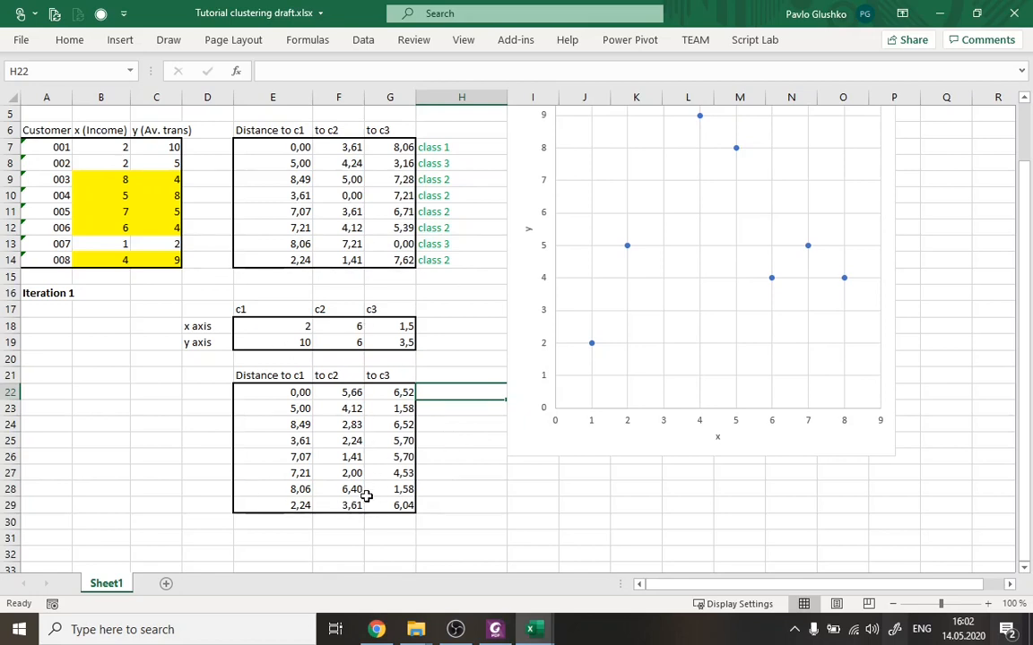
pyautogui.write('class 1')
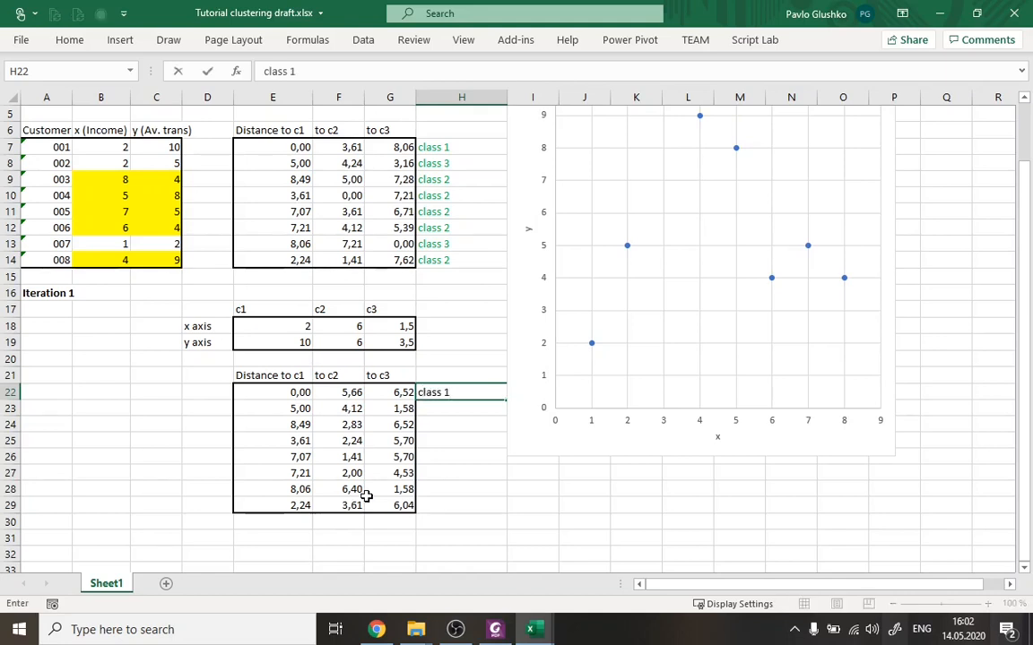
pyautogui.press('Return')
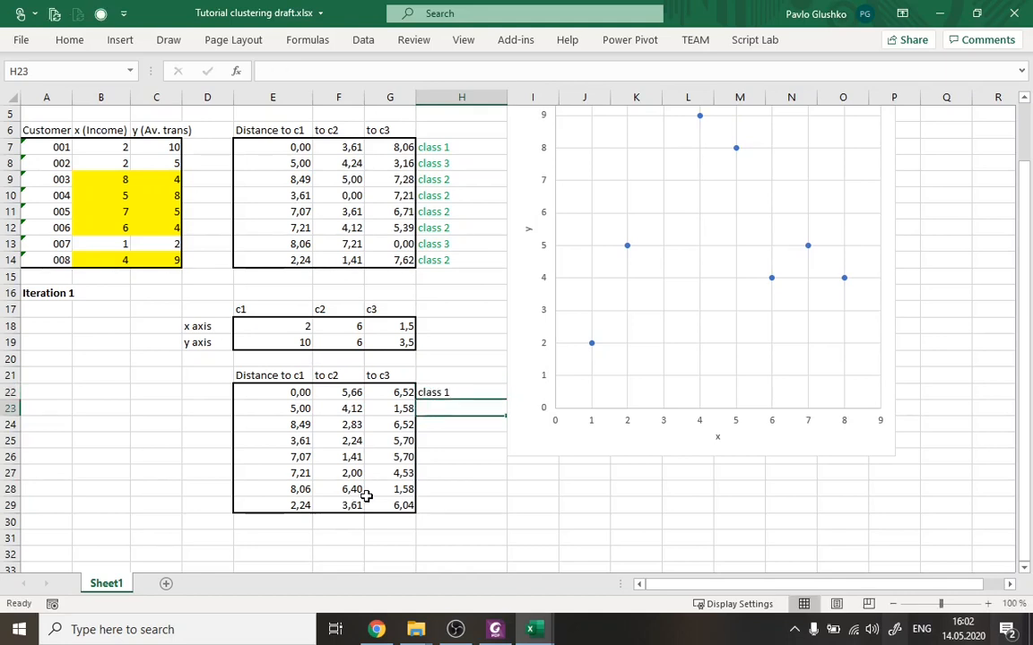
pyautogui.write('class 1')
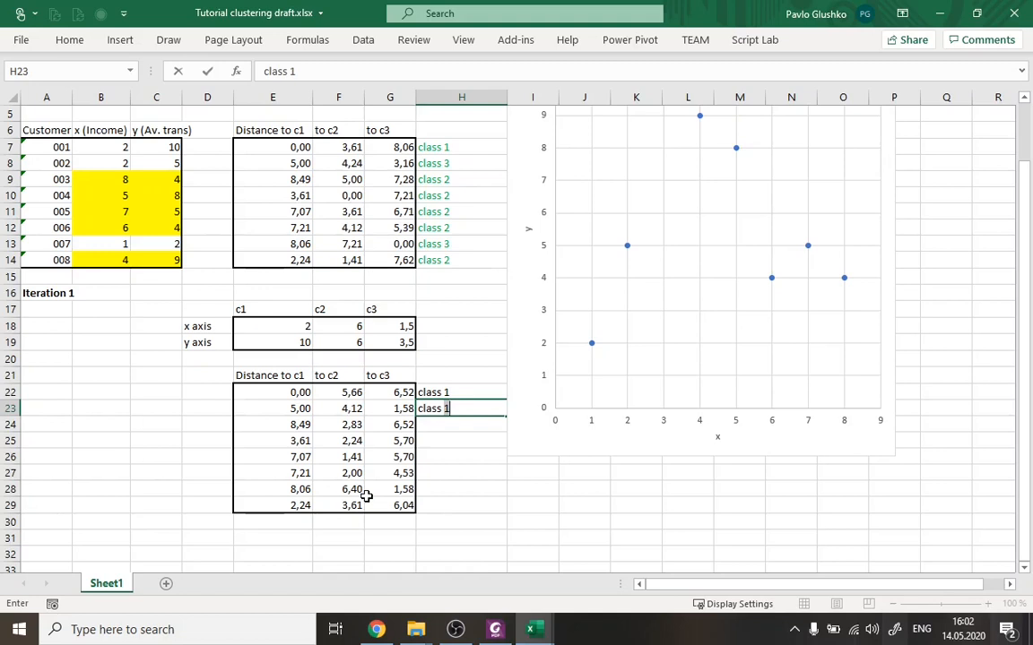
pyautogui.write('3')
pyautogui.press('Return')
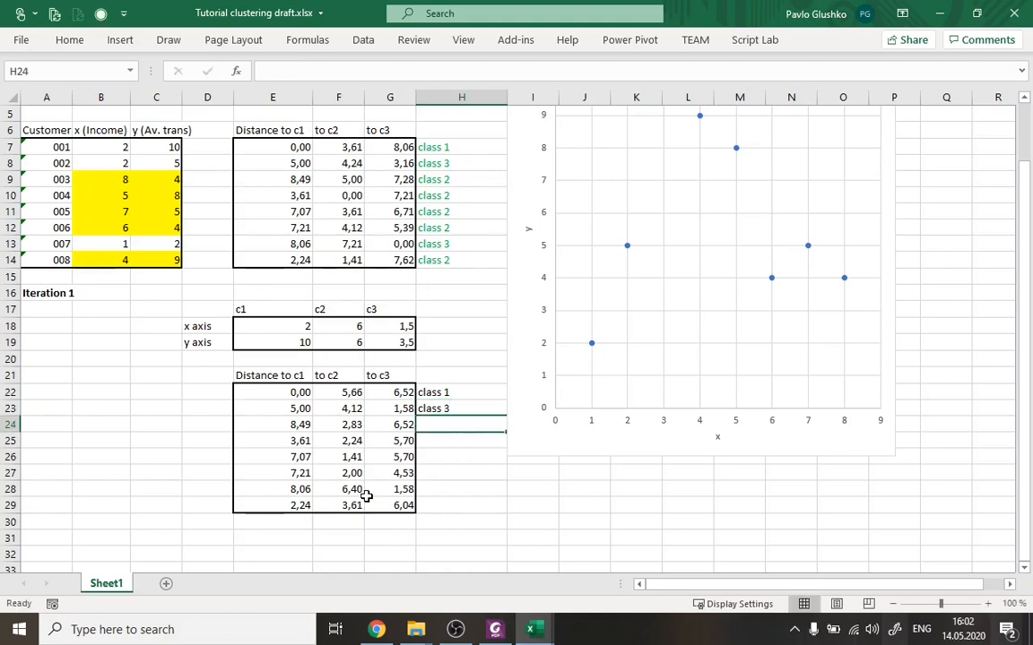
# Label customers 004 to 006 as class 2 in H25:H27, customer 007 as class 3 in H28, and customer 008 as class 1 in H29.
pyautogui.write('class 2')
pyautogui.press('Return')
pyautogui.write('class 2')
pyautogui.press('Return')
pyautogui.write('class')
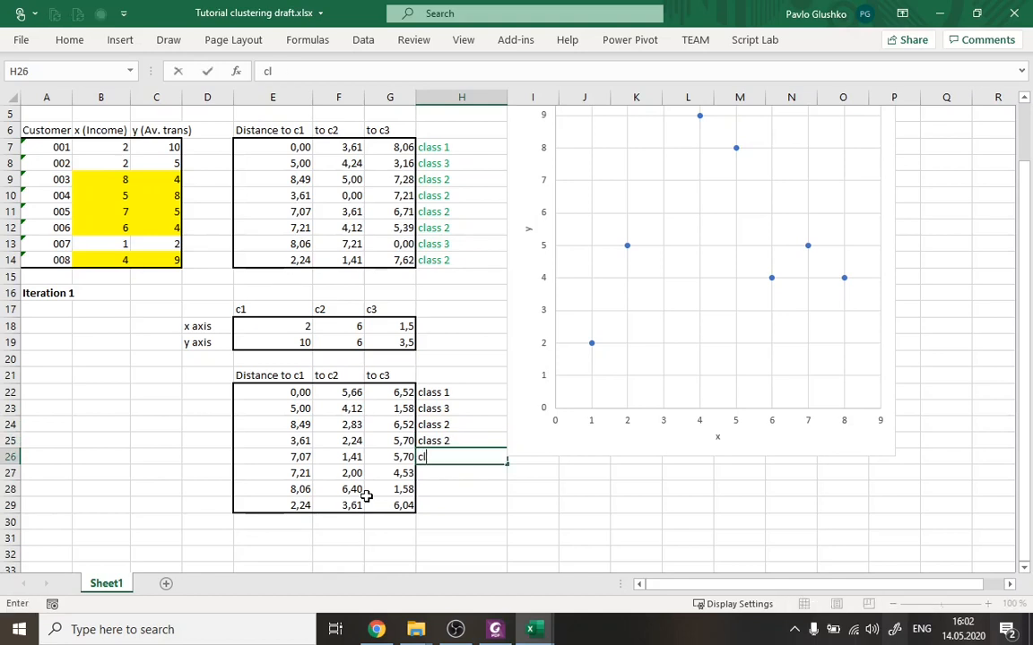
pyautogui.press('Return')
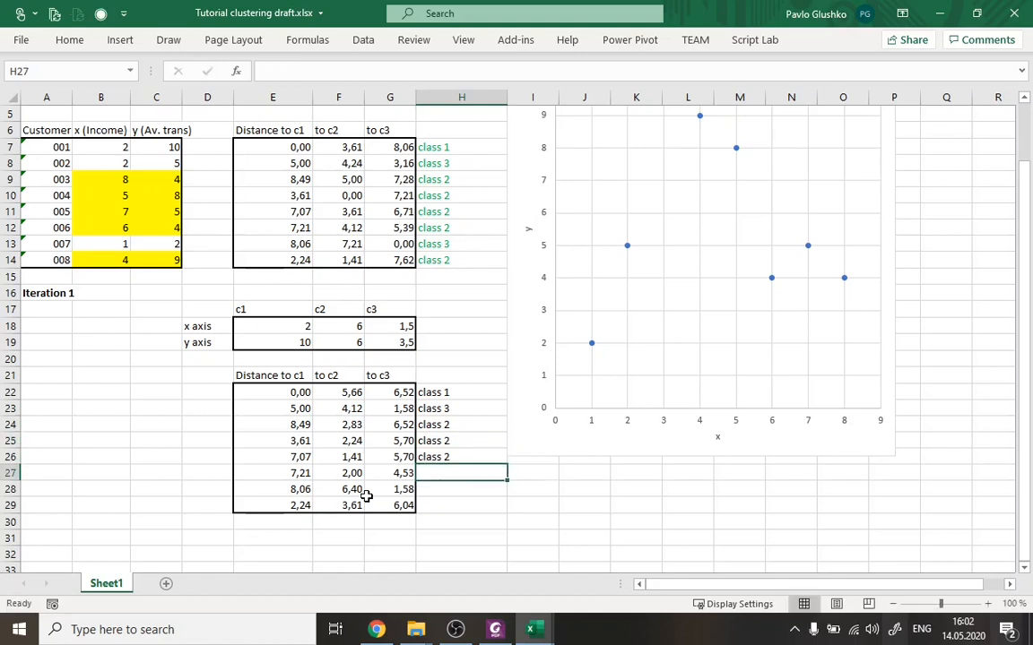
pyautogui.write('class 2')
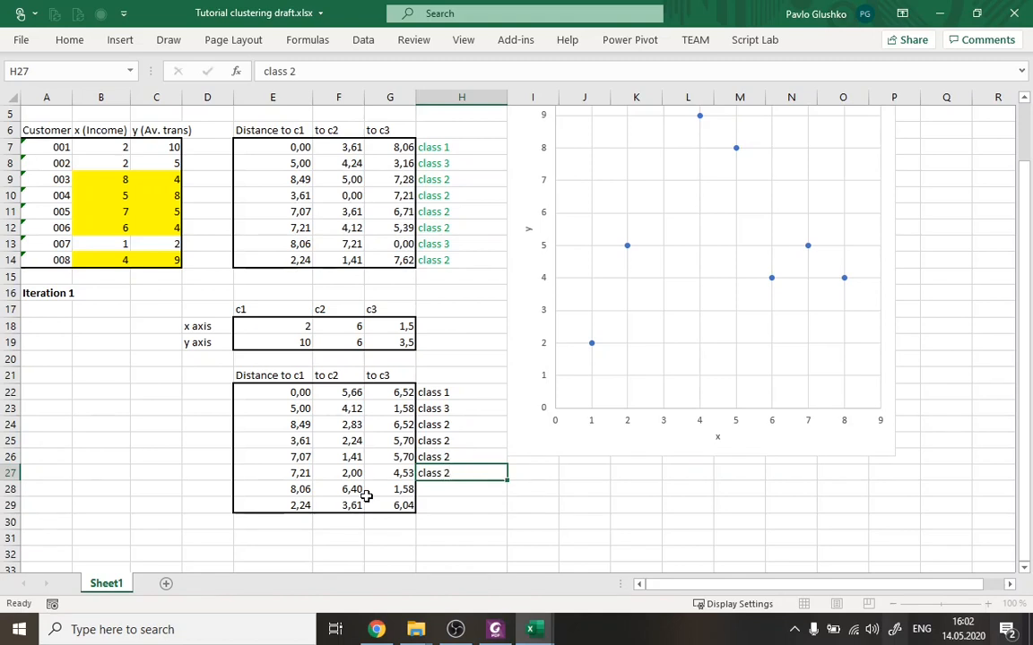
pyautogui.press('Return')
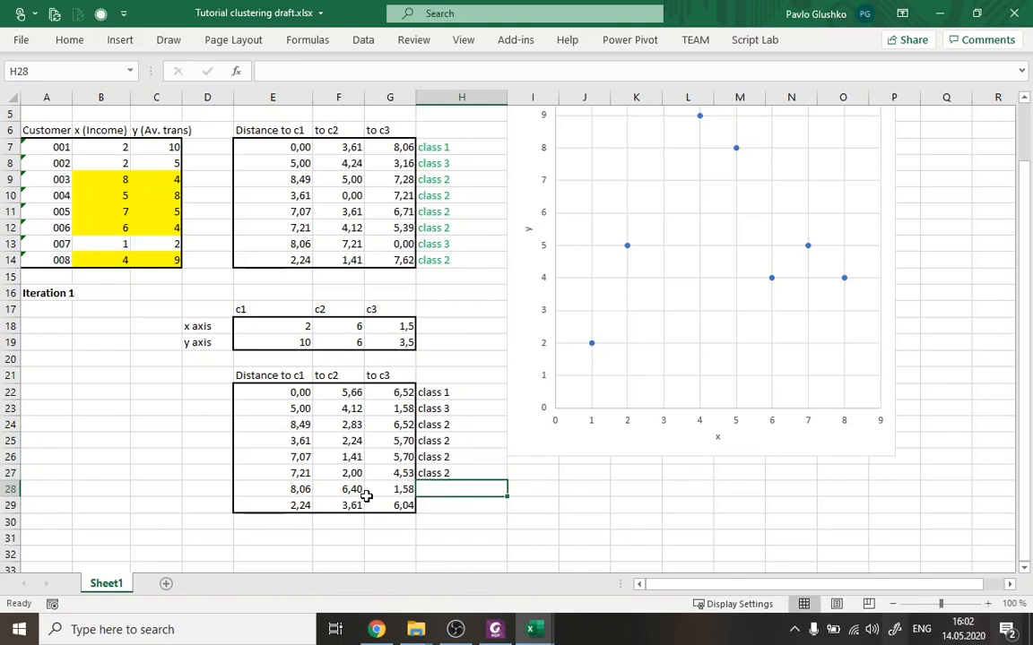
pyautogui.write('clas')
pyautogui.press('Return')
pyautogui.write('clas')
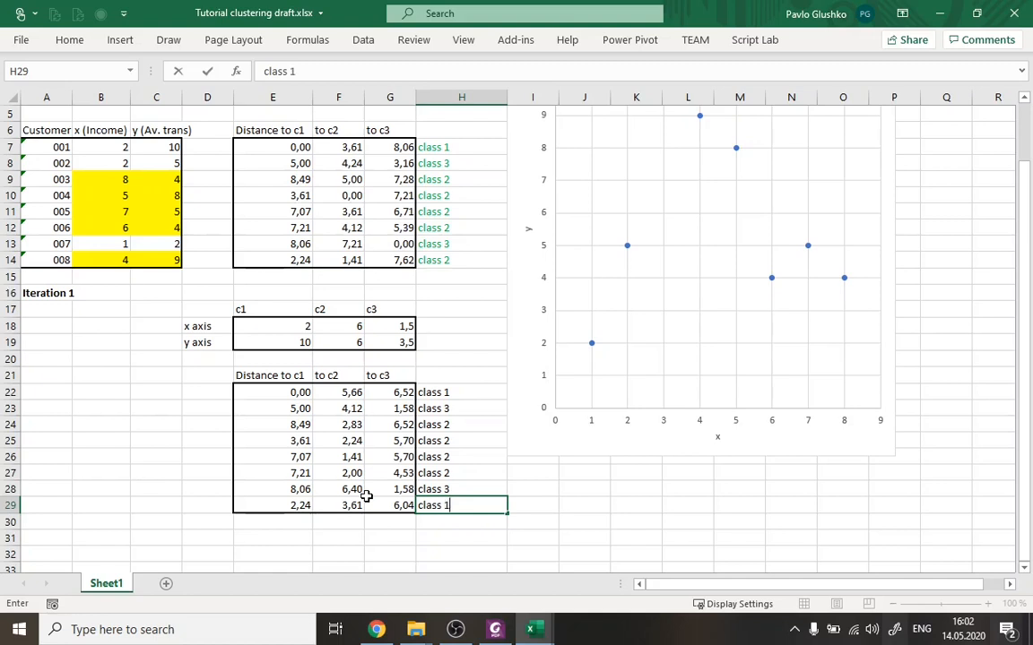
pyautogui.write('s 1')
pyautogui.press('Return')
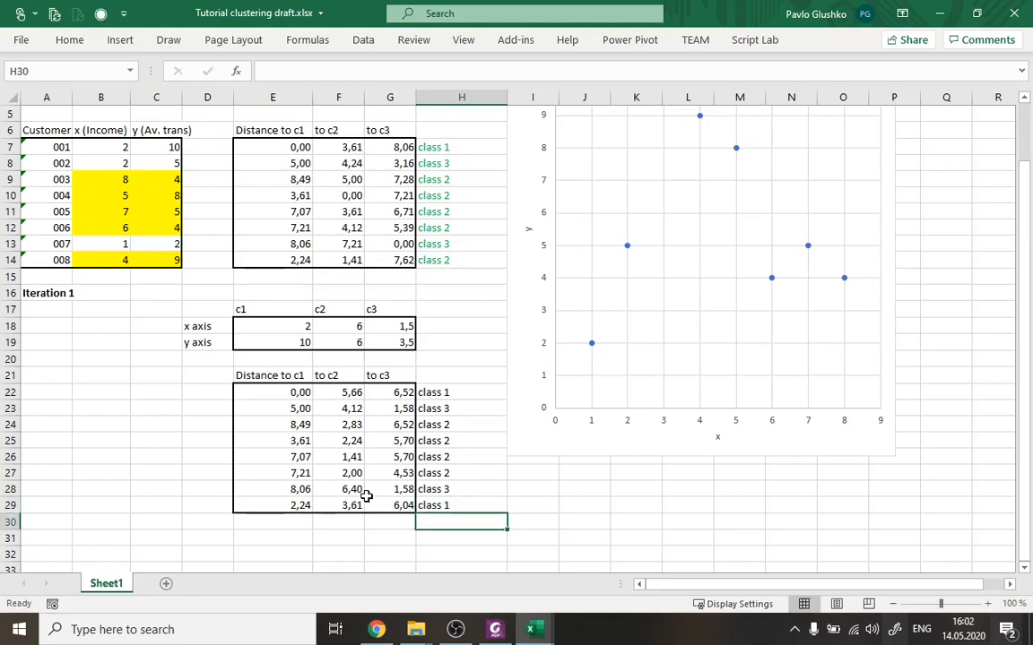
# Review customer 008's class, coordinates and three Iteration 1 distances against the centroid coordinates in E18:G19.
pyautogui.moveTo(457, 395); pyautogui.dragTo(459, 505)
pyautogui.click(459, 505)
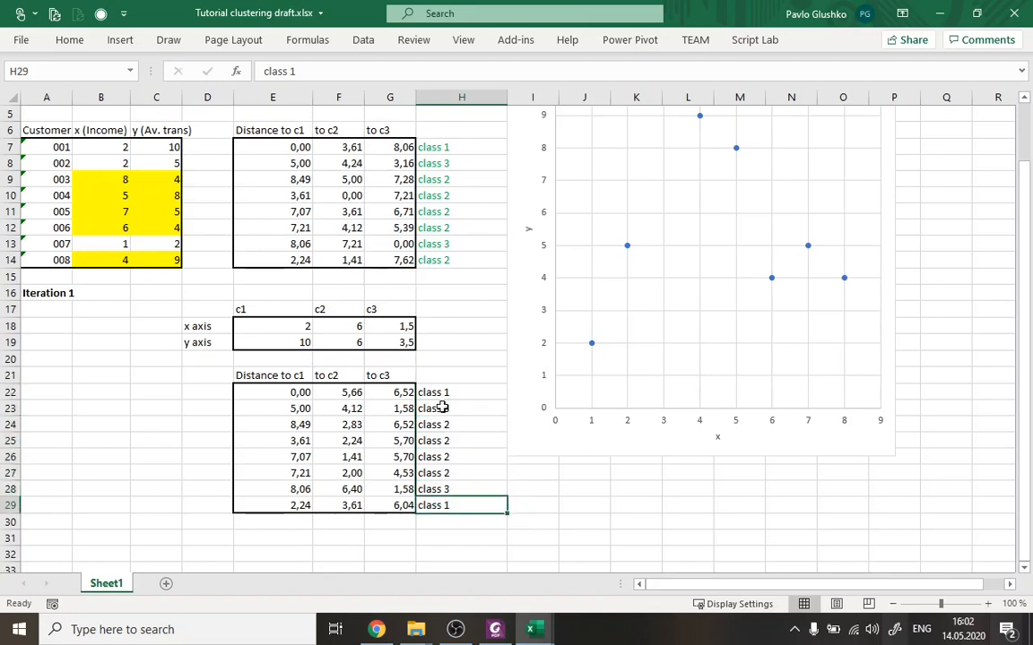
pyautogui.moveTo(36, 259); pyautogui.dragTo(156, 258)
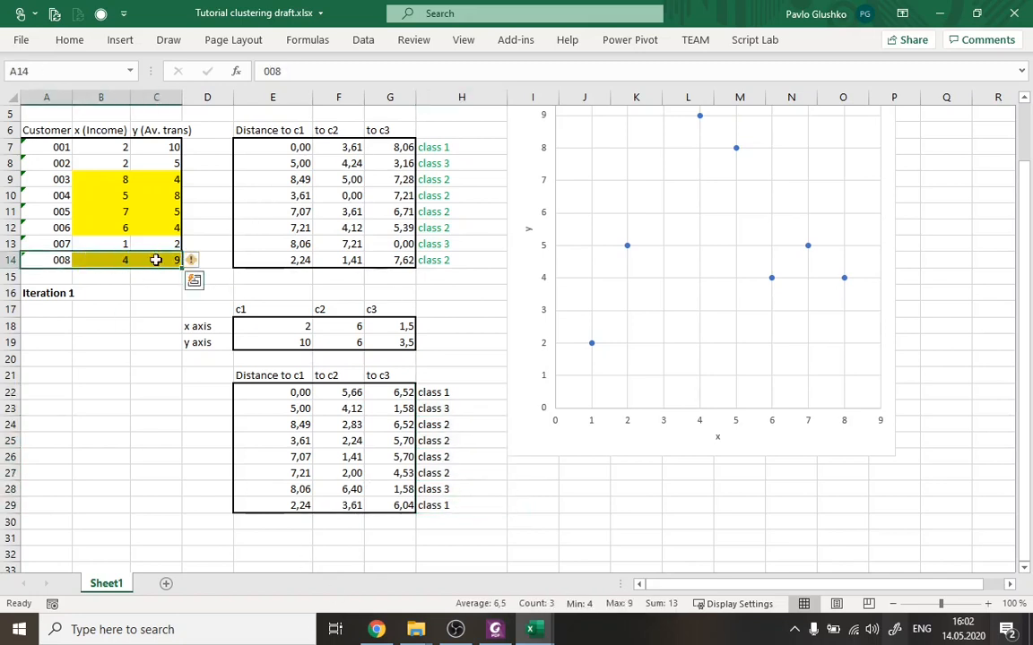
pyautogui.moveTo(272, 506); pyautogui.dragTo(402, 506)
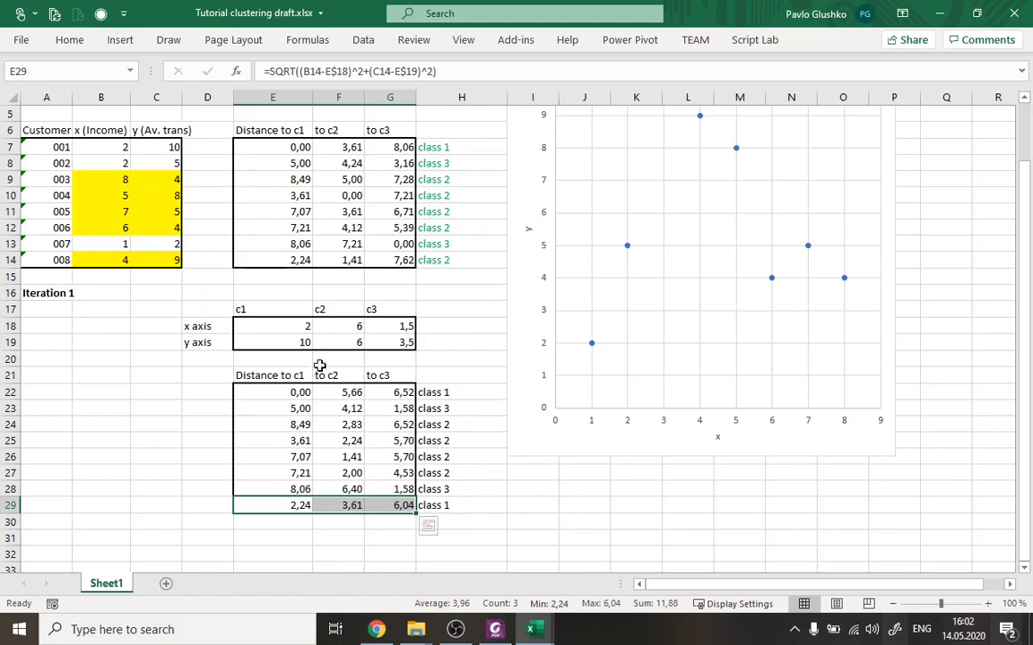
pyautogui.moveTo(274, 325); pyautogui.dragTo(403, 343)
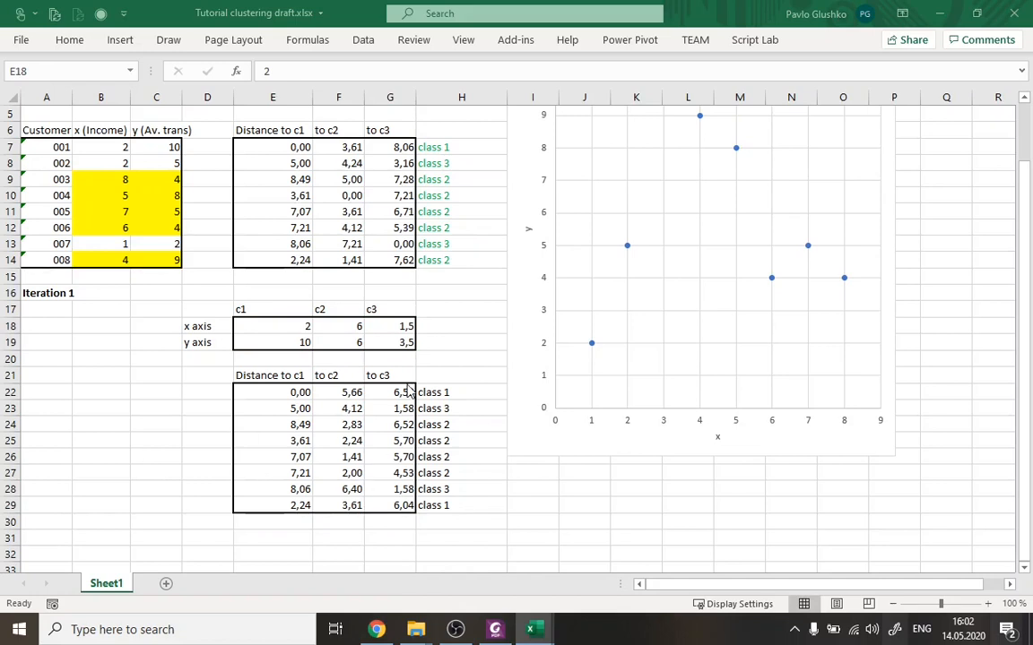
# Add the bold heading "Iteration 2" in A31, below the Iteration 1 distance table.
pyautogui.scroll(-3, 457, 357)
pyautogui.scroll(1, 456, 357)
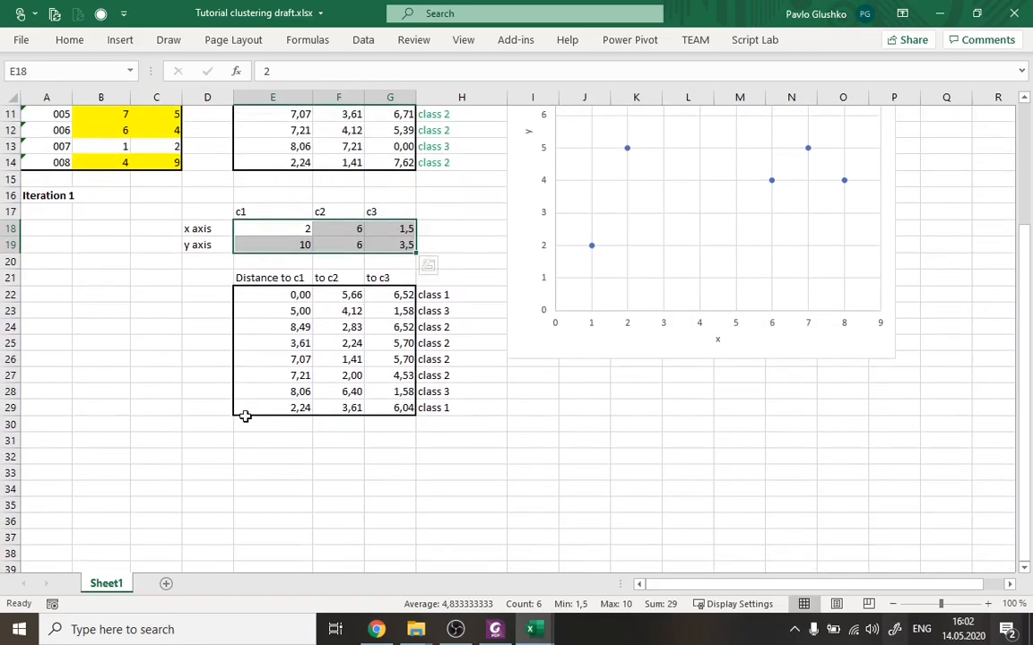
pyautogui.click(46, 439)
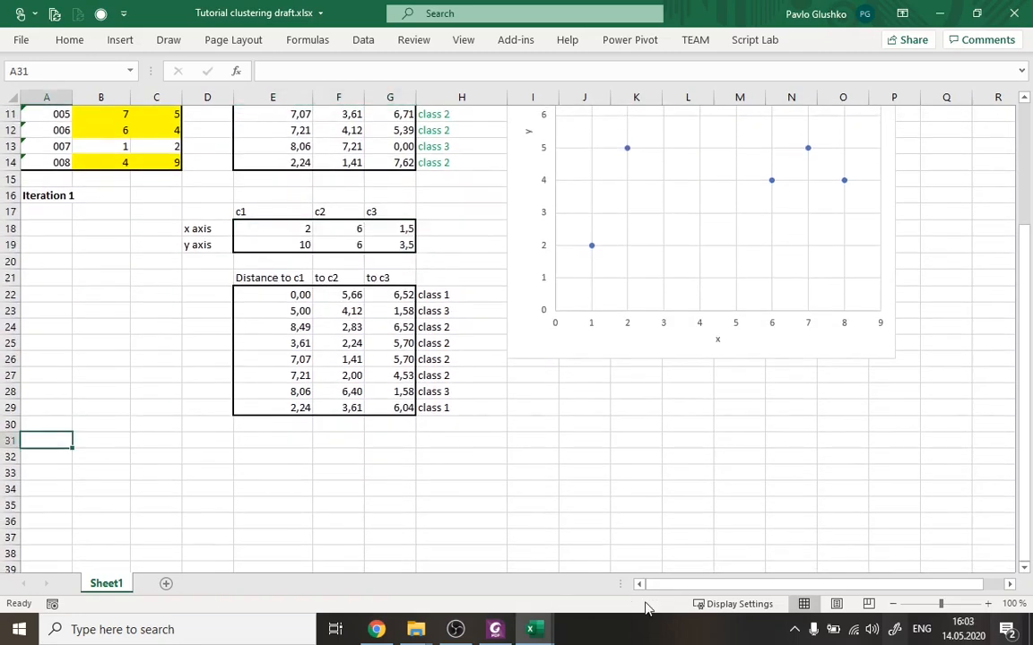
pyautogui.write('Iteration 2')
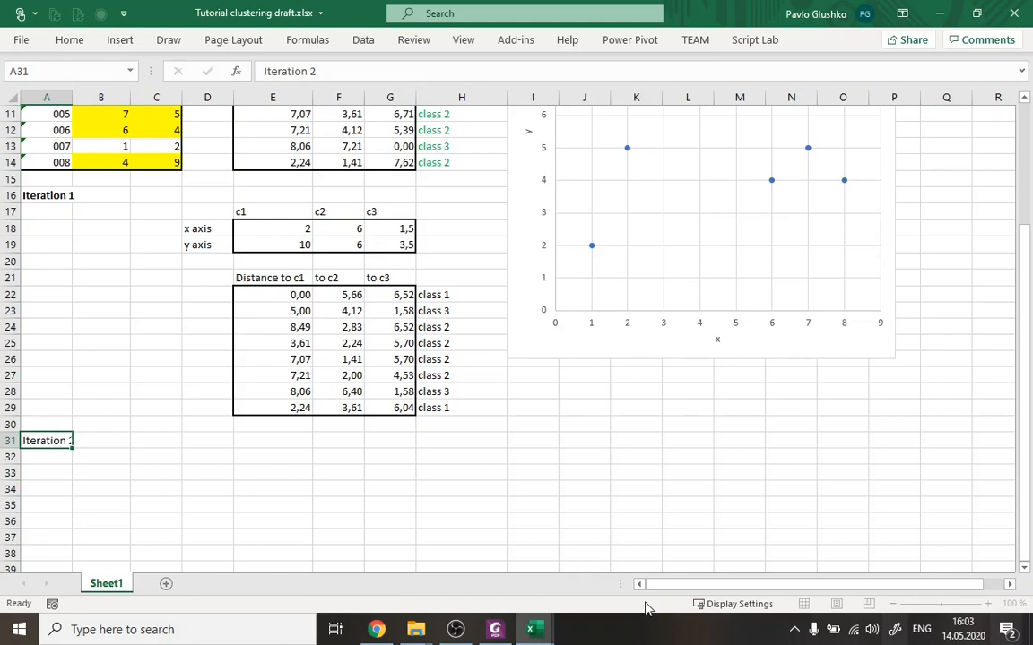
pyautogui.hotkey('ctrl', 'Return')
pyautogui.hotkey('ctrl', 'b')
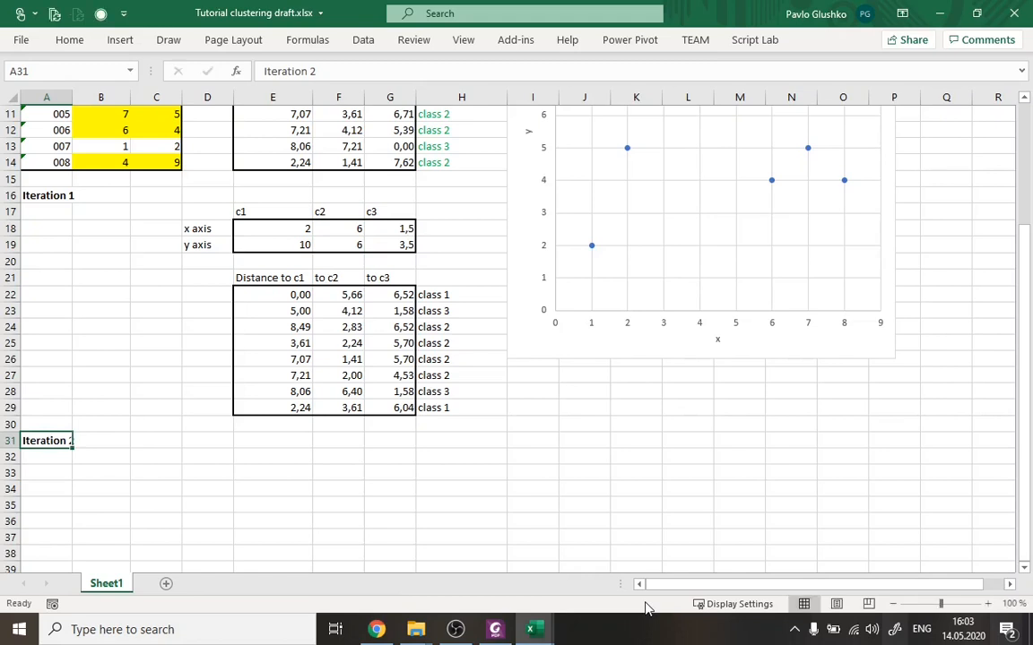
# Copy Iteration 1's centroid table D17:G19 to D32 and clear the pasted coordinates in E33:G34.
pyautogui.moveTo(199, 212); pyautogui.dragTo(395, 254)
pyautogui.moveTo(208, 207); pyautogui.dragTo(406, 245)
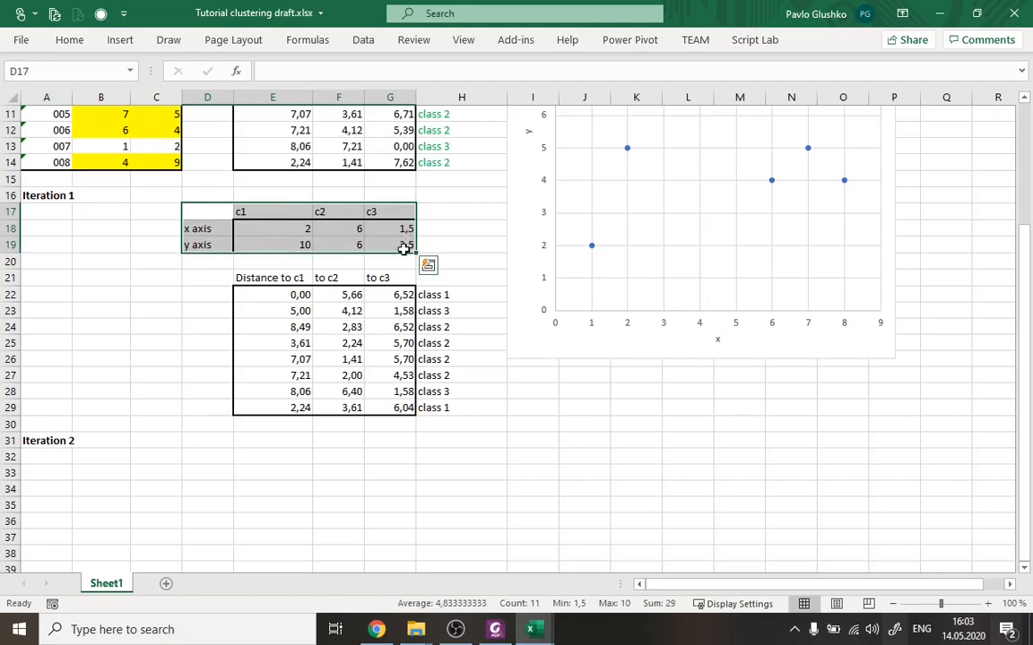
pyautogui.hotkey('ctrl', 'c')
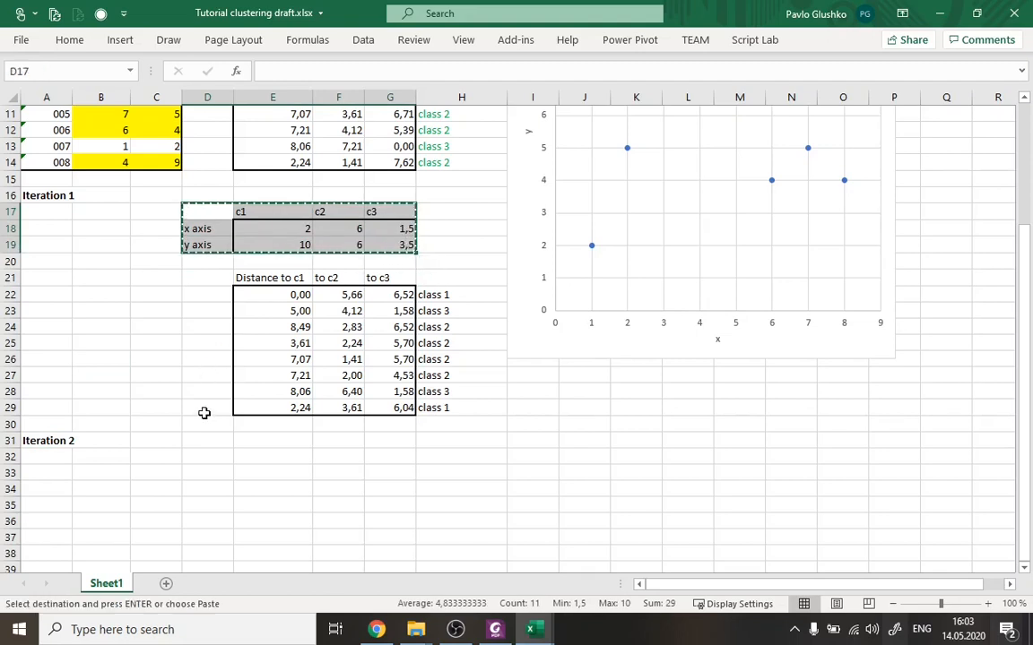
pyautogui.click(221, 458)
pyautogui.hotkey('ctrl', 'v')
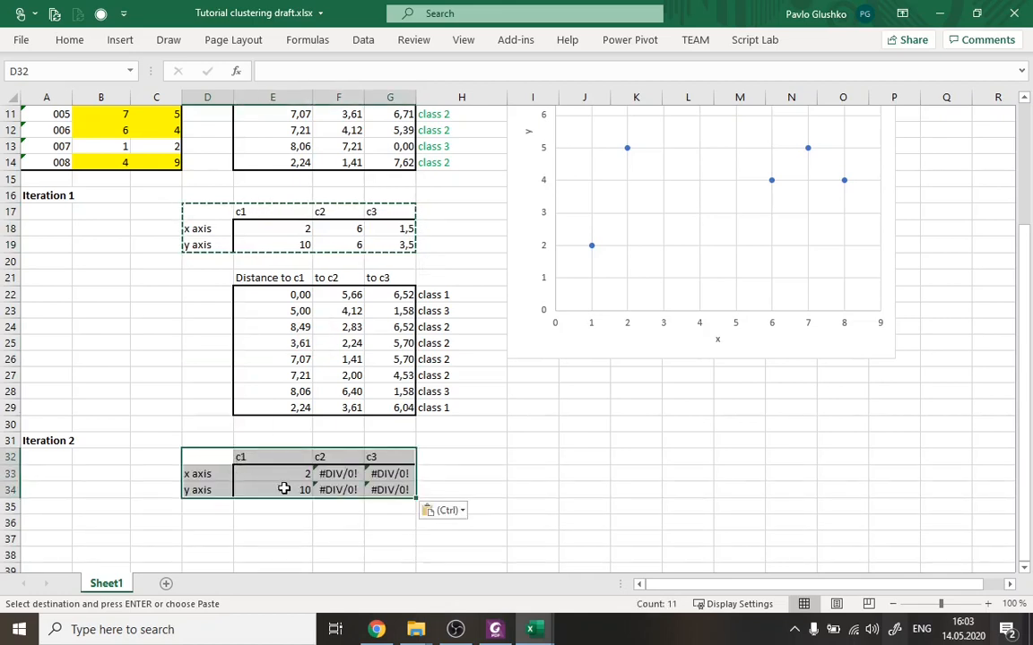
pyautogui.press('Escape')
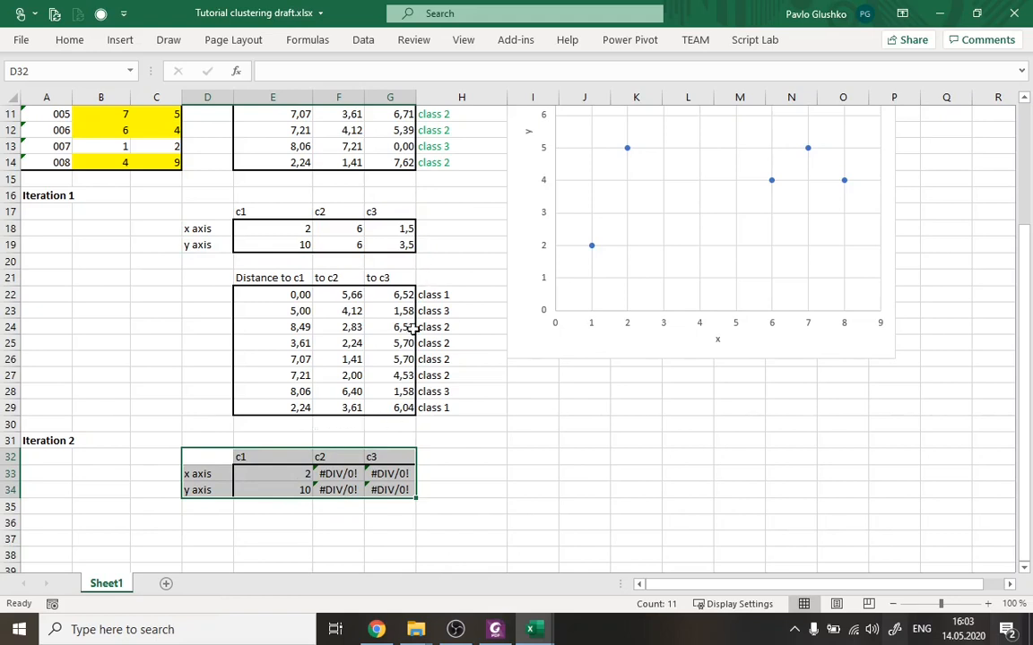
pyautogui.moveTo(305, 473); pyautogui.dragTo(390, 489)
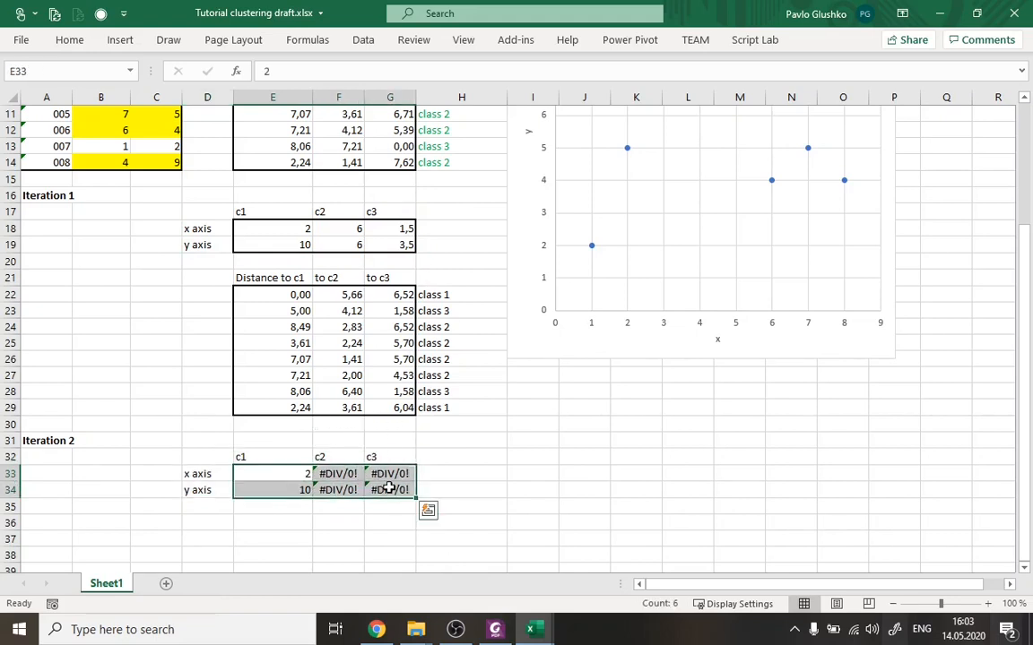
pyautogui.press('Delete')
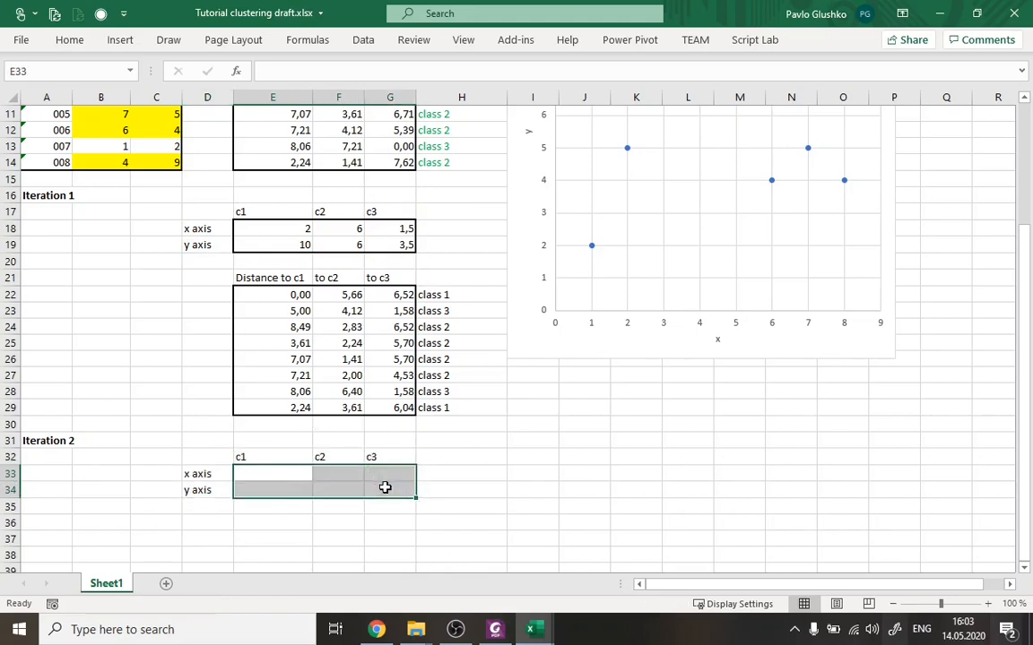
# Remove the yellow fill from the customers' x and y values in B7:C14.
pyautogui.click(285, 476)
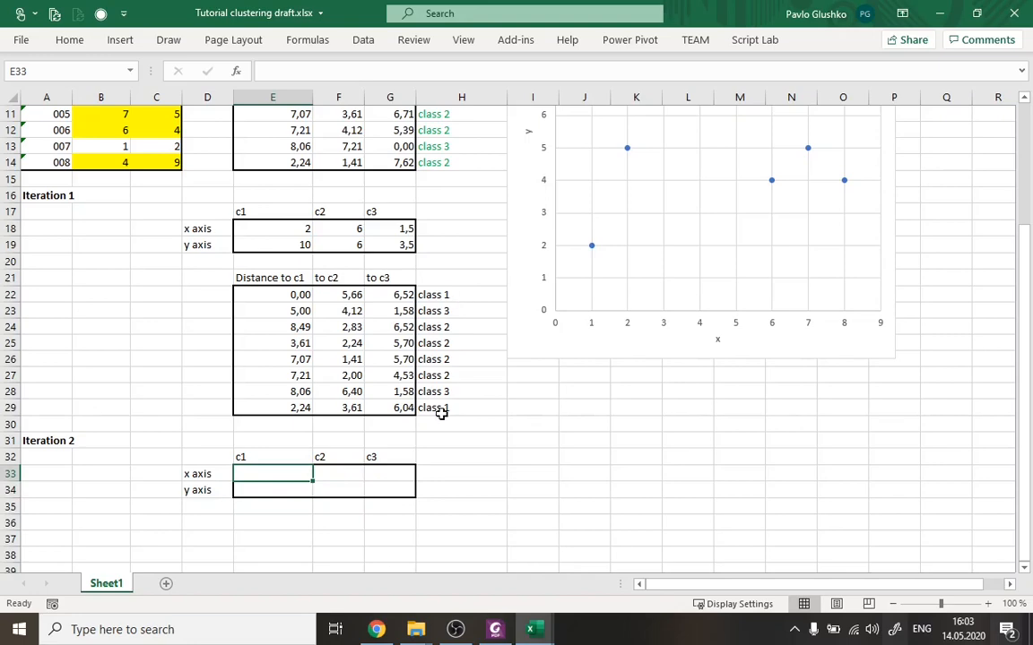
pyautogui.scroll(4, 364, 269)
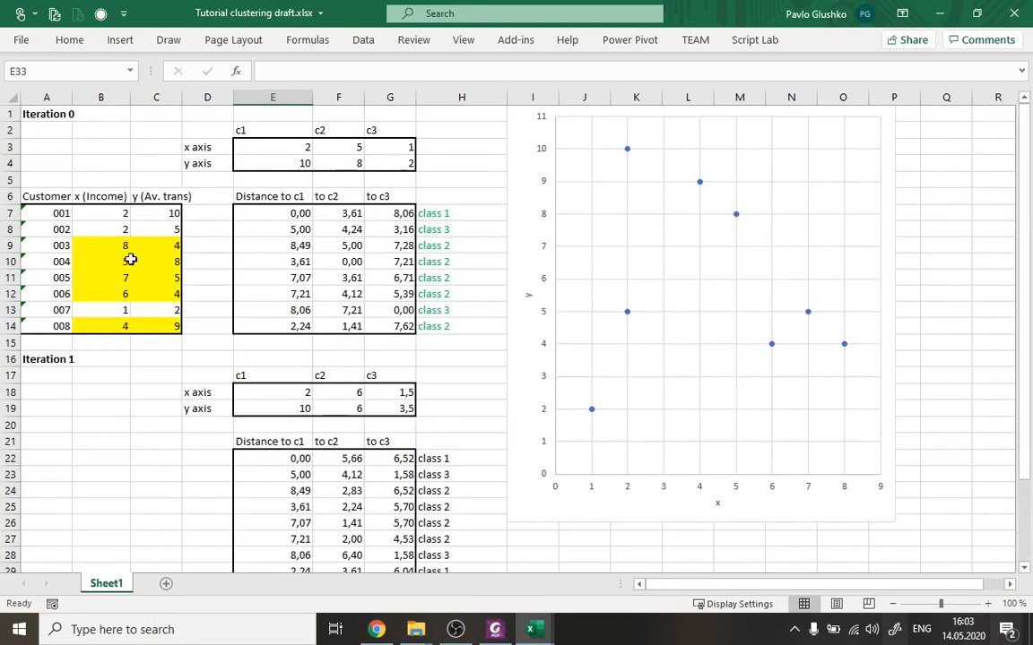
pyautogui.moveTo(103, 213); pyautogui.dragTo(160, 334)
pyautogui.click(69, 39)
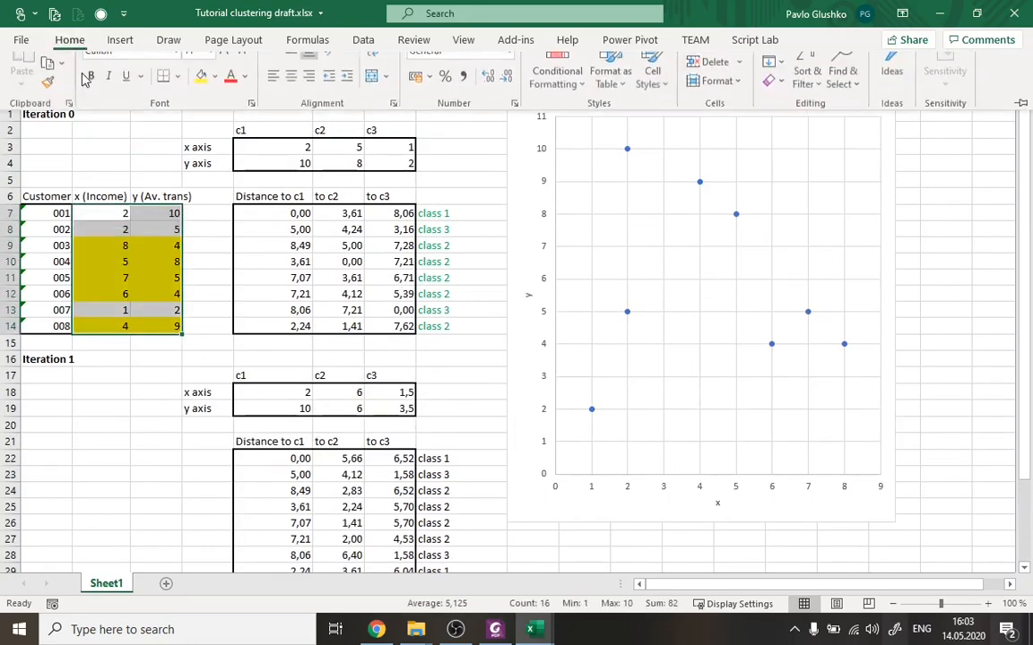
pyautogui.click(215, 99)
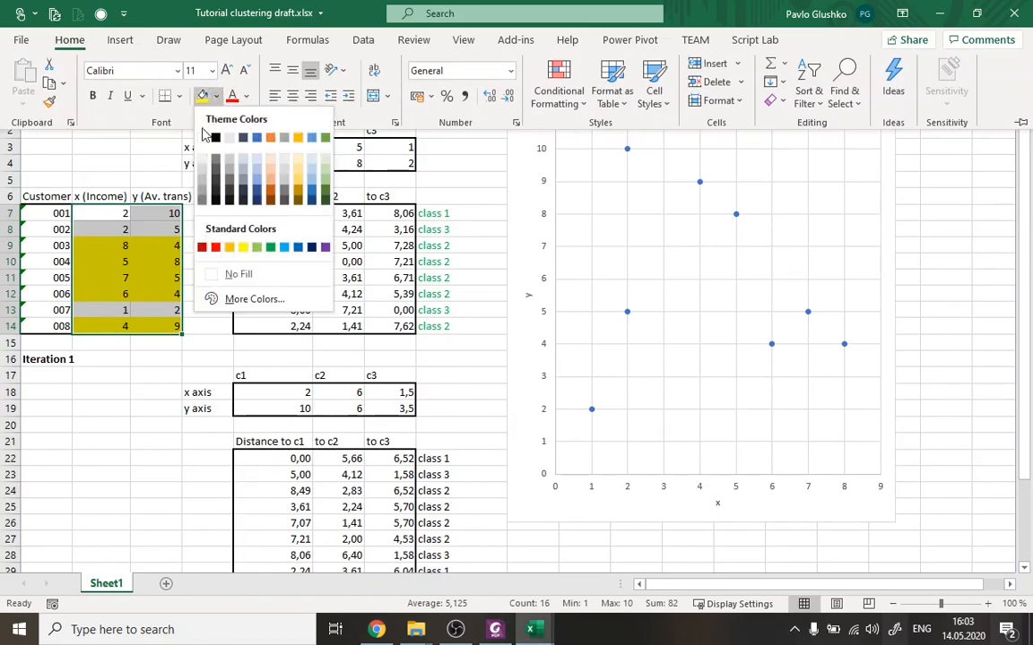
pyautogui.click(235, 276)
pyautogui.scroll(-4, 197, 284)
pyautogui.scroll(1, 198, 284)
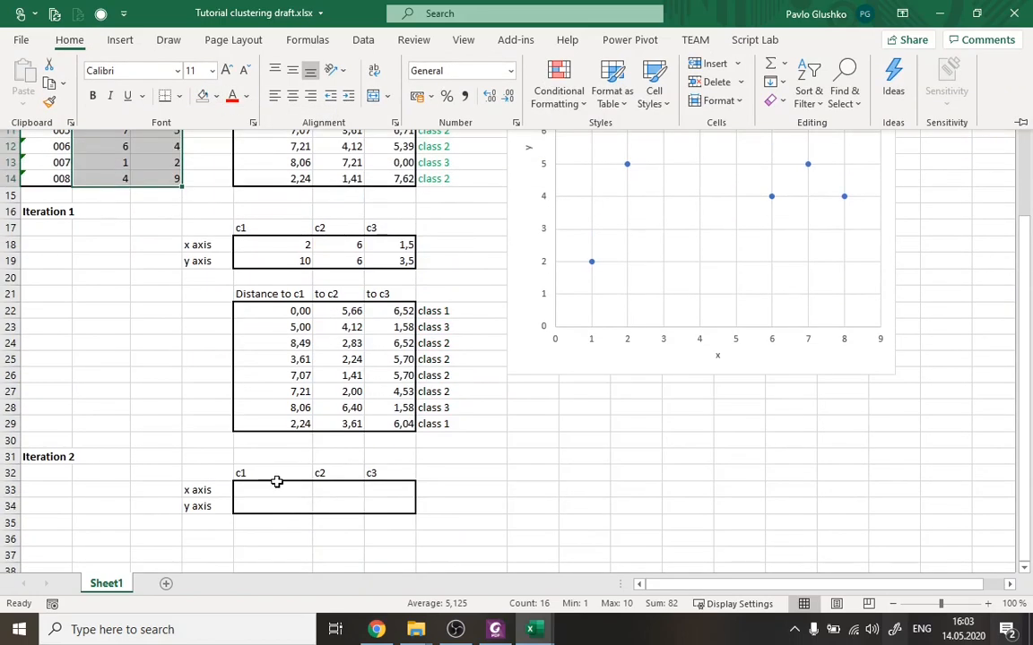
# Calculate c1's Iteration 2 x coordinate in E33 with =AVERAGE(B7;B14), using customers 001 and 008.
pyautogui.click(279, 491)
pyautogui.write('=A')
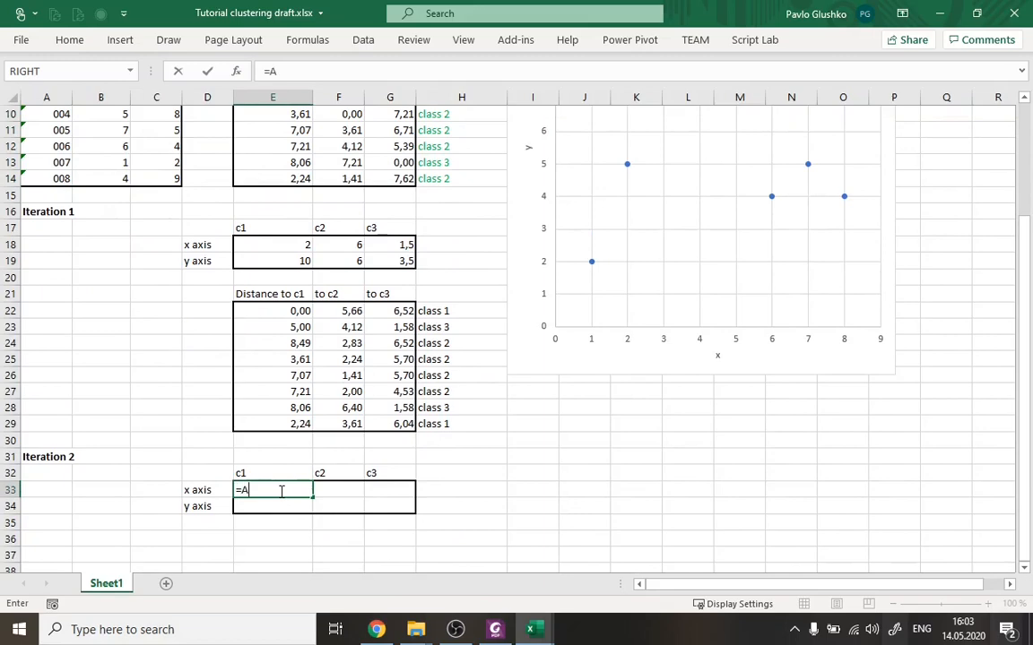
pyautogui.write('VERAGE(')
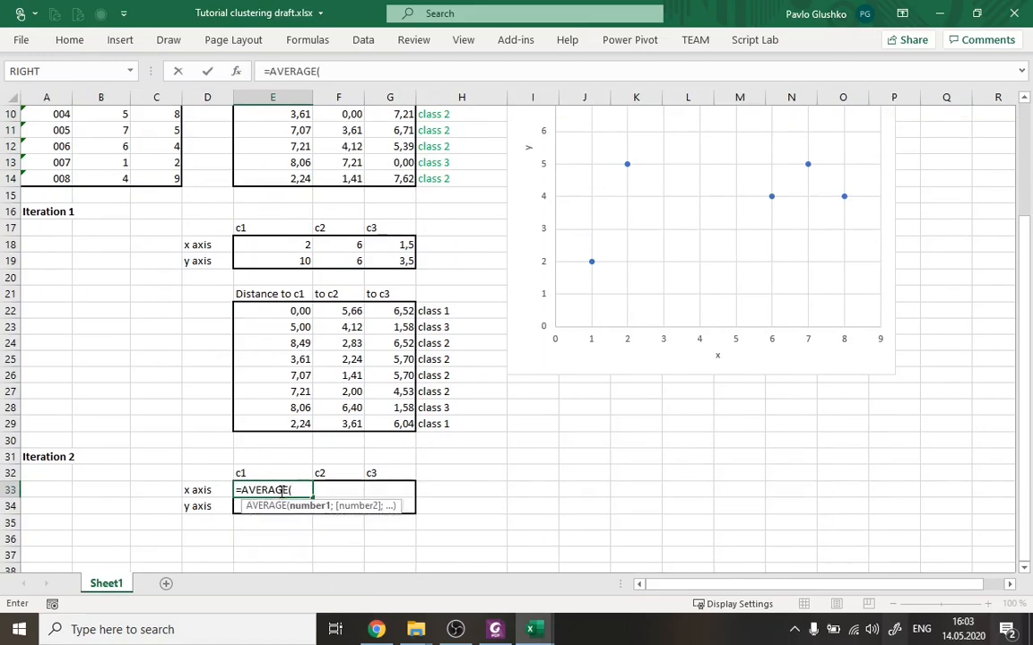
pyautogui.scroll(3, 75, 270)
pyautogui.click(106, 213)
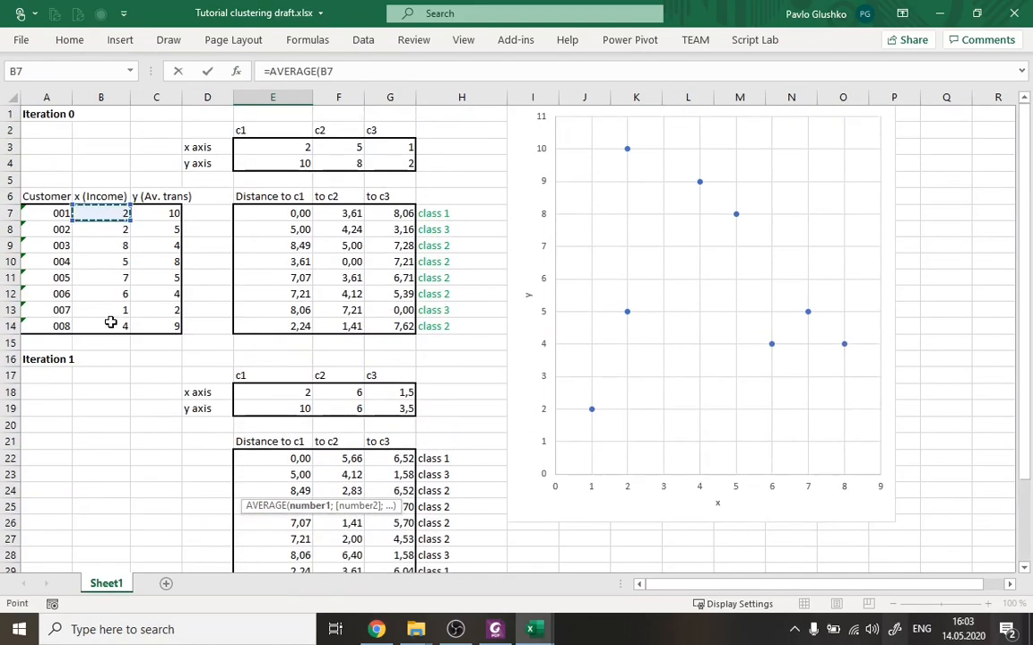
pyautogui.keyDown('ctrl'); pyautogui.click(108, 325); pyautogui.keyUp('ctrl')
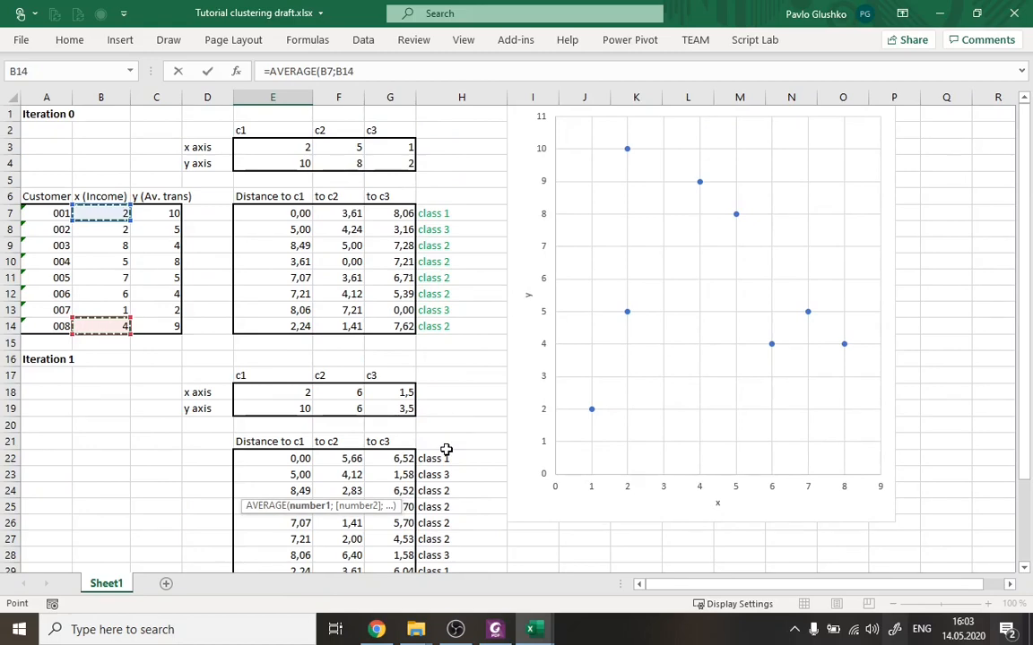
pyautogui.write(')')
pyautogui.press('Return')
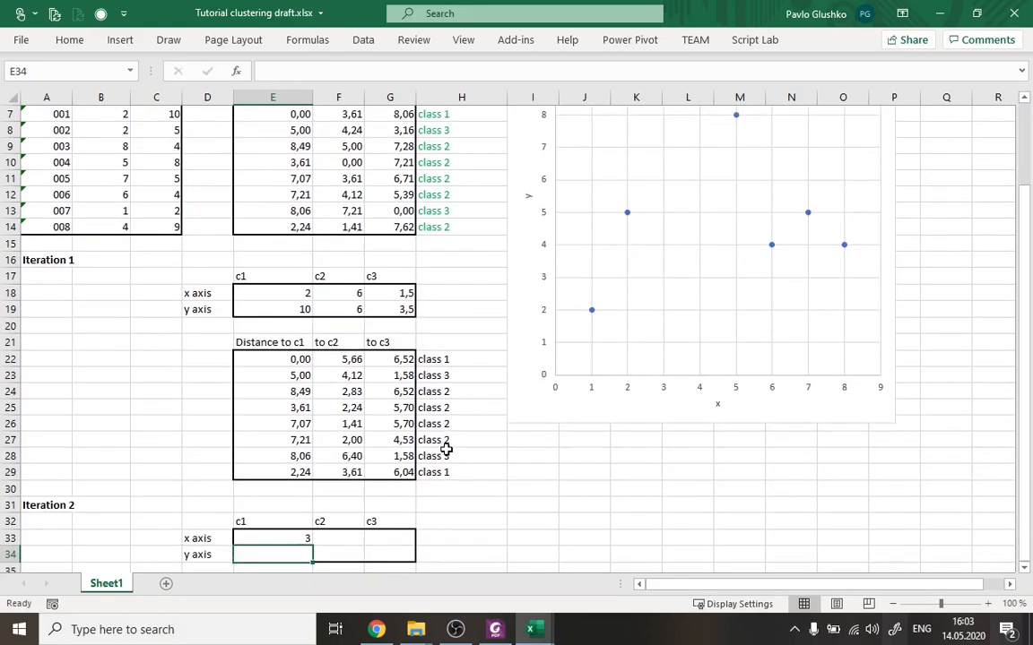
# Calculate c1's Iteration 2 y coordinate in E34 with =AVERAGE(C7;C14), using customers 001 and 008.
pyautogui.write('=AVERAGE')
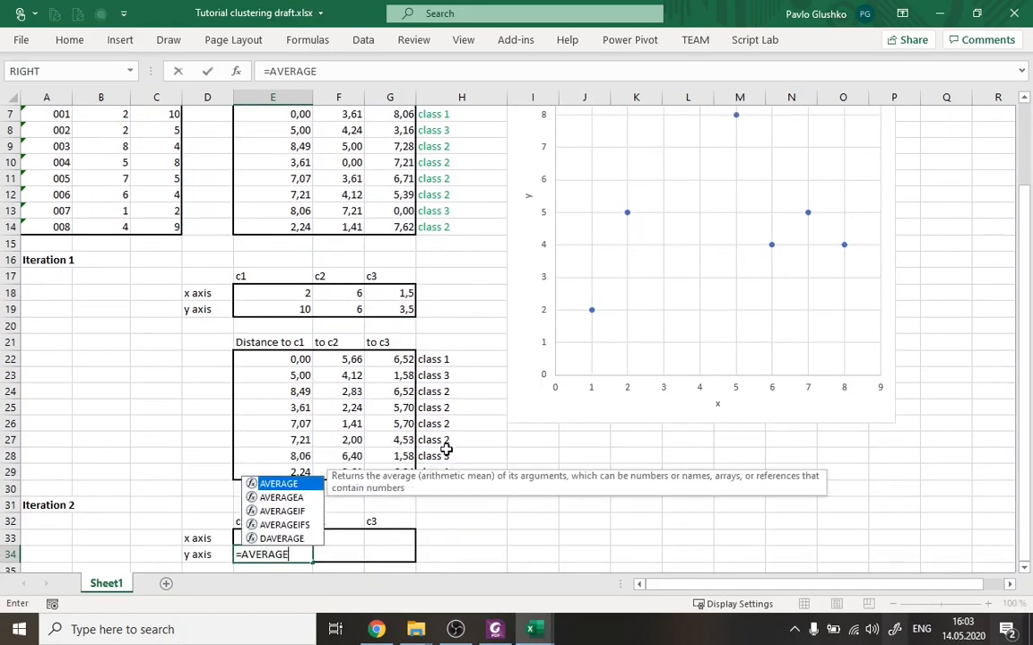
pyautogui.write('(')
pyautogui.scroll(2, 445, 448)
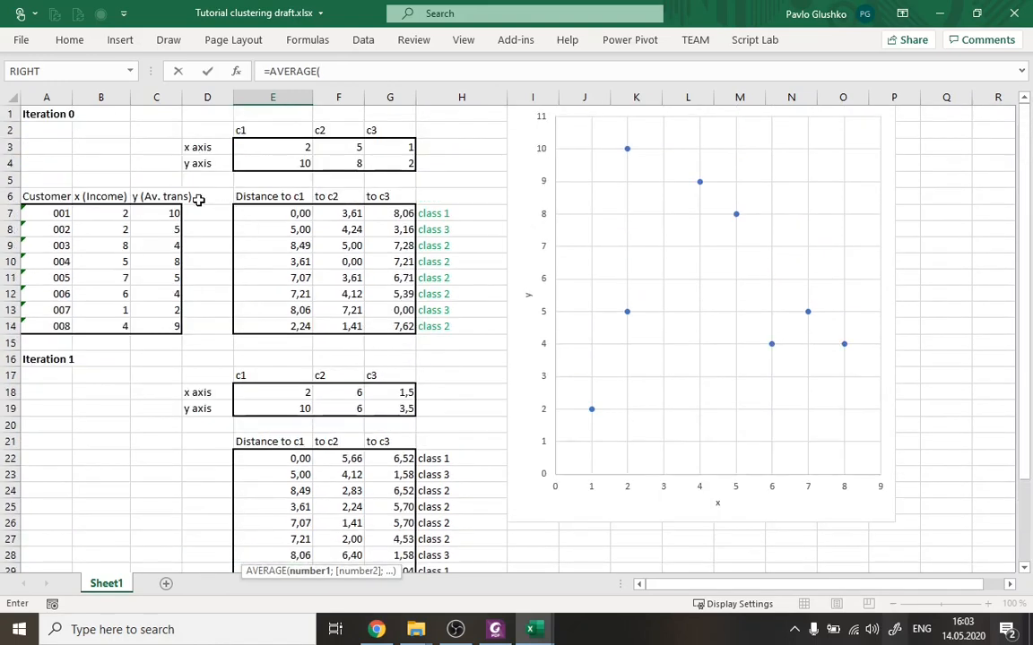
pyautogui.click(171, 215)
pyautogui.write(';')
pyautogui.click(157, 327)
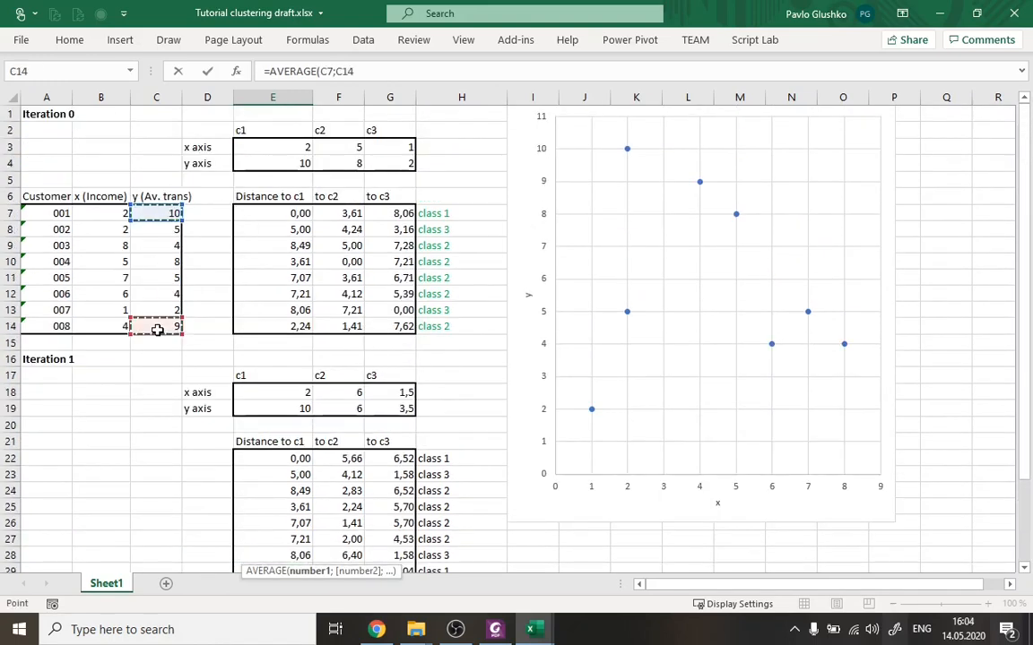
pyautogui.click(377, 74)
pyautogui.write(')')
pyautogui.press('Return')
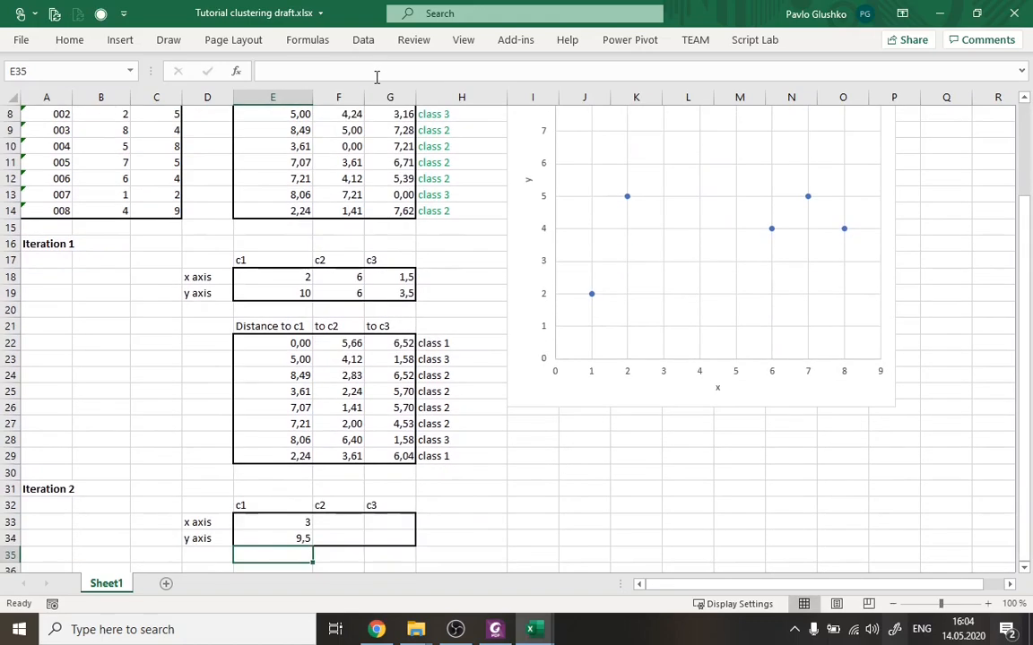
pyautogui.scroll(-1, 435, 361)
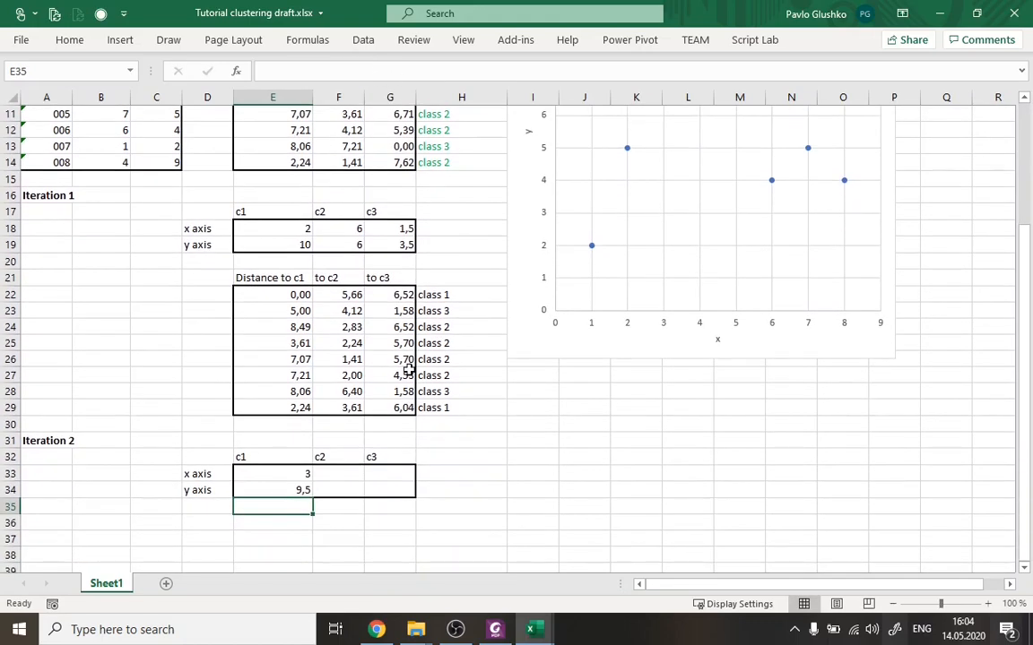
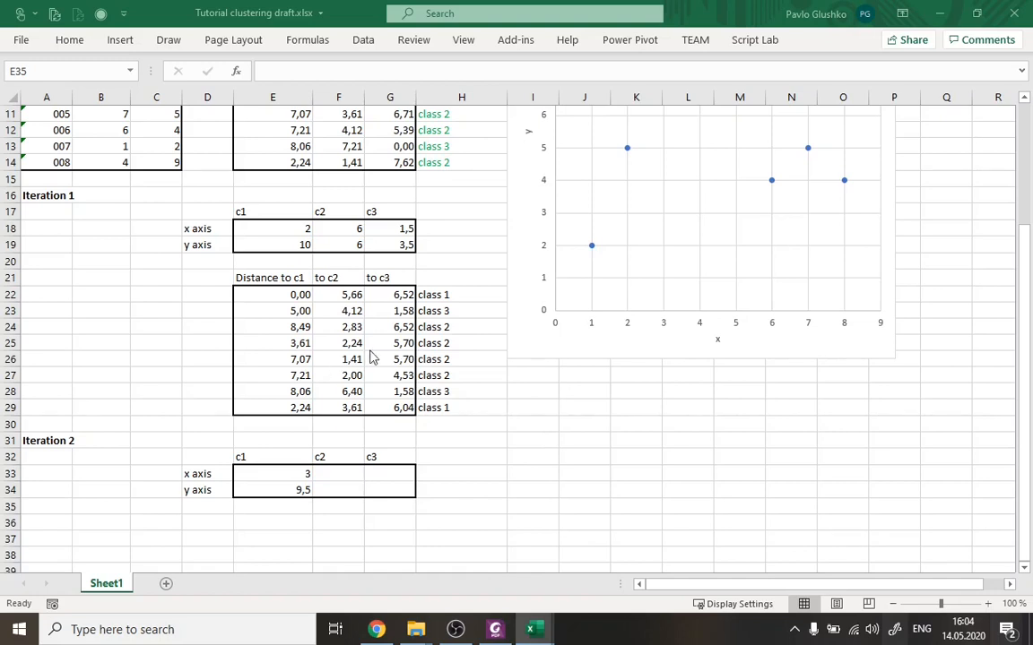
# Calculate c2's Iteration 2 x coordinate in F33 with =AVERAGE(B9:B12), using customers 003 to 006.
pyautogui.scroll(4, 447, 369)
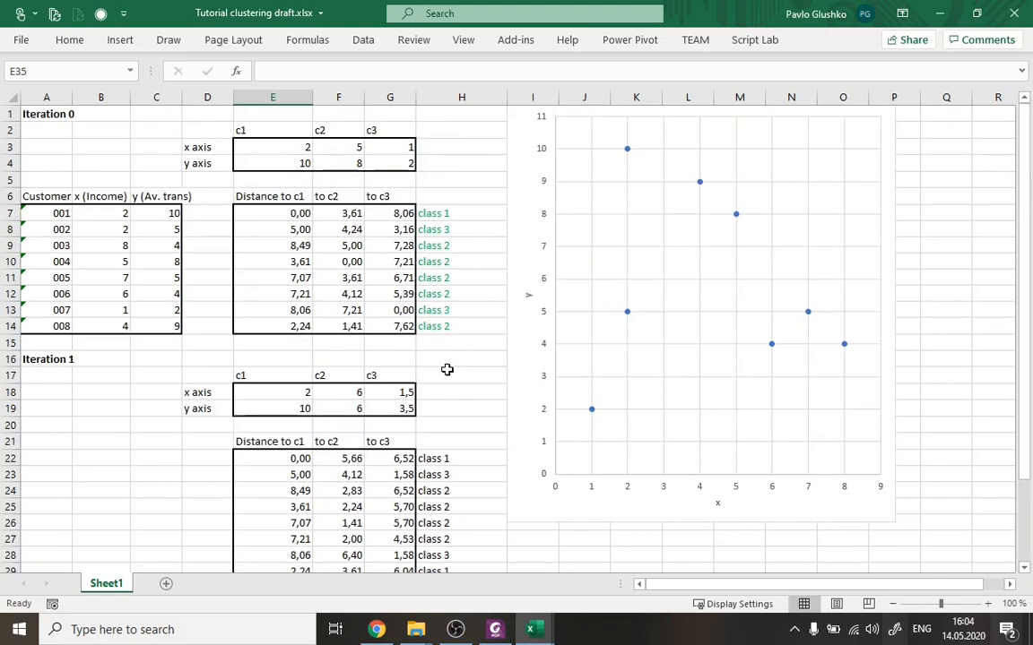
pyautogui.scroll(-2, 447, 370)
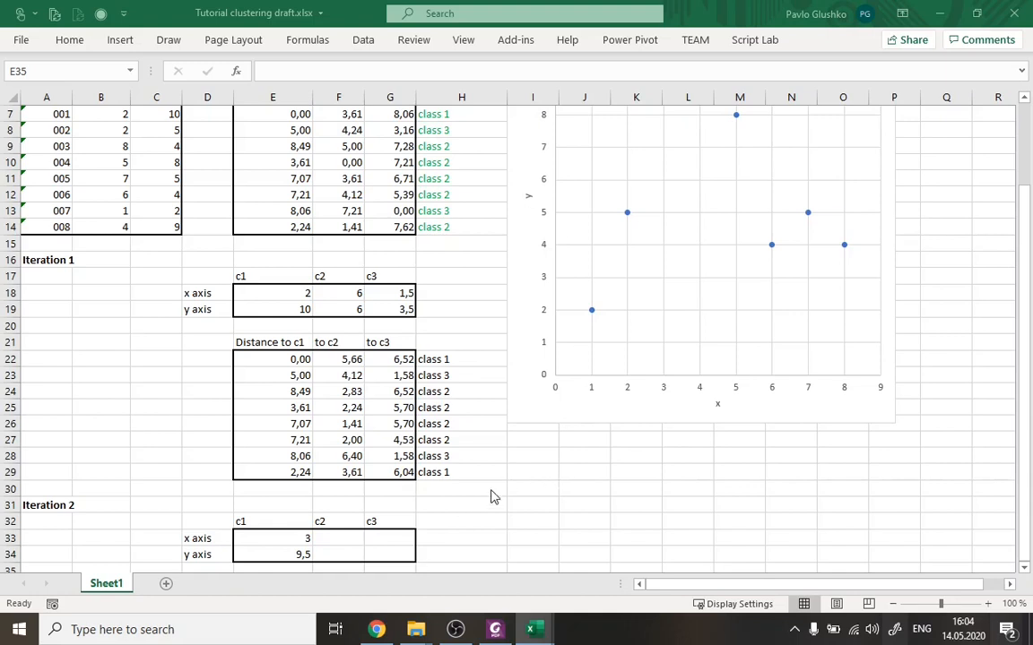
pyautogui.click(450, 484)
pyautogui.scroll(-1, 450, 487)
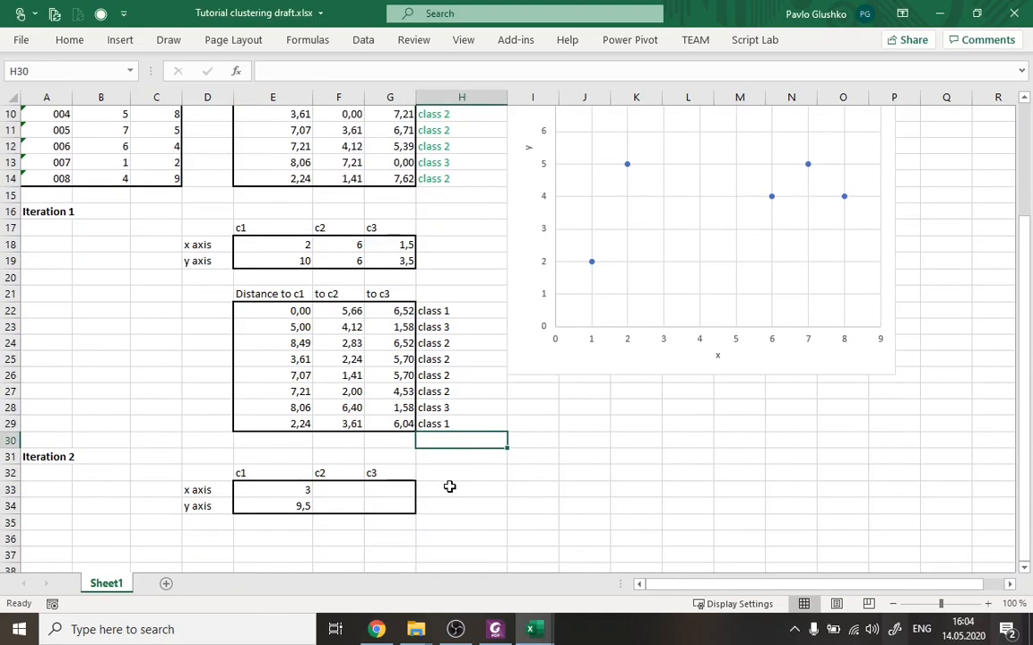
pyautogui.click(339, 489)
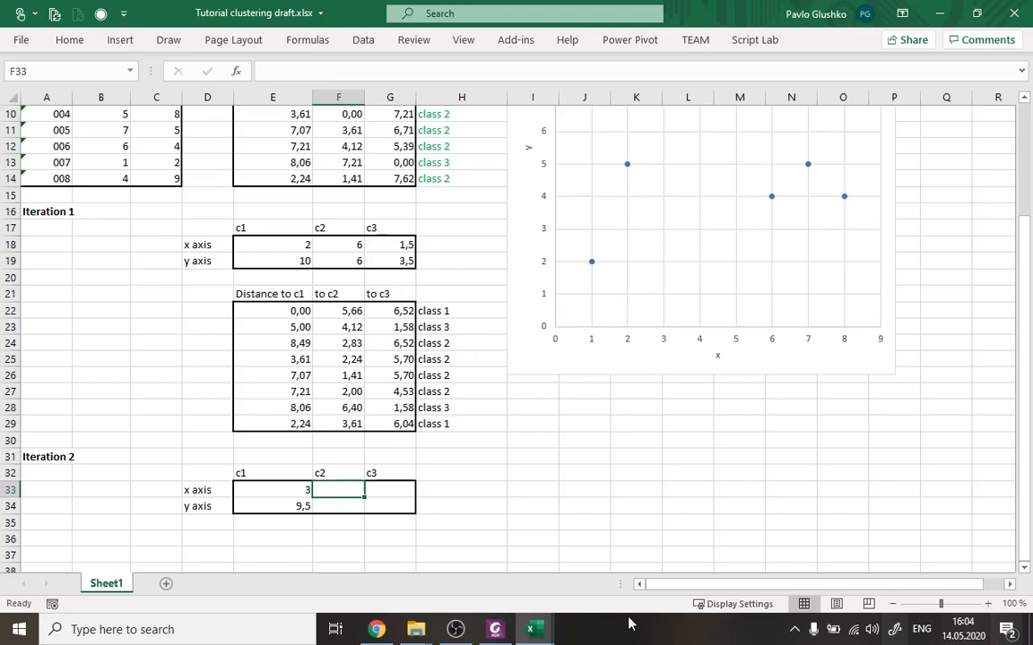
pyautogui.write('=')
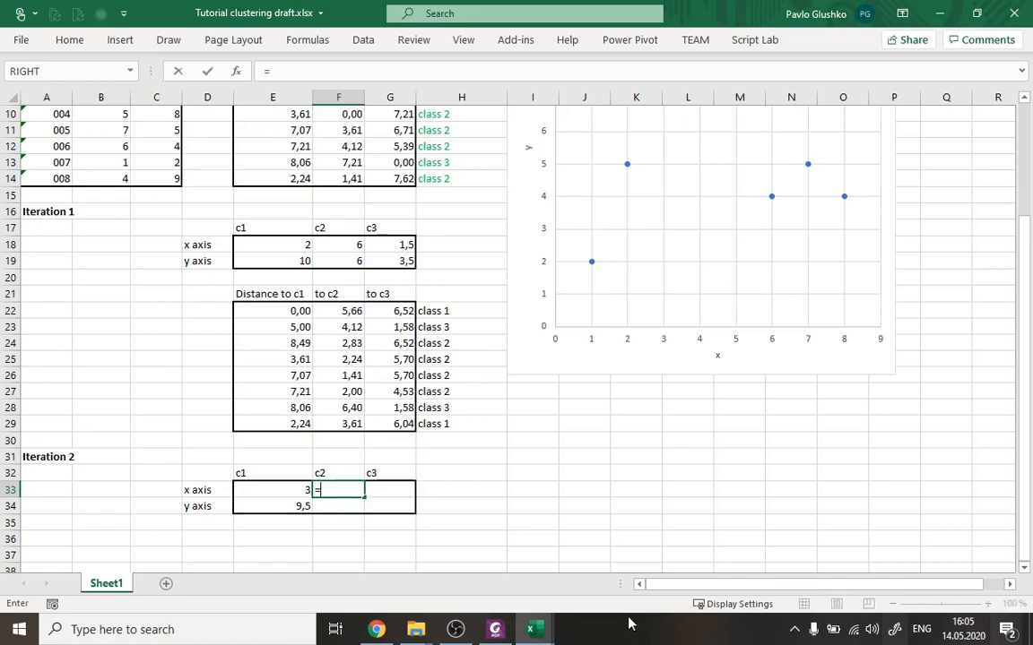
pyautogui.write('V')
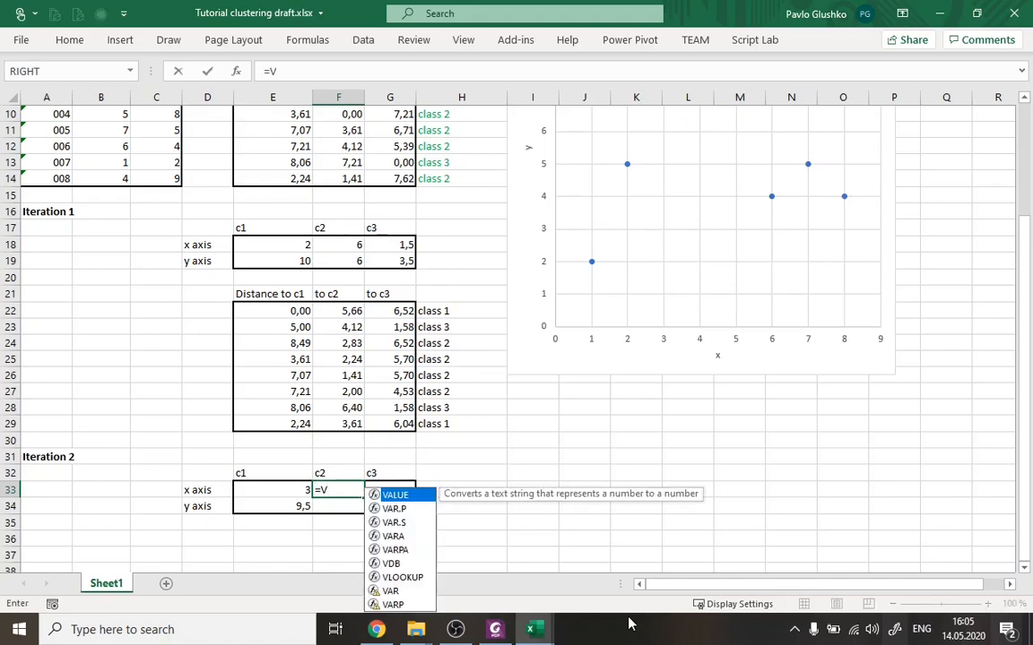
pyautogui.press('BackSpace')
pyautogui.write('AVERAGE(')
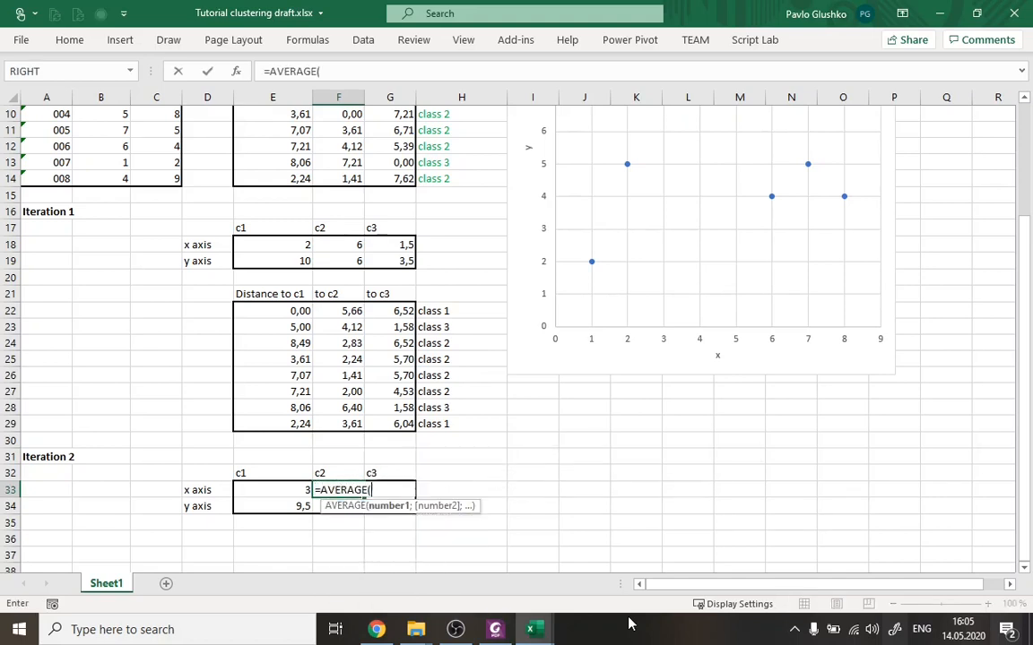
pyautogui.scroll(3, 421, 384)
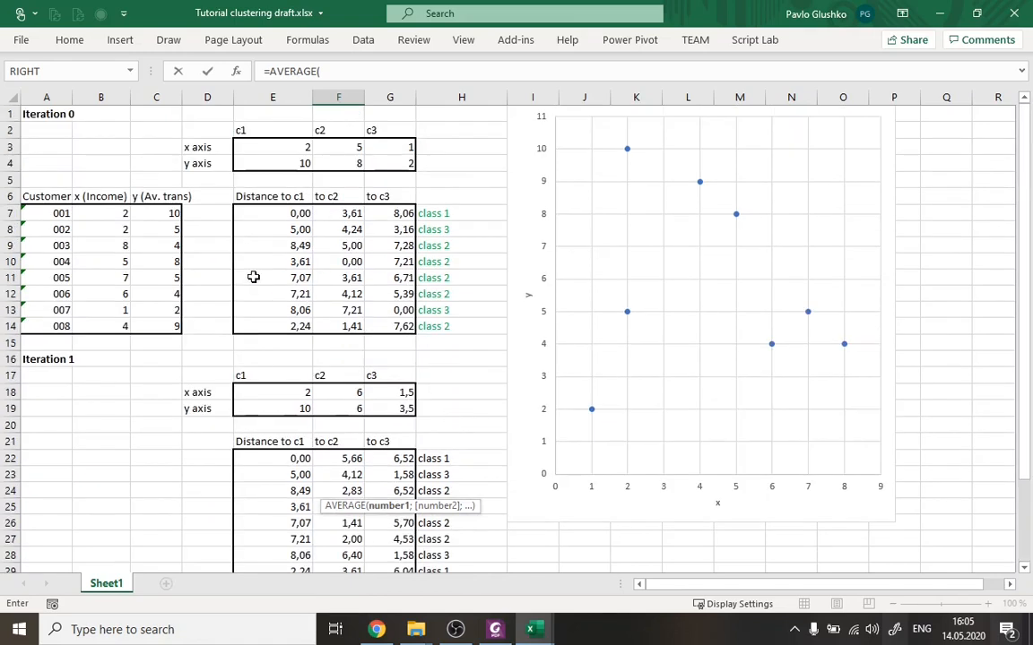
pyautogui.click(113, 246)
pyautogui.moveTo(108, 262); pyautogui.dragTo(110, 290)
pyautogui.moveTo(108, 242); pyautogui.dragTo(115, 293)
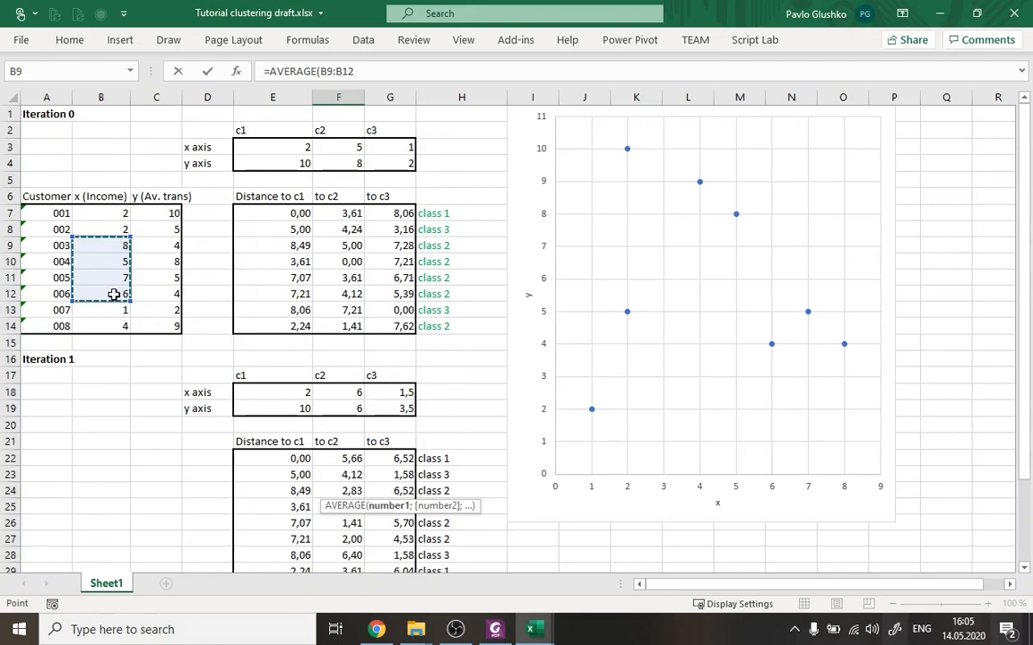
pyautogui.hotkey('ctrl', 'Return')
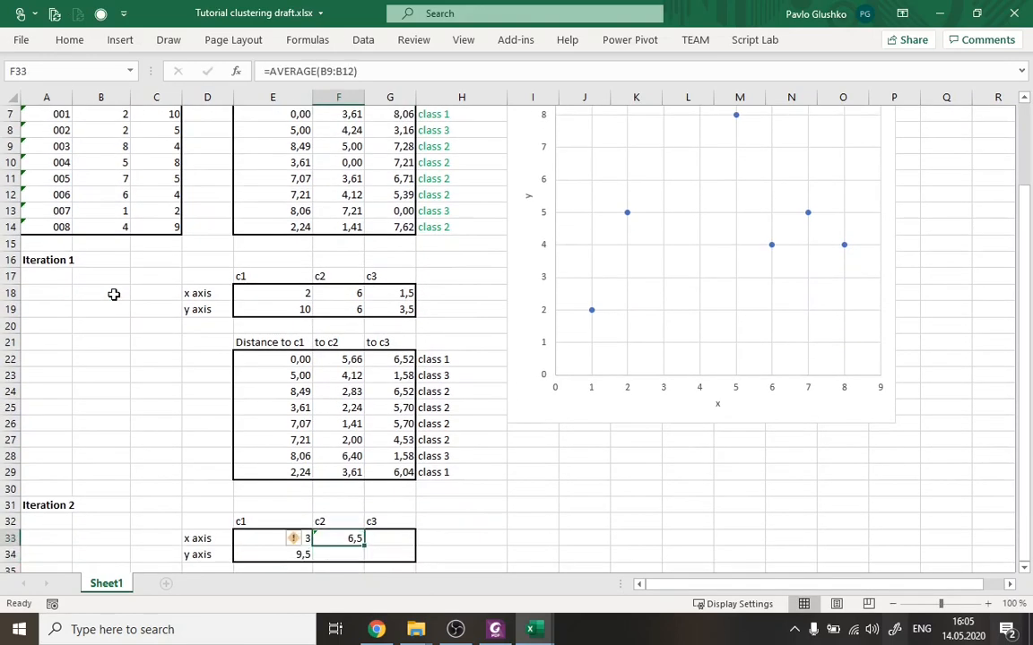
# Calculate c2's Iteration 2 y coordinate in F34 with =AVERAGE(C9:C12), using customers 003 to 006.
pyautogui.press('Down')
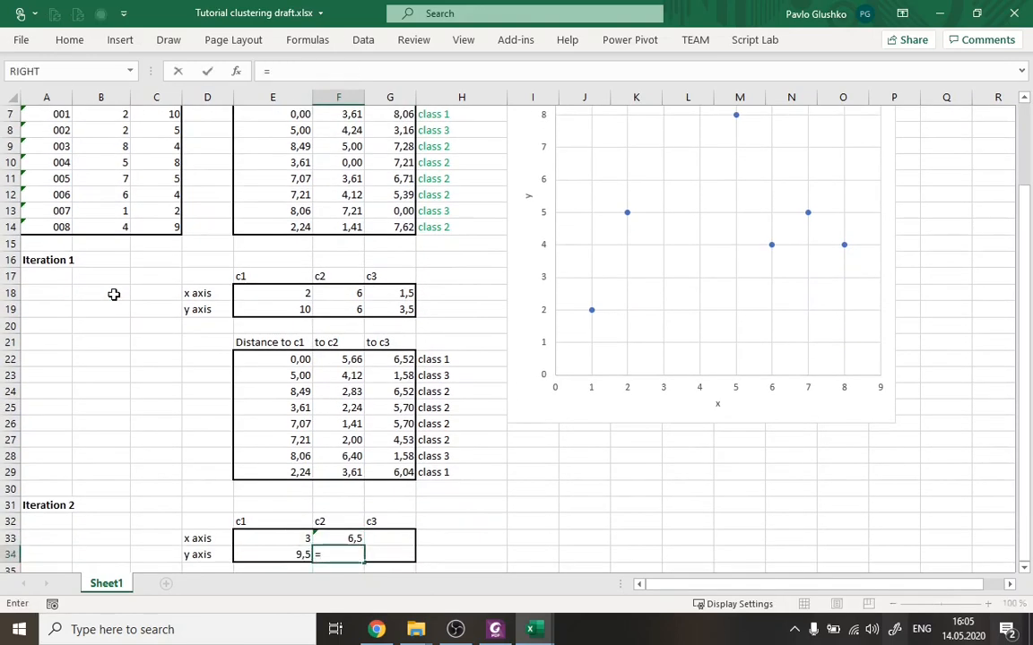
pyautogui.write('=AVERAGE(')
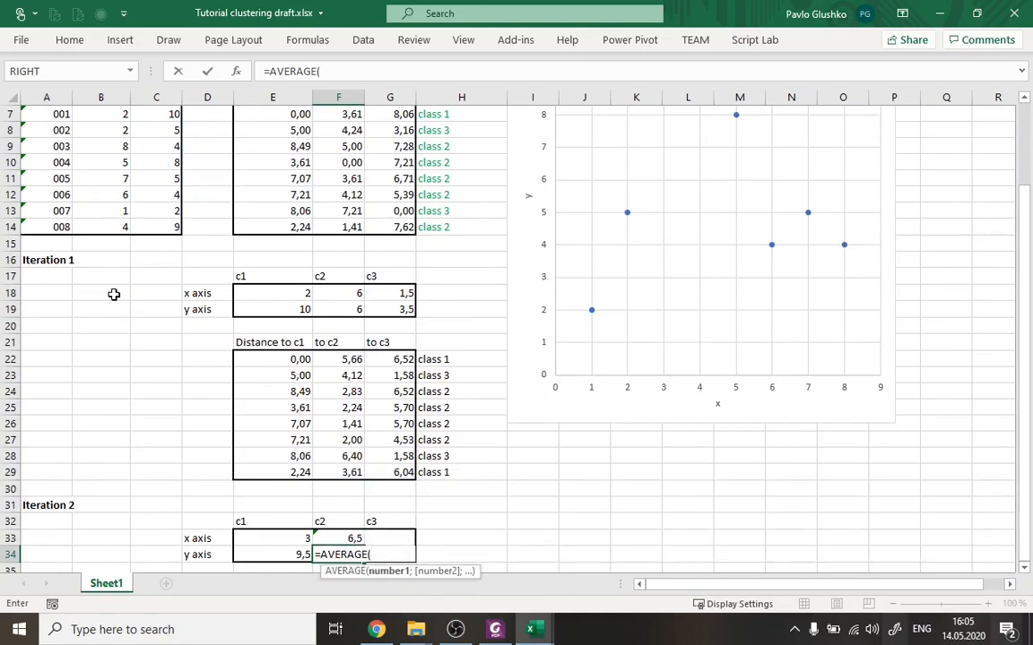
pyautogui.scroll(2, 273, 203)
pyautogui.moveTo(165, 246); pyautogui.dragTo(170, 296)
pyautogui.hotkey('ctrl', 'Return')
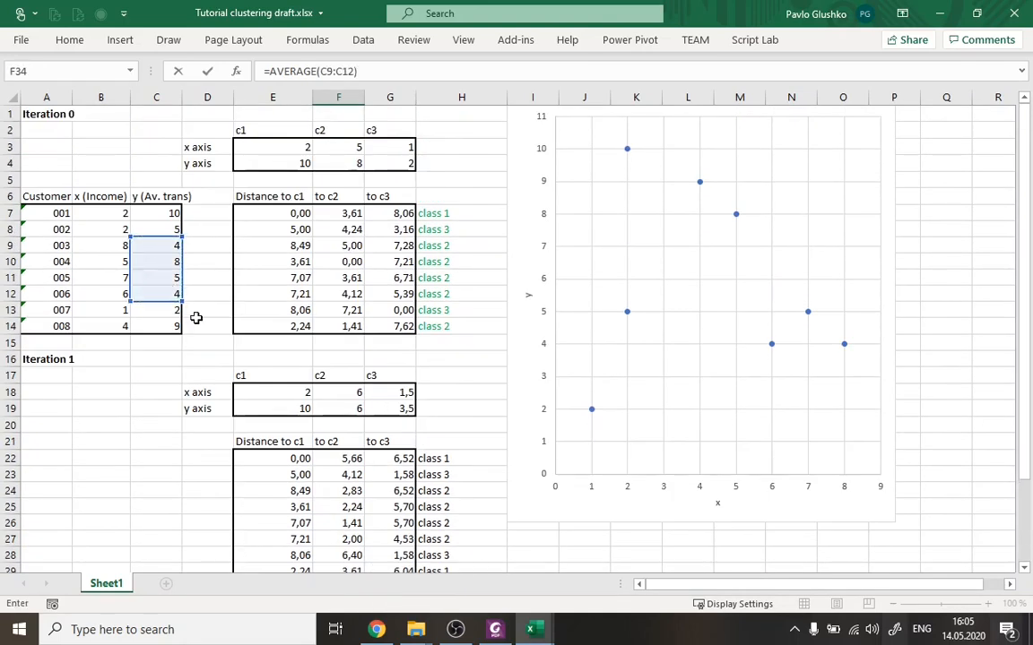
# Calculate c3's Iteration 2 x coordinate in G33 with =AVERAGE(B8;B13), using customers 002 and 007.
pyautogui.scroll(-1, 324, 409)
pyautogui.scroll(-3, 325, 408)
pyautogui.click(380, 487)
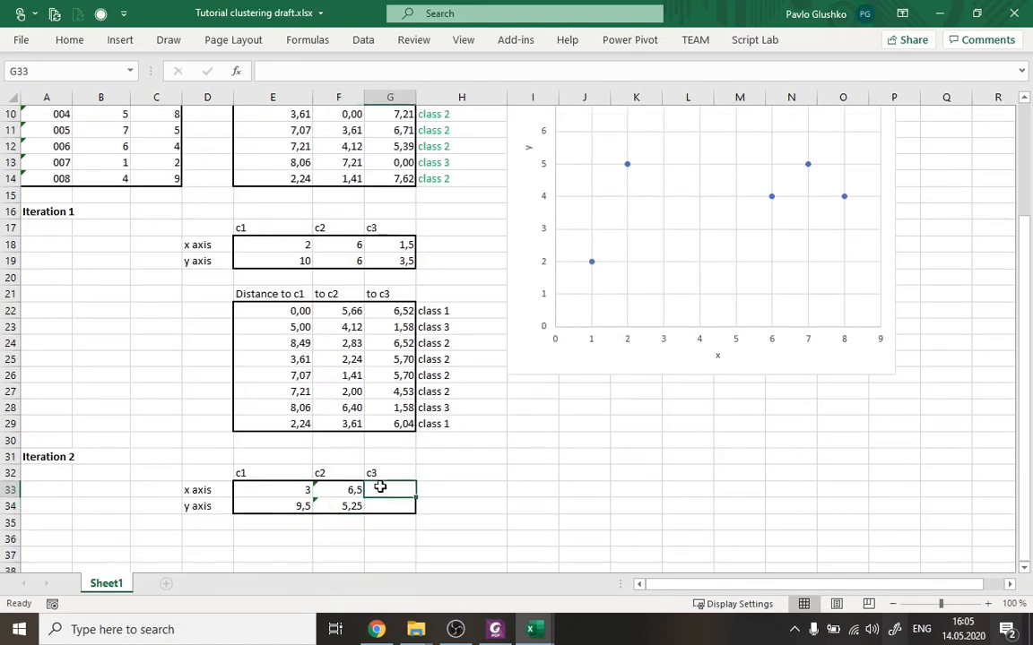
pyautogui.write('=')
pyautogui.write('ERAGE(')
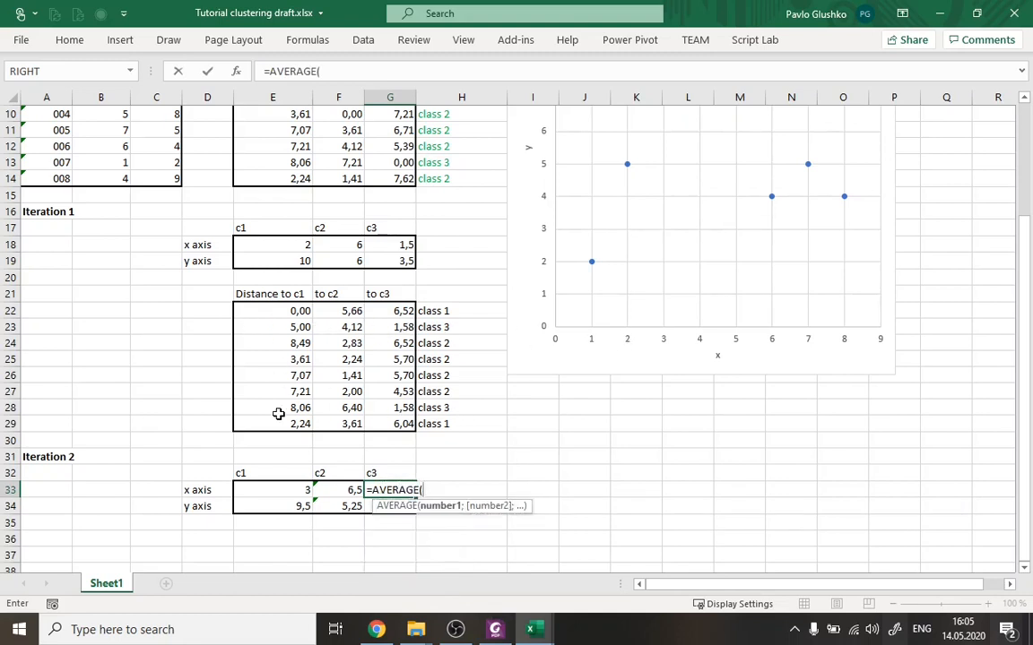
pyautogui.scroll(3, 272, 367)
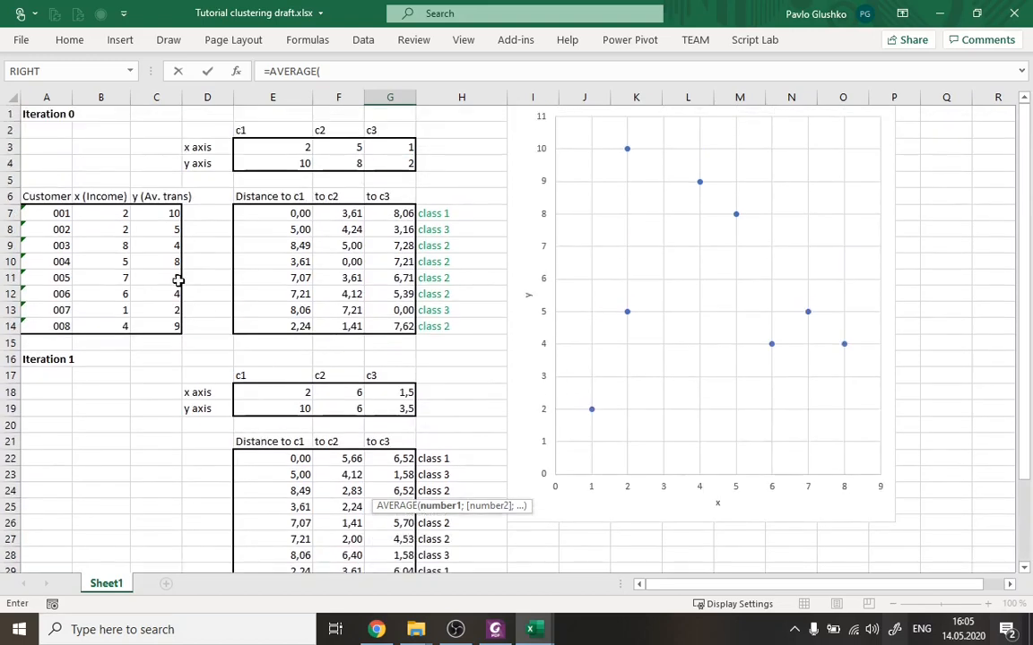
pyautogui.click(121, 230)
pyautogui.keyDown('ctrl'); pyautogui.click(115, 309); pyautogui.keyUp('ctrl')
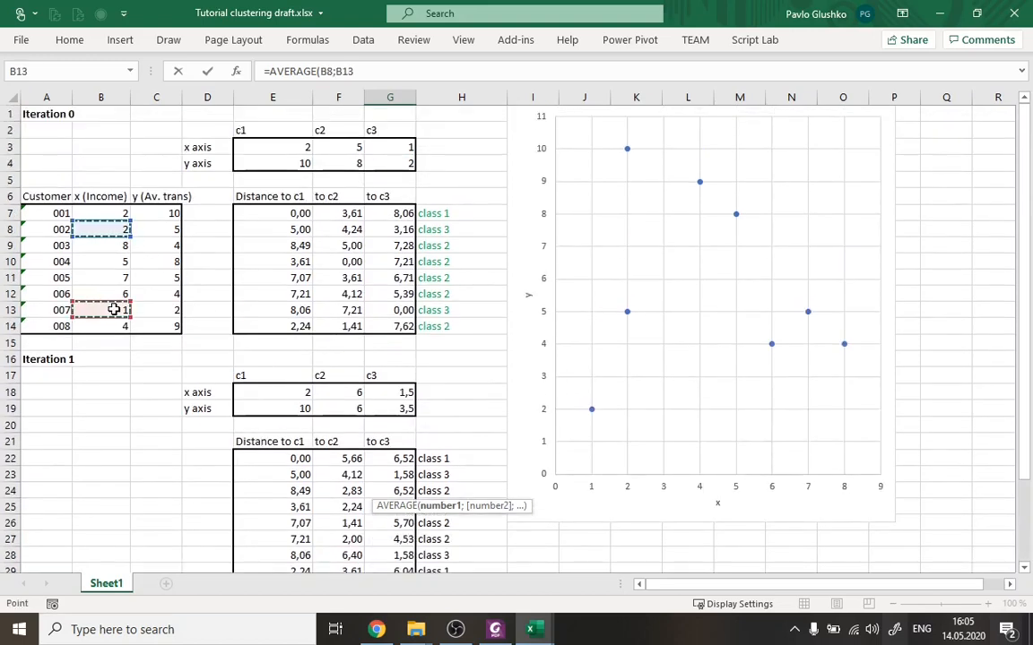
pyautogui.write(')')
pyautogui.press('Escape')
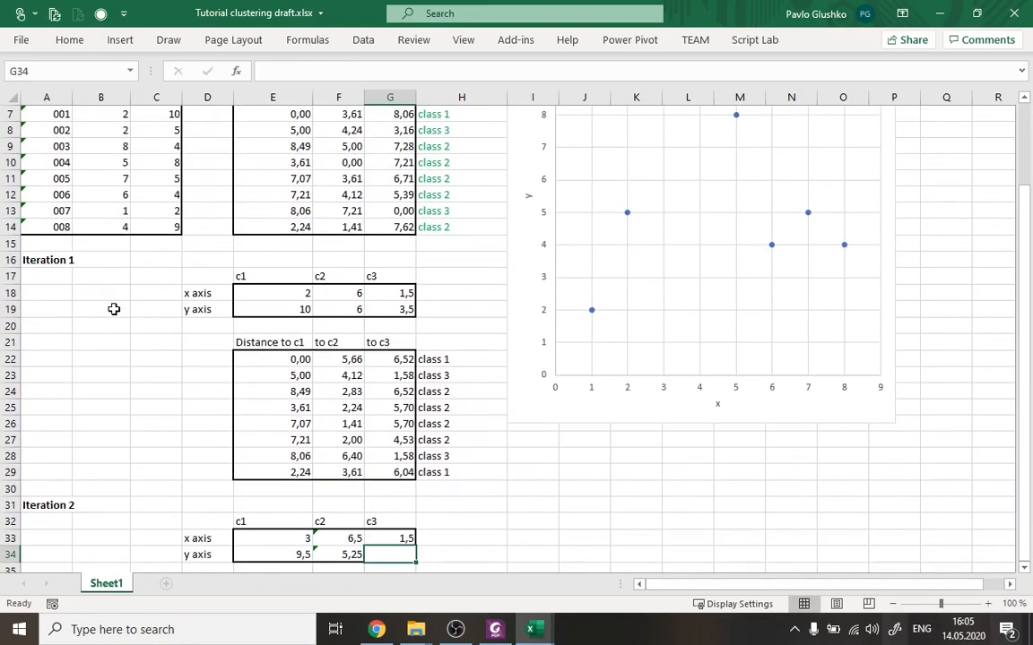
# Calculate c3's Iteration 2 y coordinate in G34 with =AVERAGE(C8;C13), using customers 002 and 007.
pyautogui.write('=')
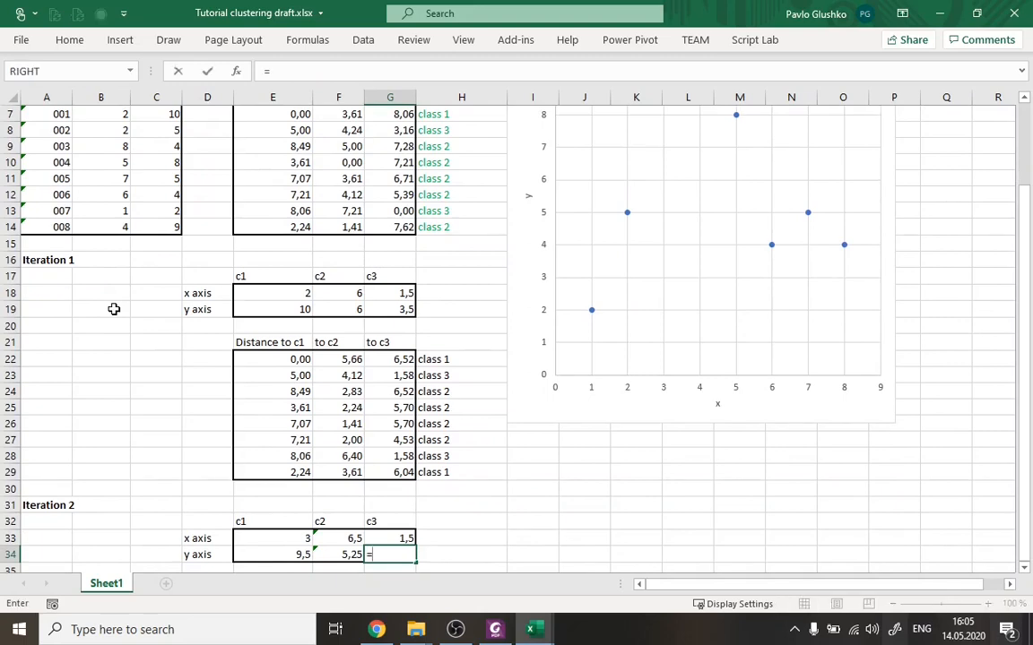
pyautogui.write('AVERAGE(')
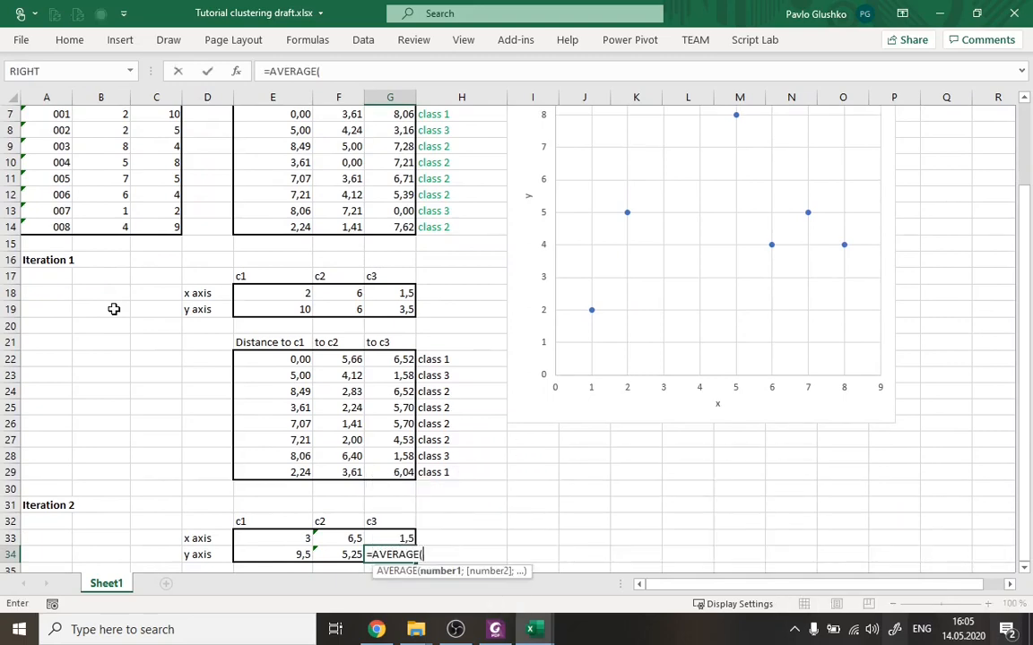
pyautogui.scroll(2, 152, 247)
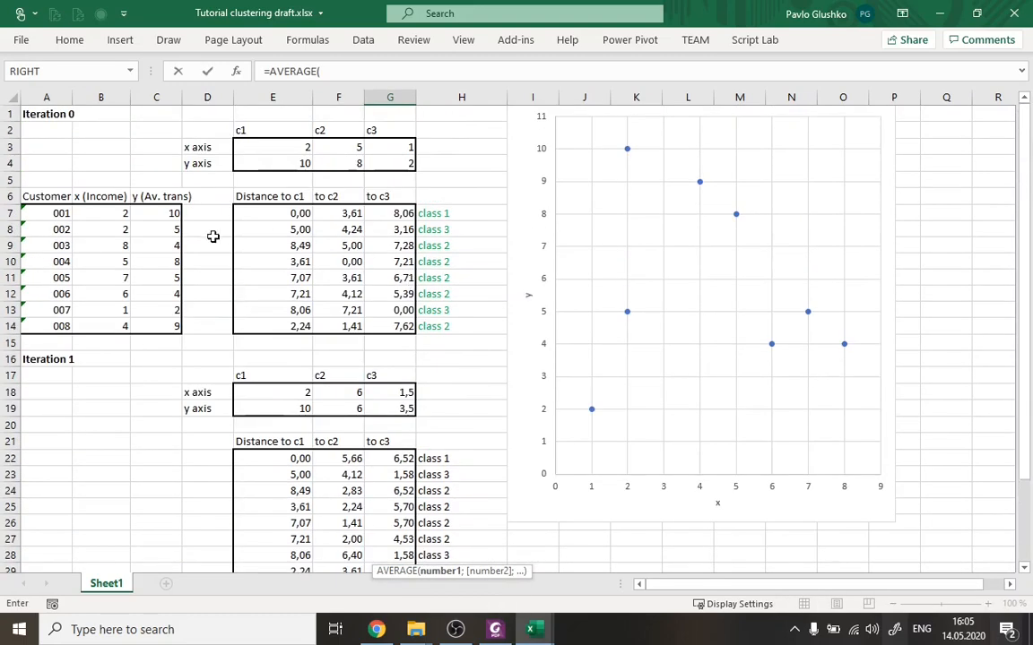
pyautogui.click(162, 234)
pyautogui.write(';')
pyautogui.click(159, 308)
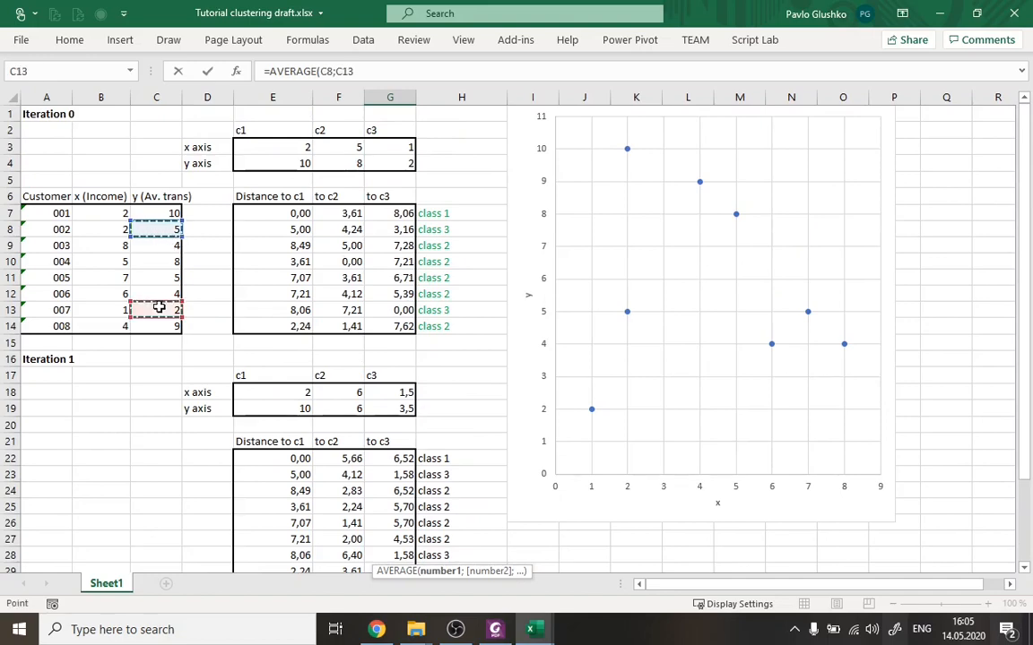
pyautogui.write('))')
pyautogui.press('Return')
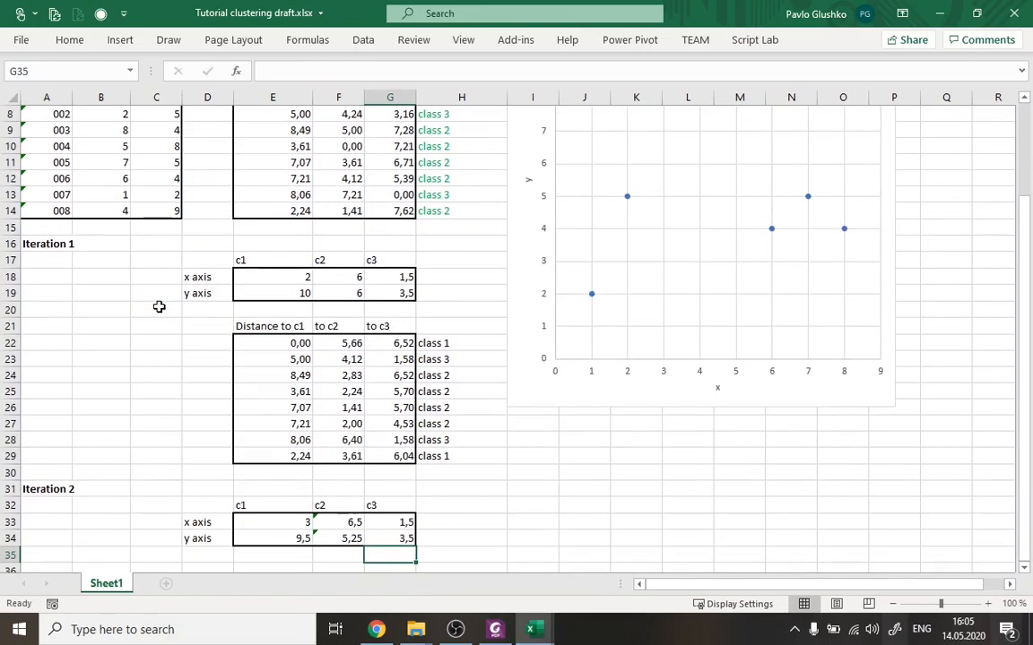
# Compare the Iteration 1 and Iteration 2 centroids, and review the Iteration 1 distance table and customer 001's coordinates.
pyautogui.click(423, 489)
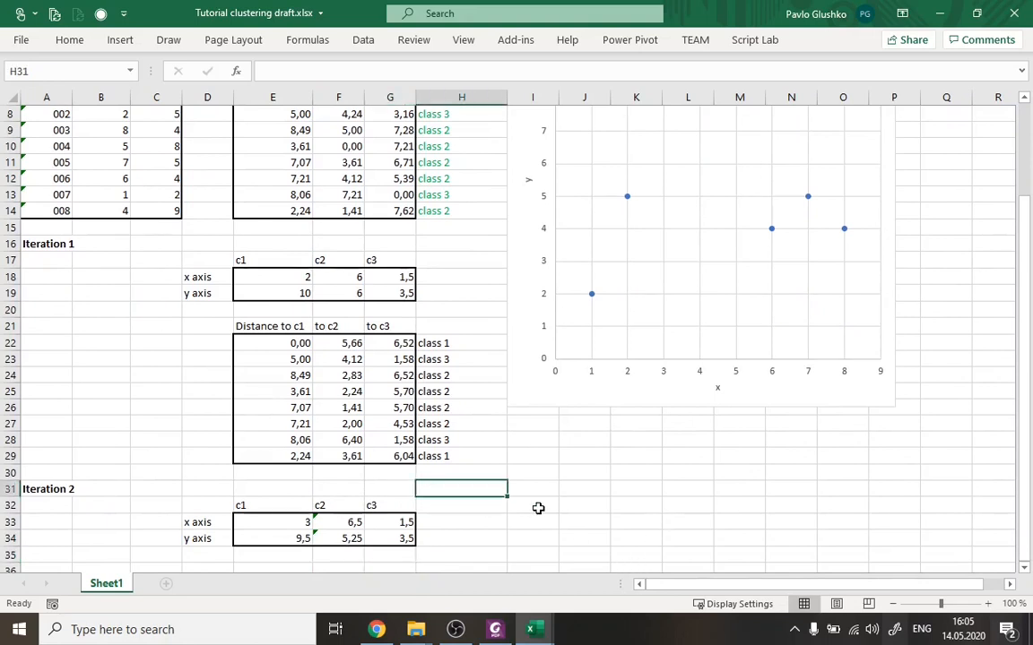
pyautogui.scroll(-1, 537, 507)
pyautogui.moveTo(282, 229); pyautogui.dragTo(411, 239)
pyautogui.moveTo(289, 482); pyautogui.dragTo(385, 489)
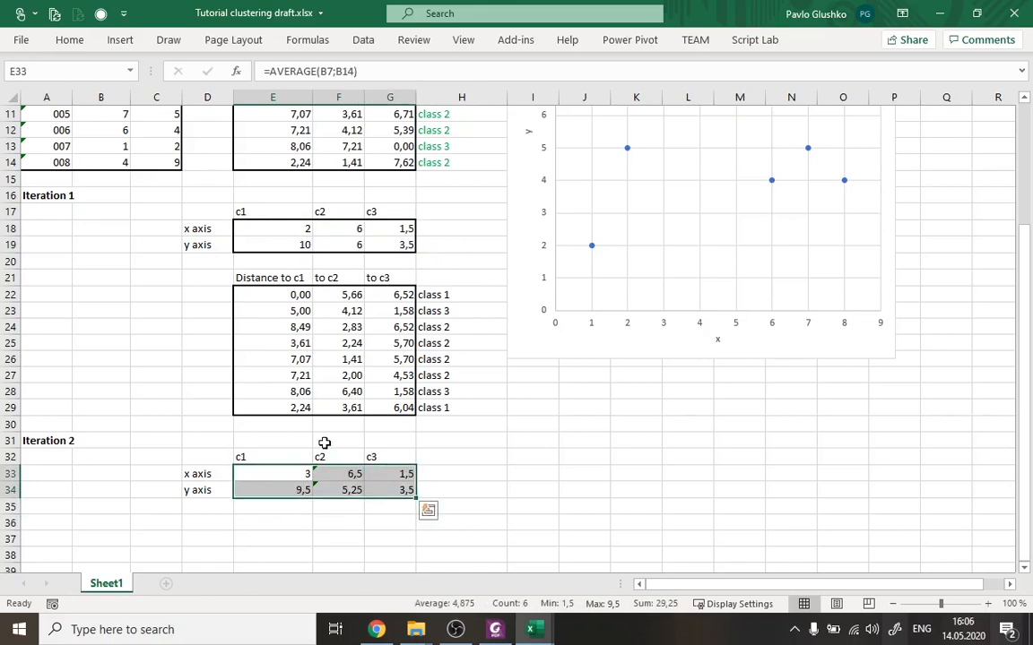
pyautogui.moveTo(289, 279); pyautogui.dragTo(415, 408)
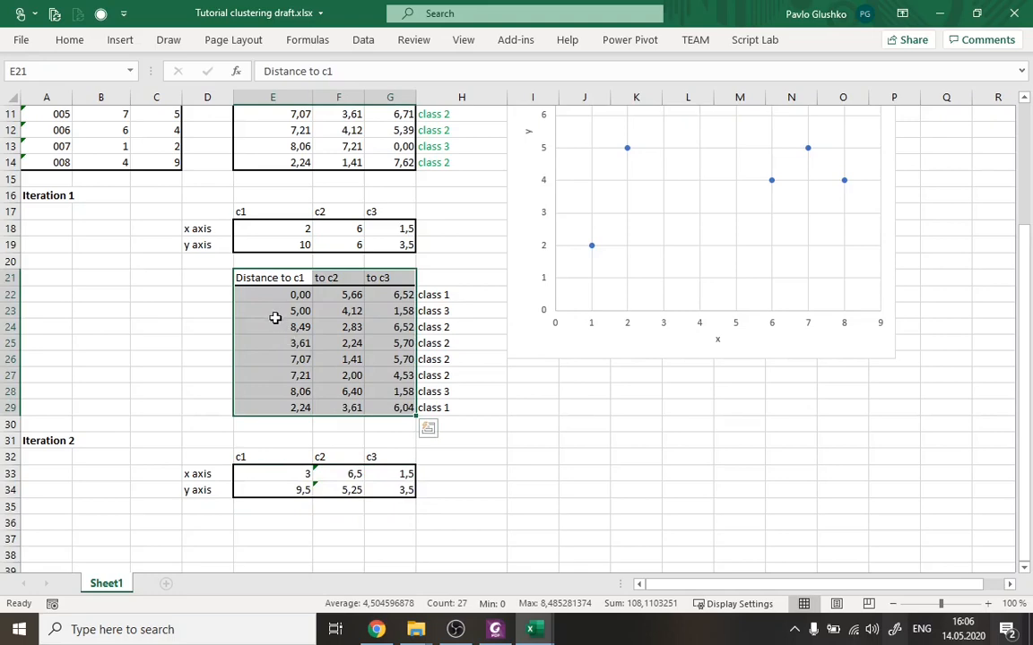
pyautogui.scroll(2, 166, 238)
pyautogui.moveTo(99, 147); pyautogui.dragTo(164, 147)
pyautogui.scroll(2, 165, 147)
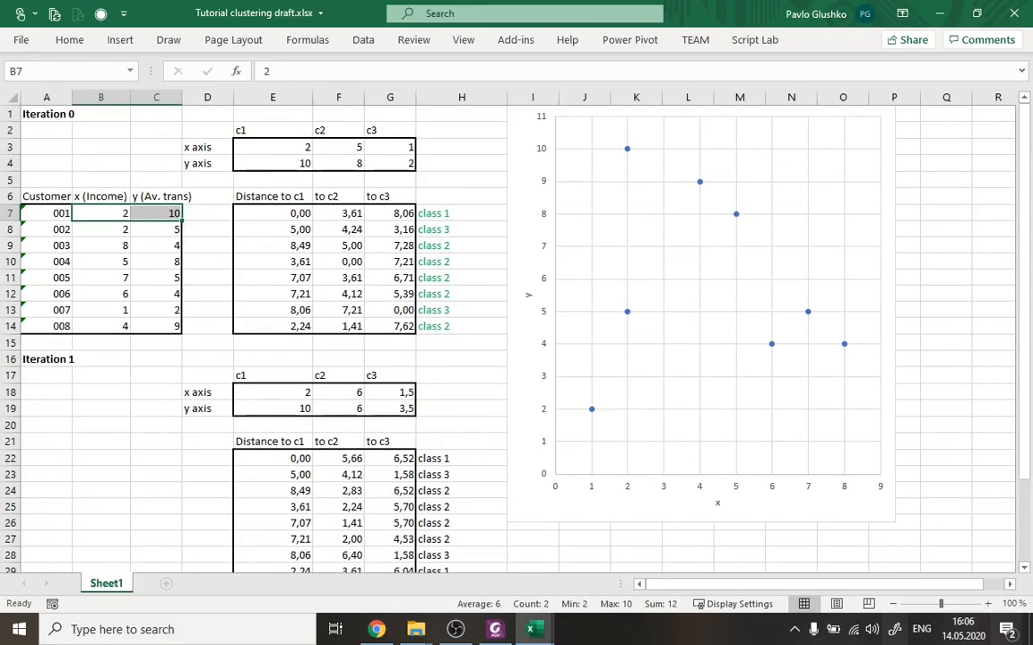
# Switch to the workbook Tutorial clustering solution.xlsx and view its Iteration 2 section.
pyautogui.hotkey('alt', 'Tab')
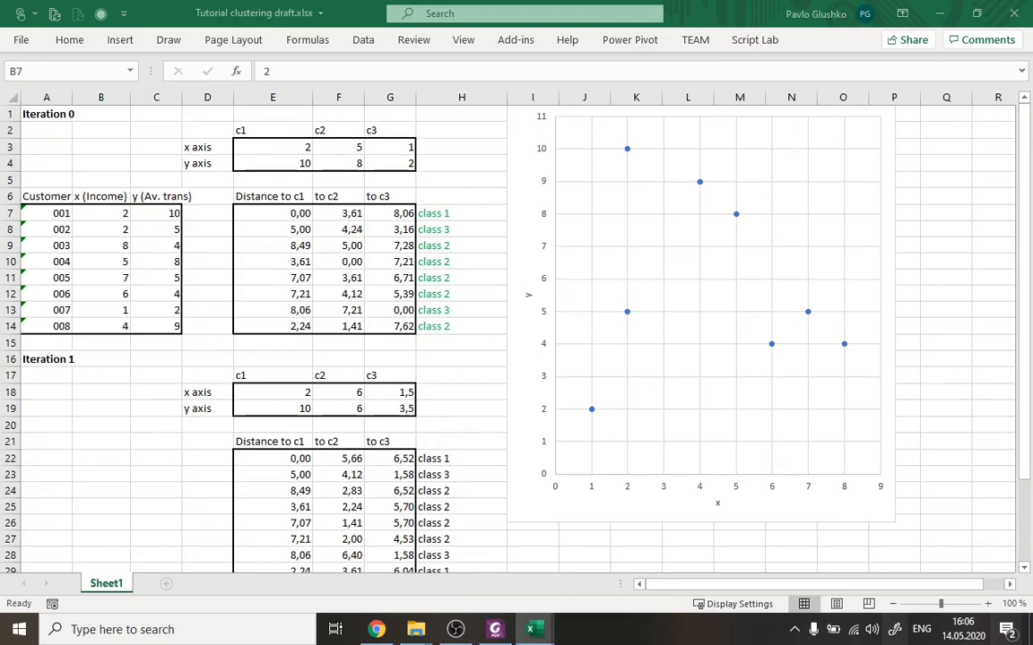
pyautogui.hotkey('alt', 'Tab')
pyautogui.scroll(-5, 355, 437)
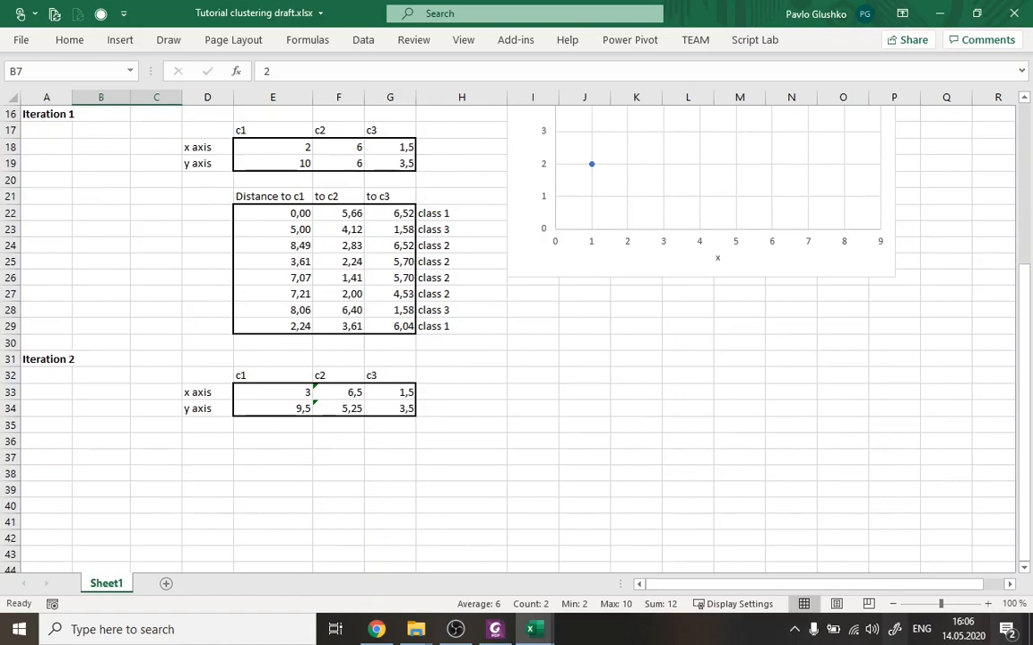
pyautogui.moveTo(0, 354); pyautogui.dragTo(633, 5)
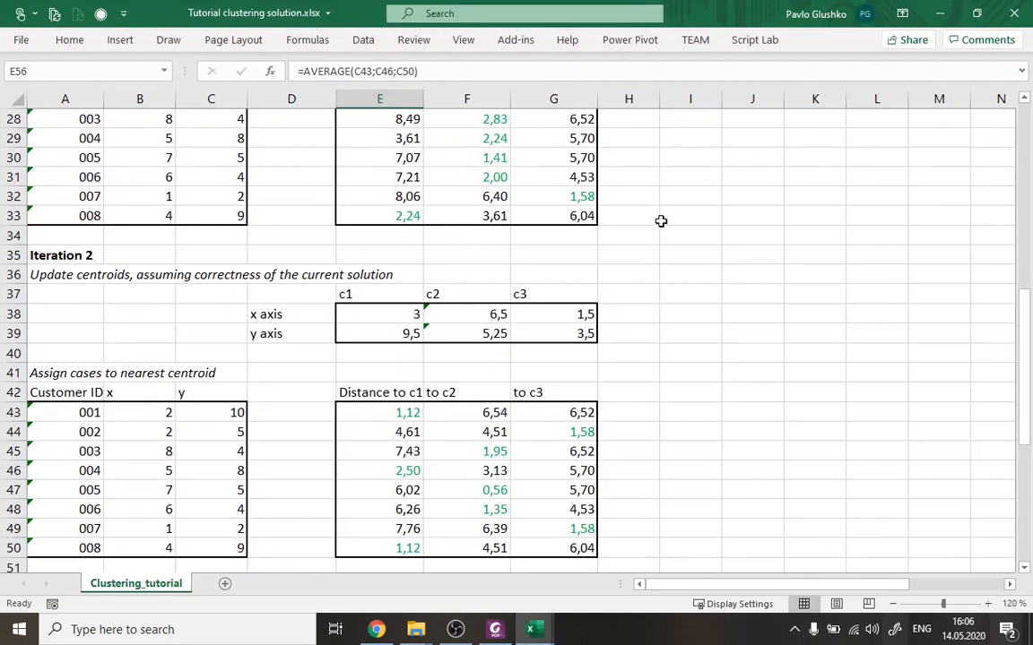
pyautogui.scroll(-1, 663, 268)
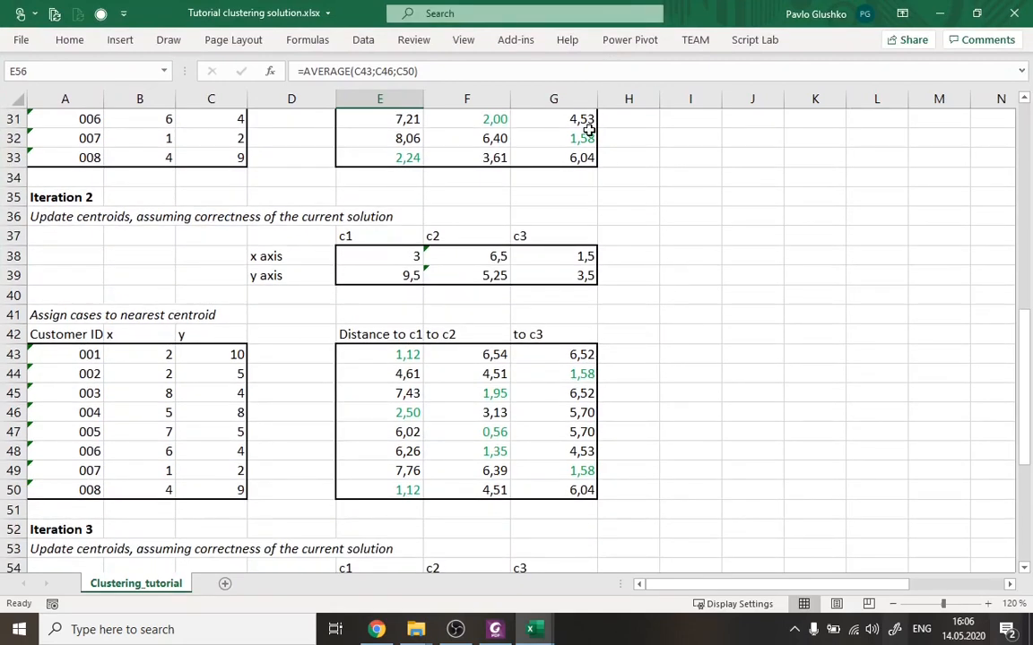
# Examine the solution's Iteration 2 customer coordinates in B43:C50 and the distance formulas in E43:G50.
pyautogui.moveTo(75, 315)
pyautogui.mouseDown()
pyautogui.moveTo(179, 480)
pyautogui.moveTo(205, 487)
pyautogui.mouseUp()
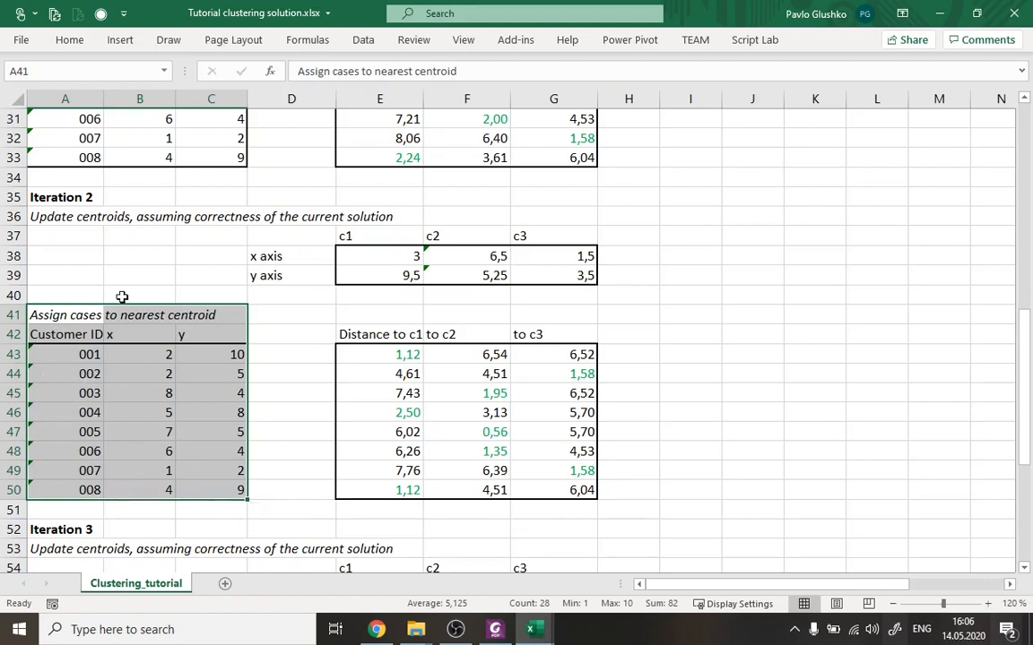
pyautogui.moveTo(12, 255); pyautogui.dragTo(12, 275)
pyautogui.click(410, 356)
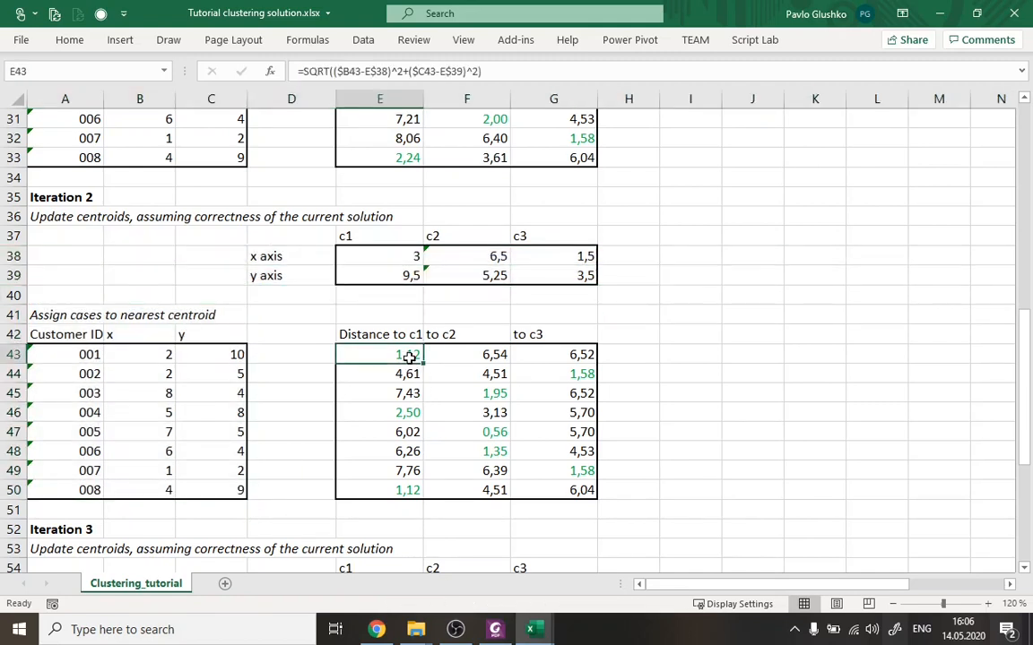
pyautogui.moveTo(392, 355); pyautogui.dragTo(551, 489)
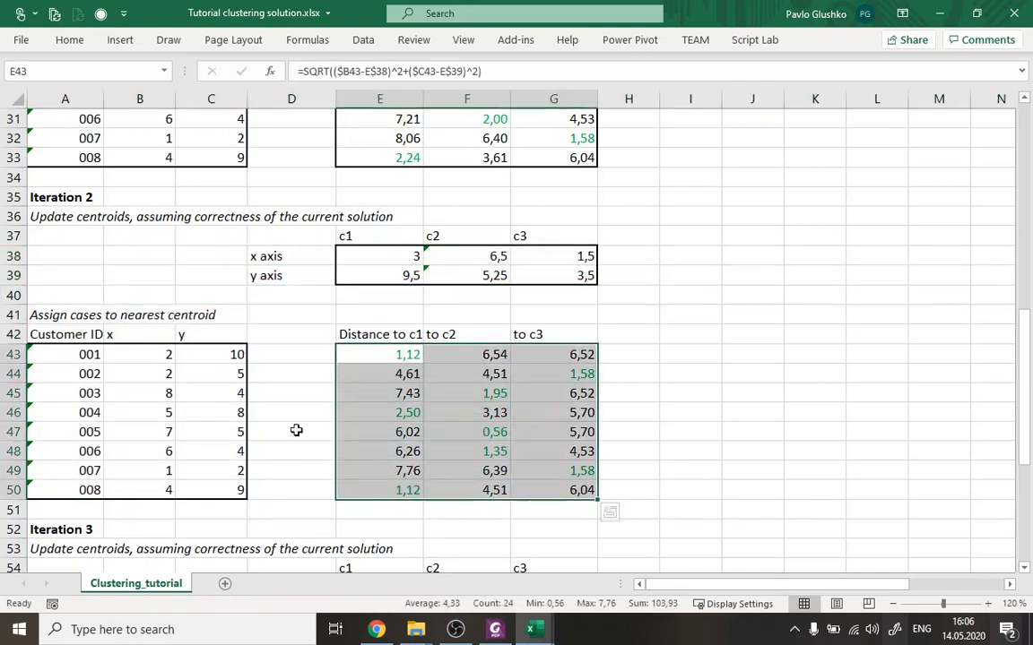
pyautogui.moveTo(107, 355); pyautogui.dragTo(215, 488)
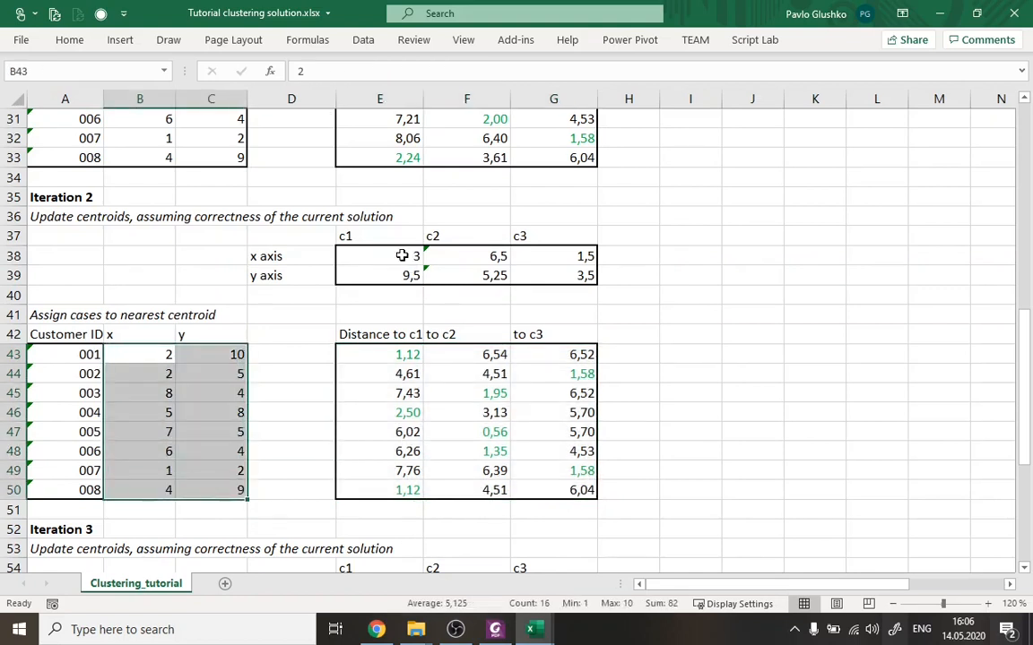
# Review the Iteration 2 centroids in E38:G39 and the distance formulas in E43:G50, inspecting cells E43, F45 and G44.
pyautogui.moveTo(399, 258); pyautogui.dragTo(586, 280)
pyautogui.click(397, 354)
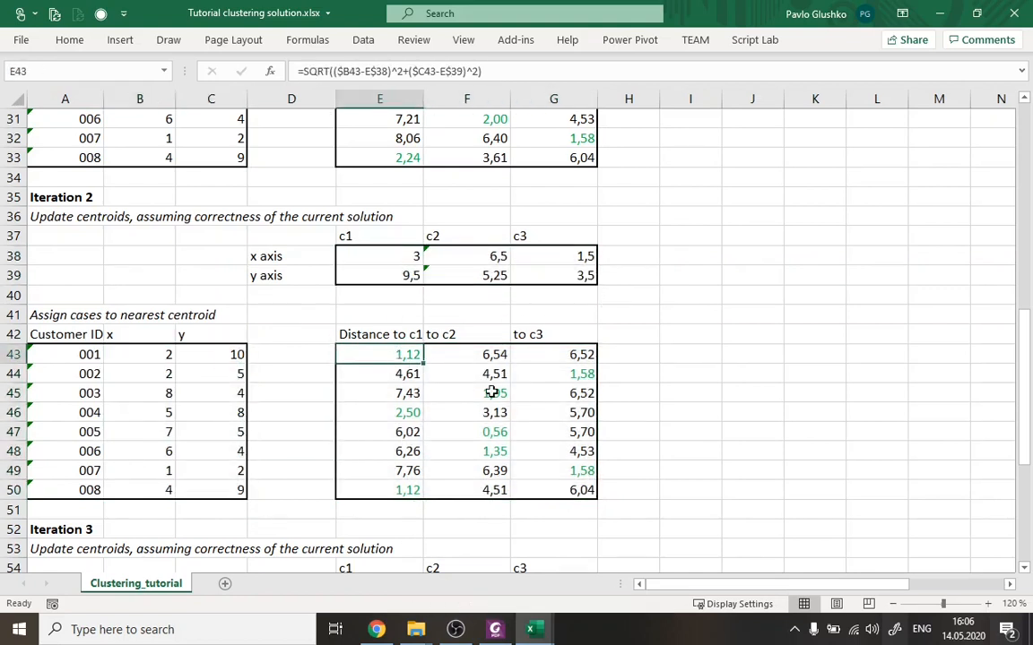
pyautogui.click(461, 395)
pyautogui.click(586, 374)
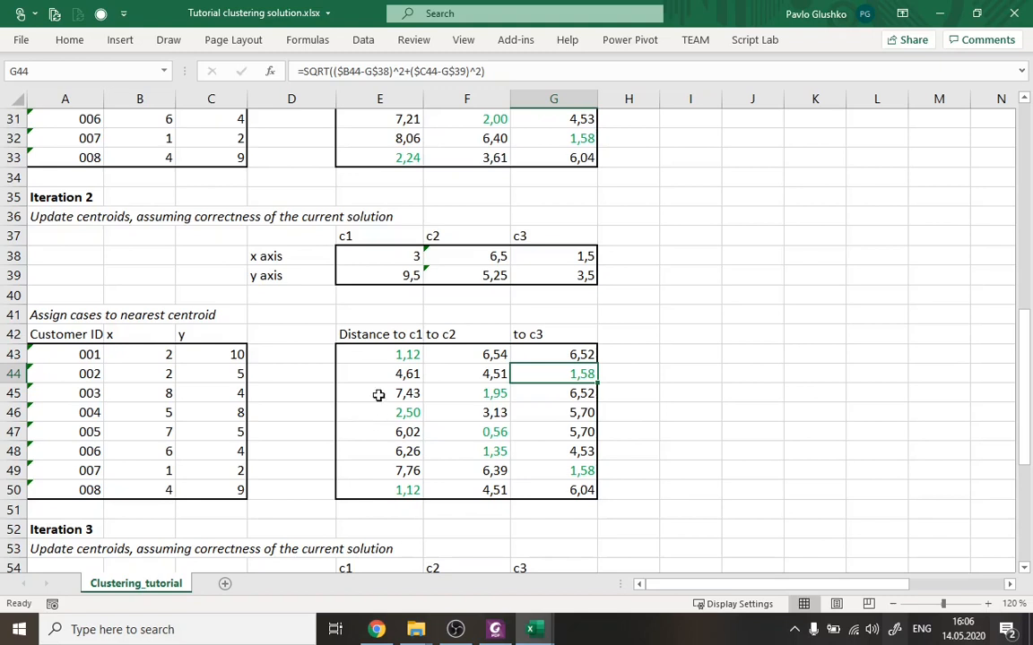
pyautogui.click(394, 354)
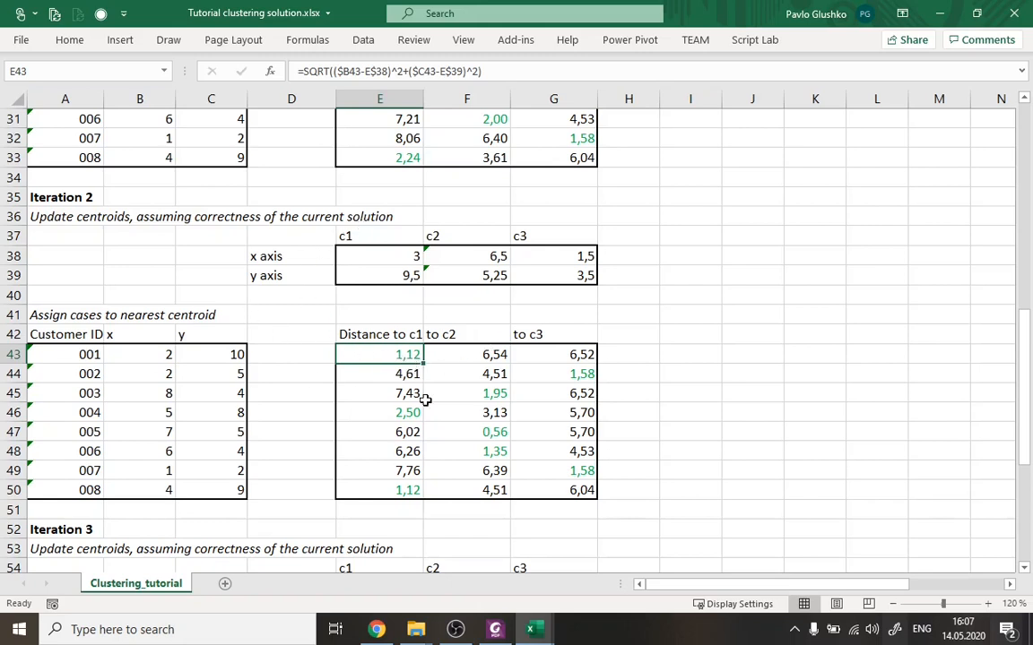
pyautogui.click(462, 392)
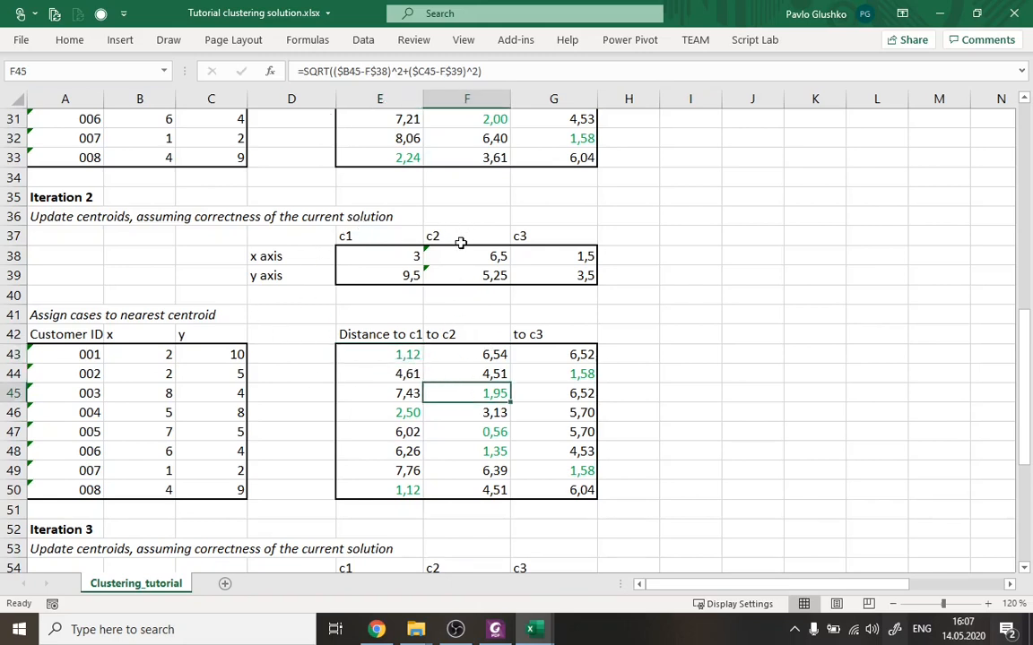
pyautogui.click(554, 373)
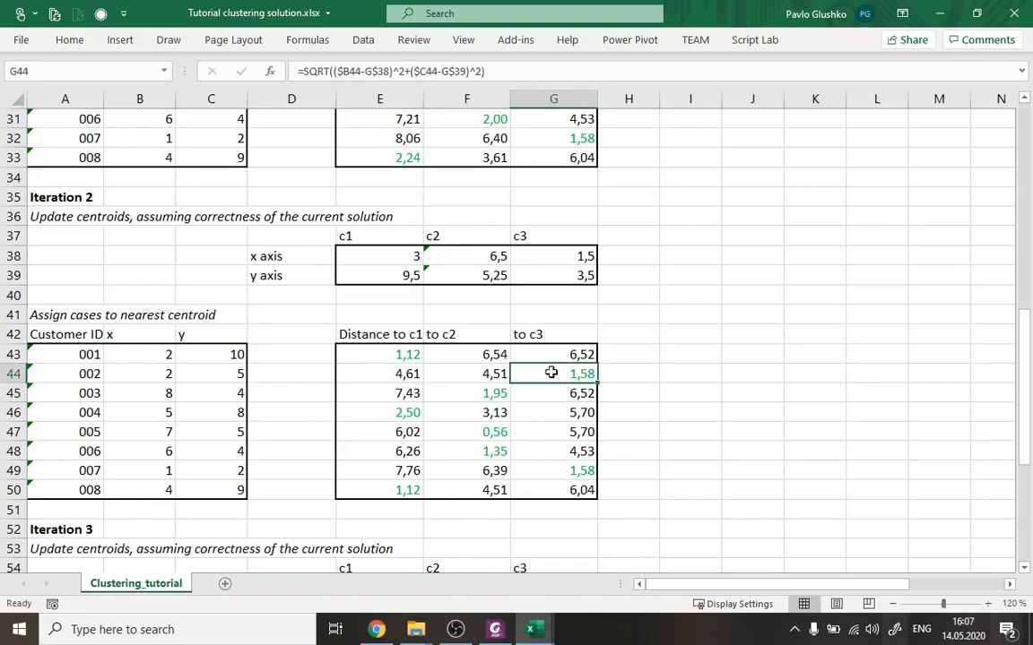
pyautogui.rightClick(502, 274)
pyautogui.press('Escape')
pyautogui.moveTo(386, 354); pyautogui.dragTo(549, 484)
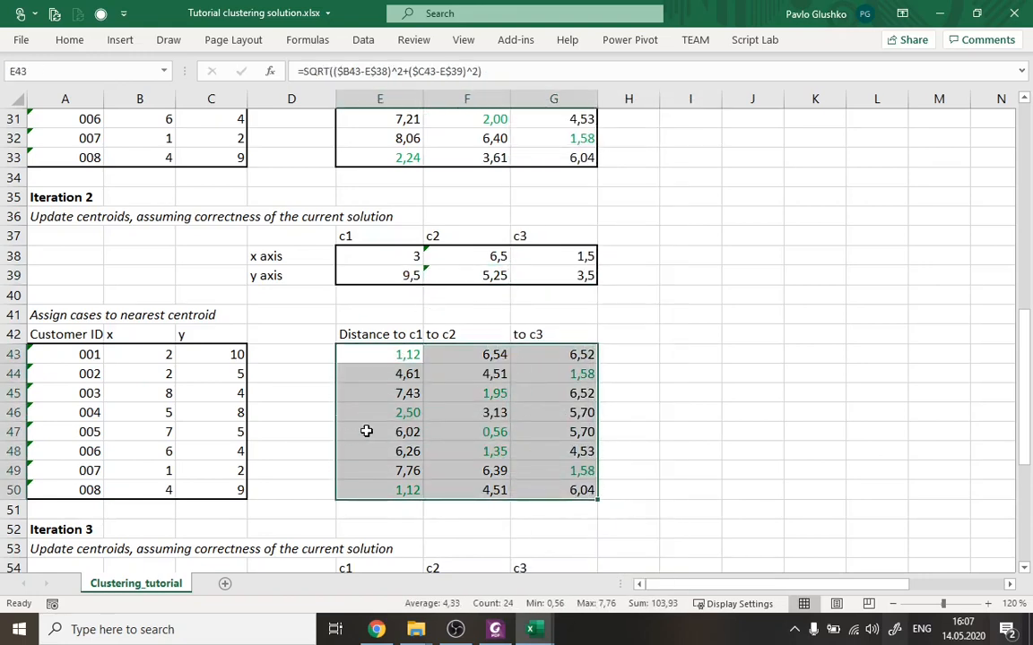
# Examine Iteration 3's updated centroids in E55:G56 and the distances to them in E60:G67.
pyautogui.scroll(-6, 374, 395)
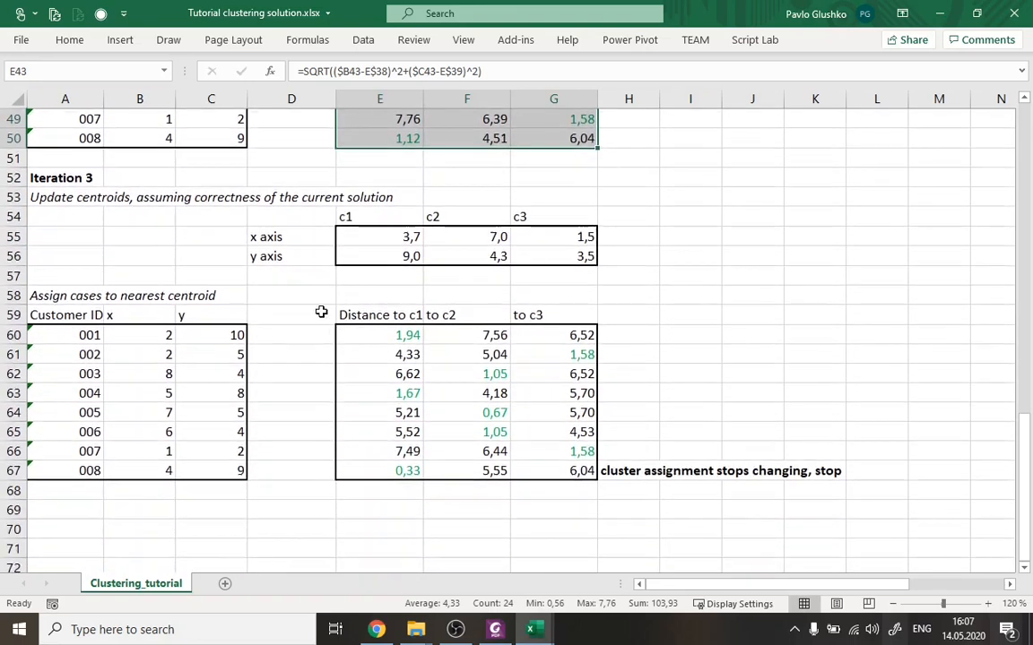
pyautogui.click(54, 199)
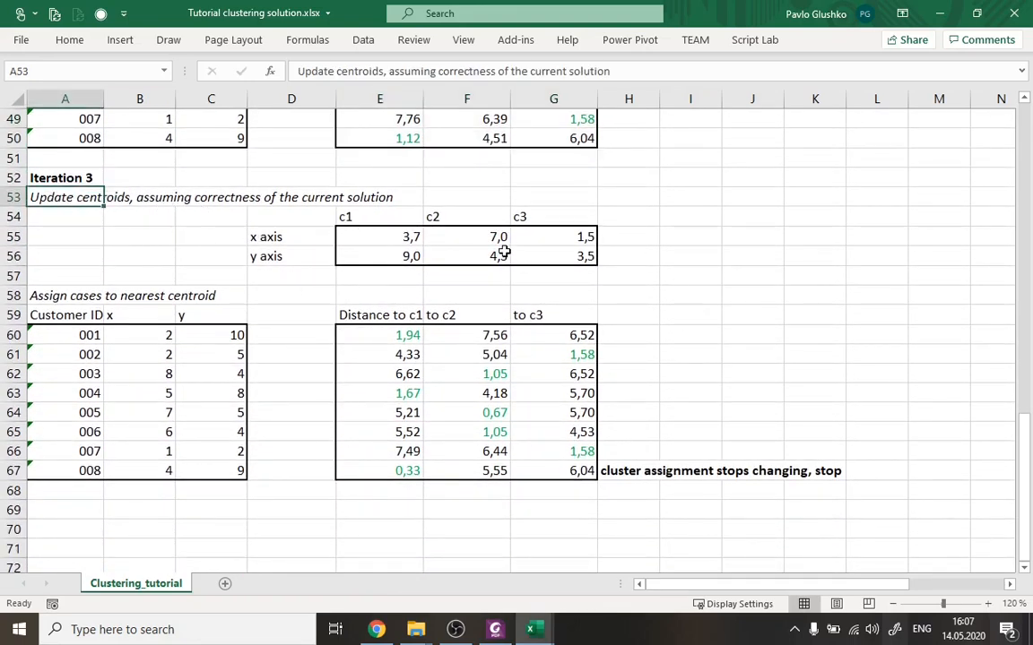
pyautogui.scroll(4, 553, 286)
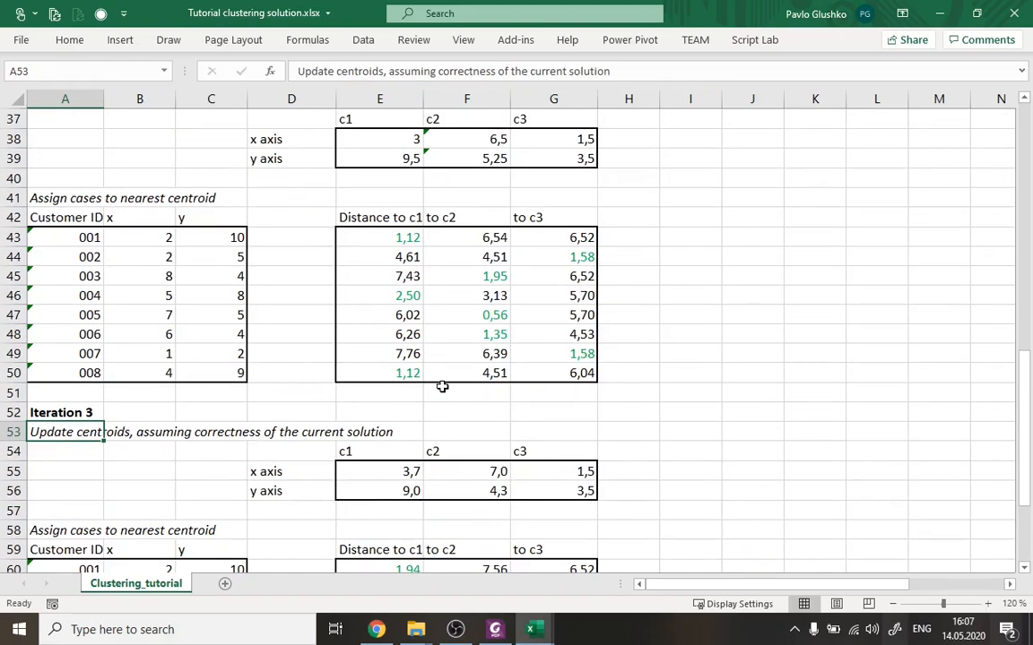
pyautogui.scroll(-3, 438, 379)
pyautogui.moveTo(388, 299); pyautogui.dragTo(548, 309)
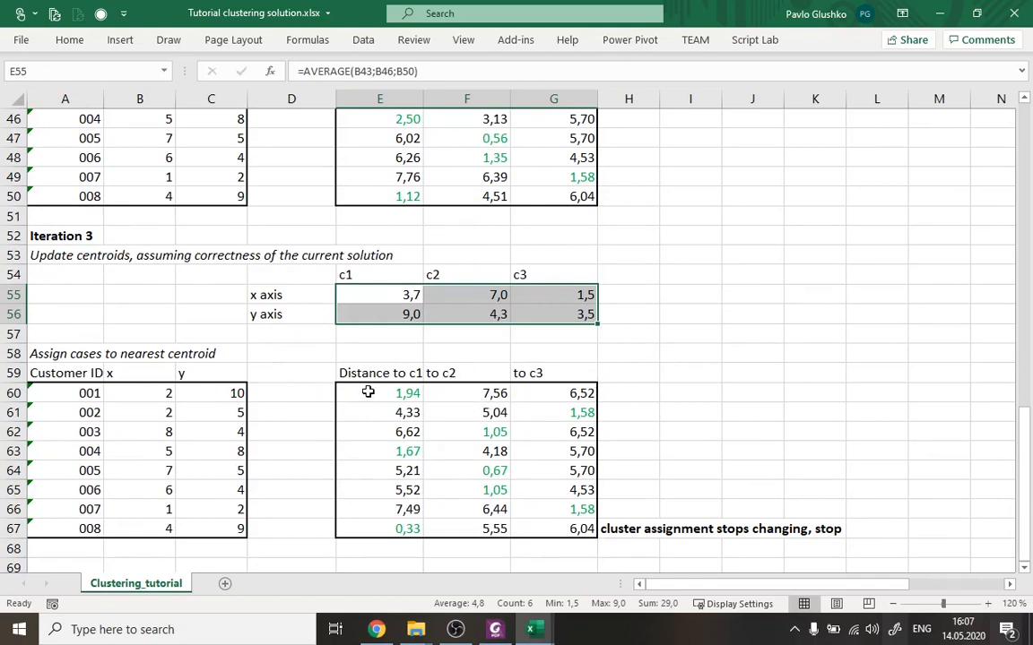
pyautogui.moveTo(369, 395); pyautogui.dragTo(535, 528)
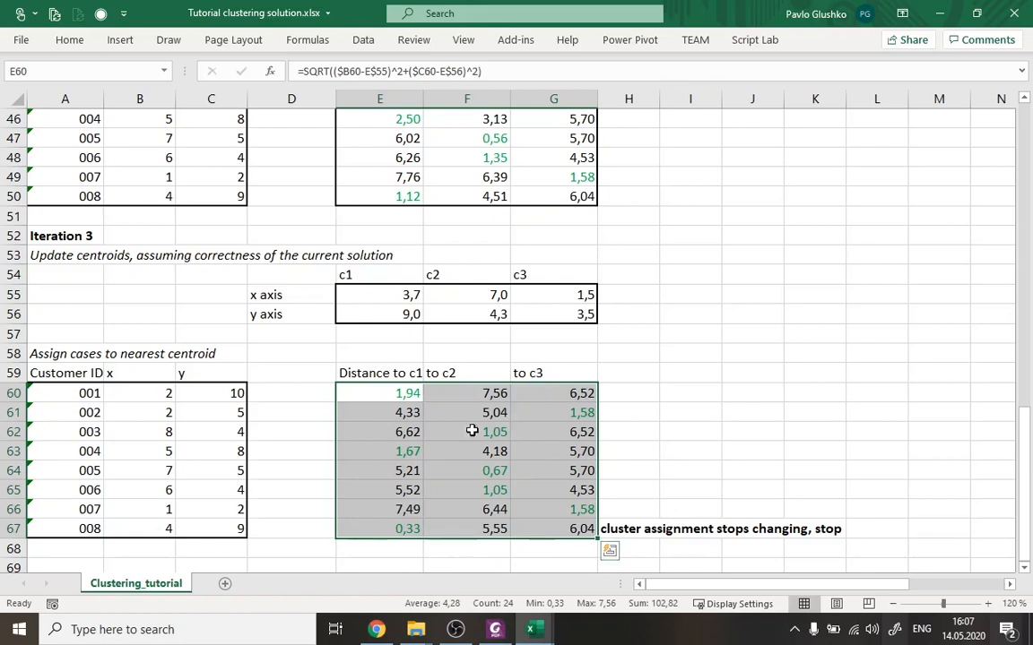
# Compare the nearest-centroid assignments of Iteration 3 with those of Iteration 2, inspecting cells E60 and G61.
pyautogui.click(384, 394)
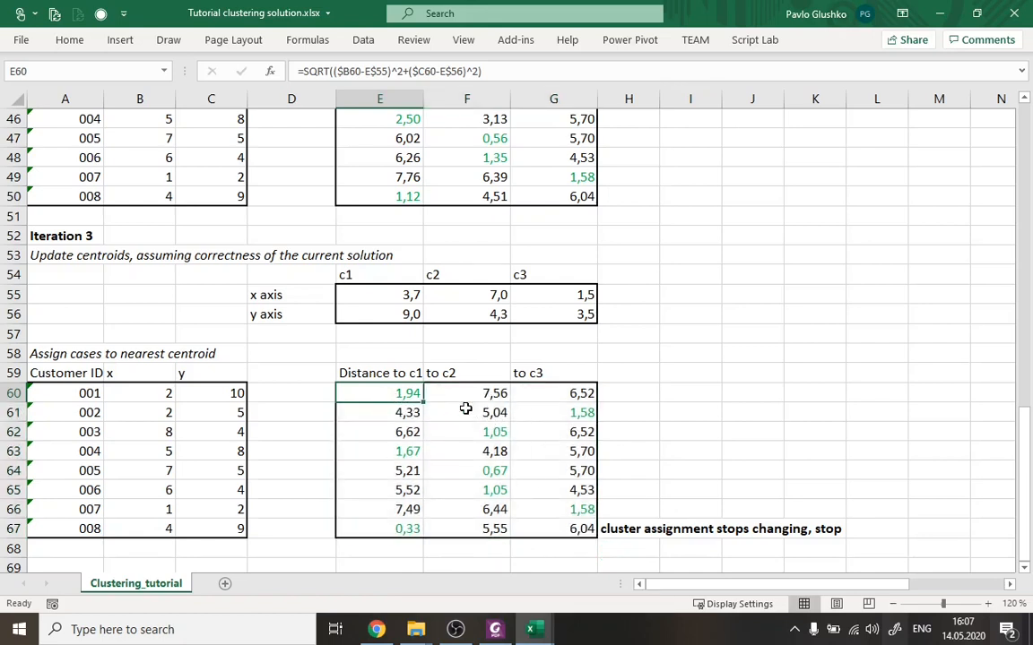
pyautogui.scroll(3, 380, 326)
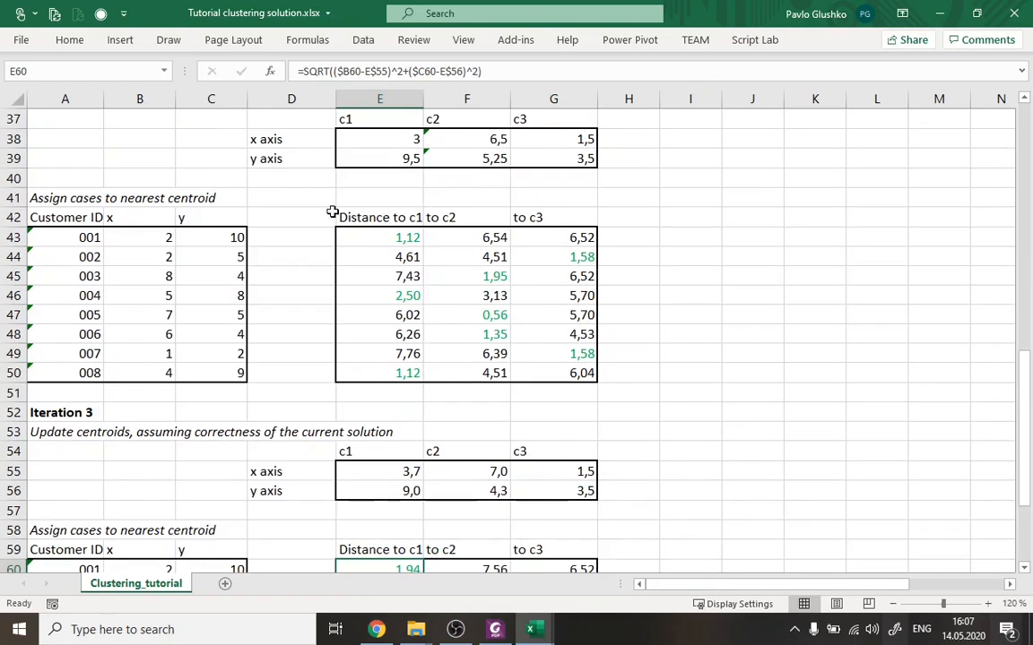
pyautogui.scroll(-3, 384, 293)
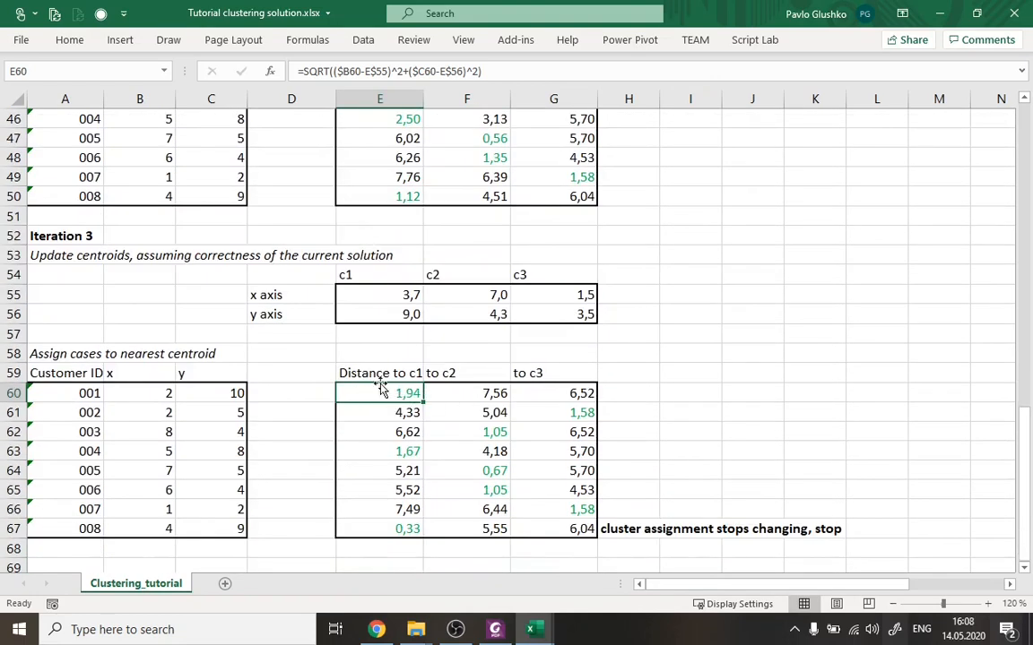
pyautogui.click(560, 412)
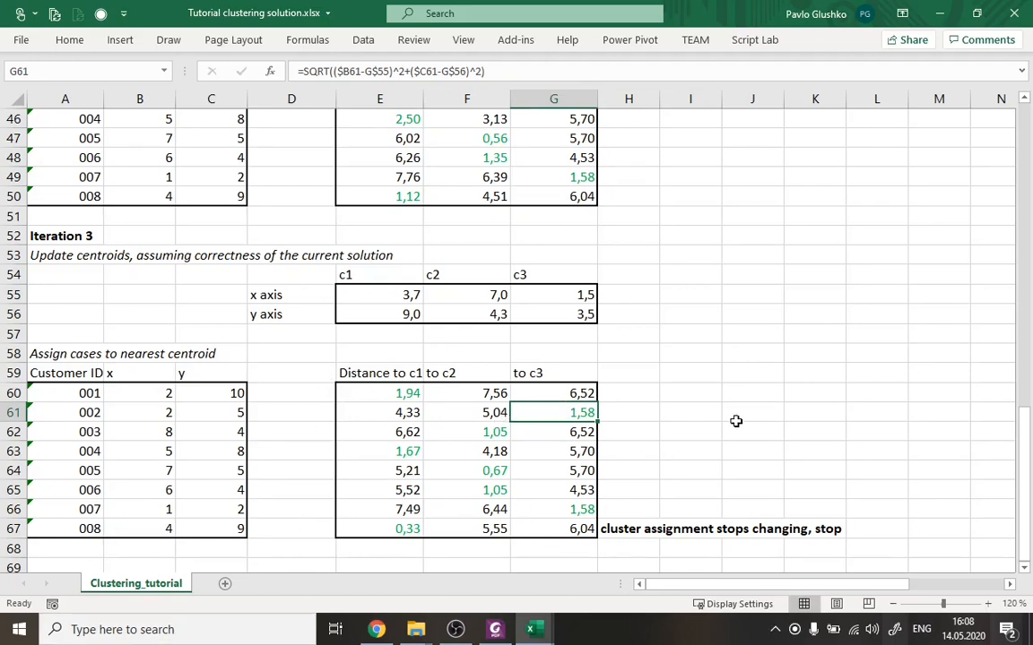
pyautogui.scroll(2, 710, 381)
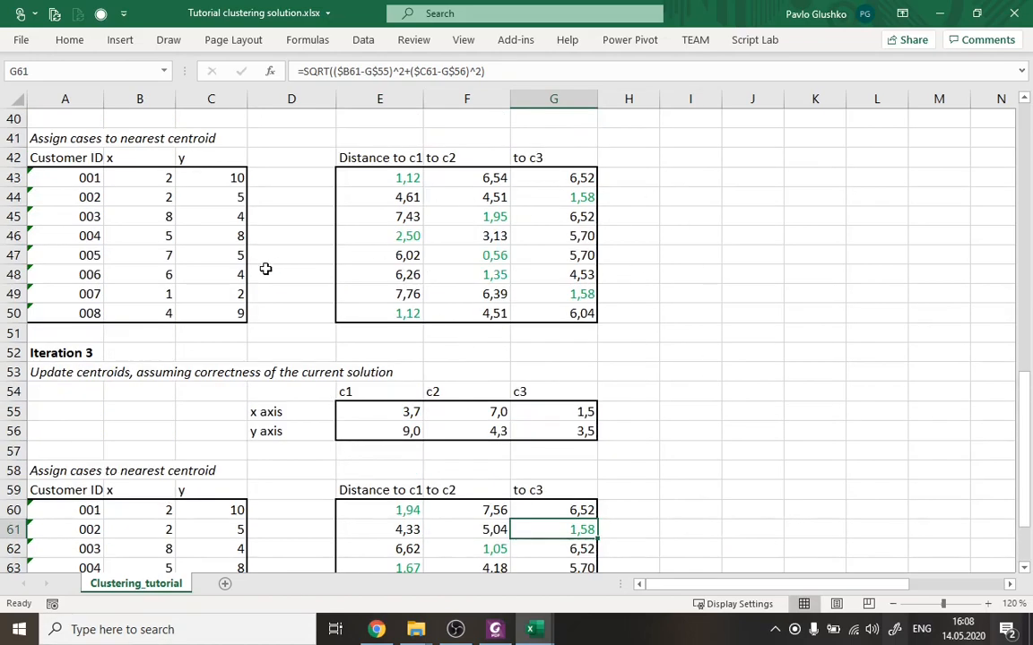
pyautogui.scroll(-2, 265, 268)
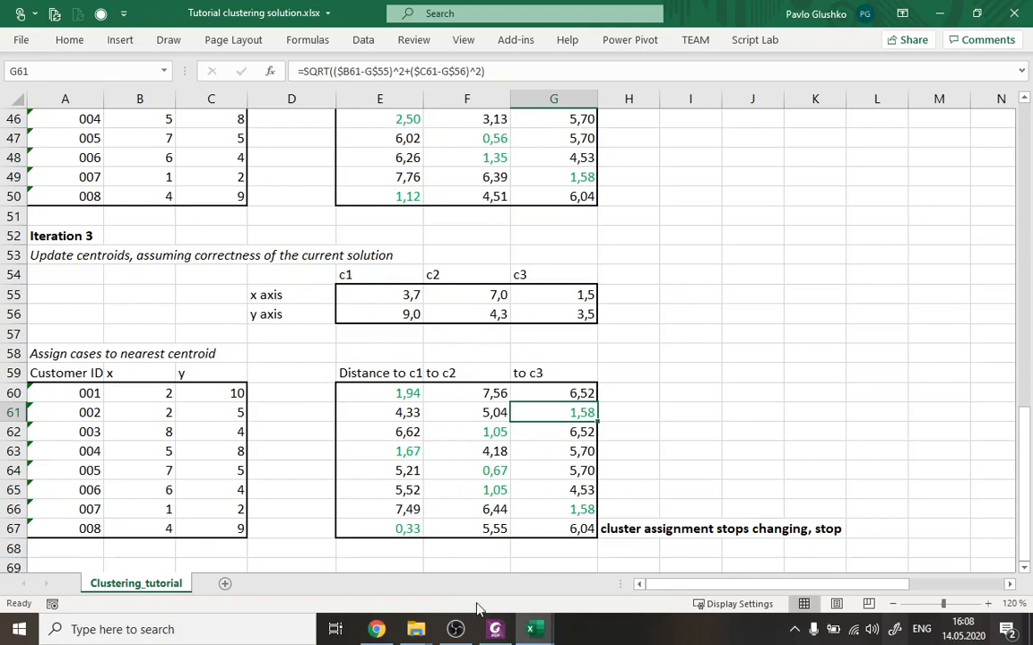
# Review Iteration 3's final distance table in E60:G67 alongside the customer data in A60:C67.
pyautogui.moveTo(395, 396); pyautogui.dragTo(544, 529)
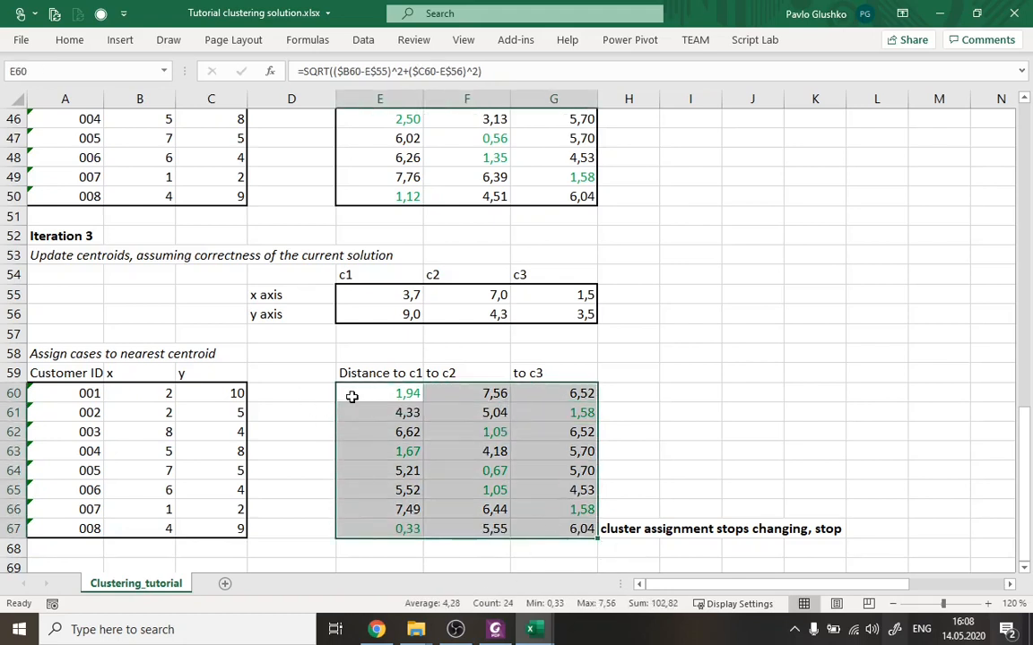
pyautogui.moveTo(69, 388); pyautogui.dragTo(210, 516)
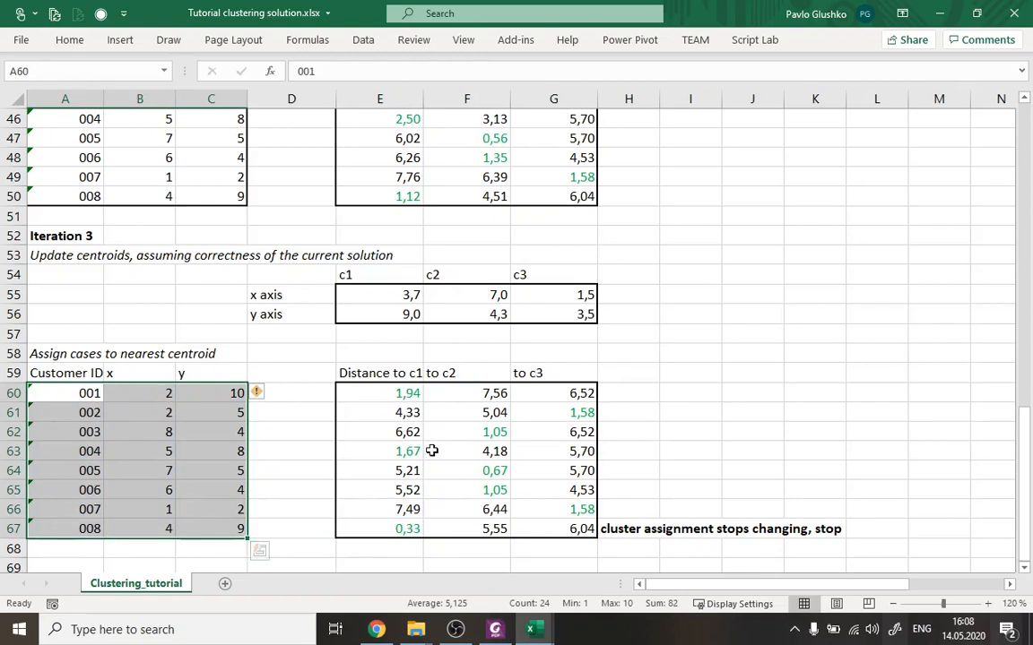
pyautogui.hotkey('ctrl', 'v')
# Revisit Iteration 0's initial centroids in E4:G5 and distances in E9:G16, and go through the following iterations to Iteration 3.
pyautogui.scroll(14, 298, 401)
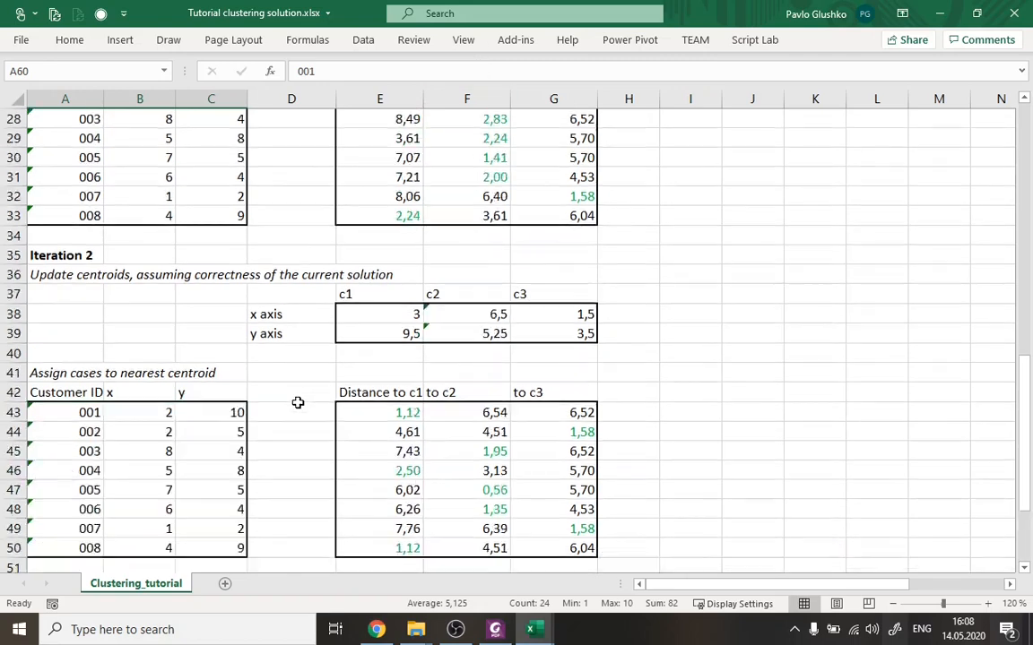
pyautogui.scroll(1, 279, 318)
pyautogui.moveTo(353, 178); pyautogui.dragTo(547, 200)
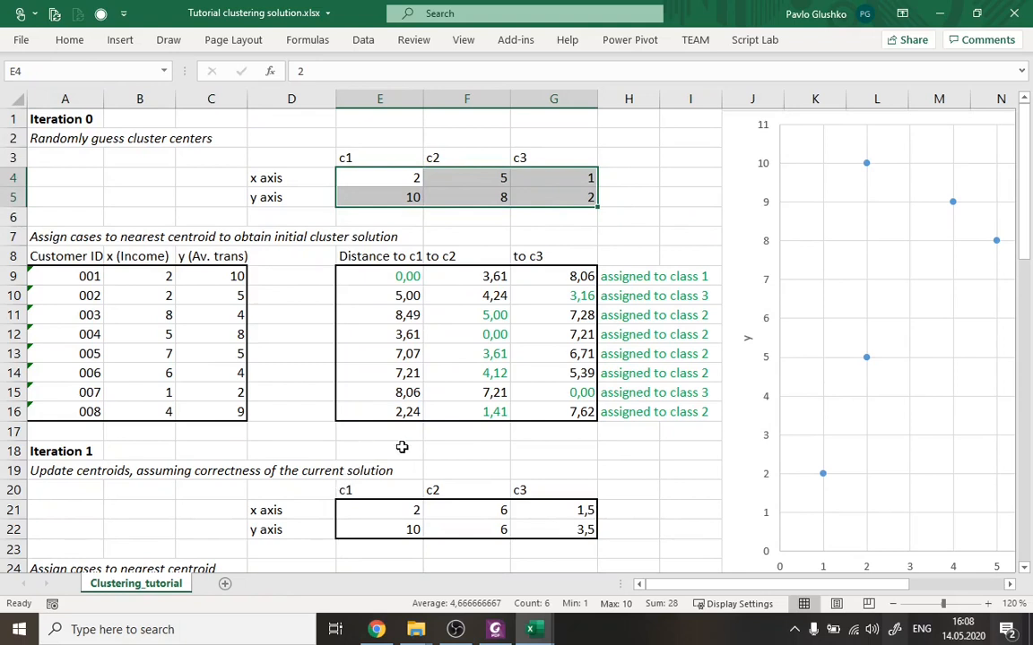
pyautogui.moveTo(392, 275); pyautogui.dragTo(560, 408)
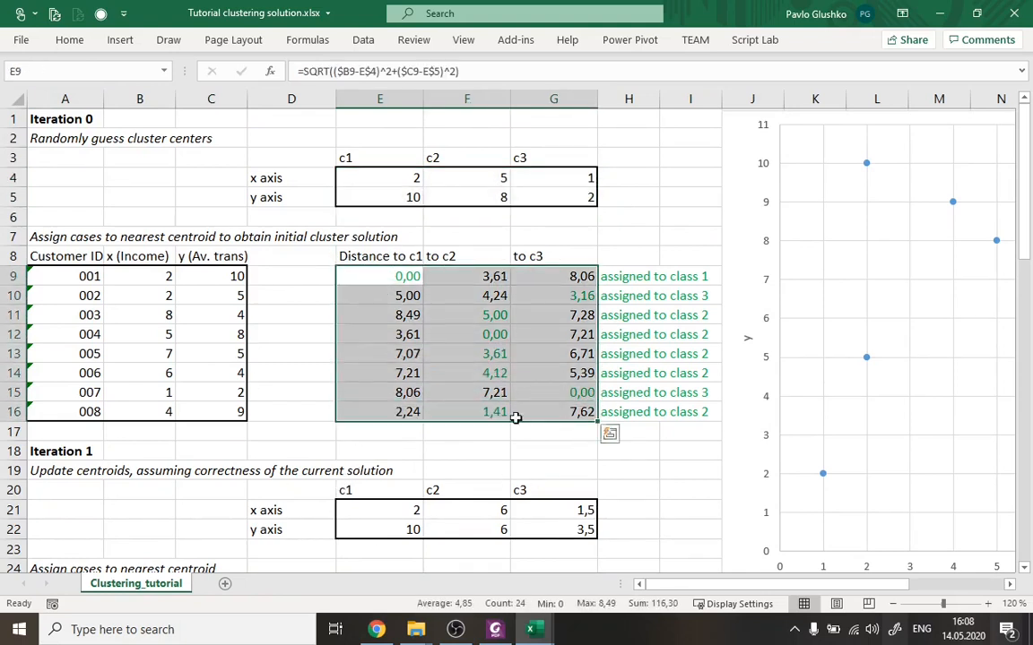
pyautogui.moveTo(379, 176); pyautogui.dragTo(537, 198)
pyautogui.moveTo(379, 276); pyautogui.dragTo(534, 413)
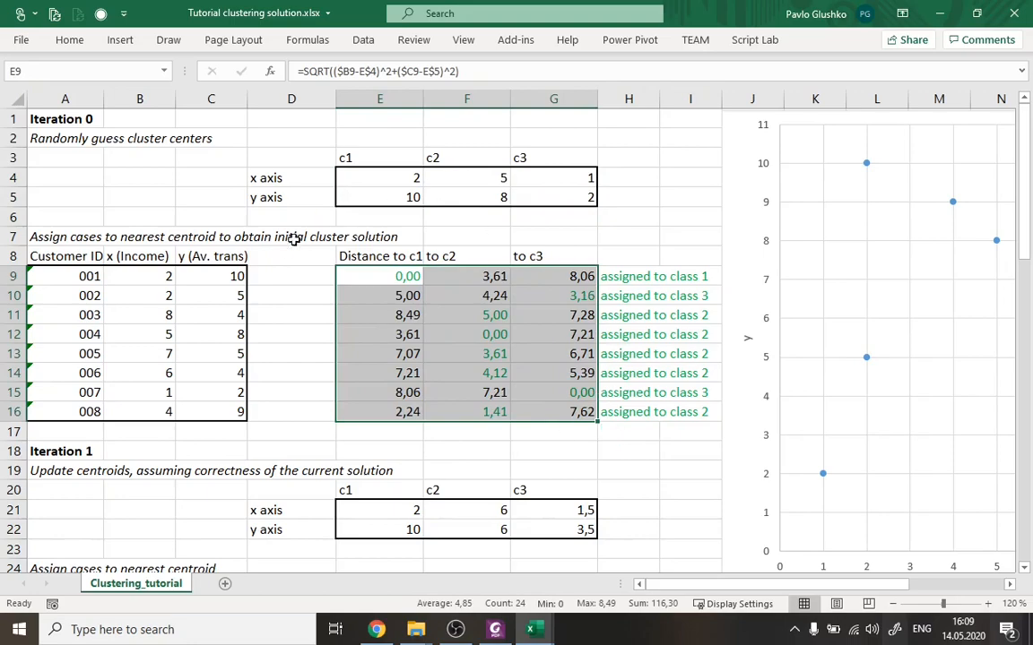
pyautogui.scroll(-9, 502, 422)
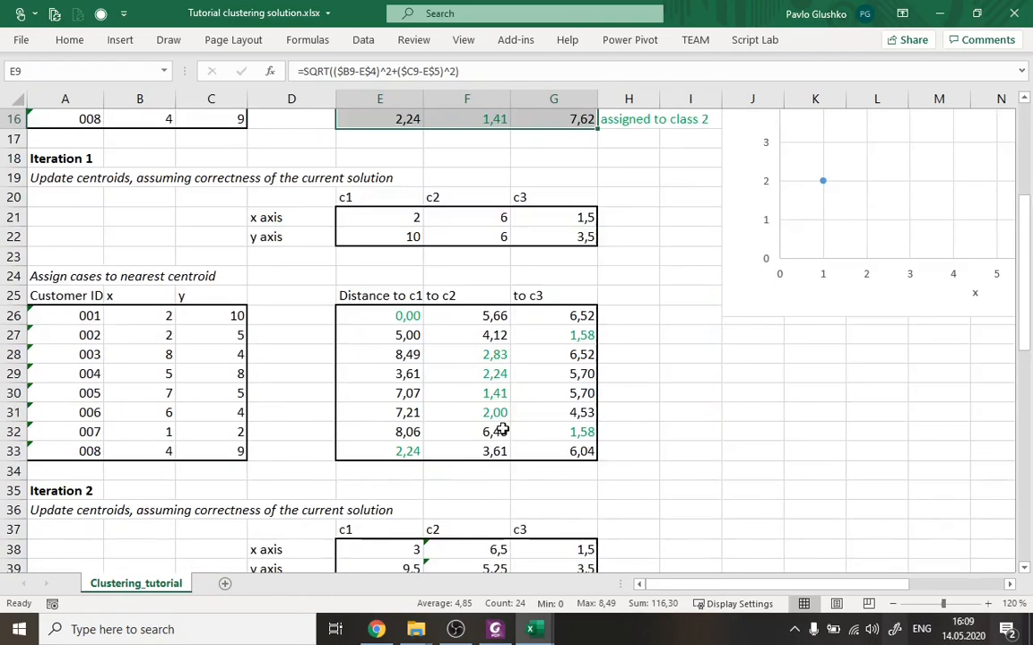
pyautogui.scroll(-6, 502, 430)
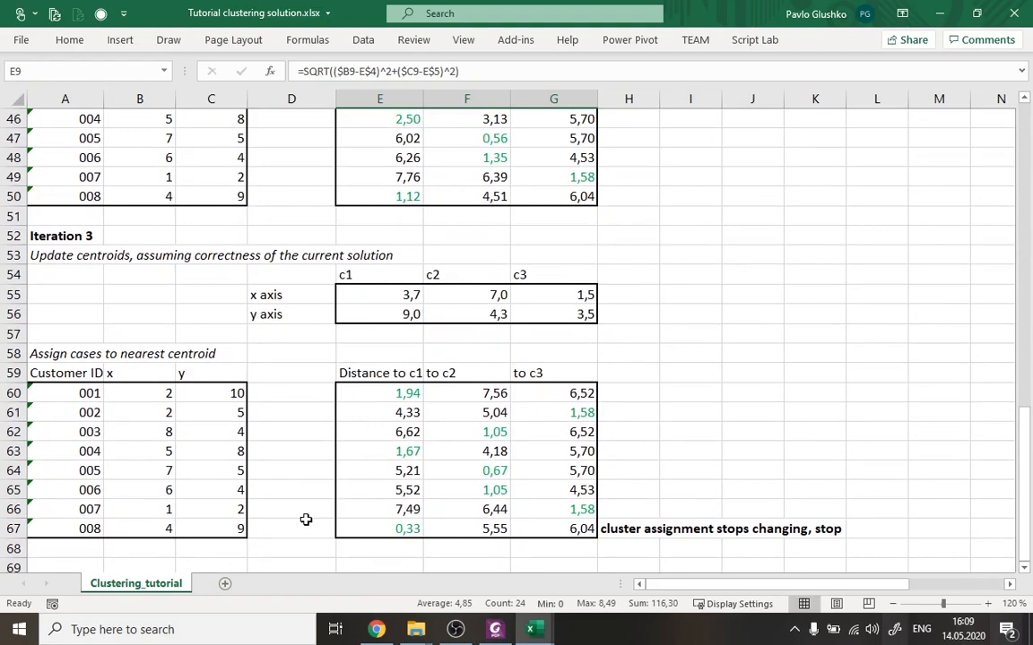
# Switch to the Folie 1 PDF in Foxit PhantomPDF and view the Exercise 2: K-means slide.
pyautogui.click(494, 629)
pyautogui.scroll(-20, 518, 484)
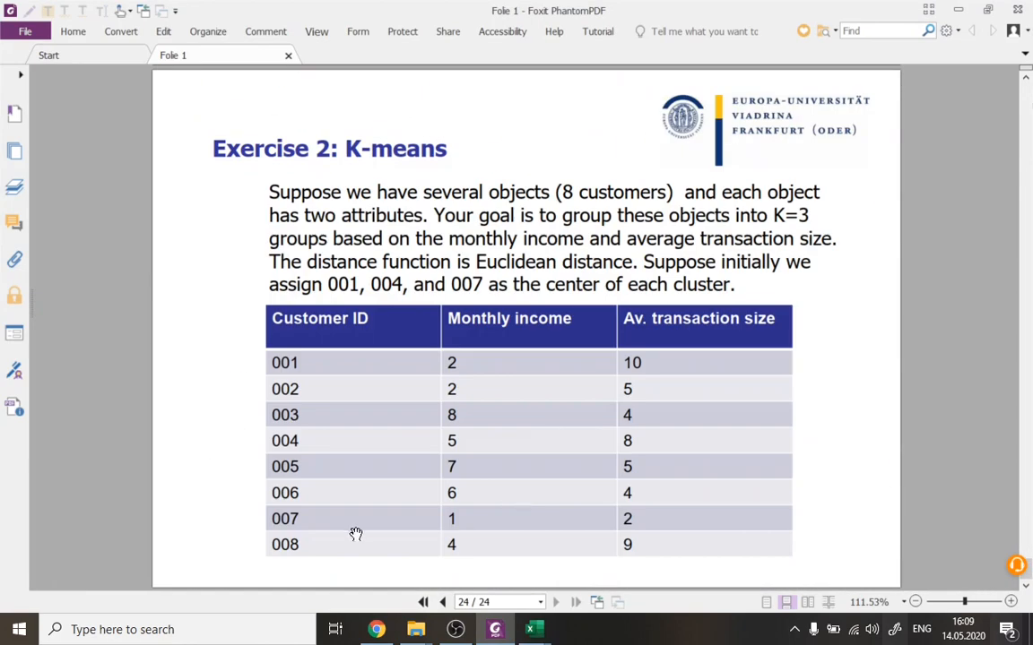